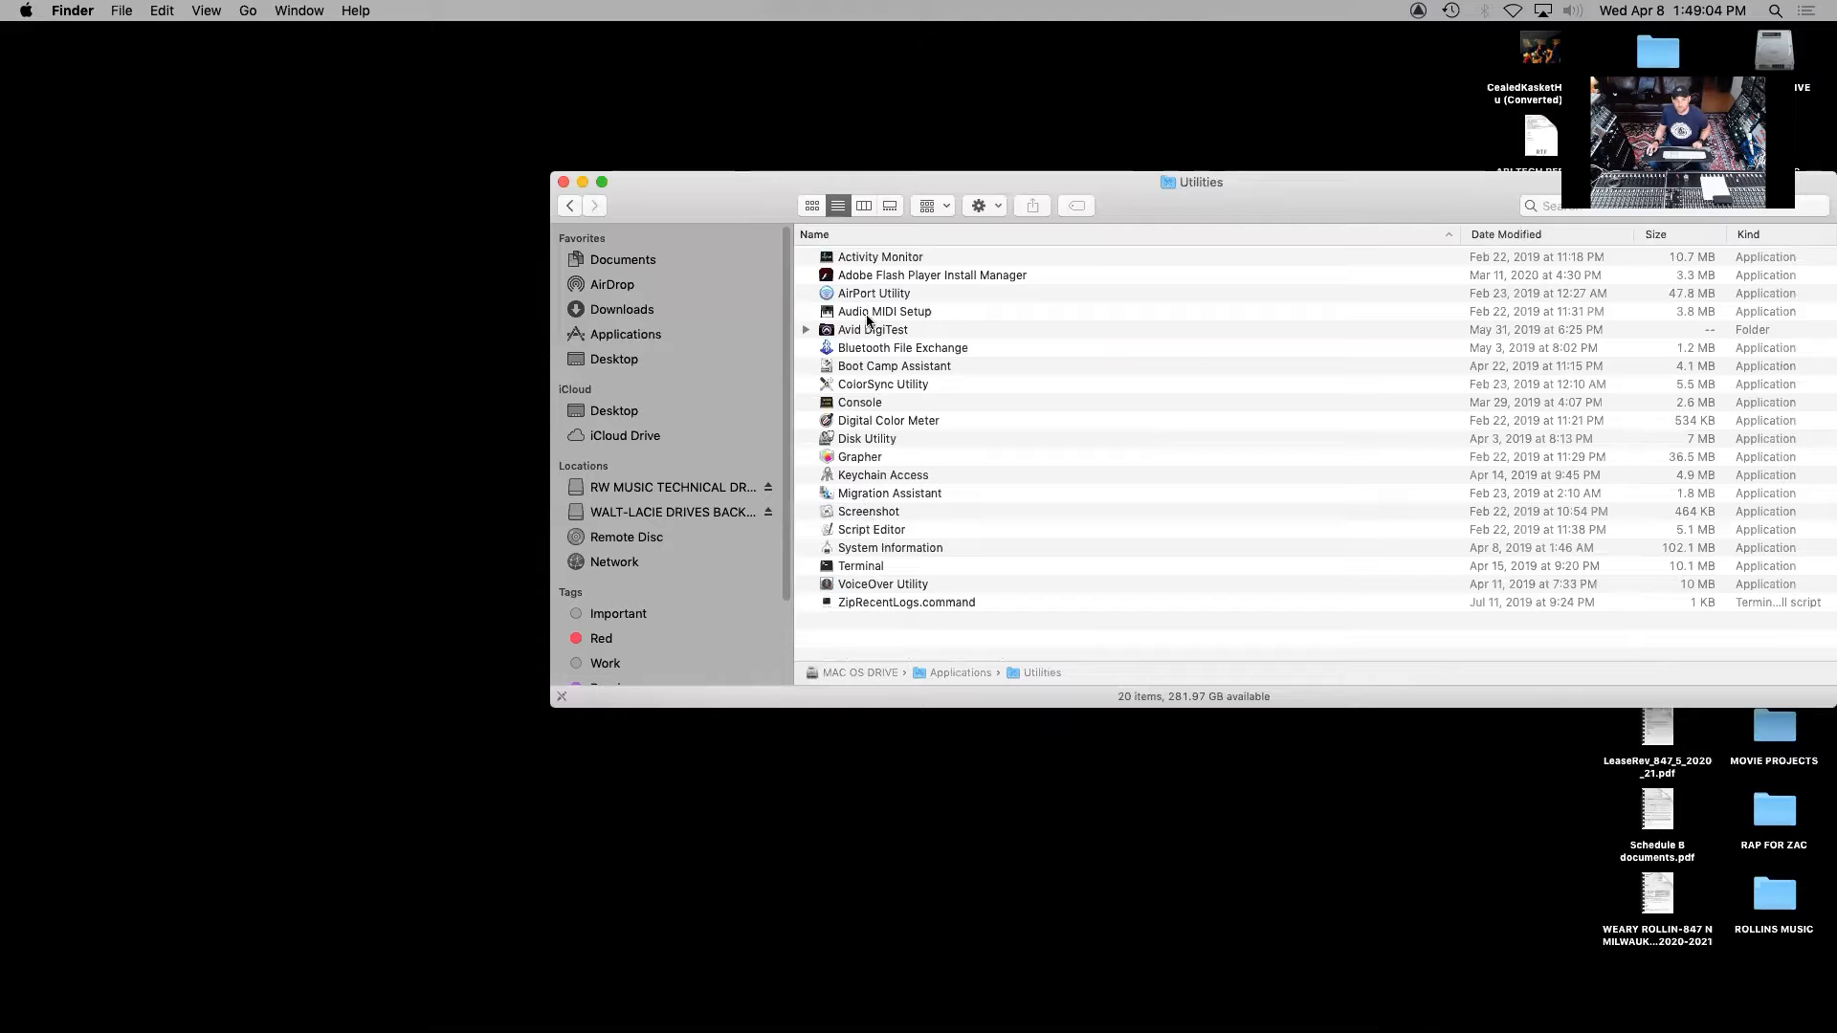
Create an aggregate device in Audio MIDI Setup and name it USB MIC SETUP
double_click(865, 309)
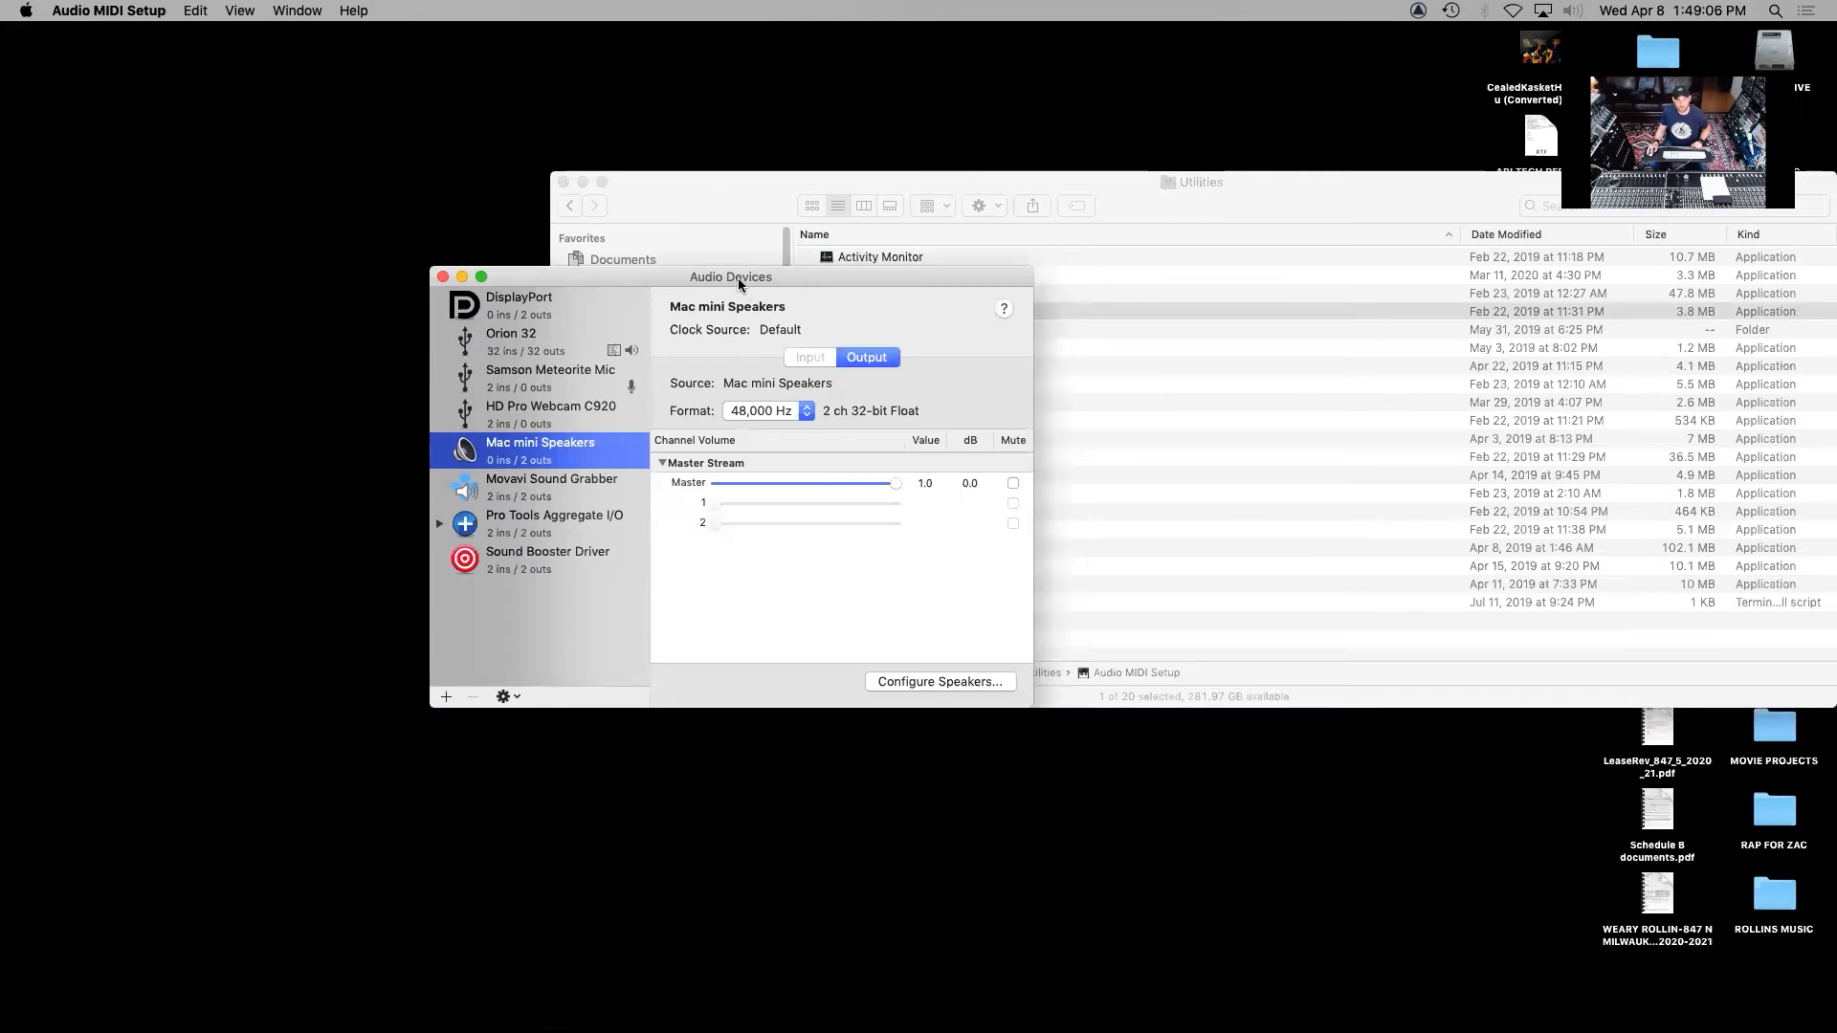
drag(737, 277, 721, 162)
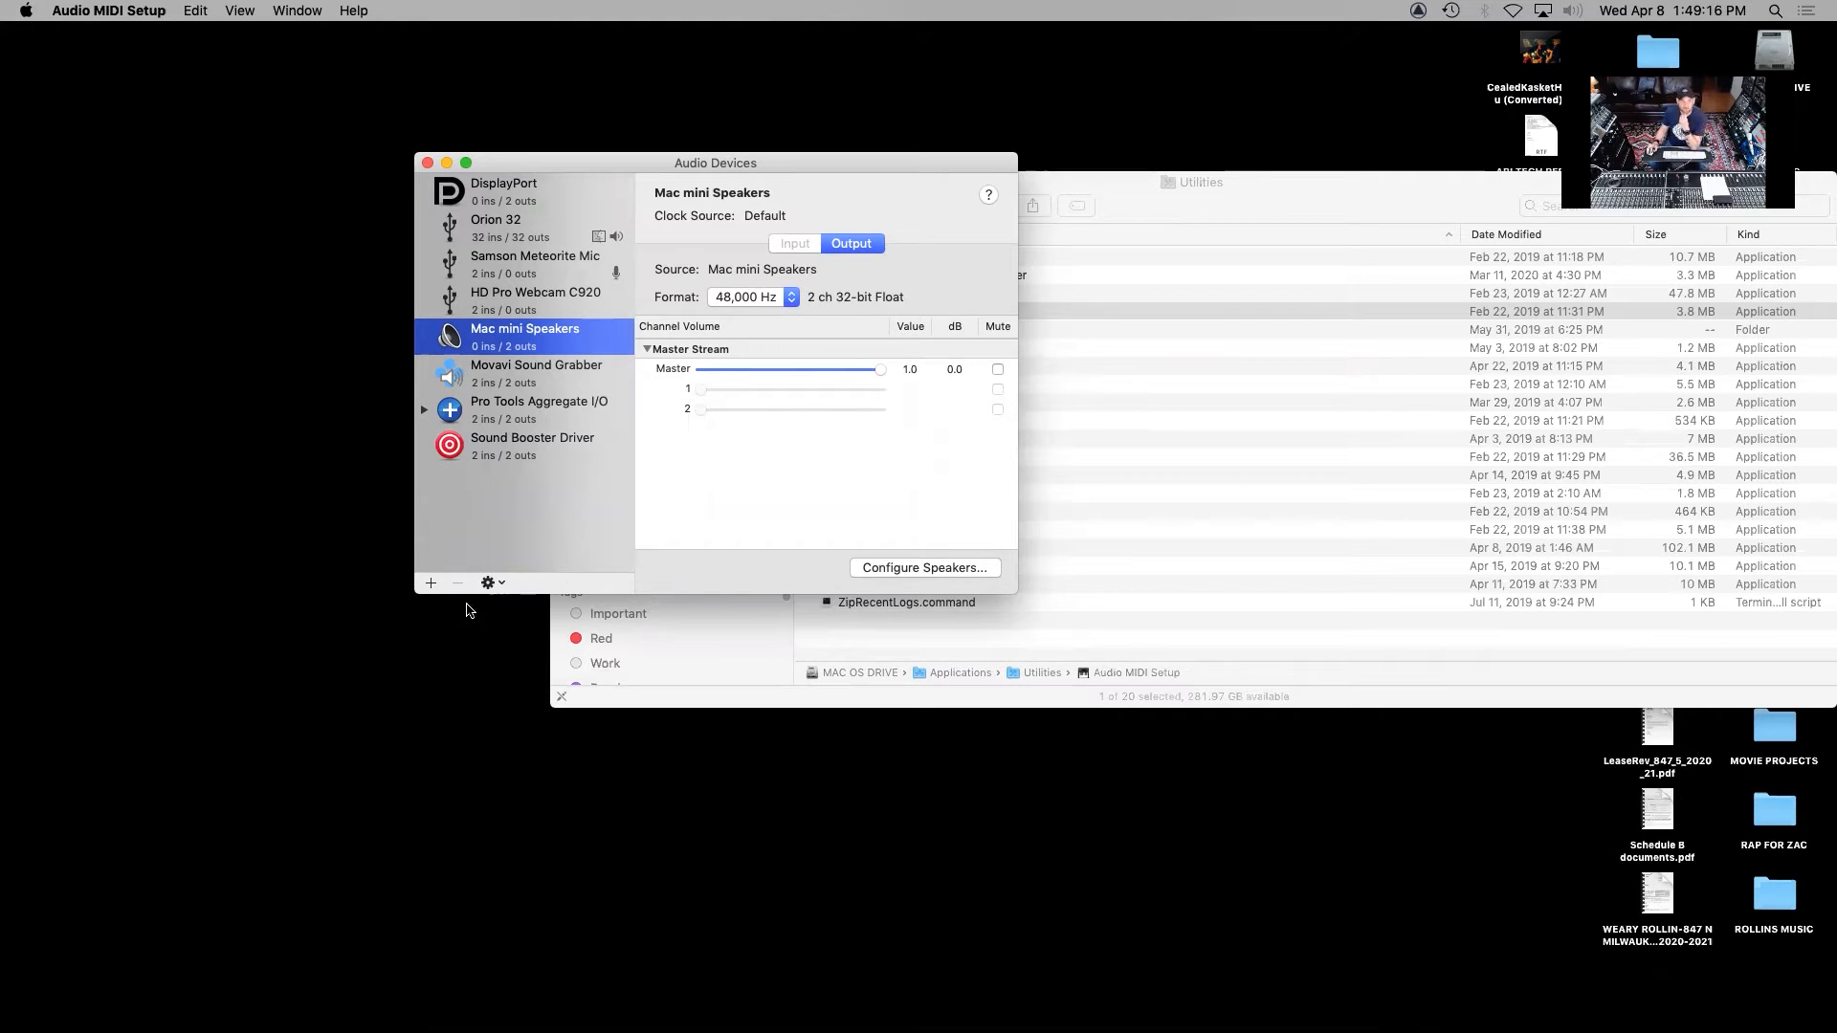
click(430, 585)
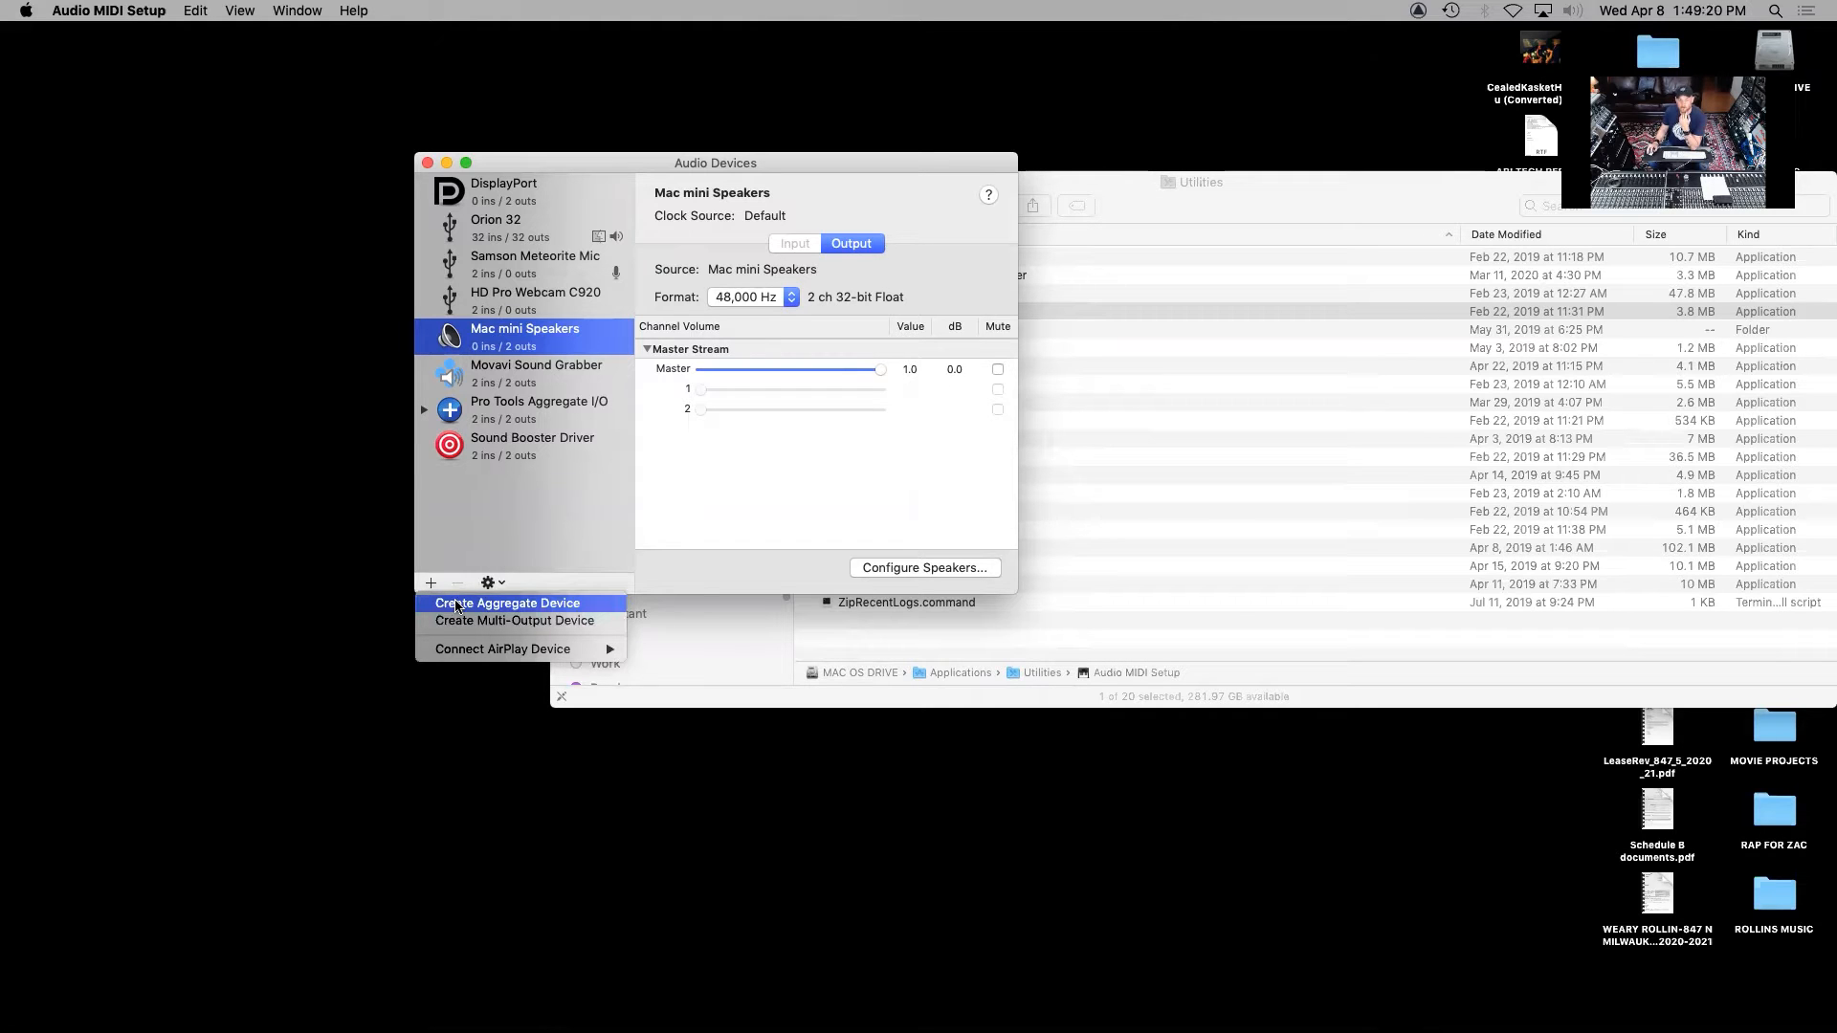
click(456, 604)
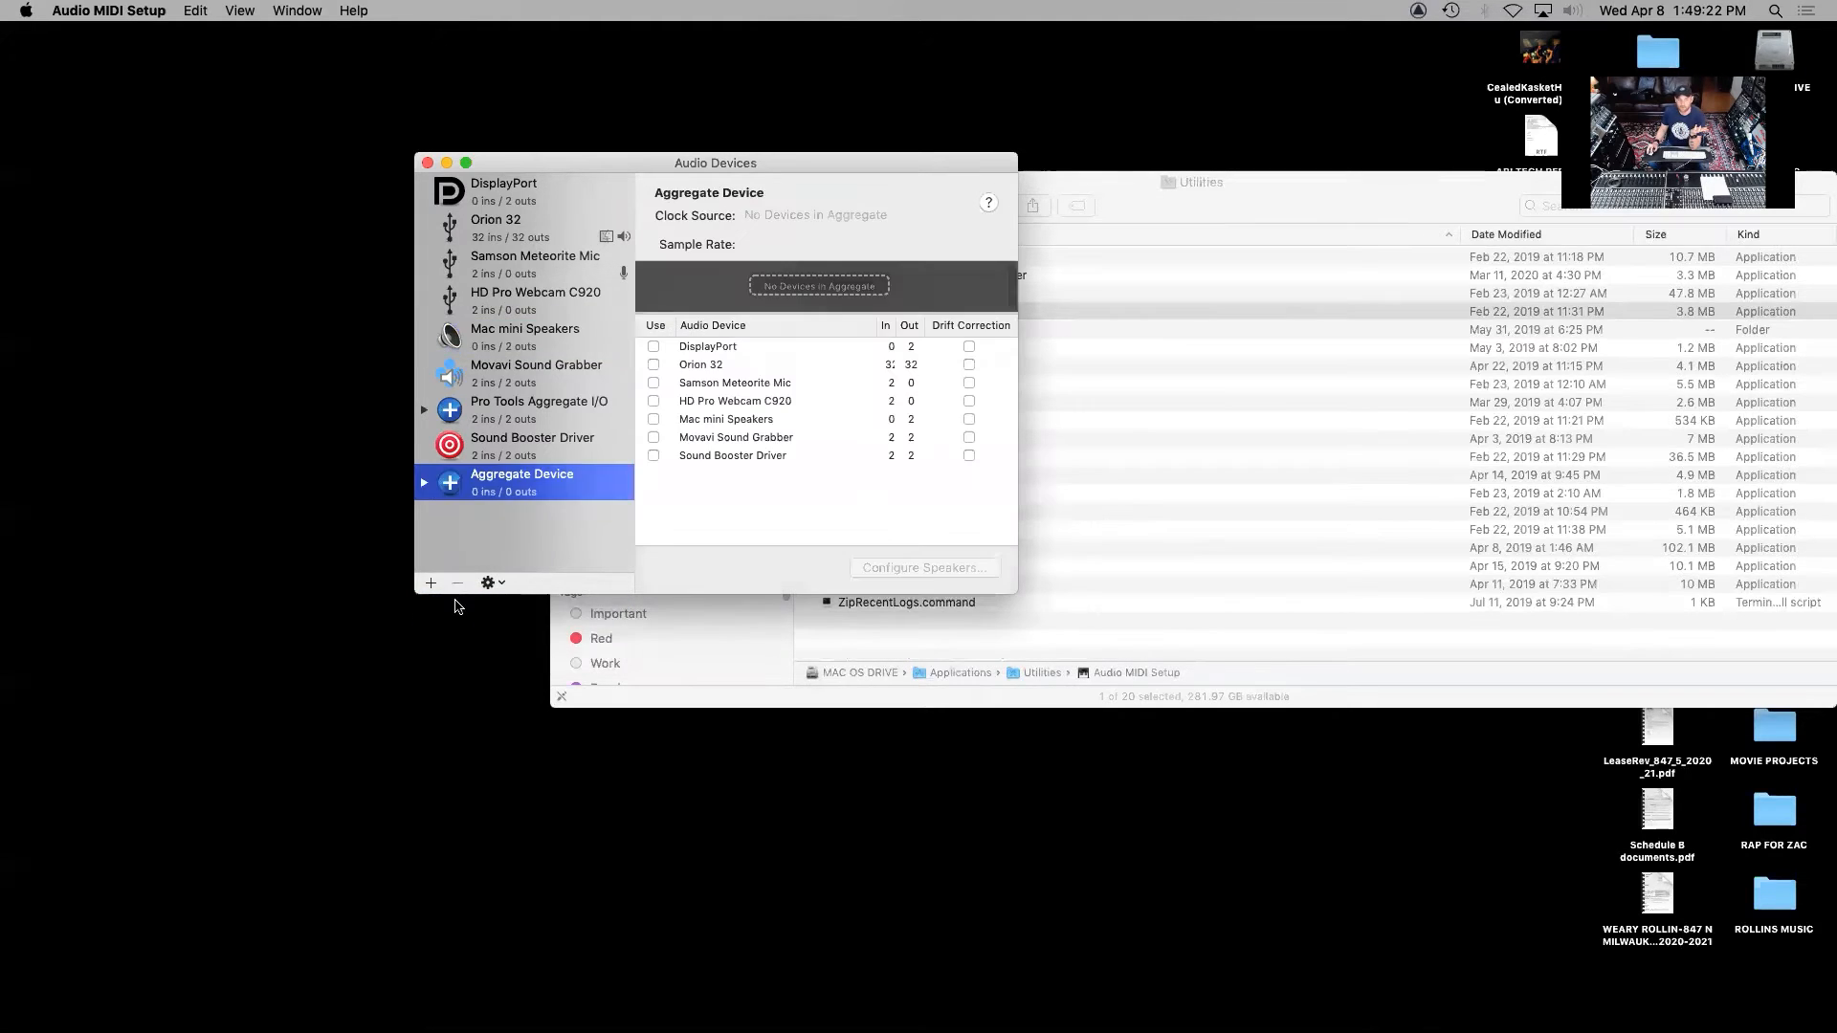
click(483, 477)
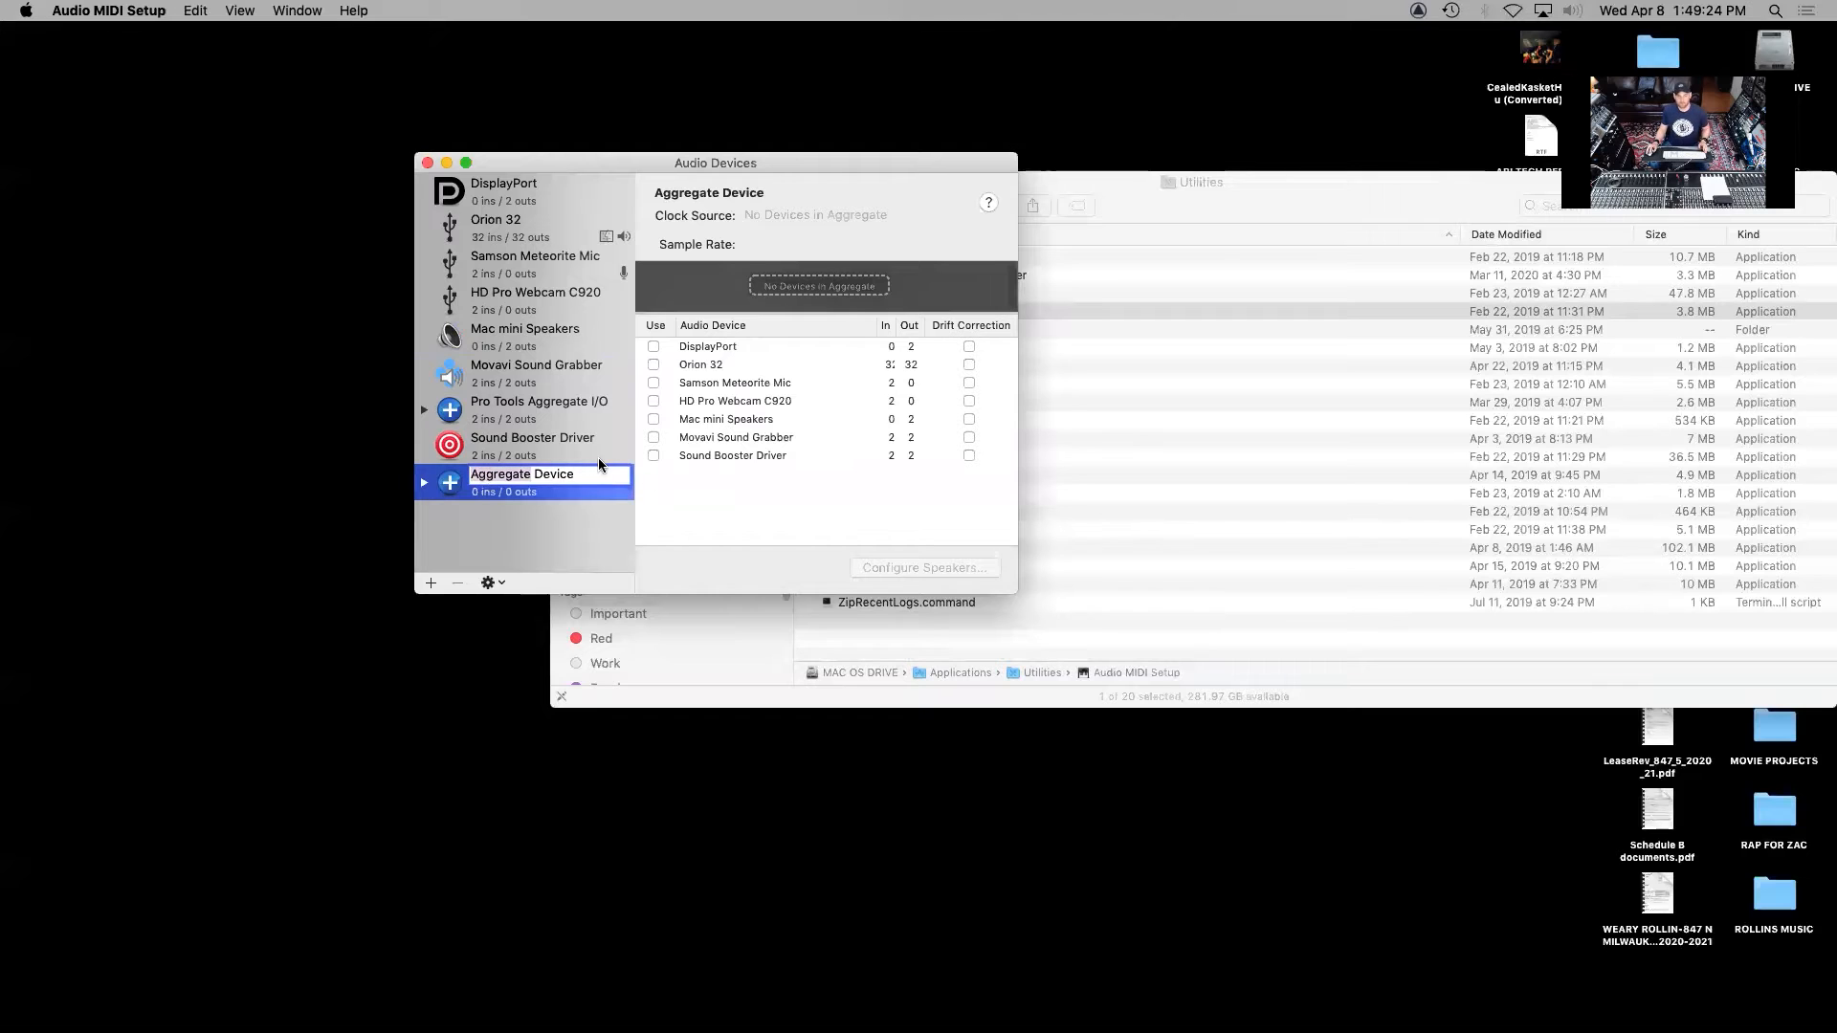
text(USB )
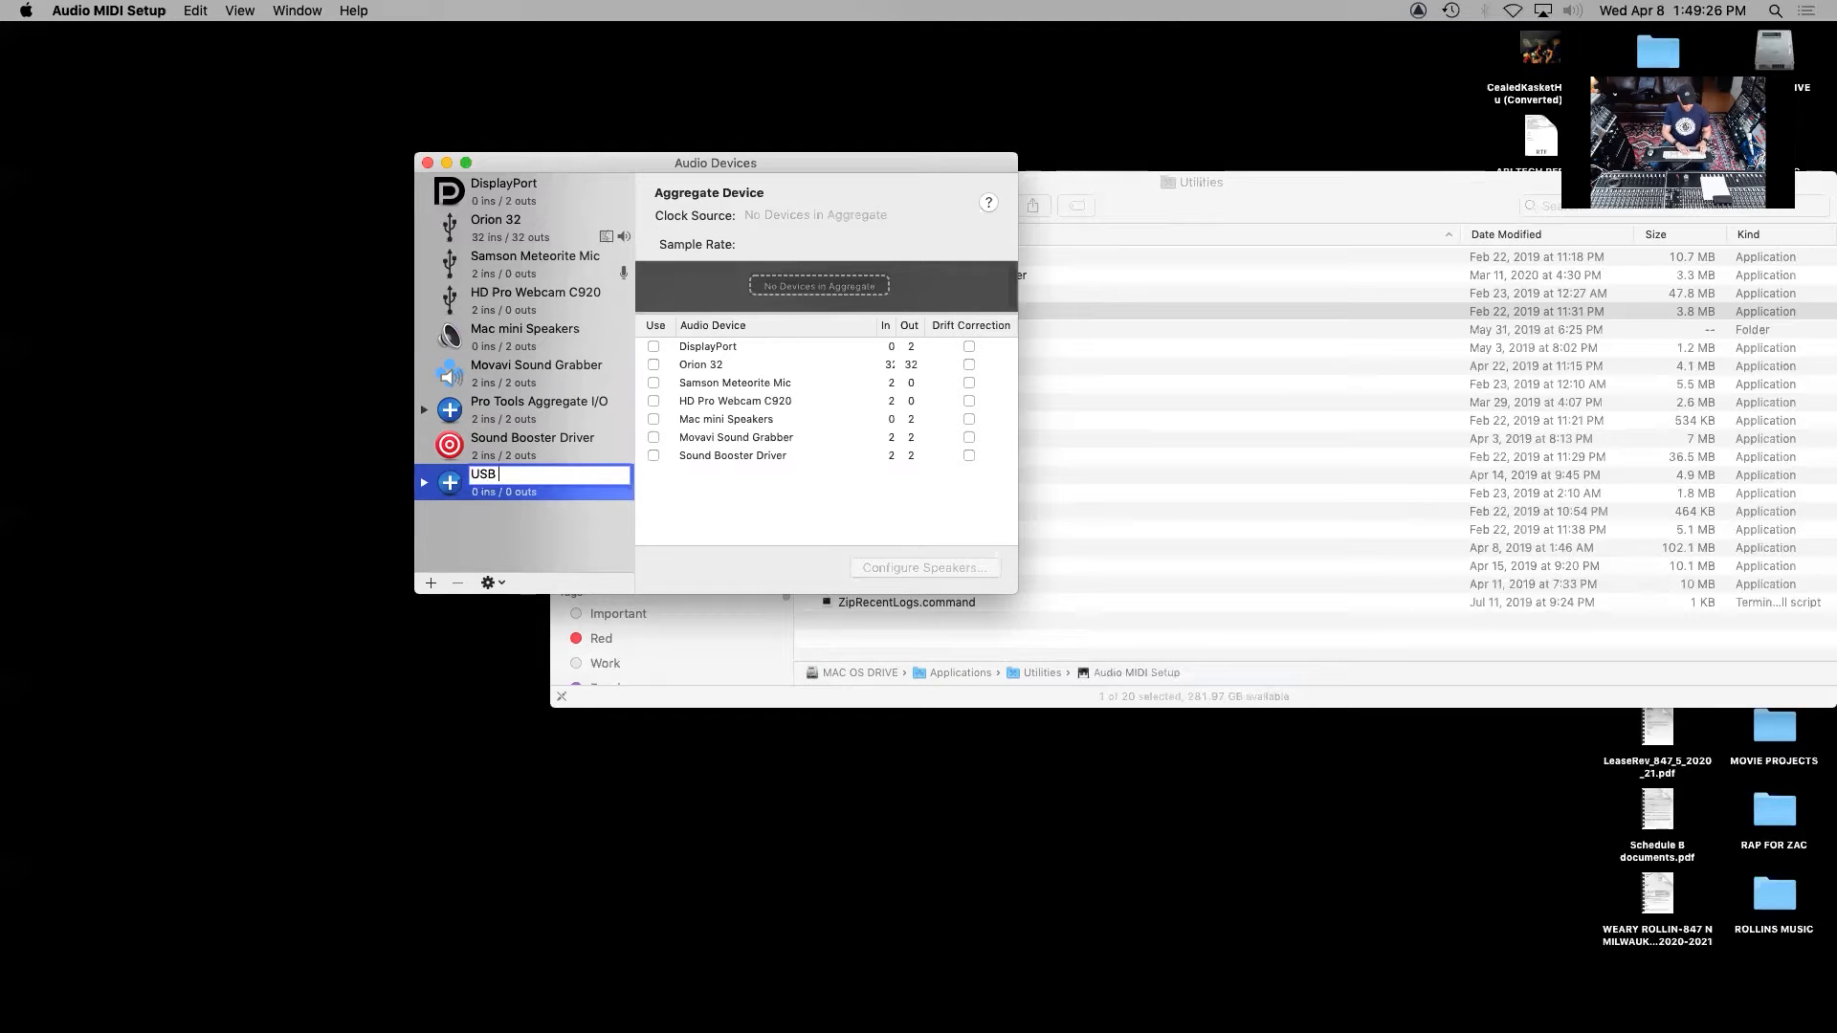
text(MIC SETUP)
key(Return)
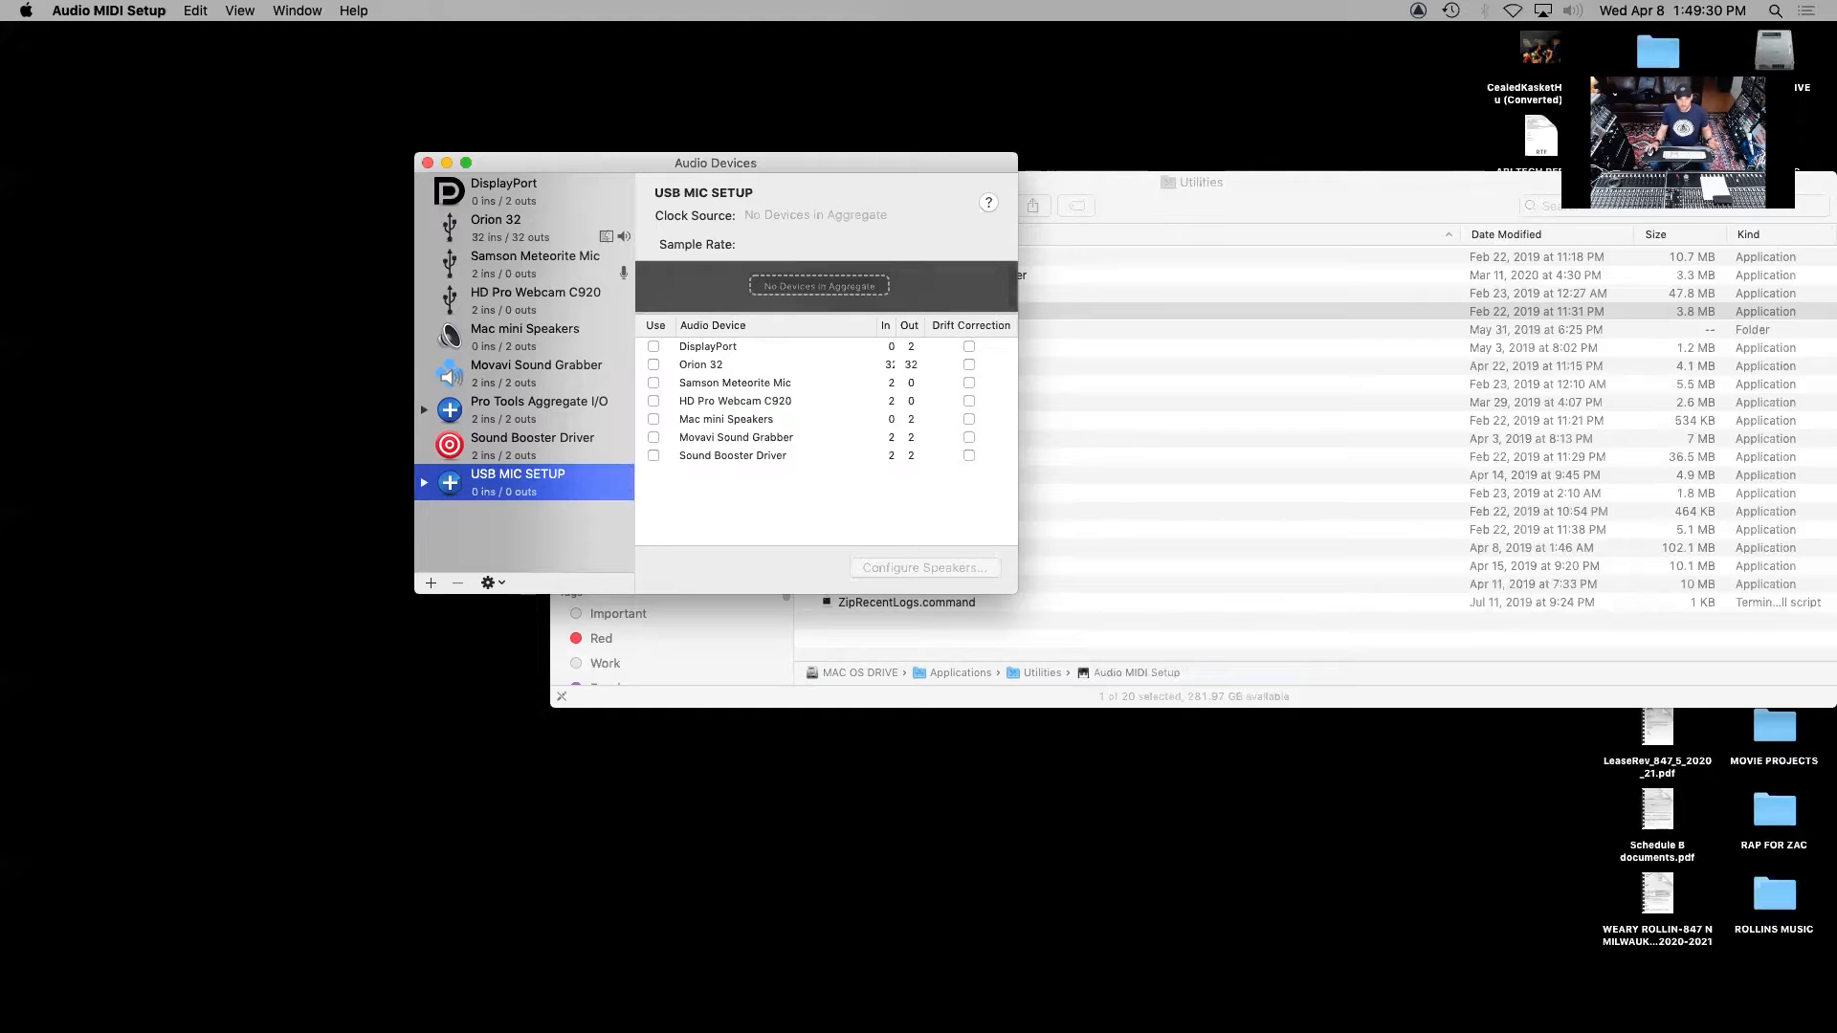
Include Samson Meteorite Mic and Mac mini Speakers in the aggregate device, with Mac mini Speakers as the clock source
click(654, 385)
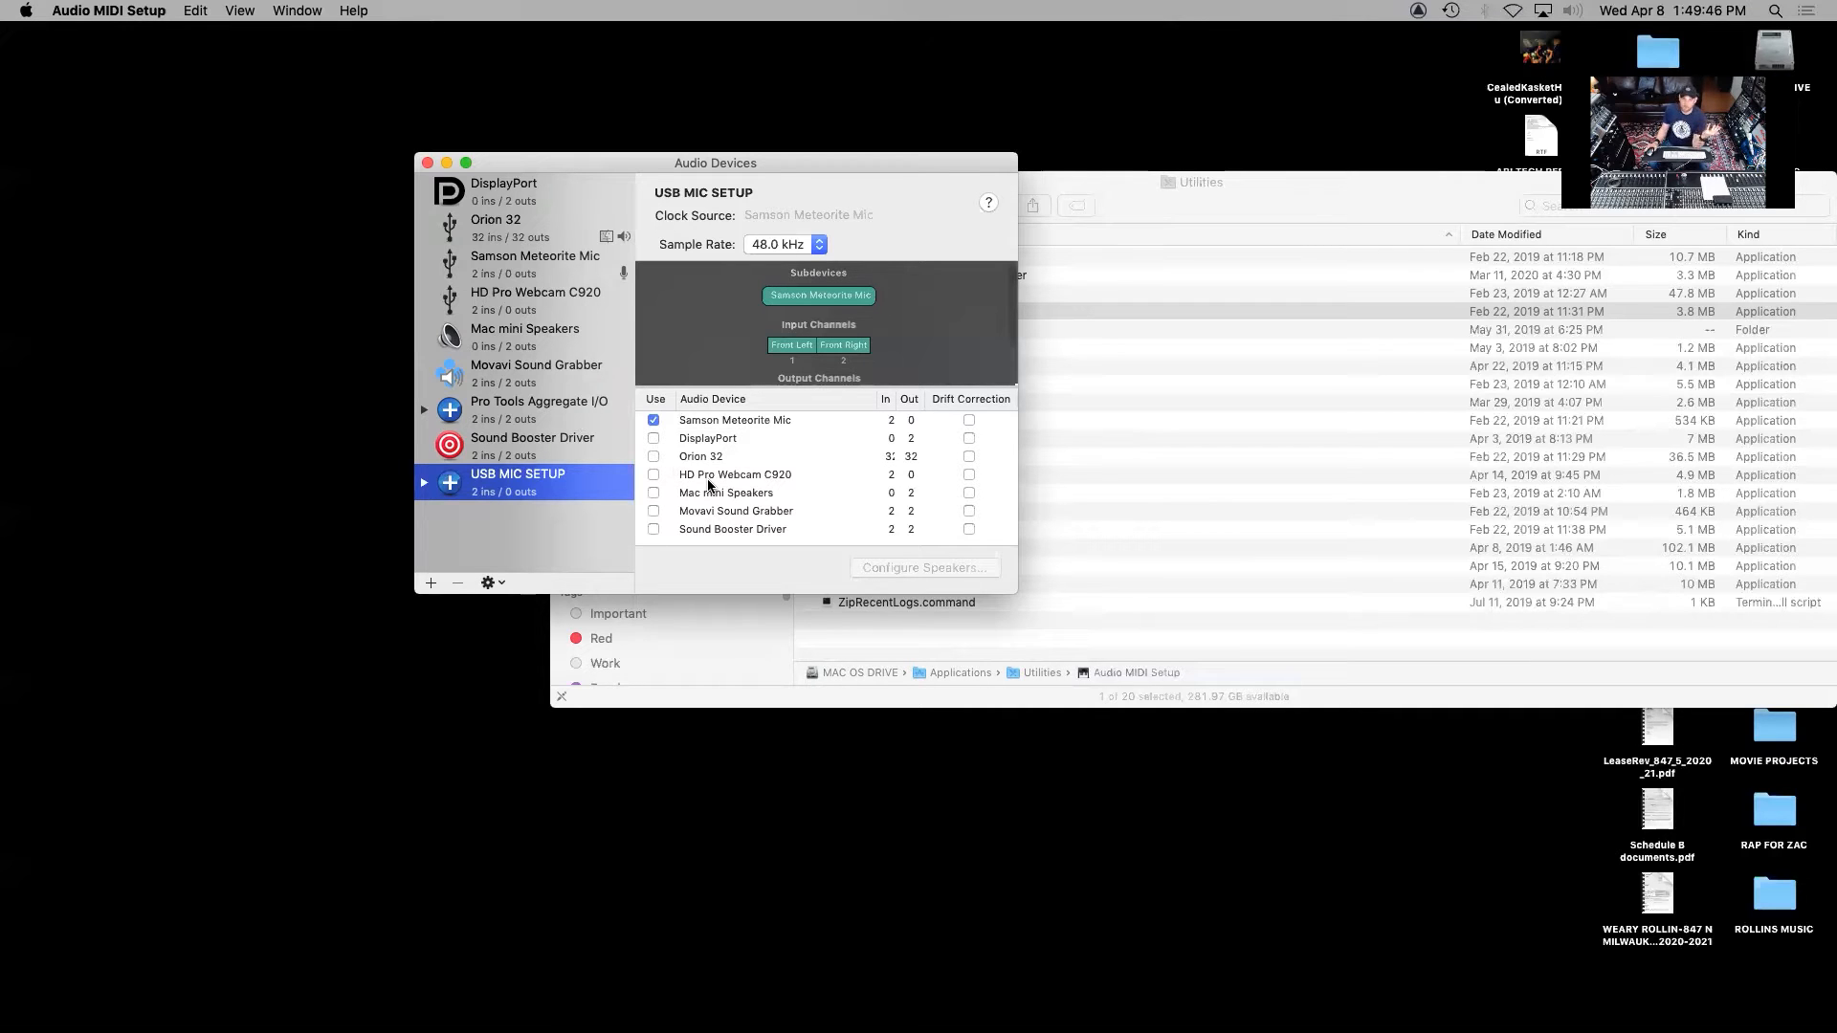
click(653, 494)
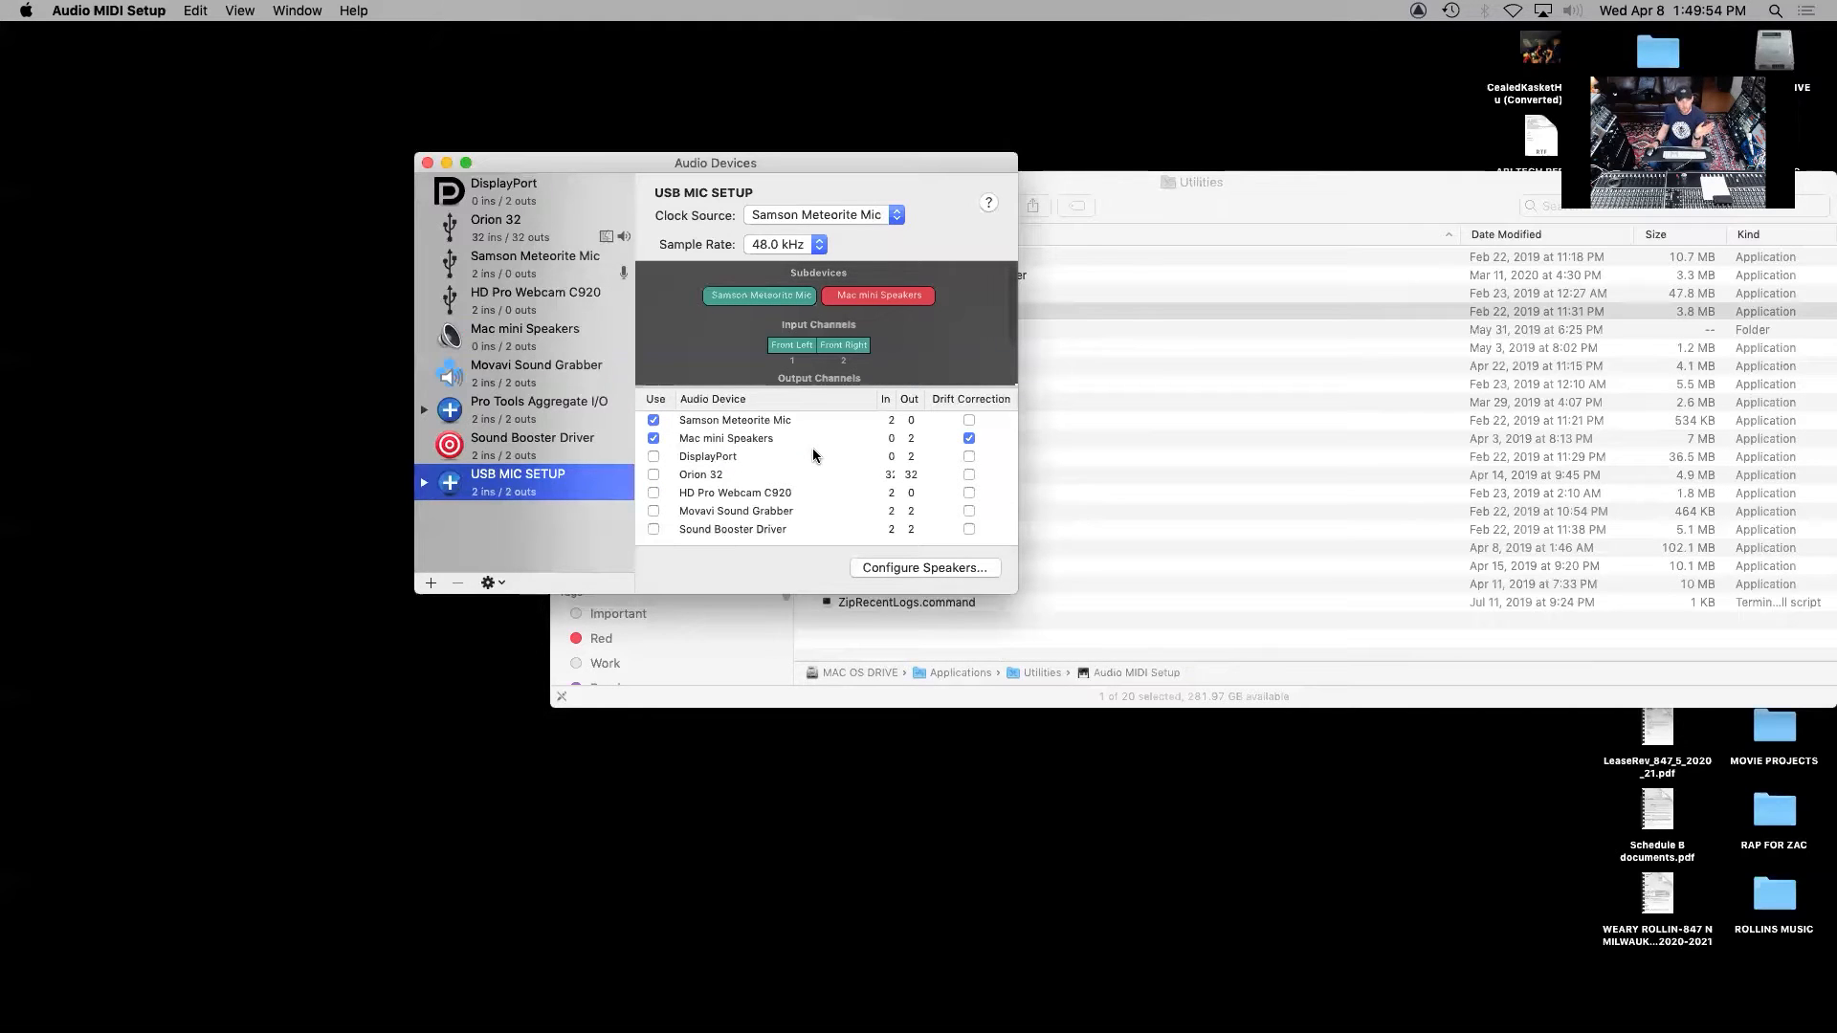
click(800, 218)
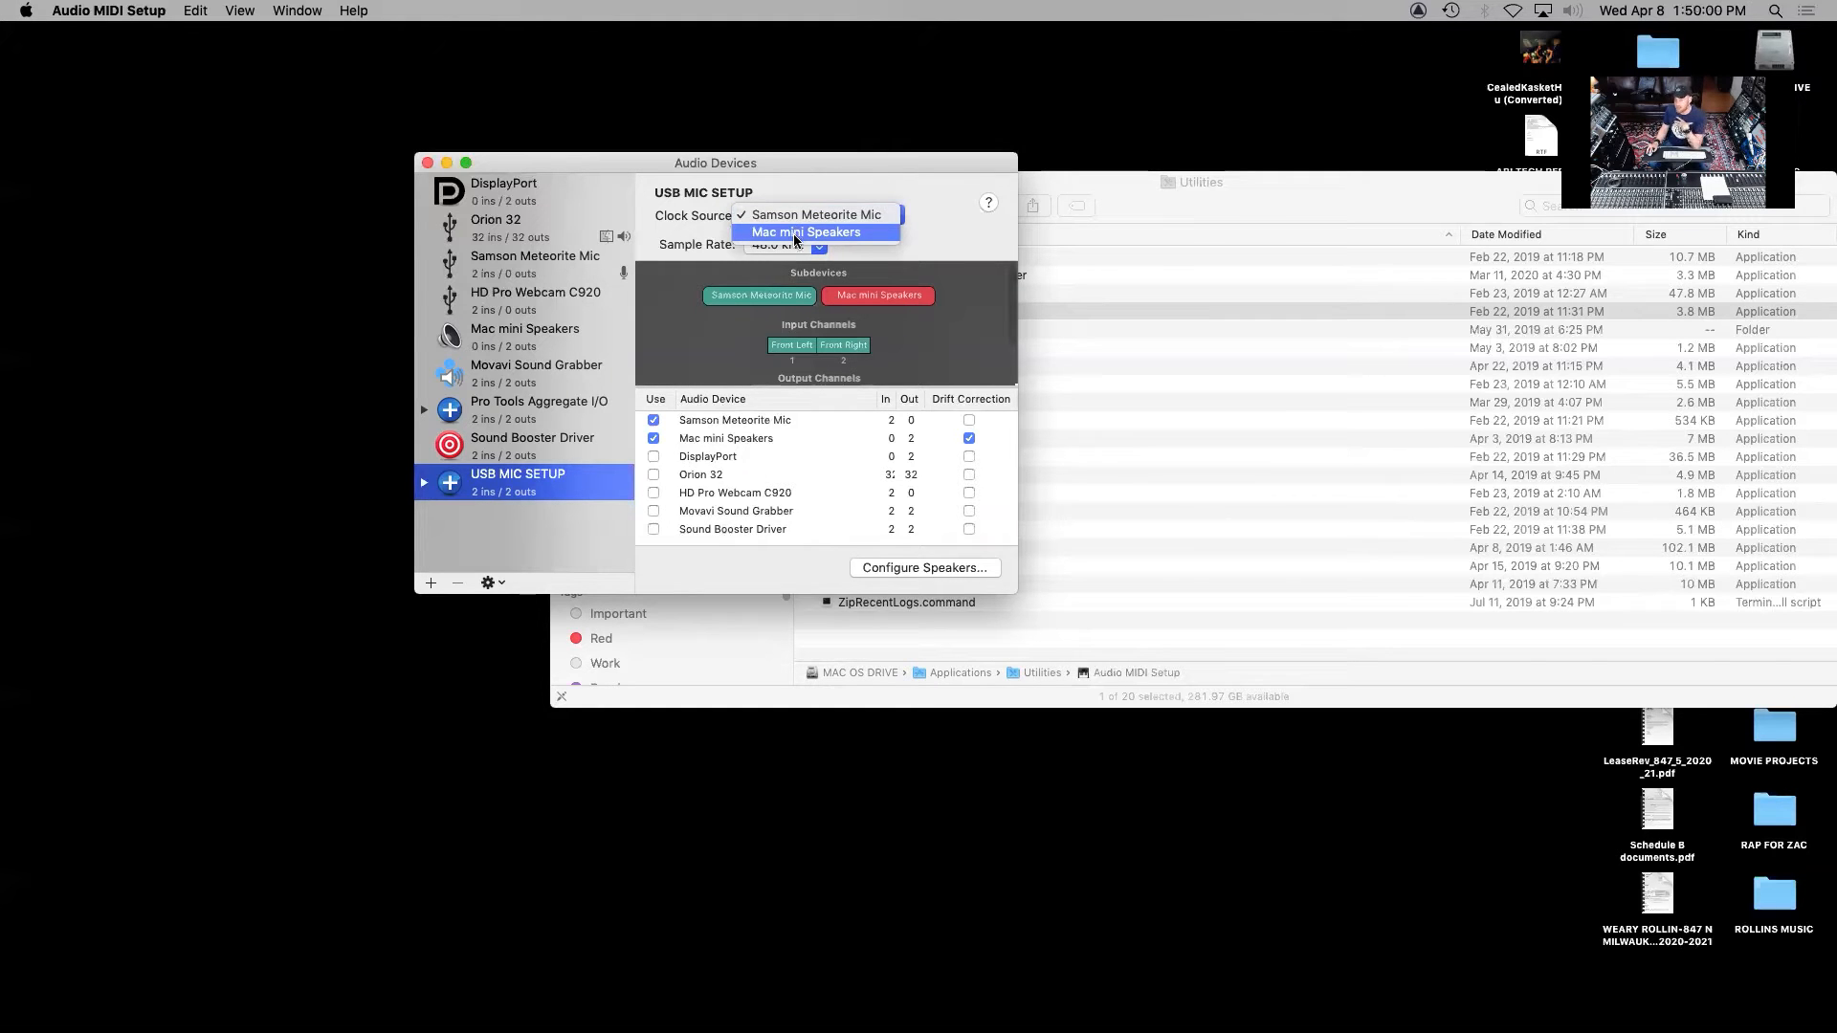
click(794, 234)
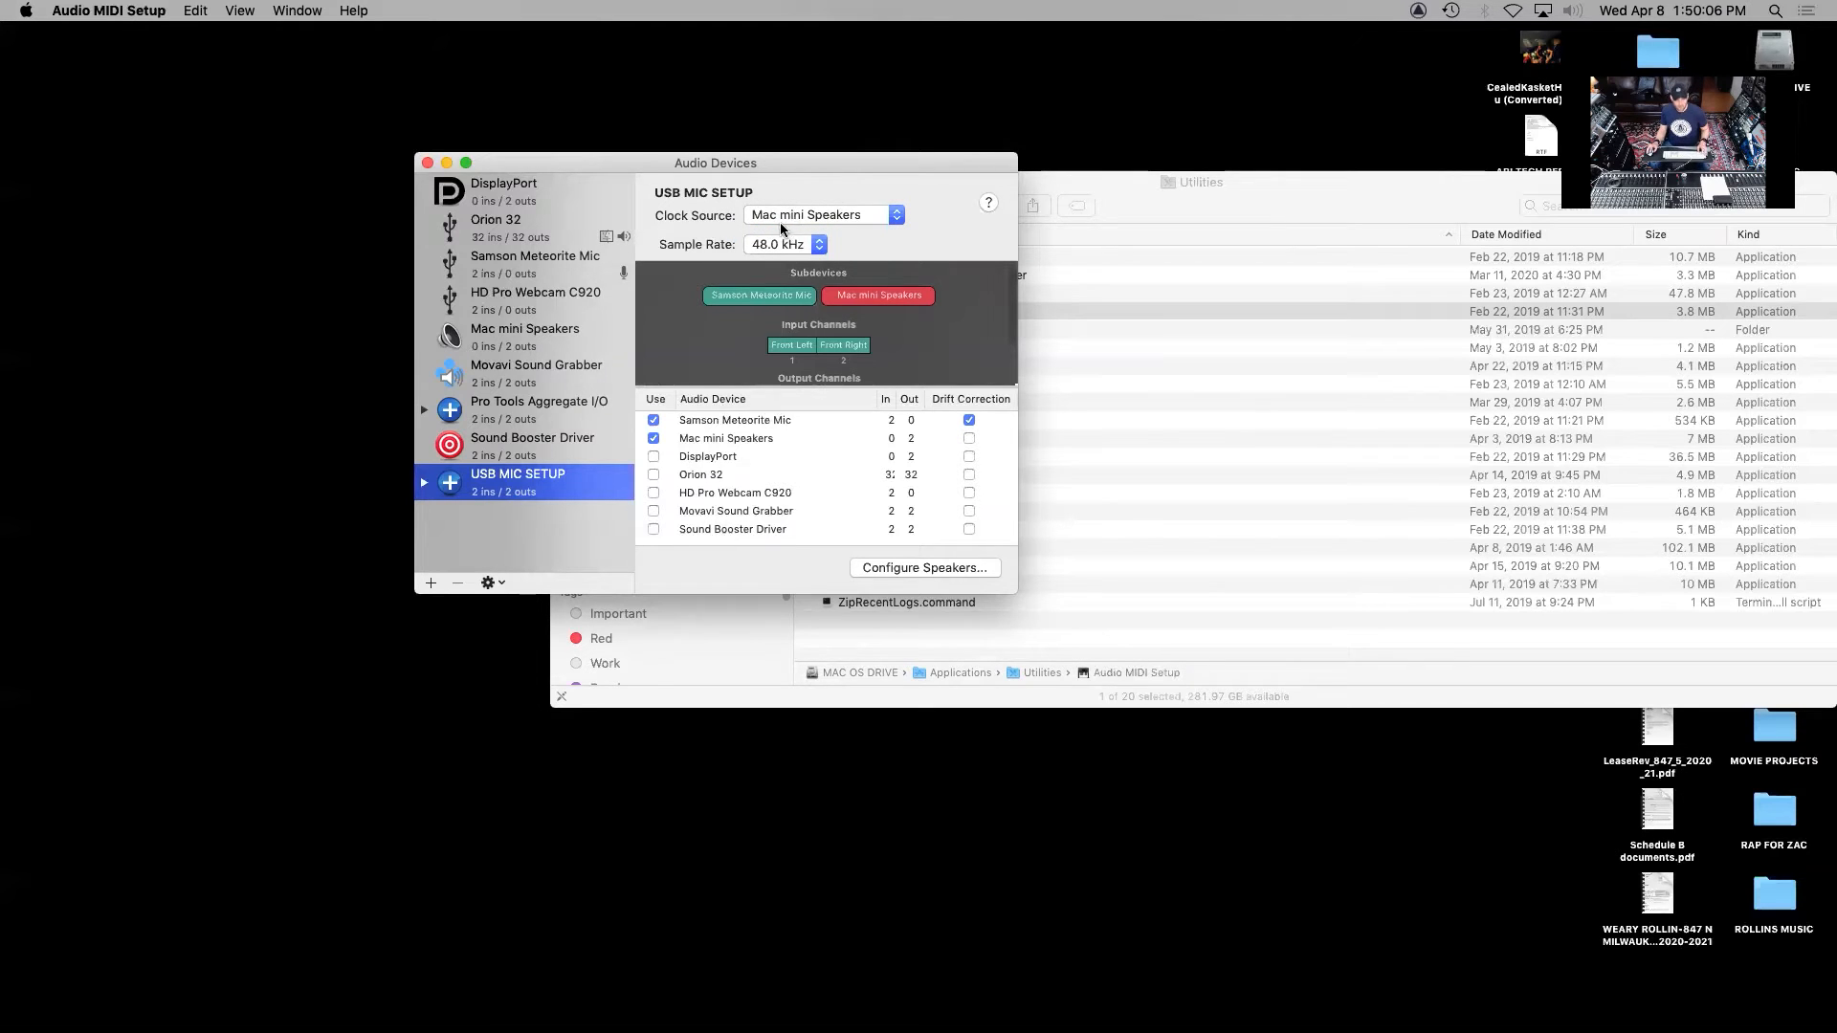
Quit Audio MIDI Setup, close the Utilities folder and launch Pro Tools
key(super+q)
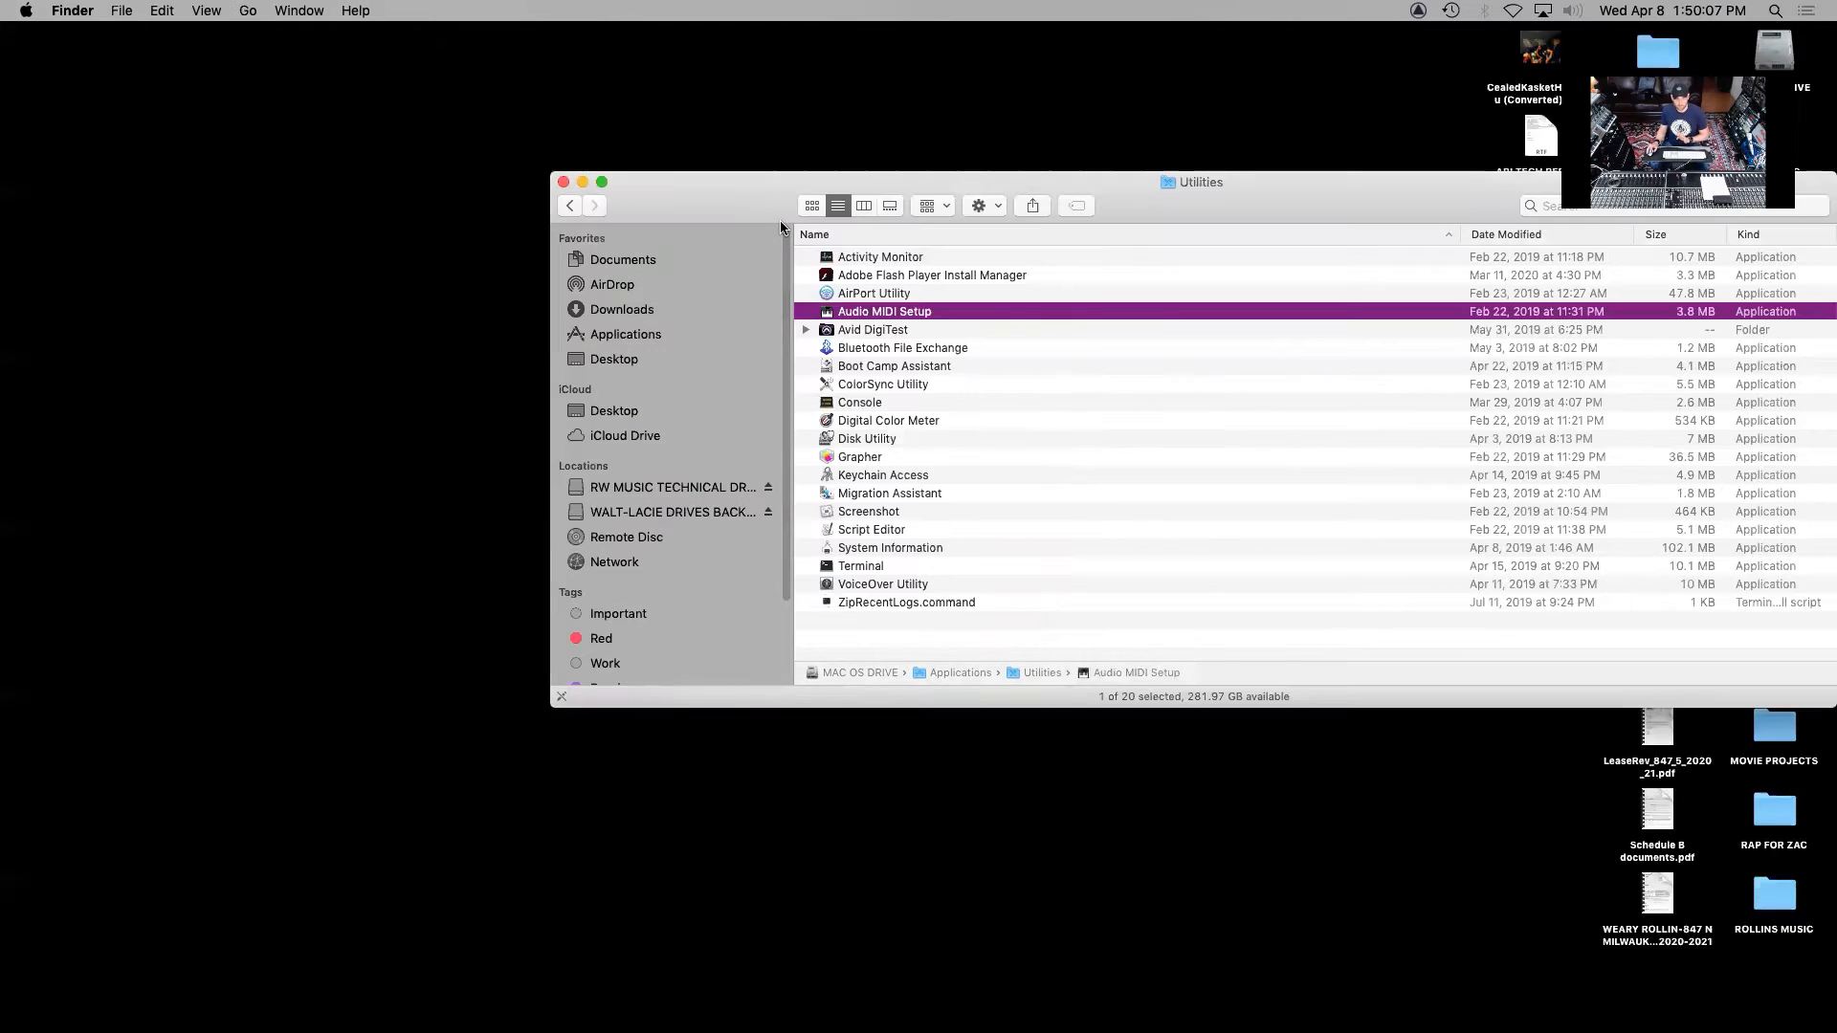
click(563, 182)
mouse_move(1100, 1024)
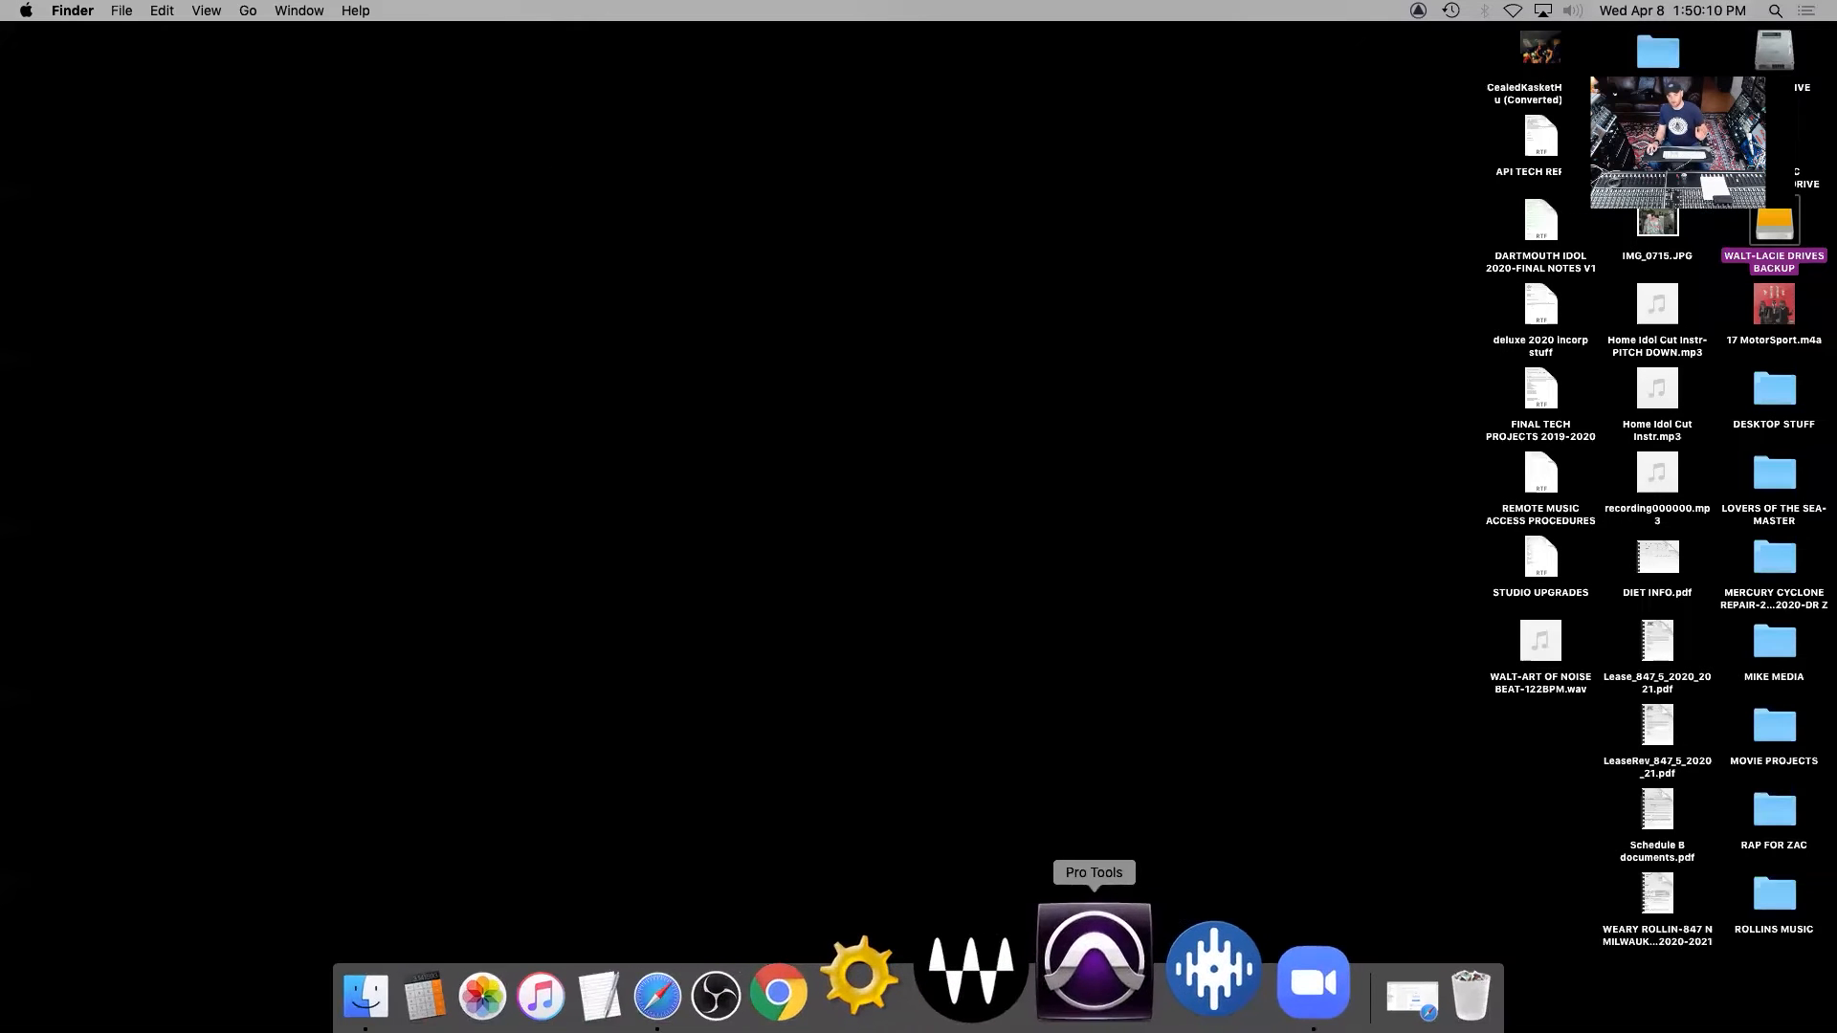
click(1091, 981)
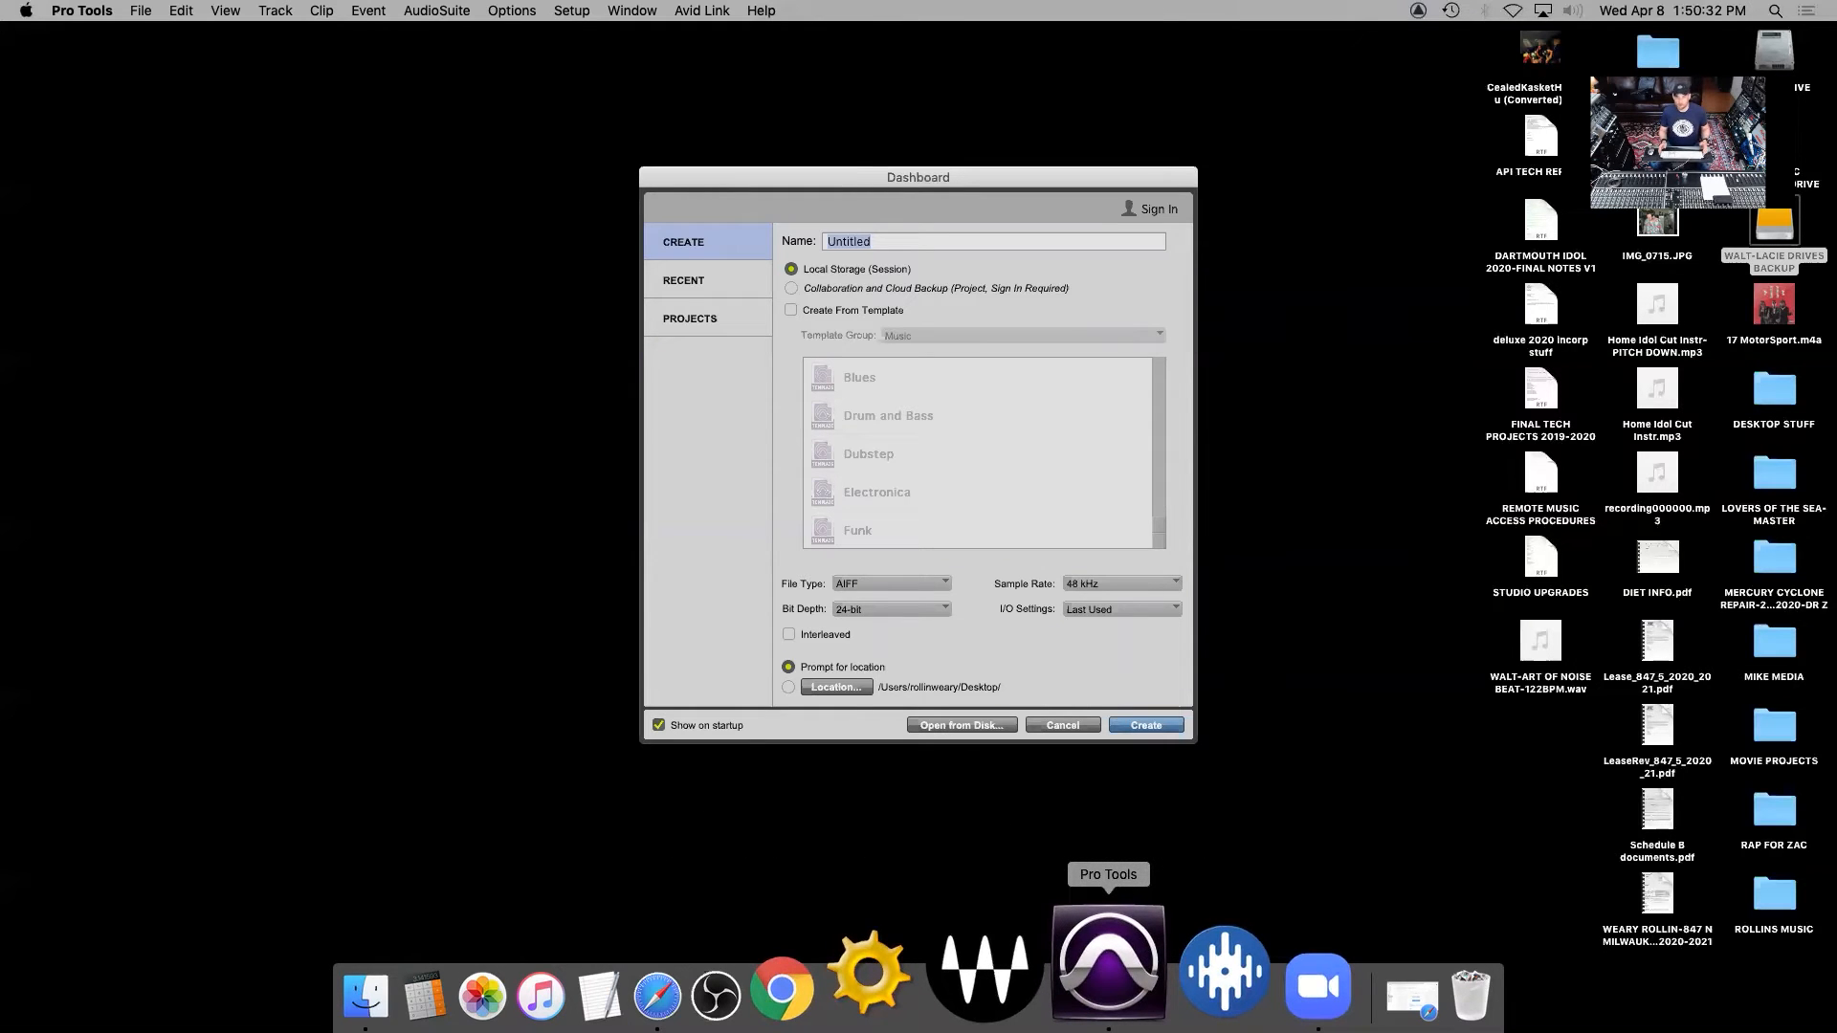
text(WALT THE BEST)
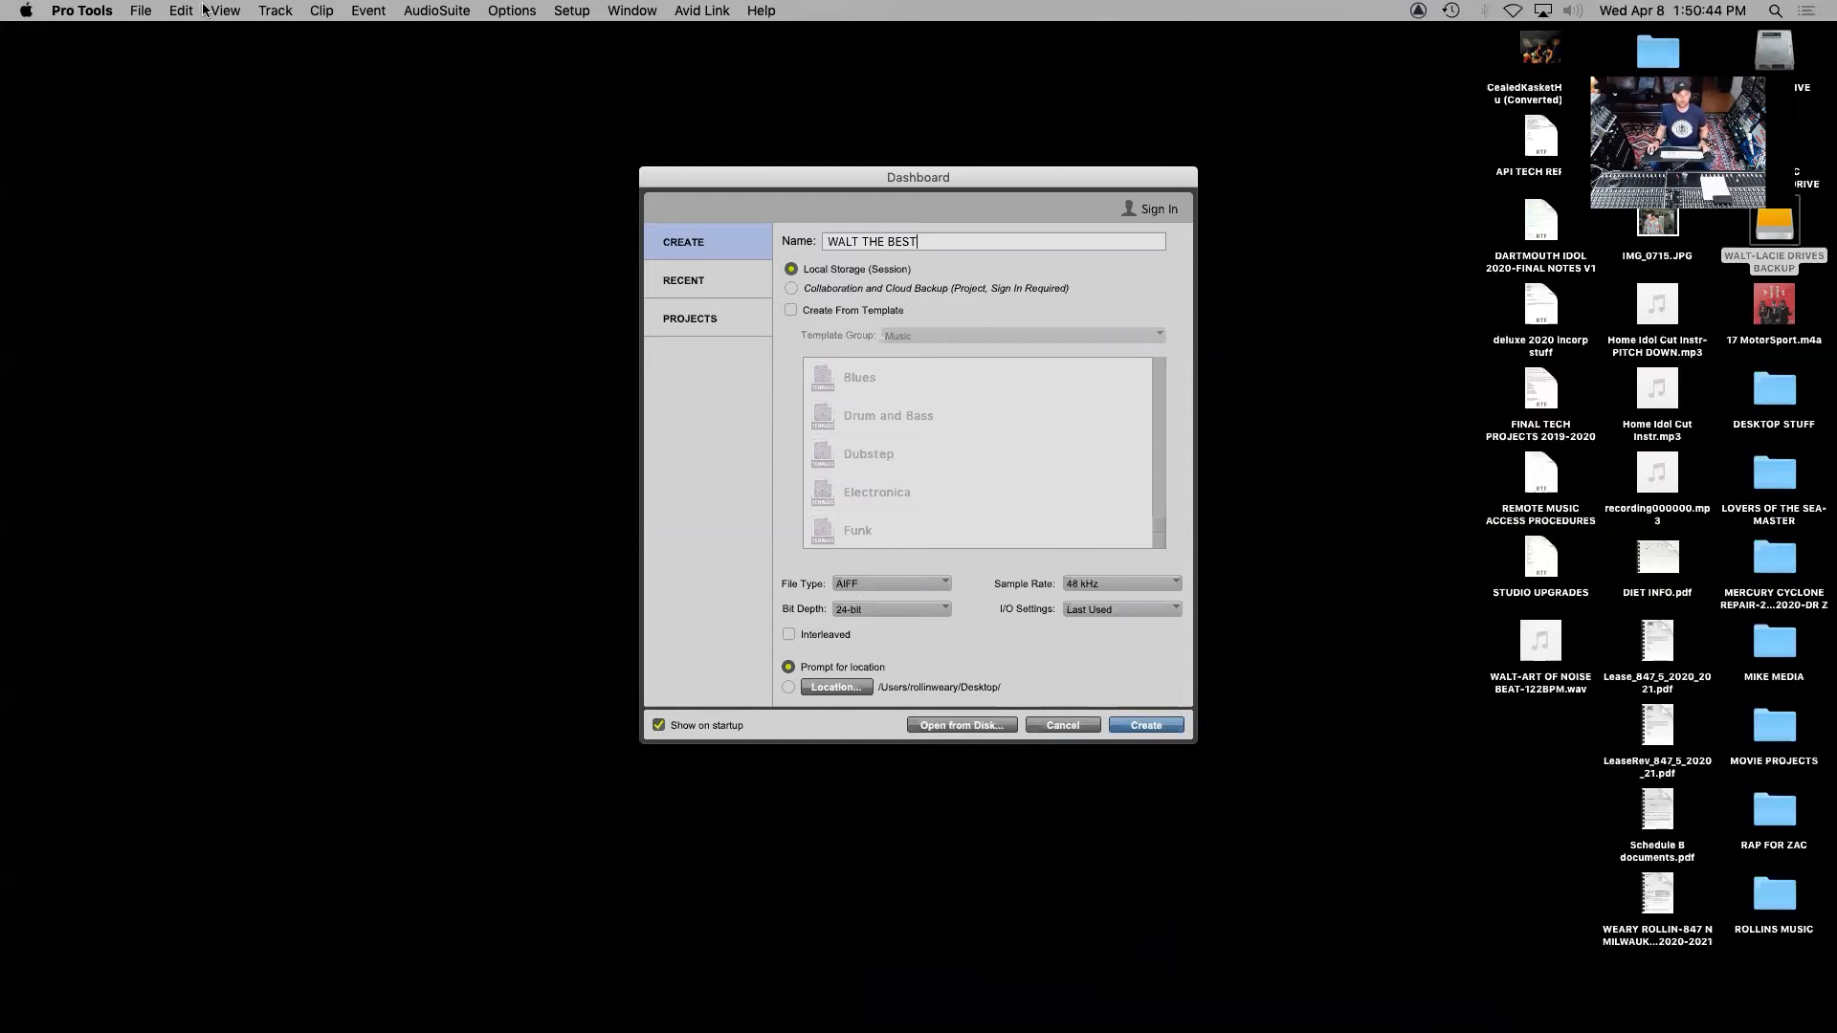
click(145, 11)
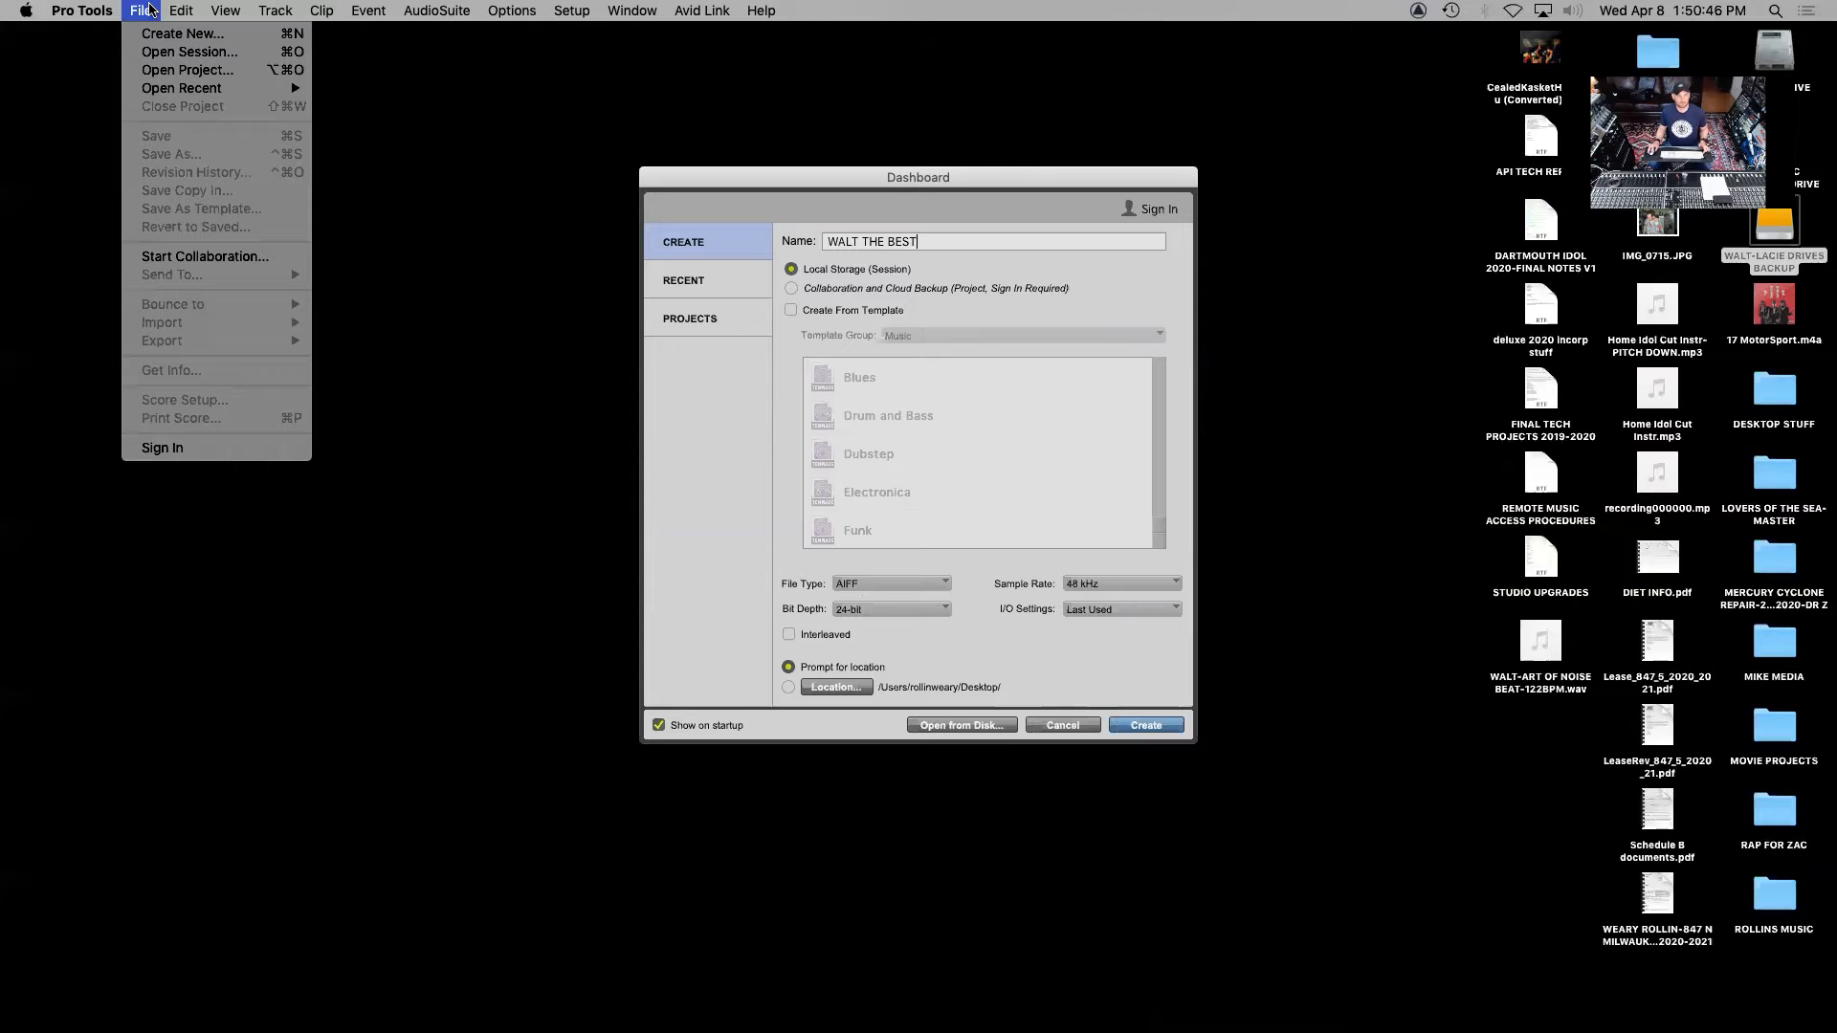
click(174, 35)
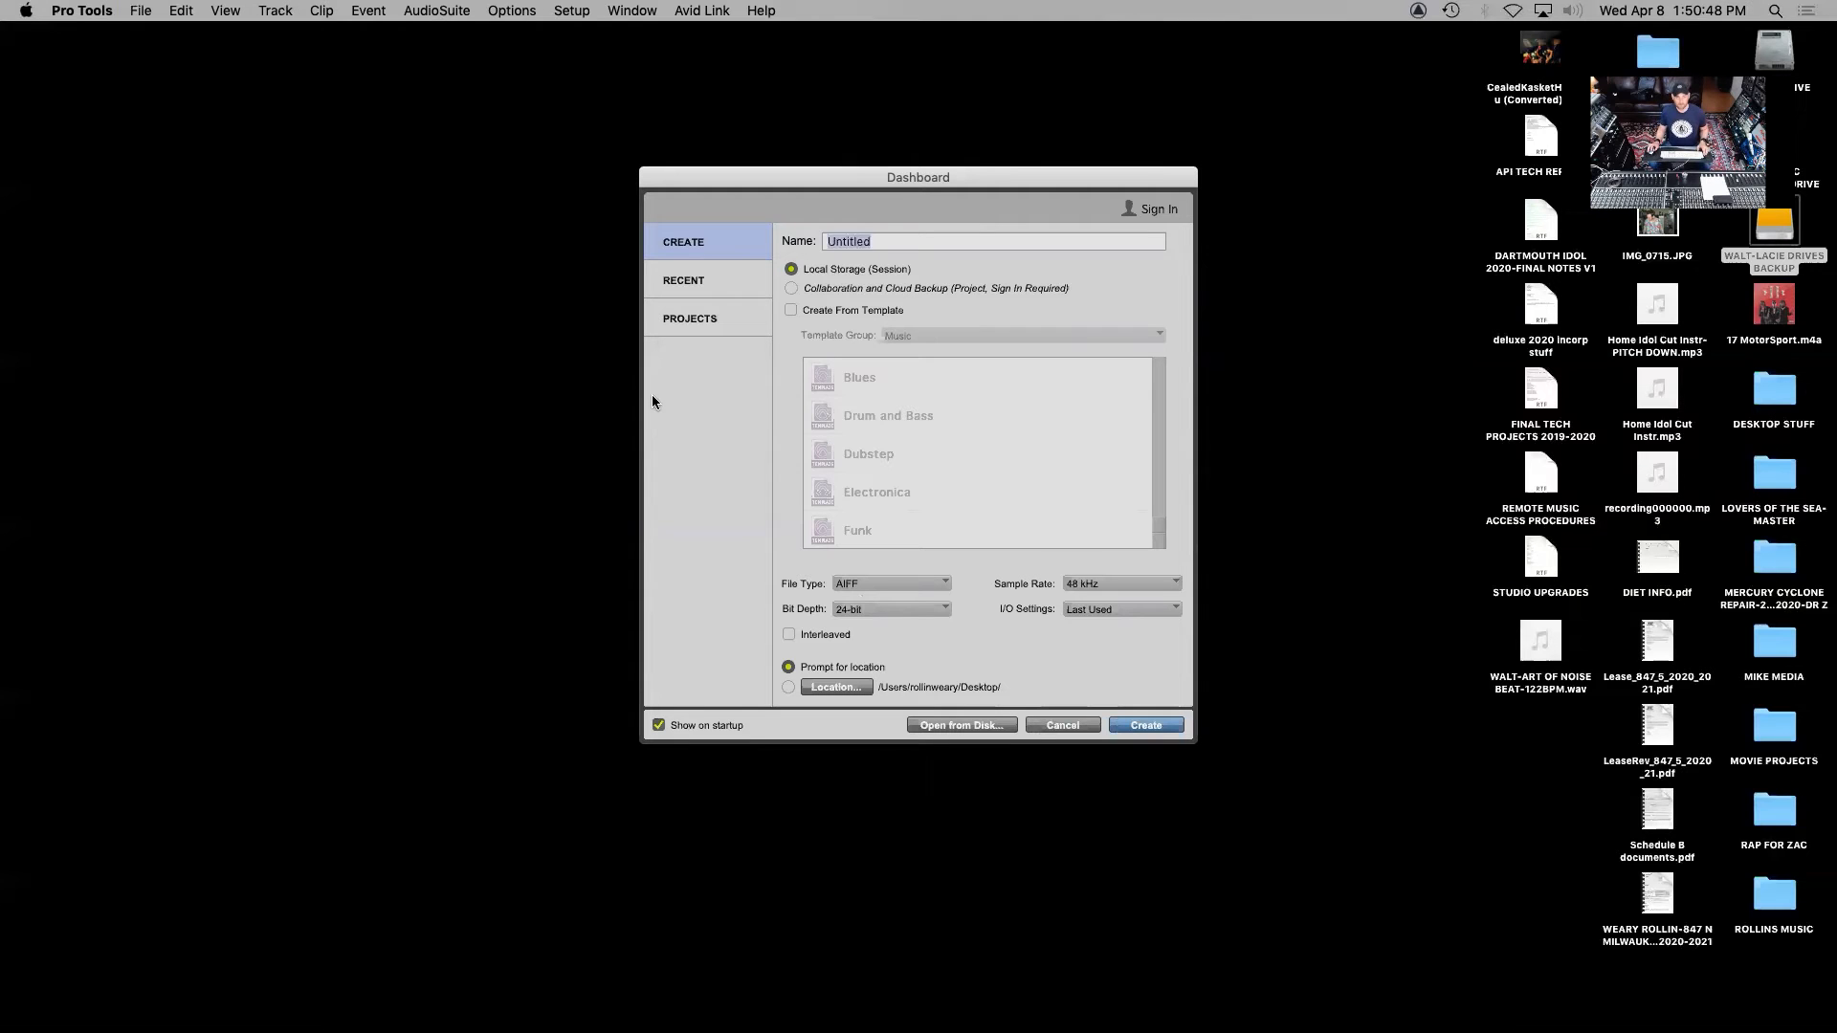
Name the new session WALT IS THE BEST and configure it as BWF (.WAV), 24-bit, 48 kHz
text(WALT IS THE BES)
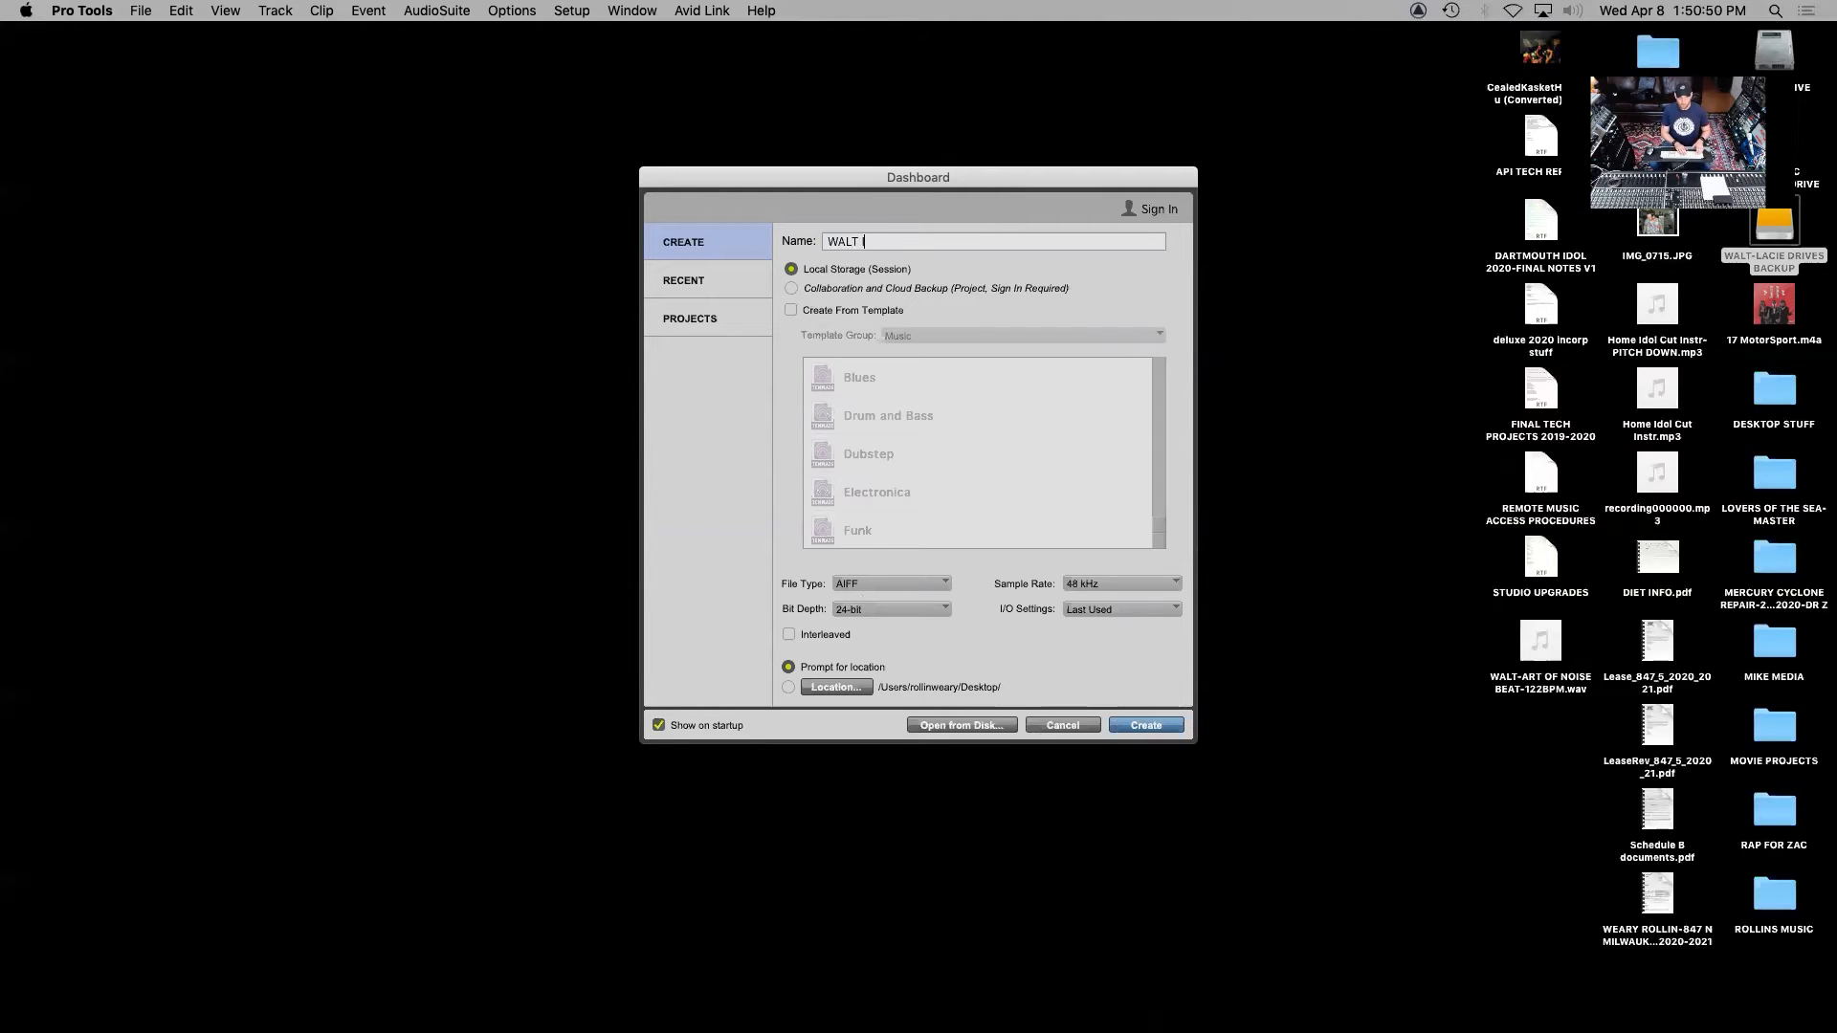
text(T)
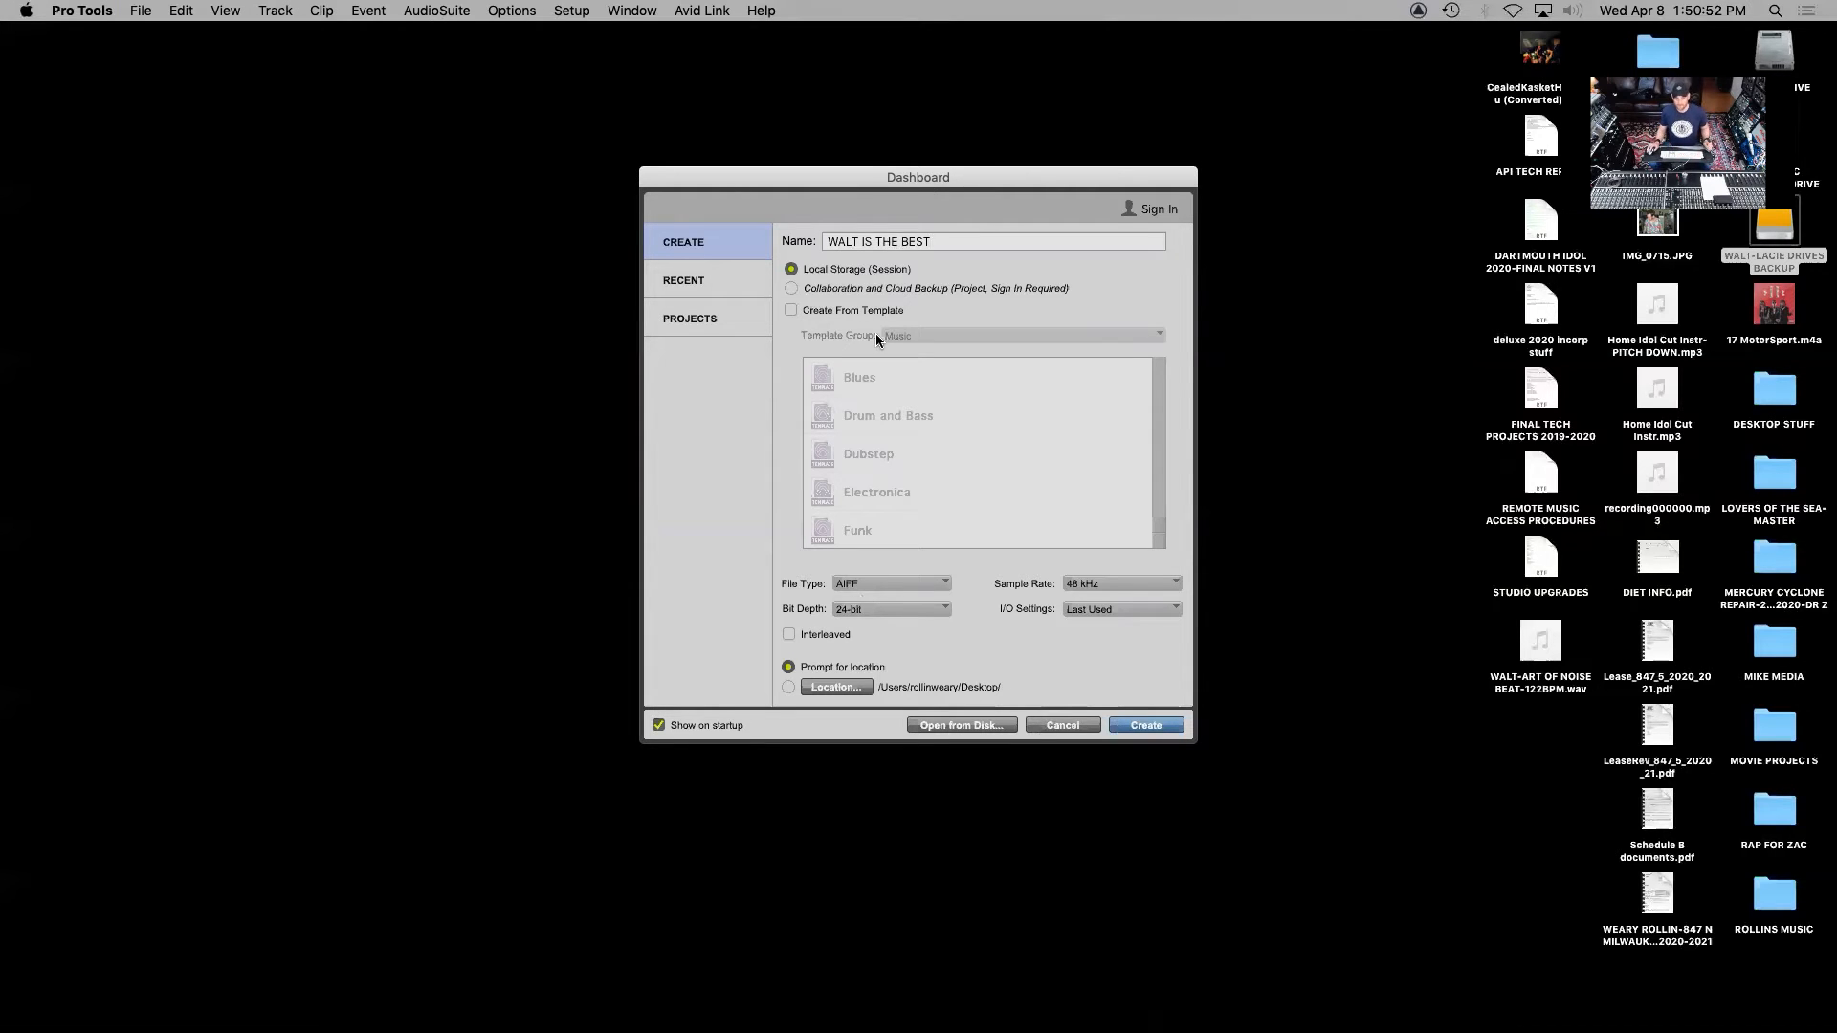
click(899, 576)
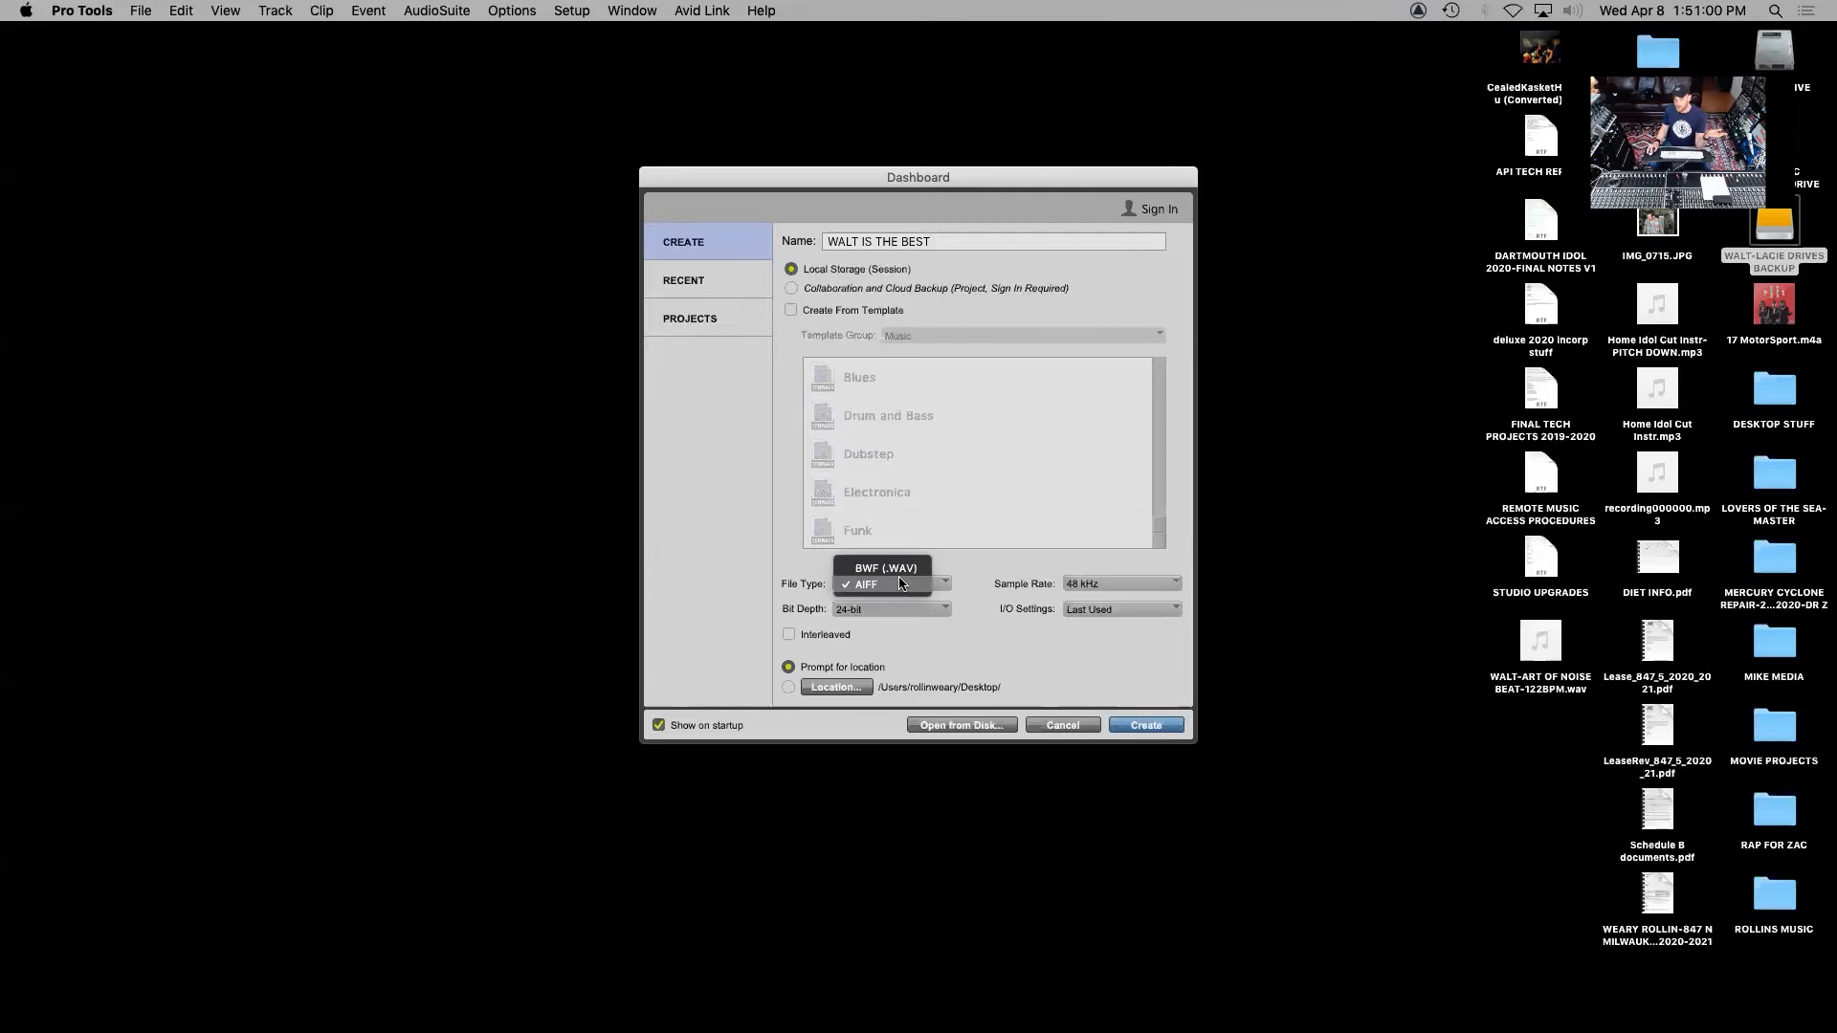
click(894, 562)
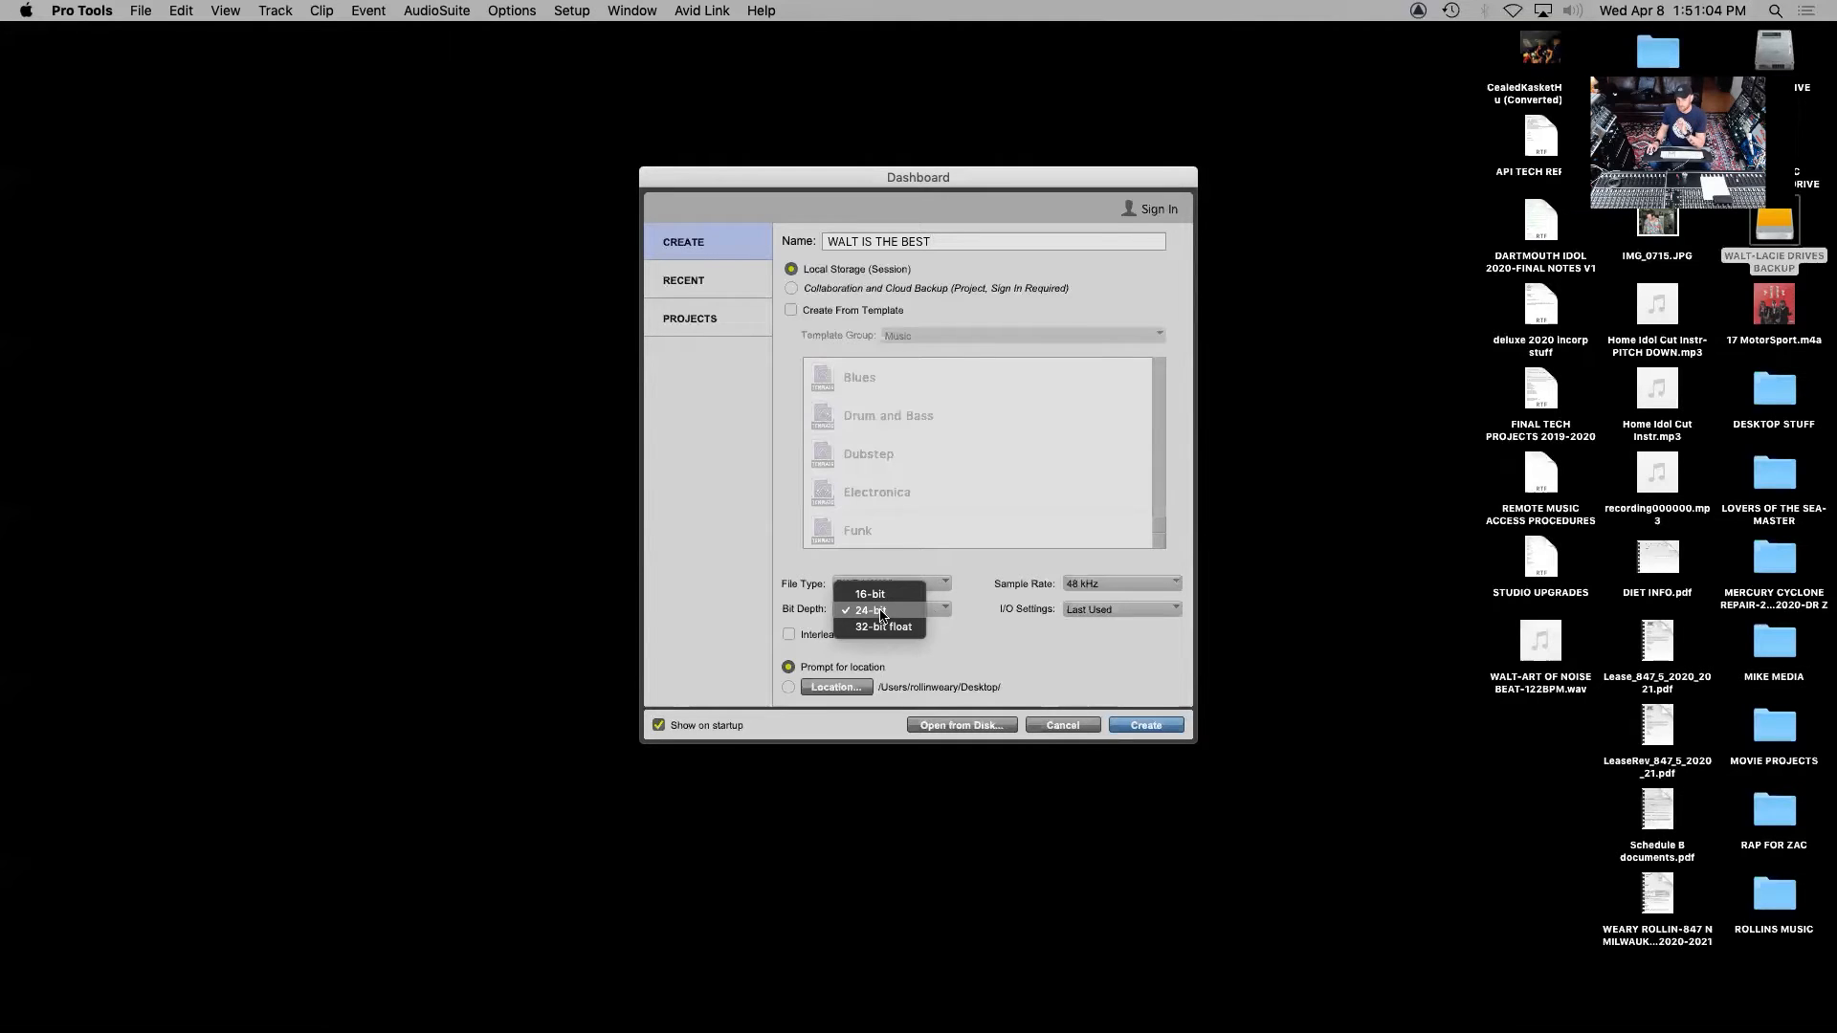
click(881, 614)
click(1121, 585)
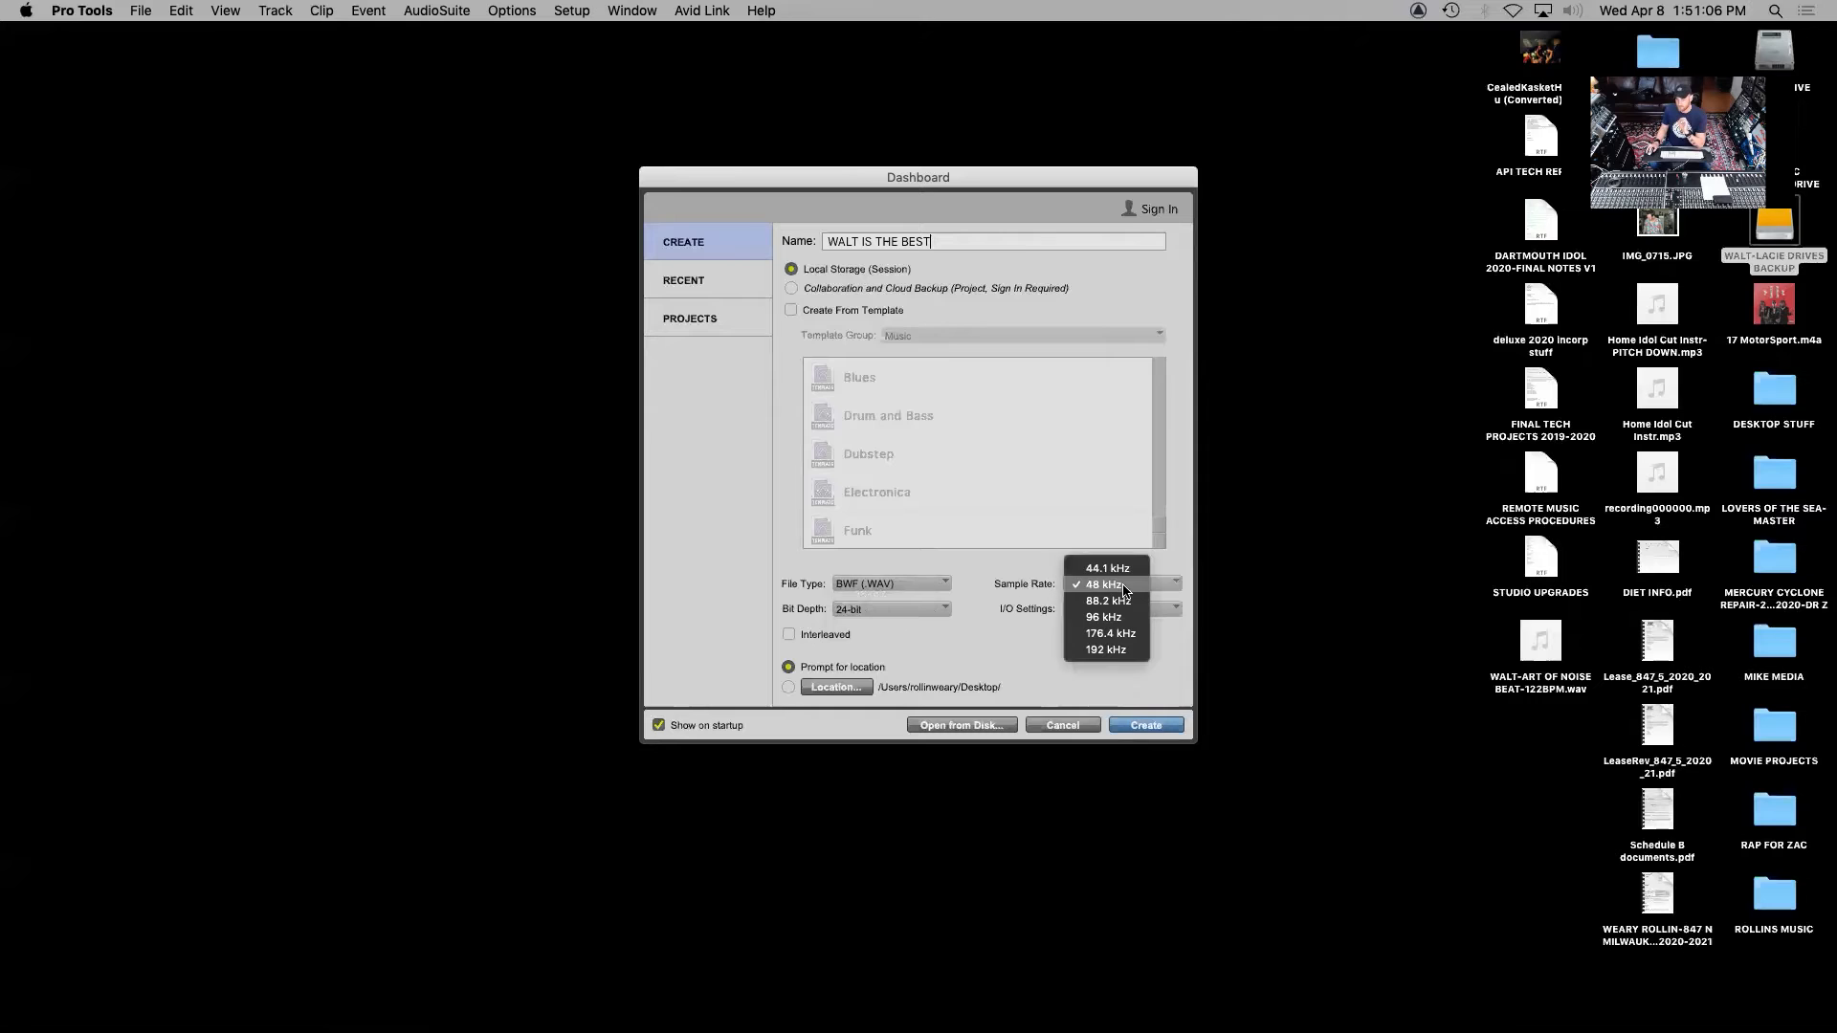
click(1110, 586)
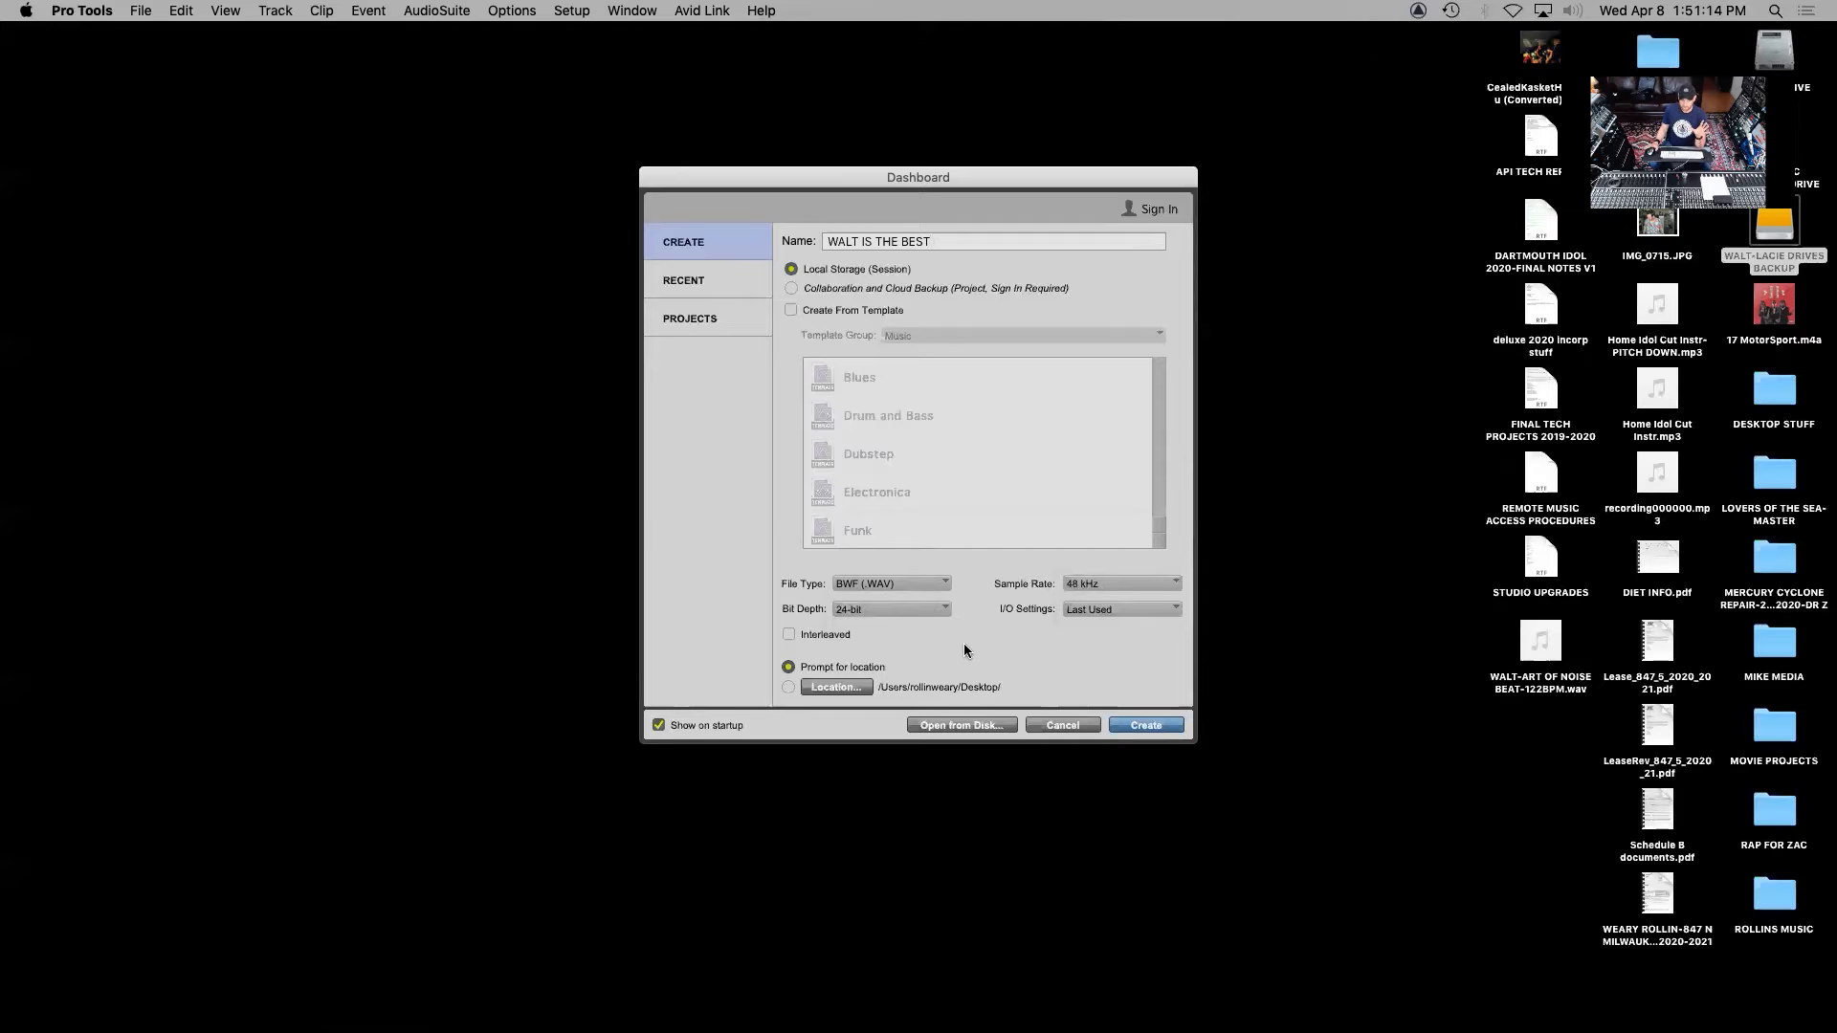
Create the session and save it on the Desktop
click(1148, 725)
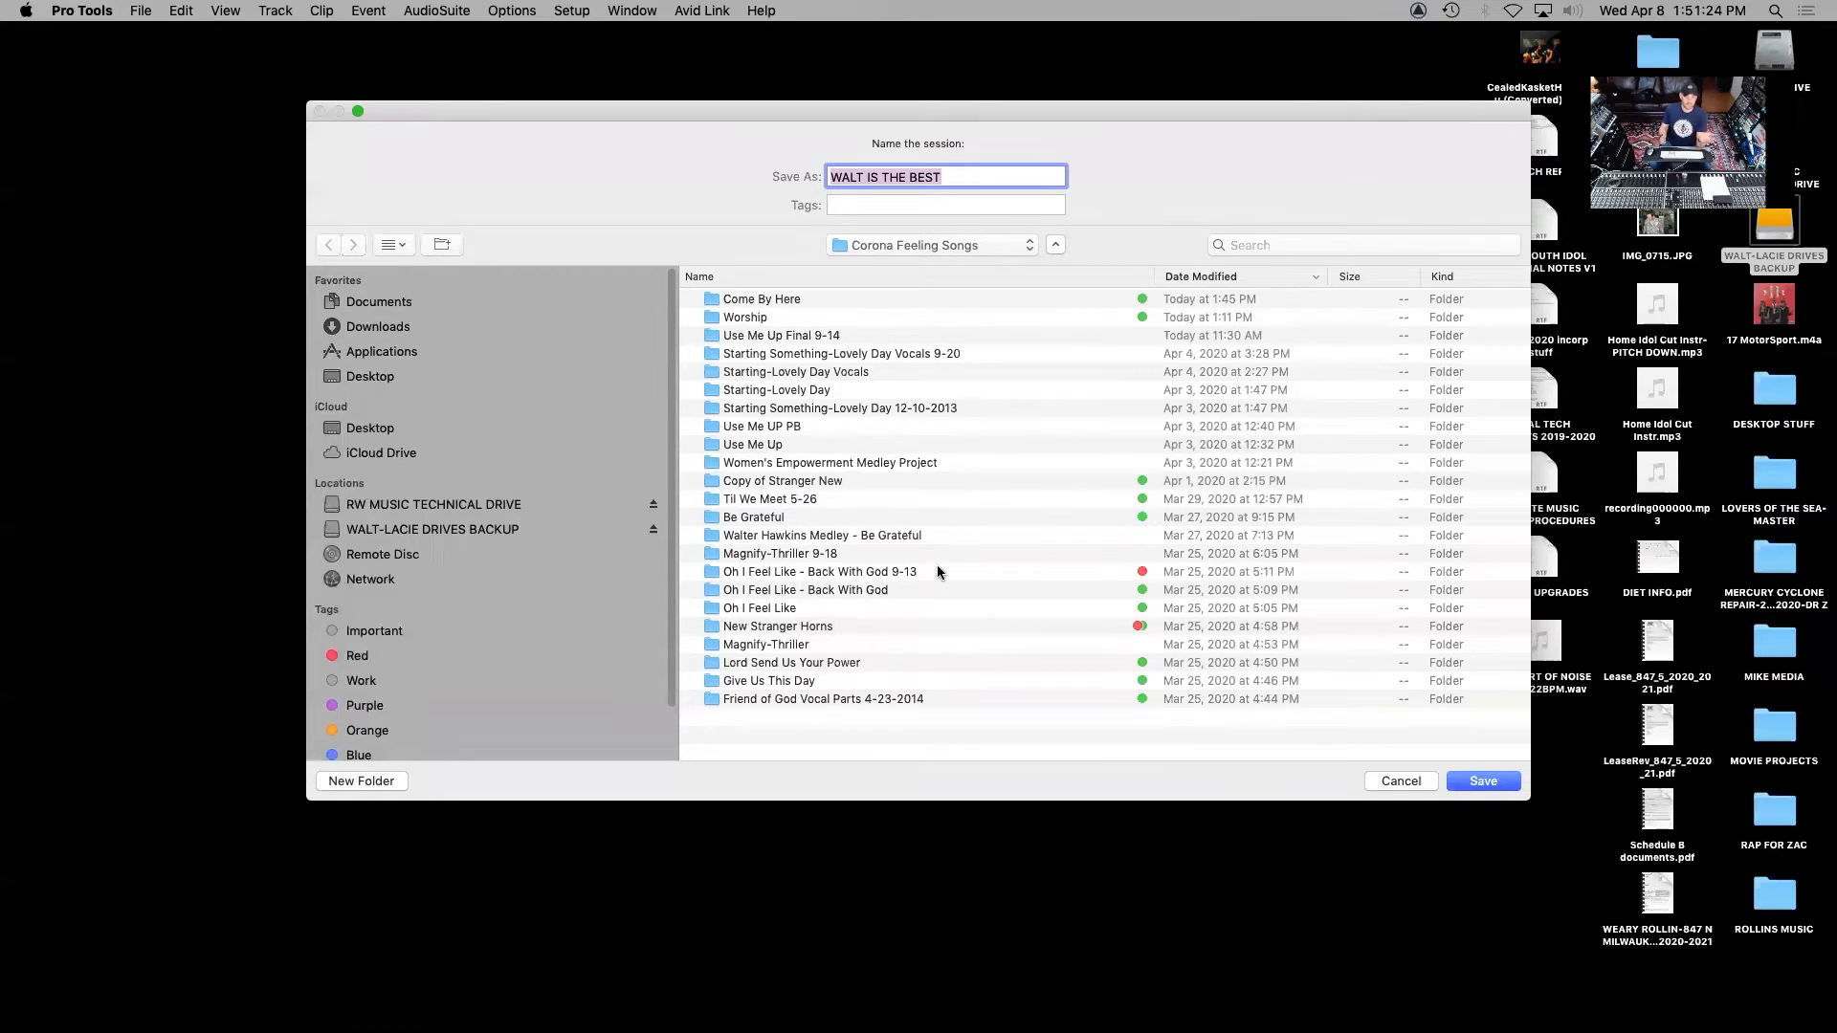
click(384, 380)
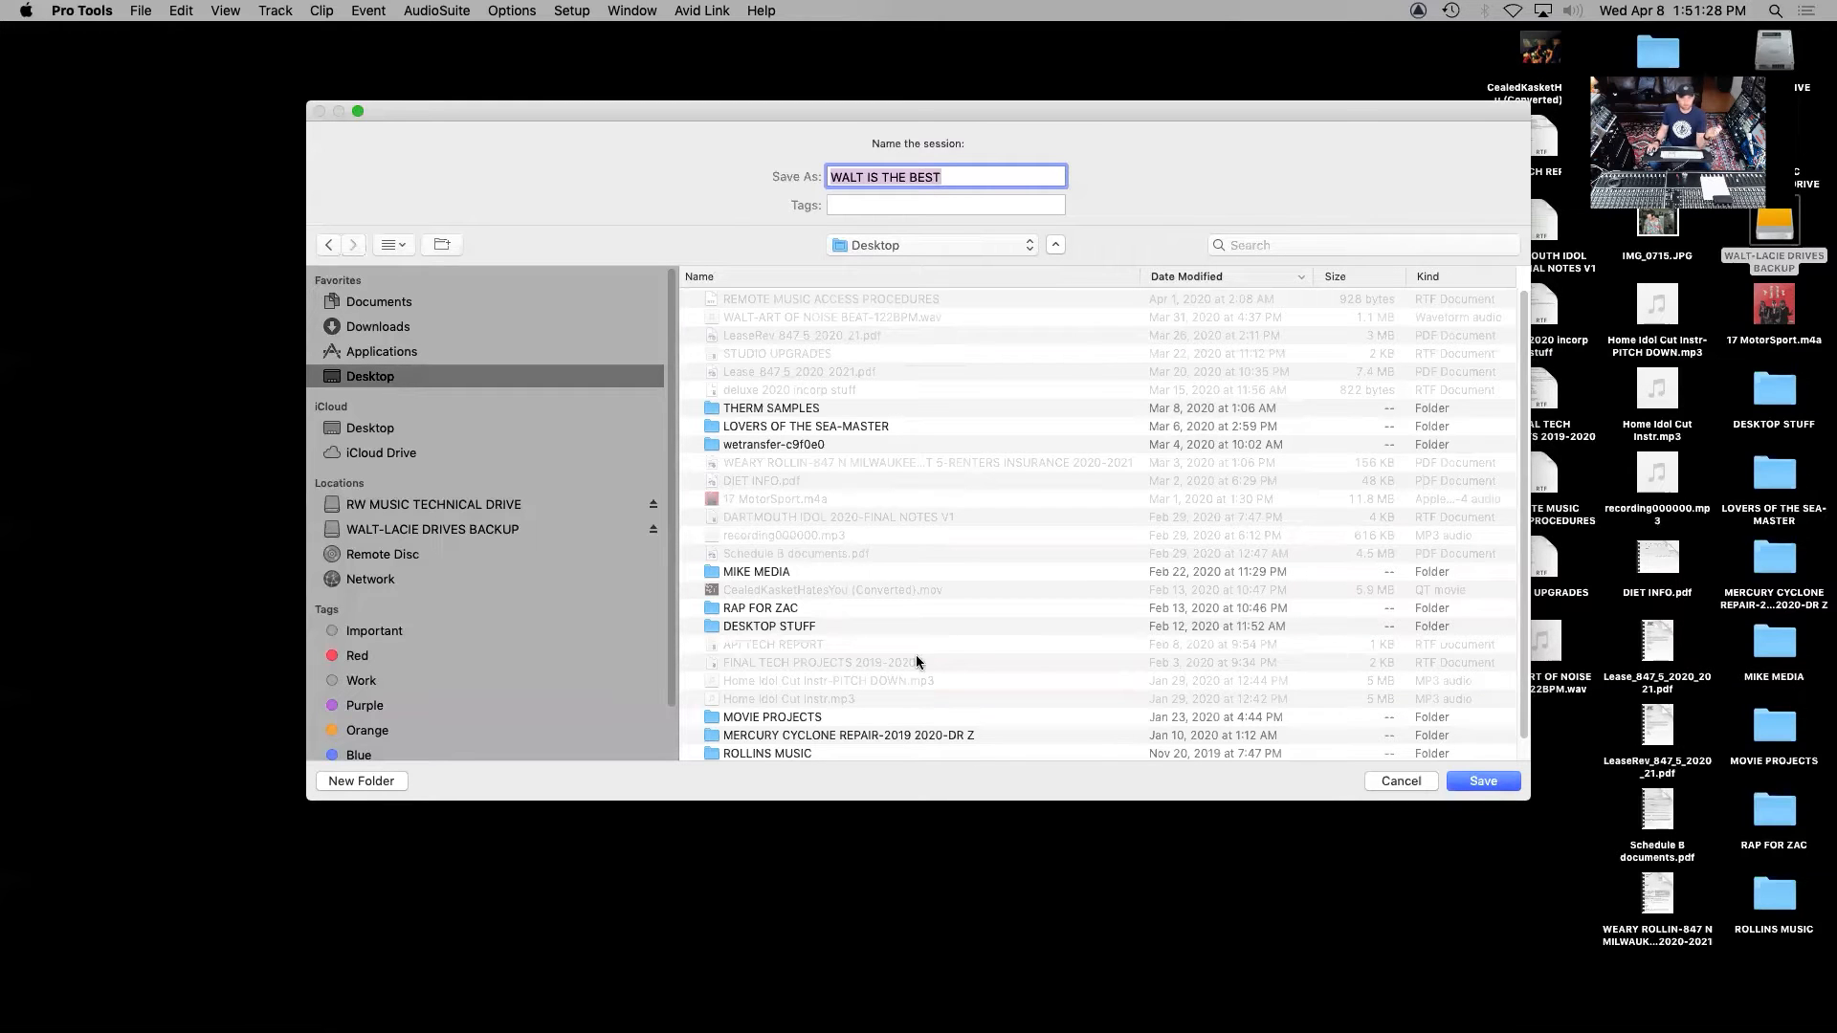
click(1491, 783)
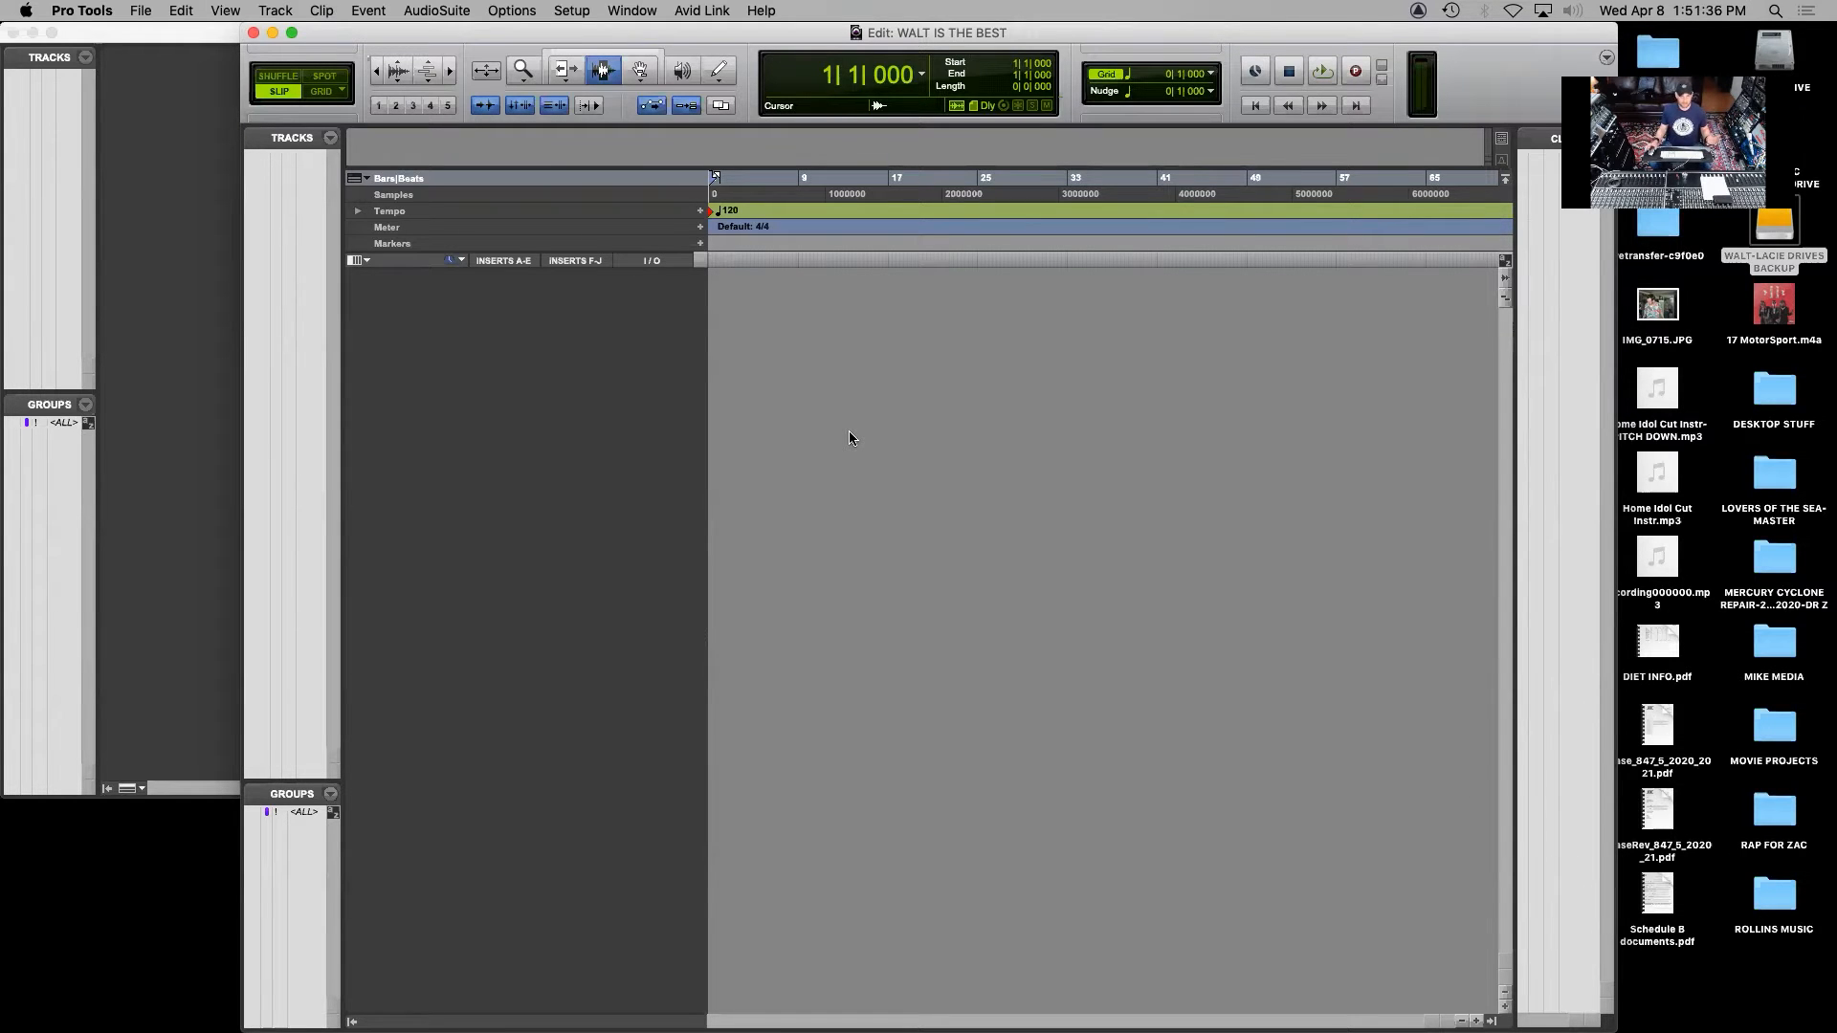
Set the playback engine to USB MIC SETUP and let the session reopen without saving a detailed report
click(585, 10)
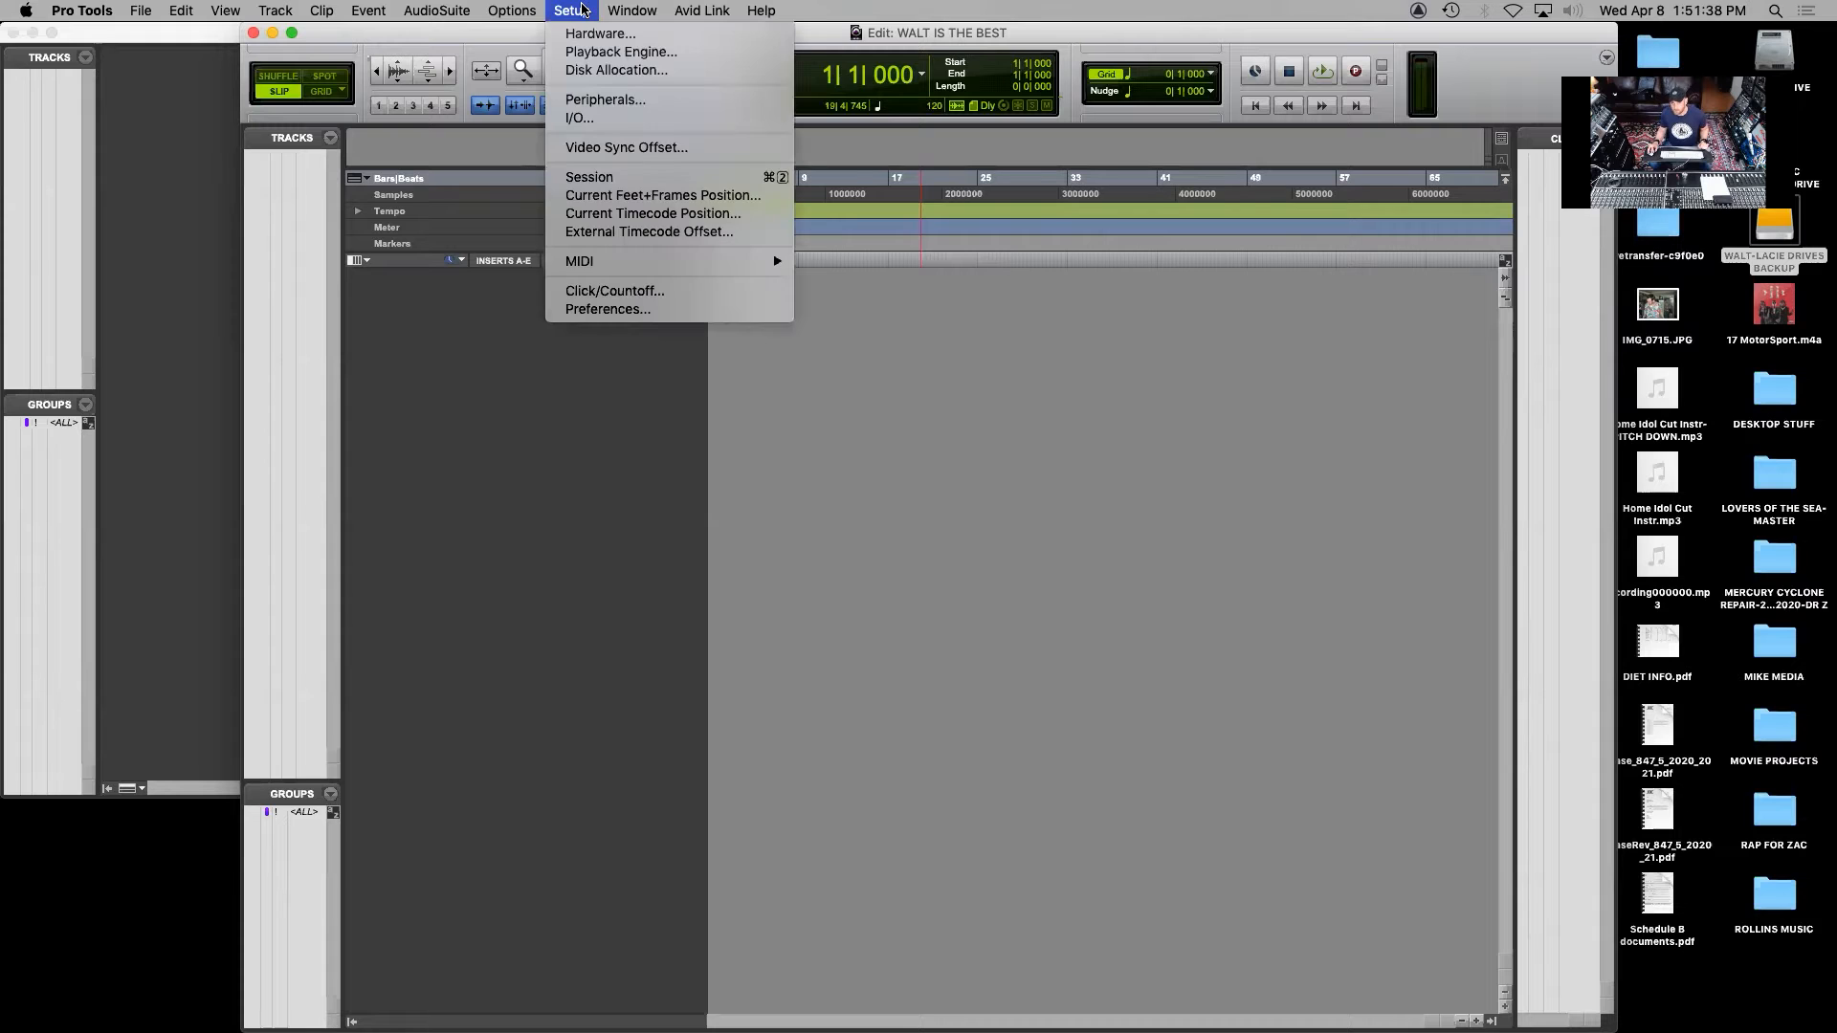
click(617, 52)
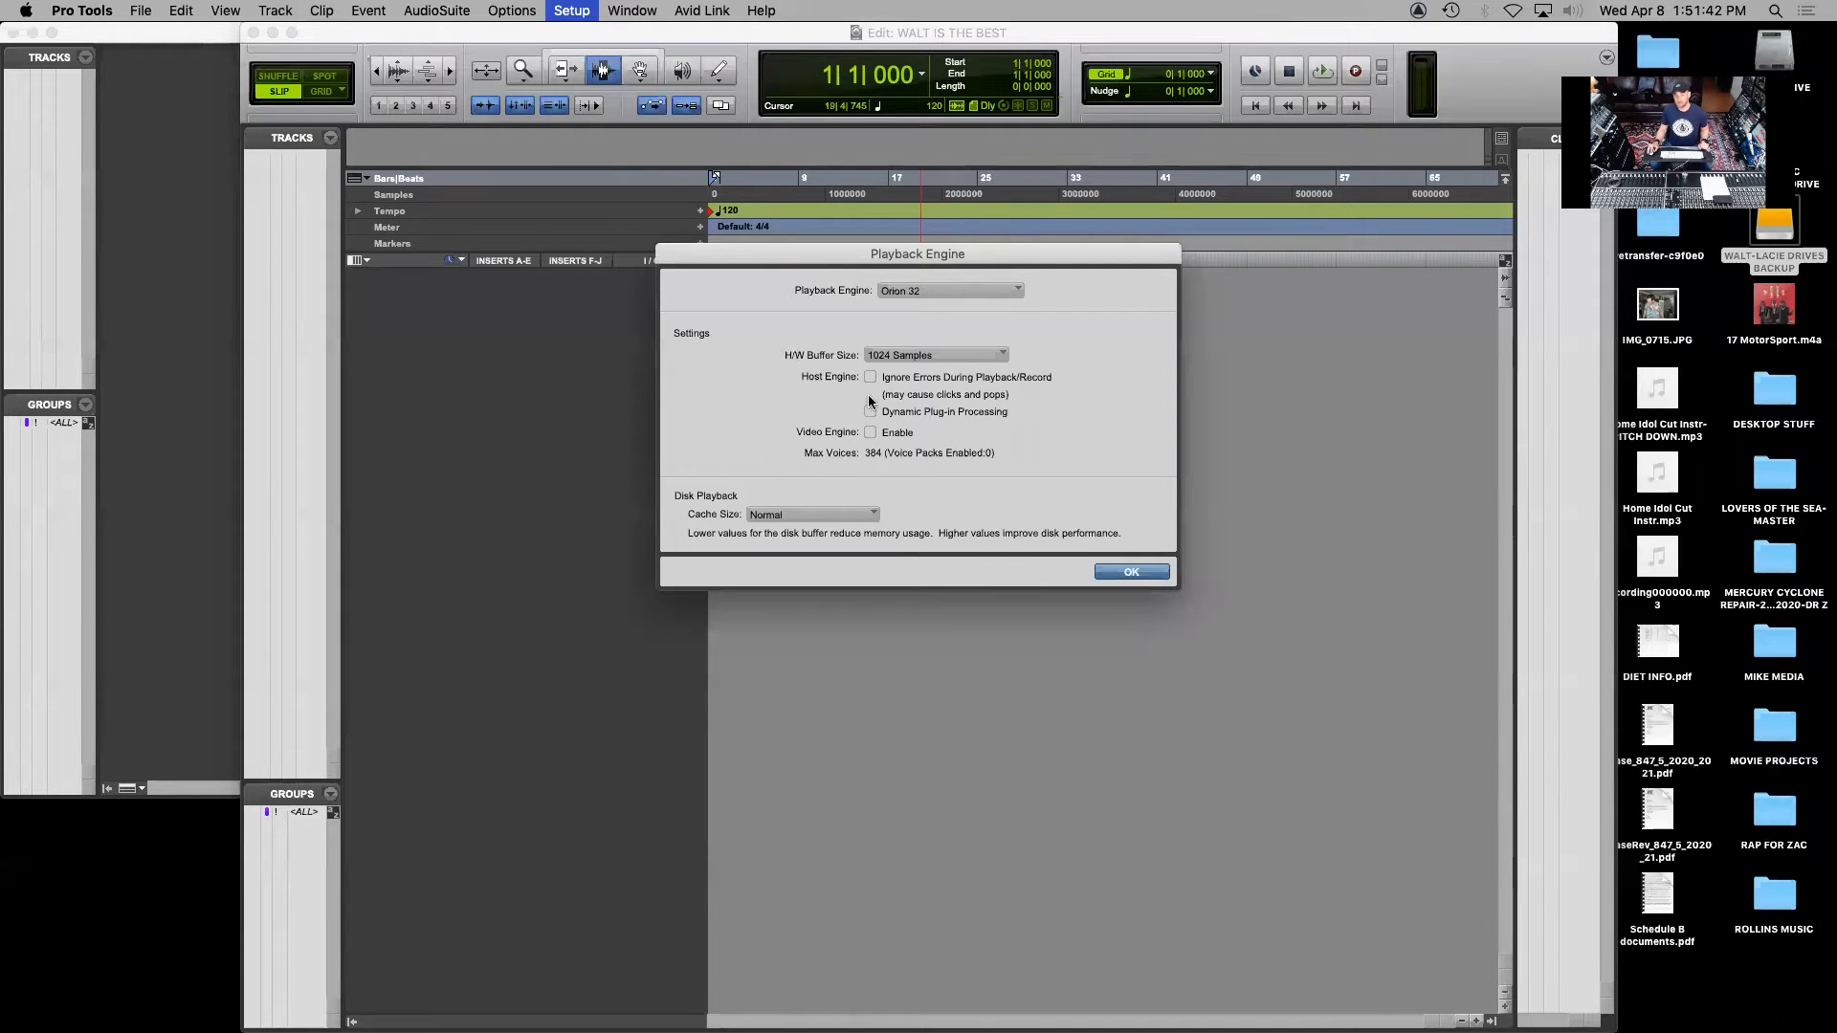
click(928, 292)
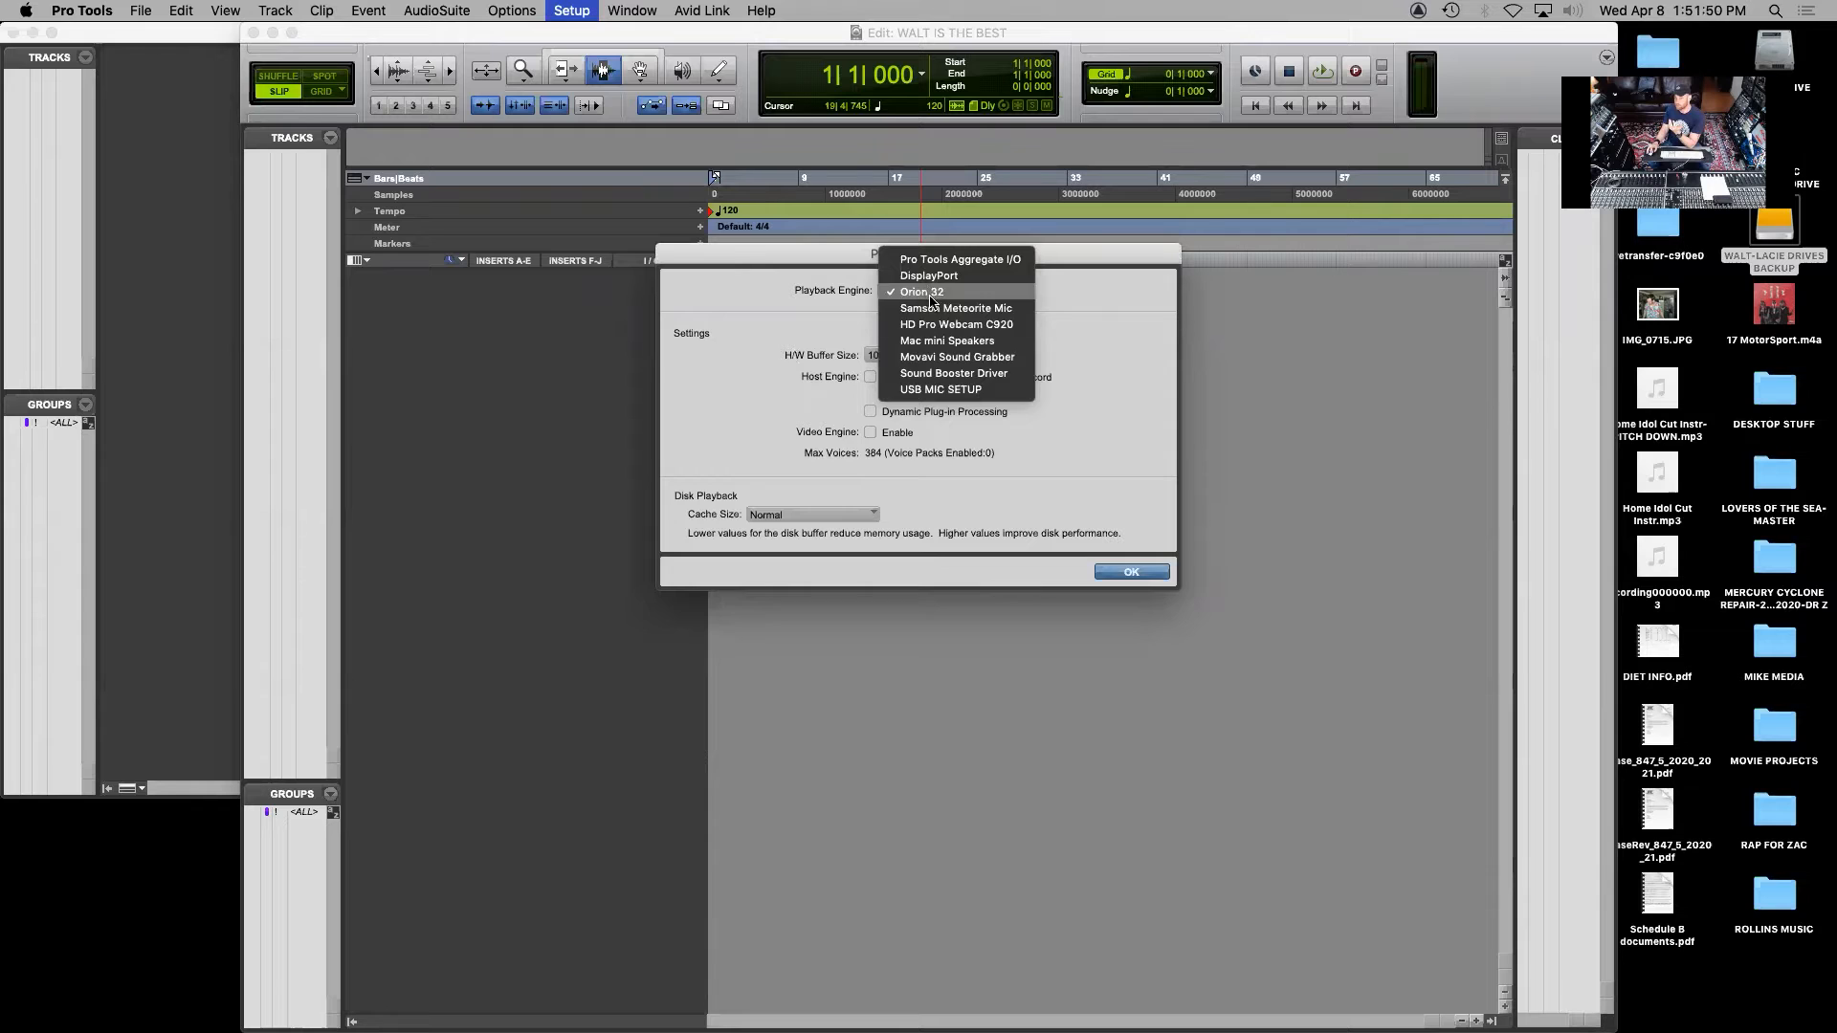
click(948, 388)
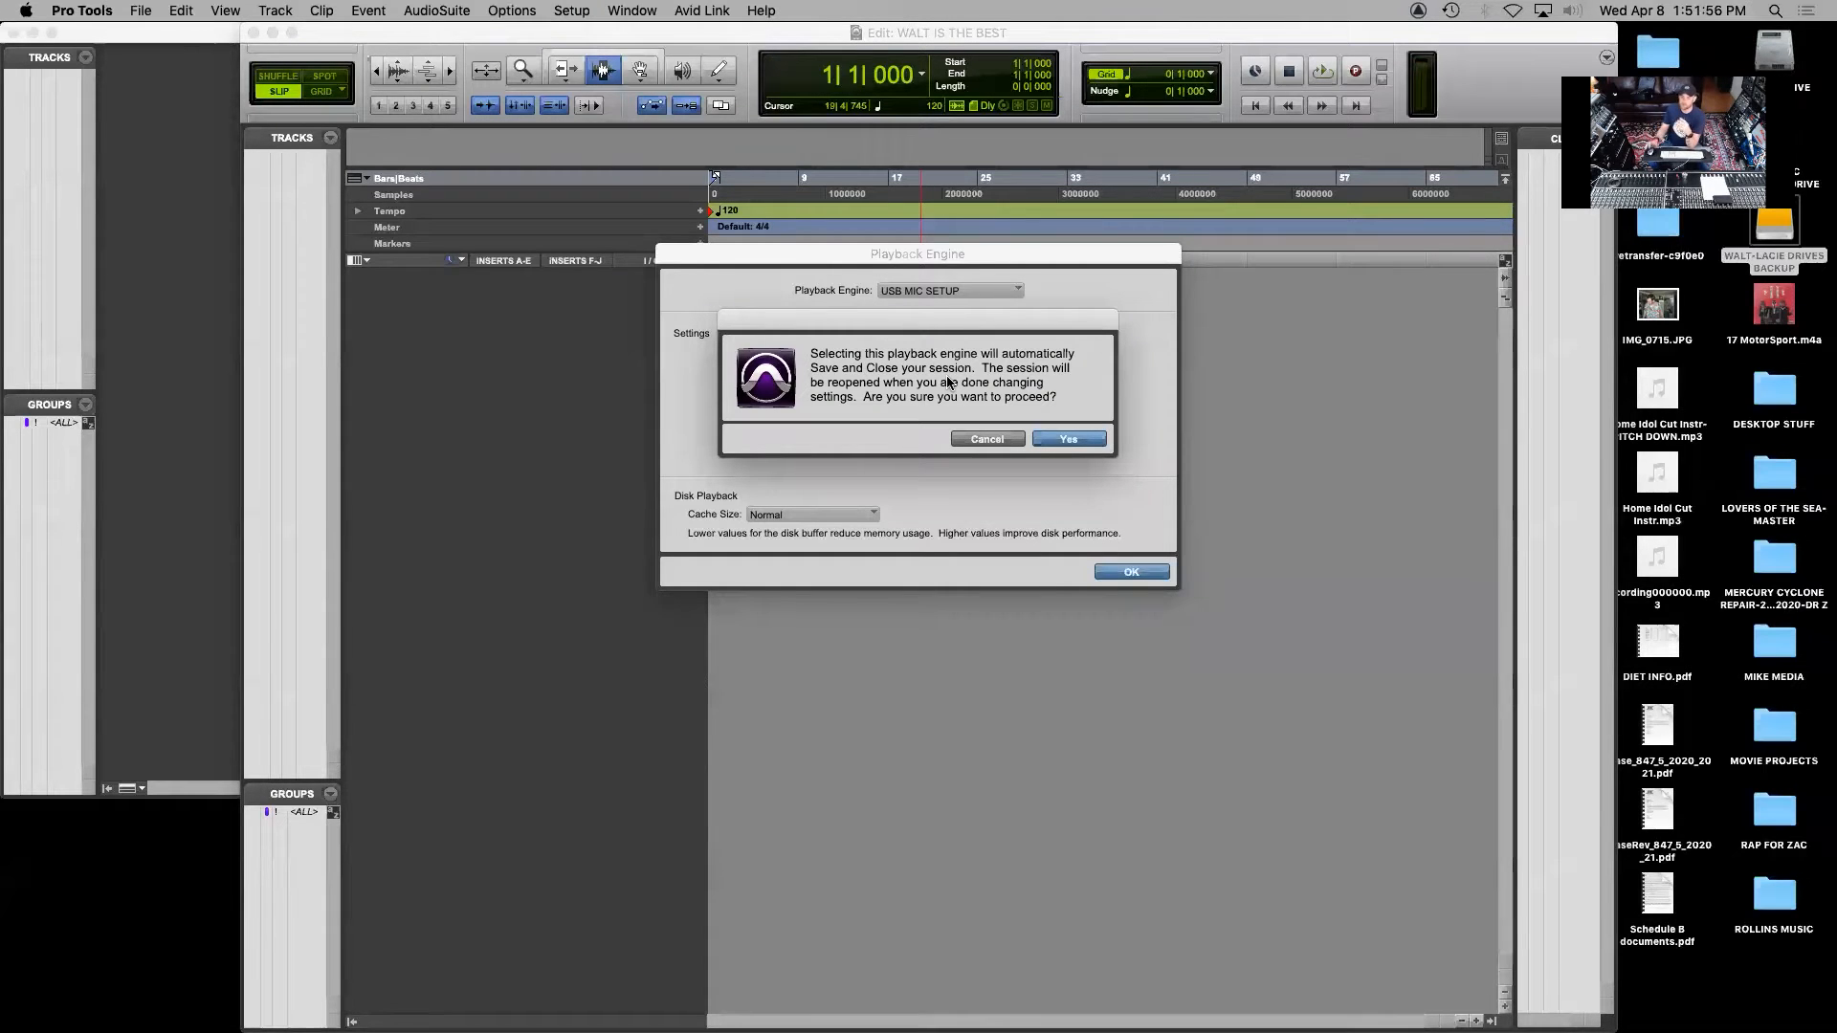
click(1068, 439)
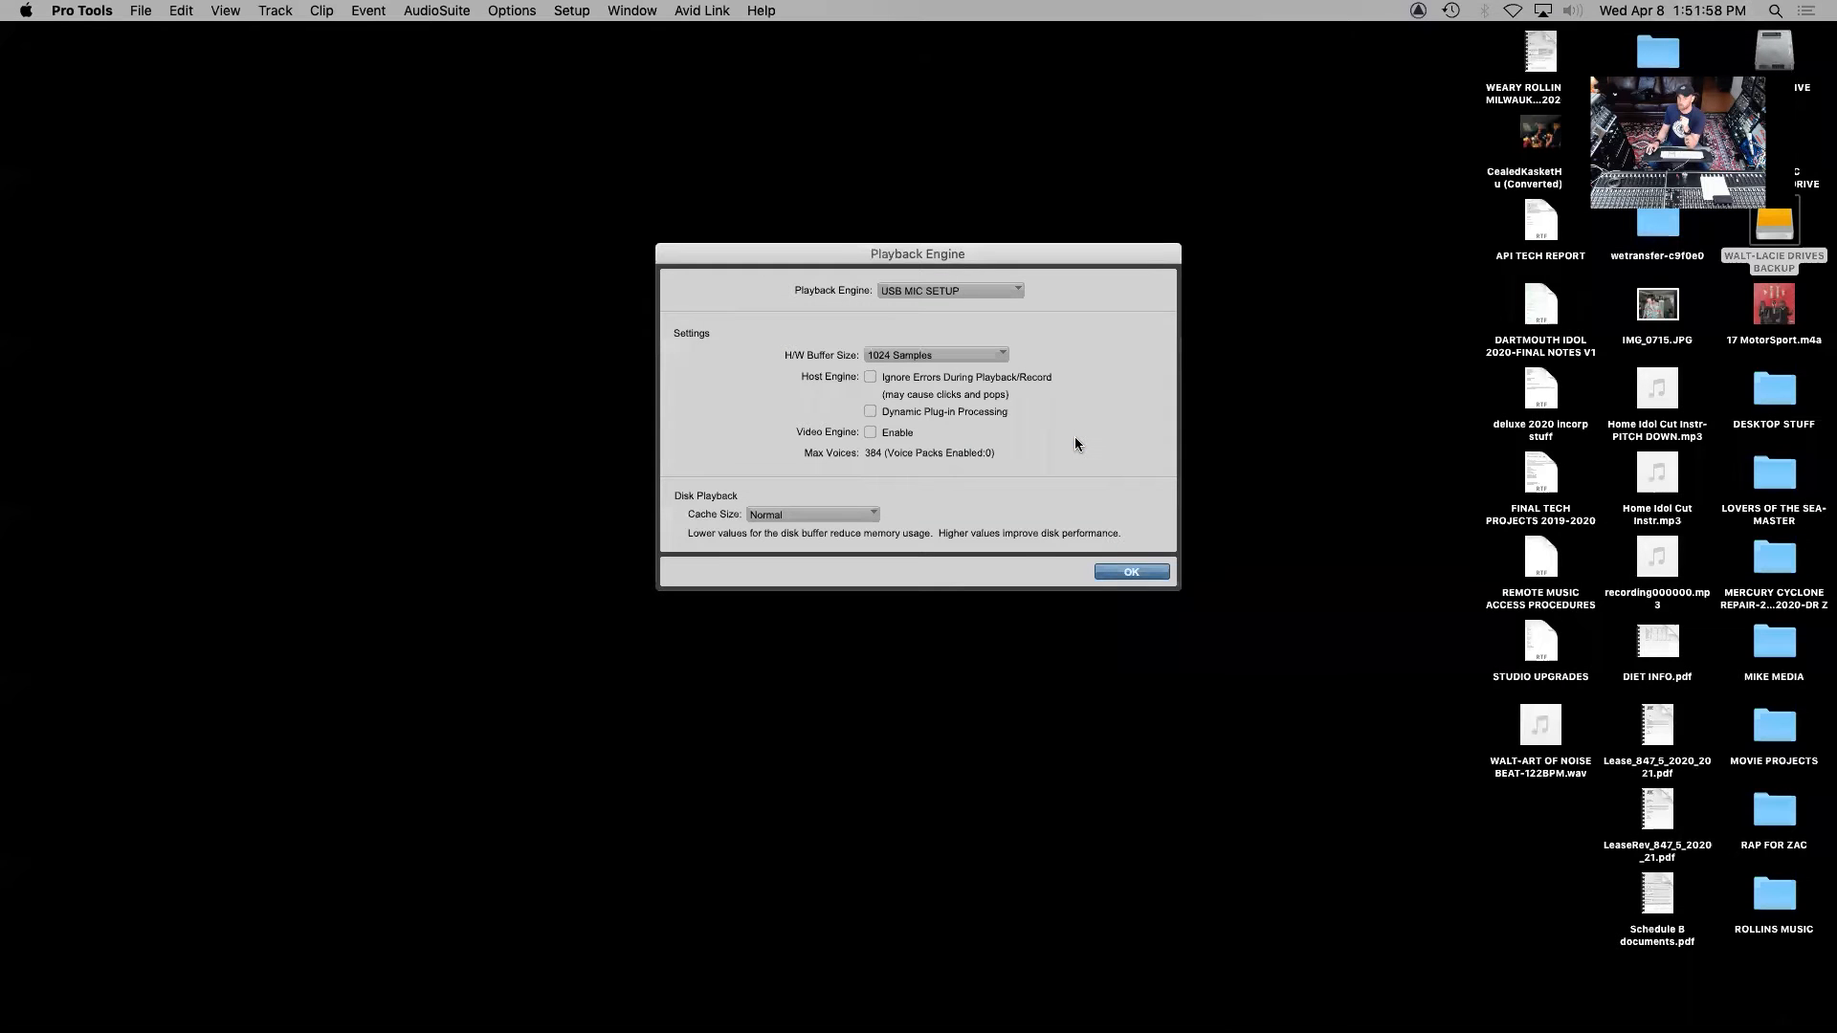
click(1139, 578)
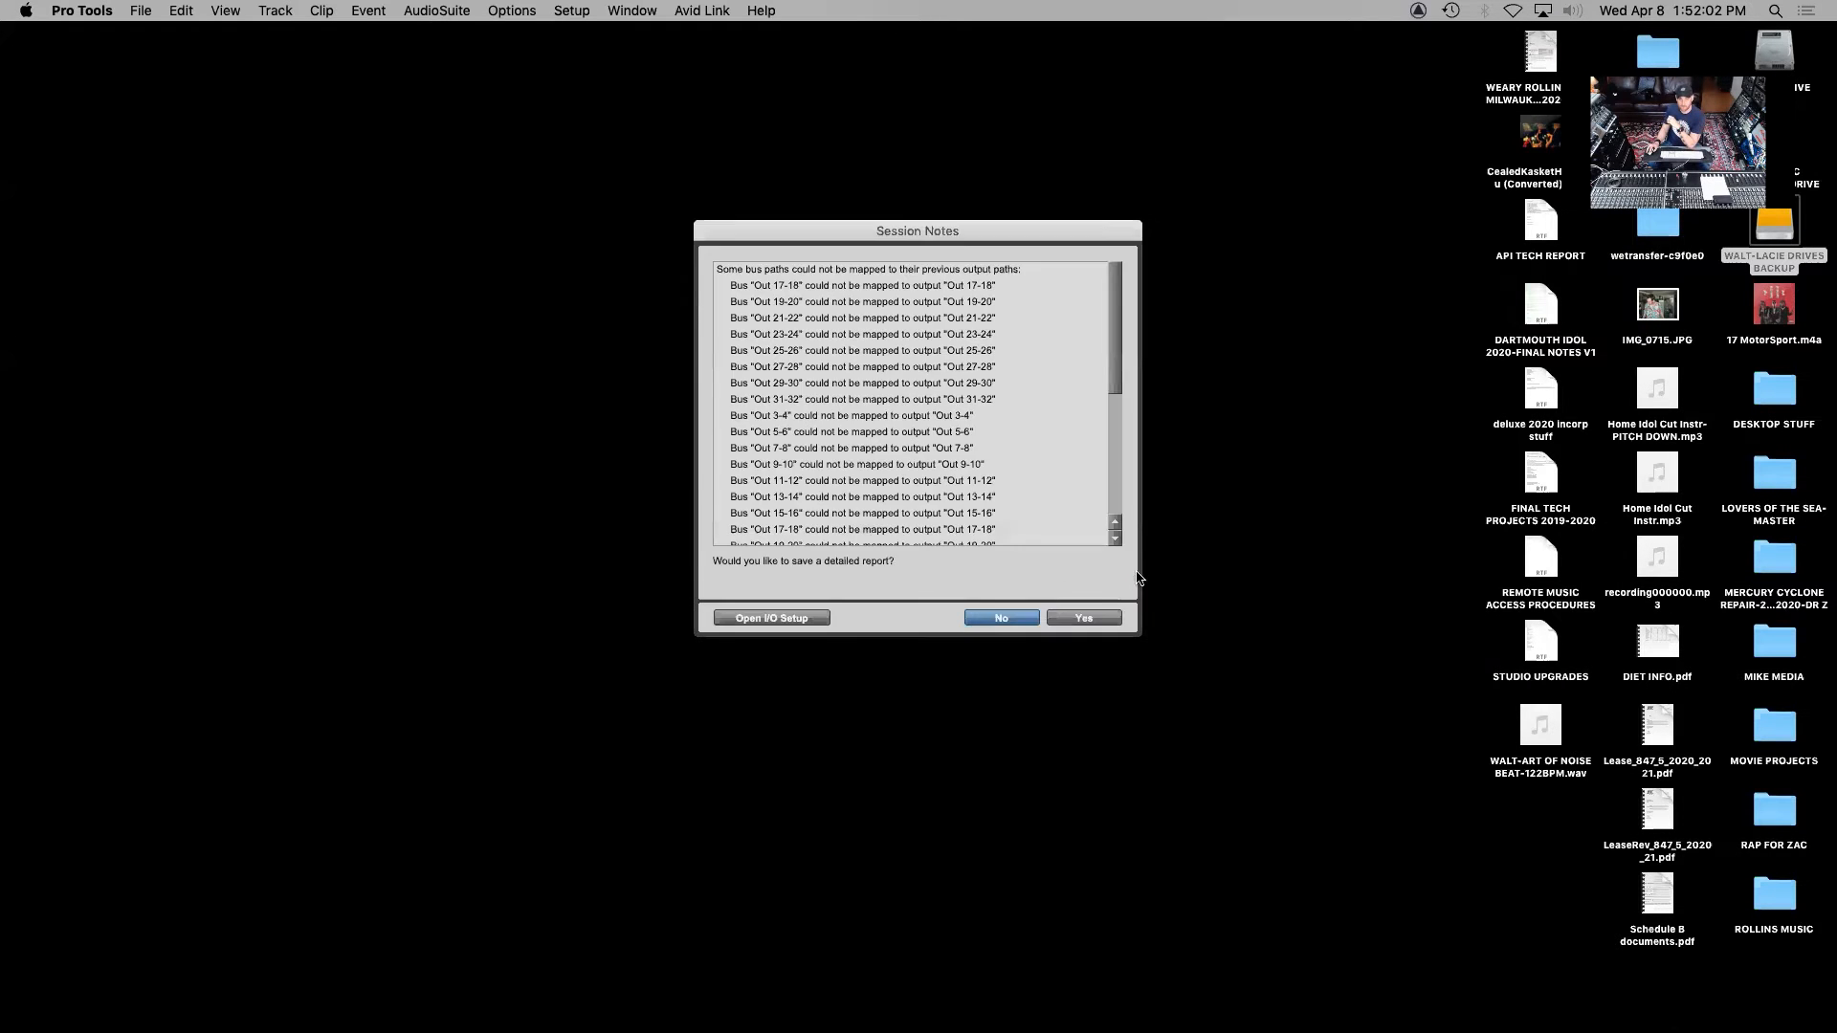
click(1001, 618)
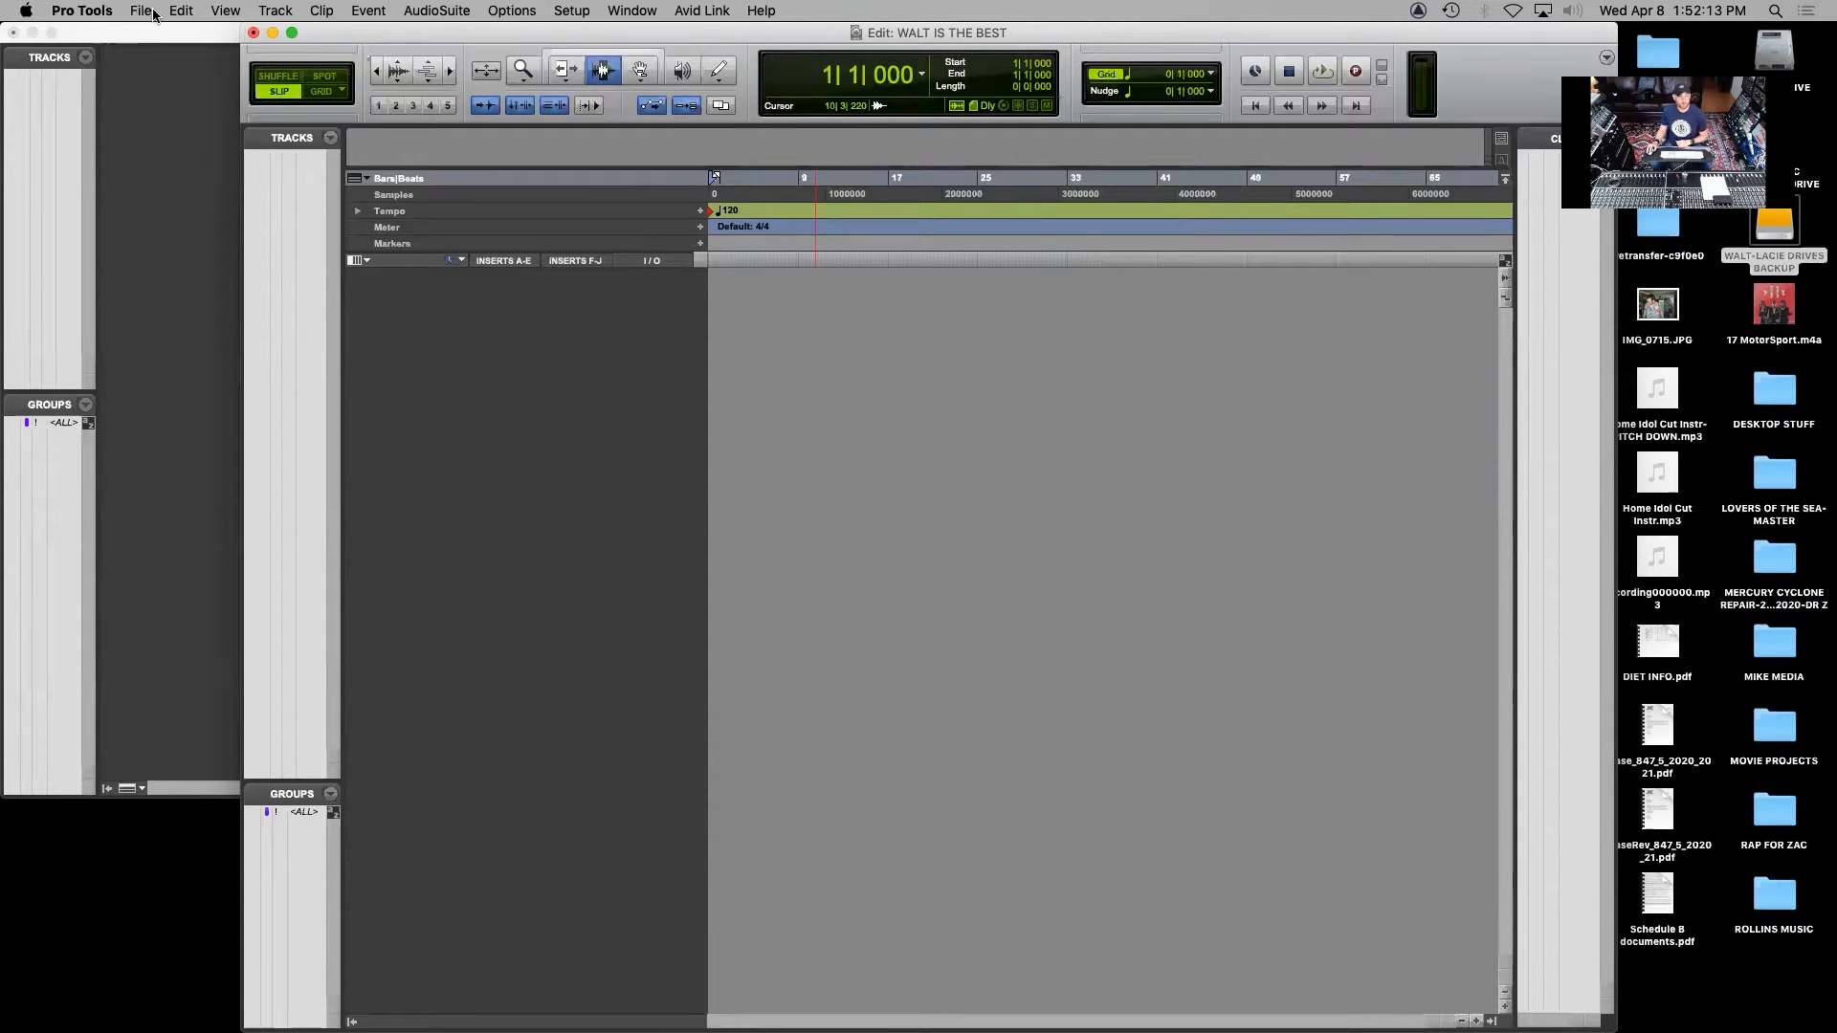
Create one new mono audio track
click(259, 12)
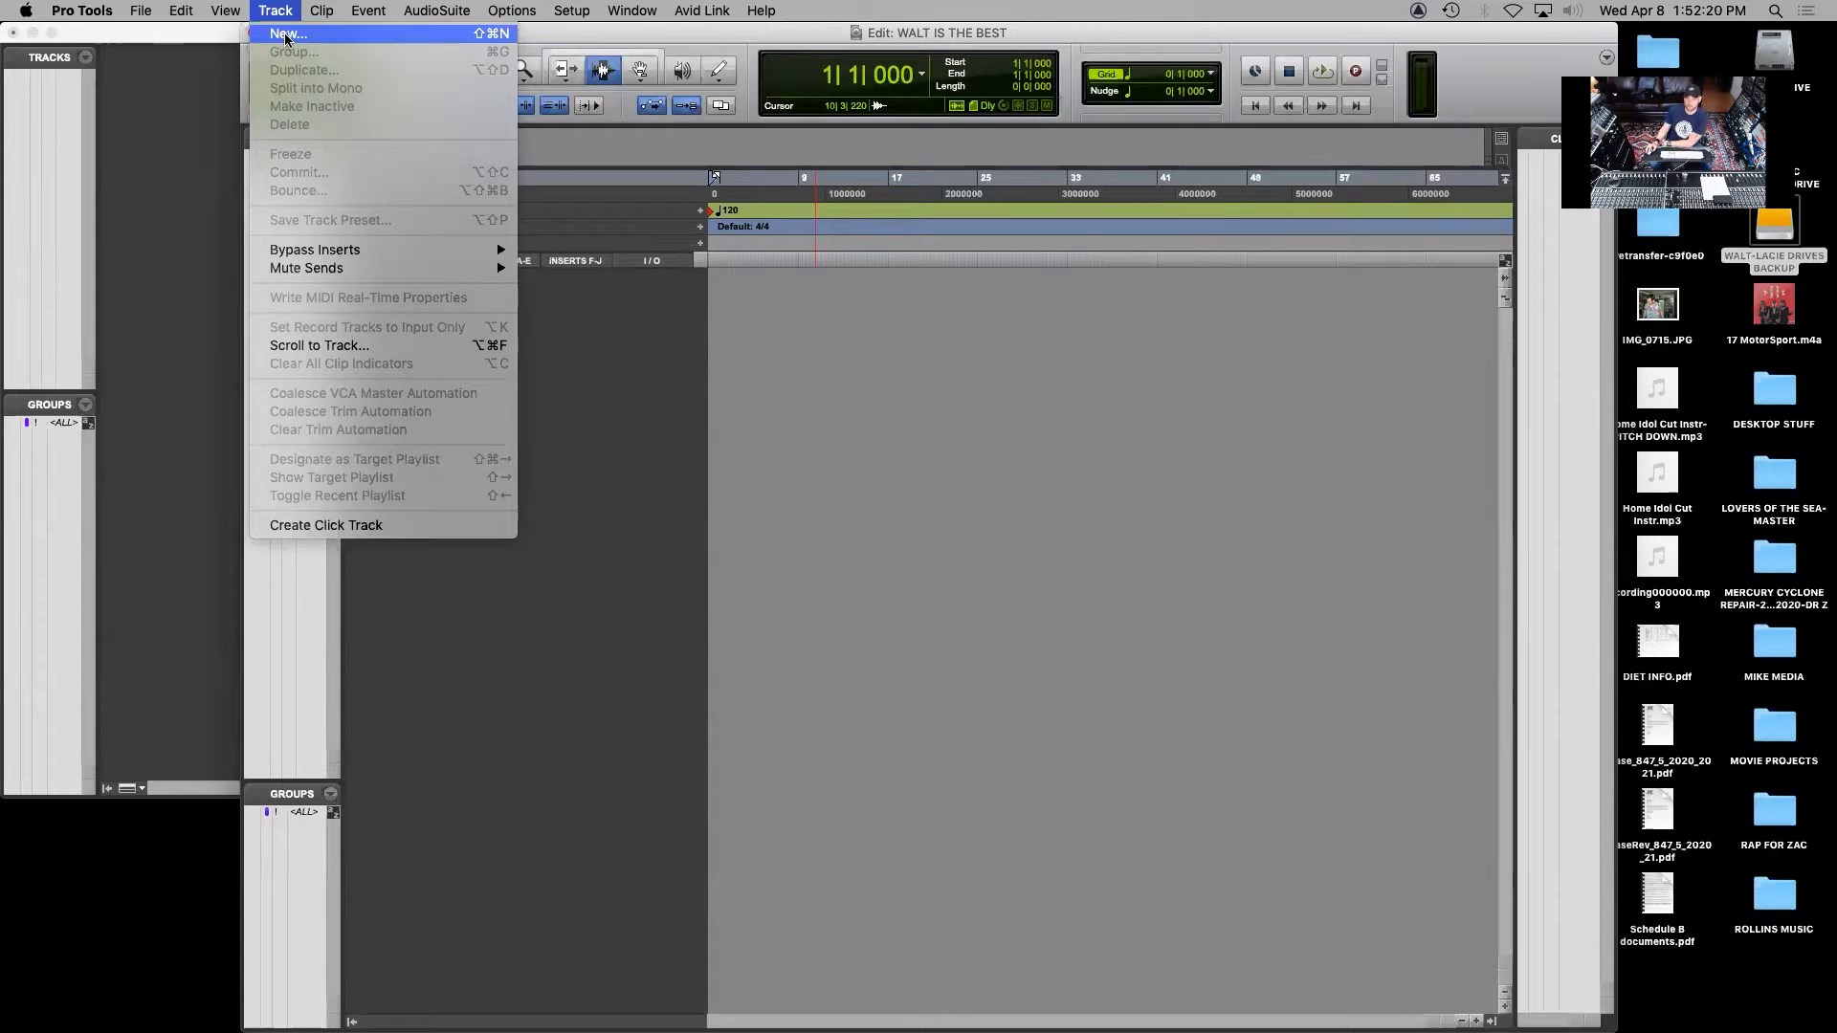
click(286, 35)
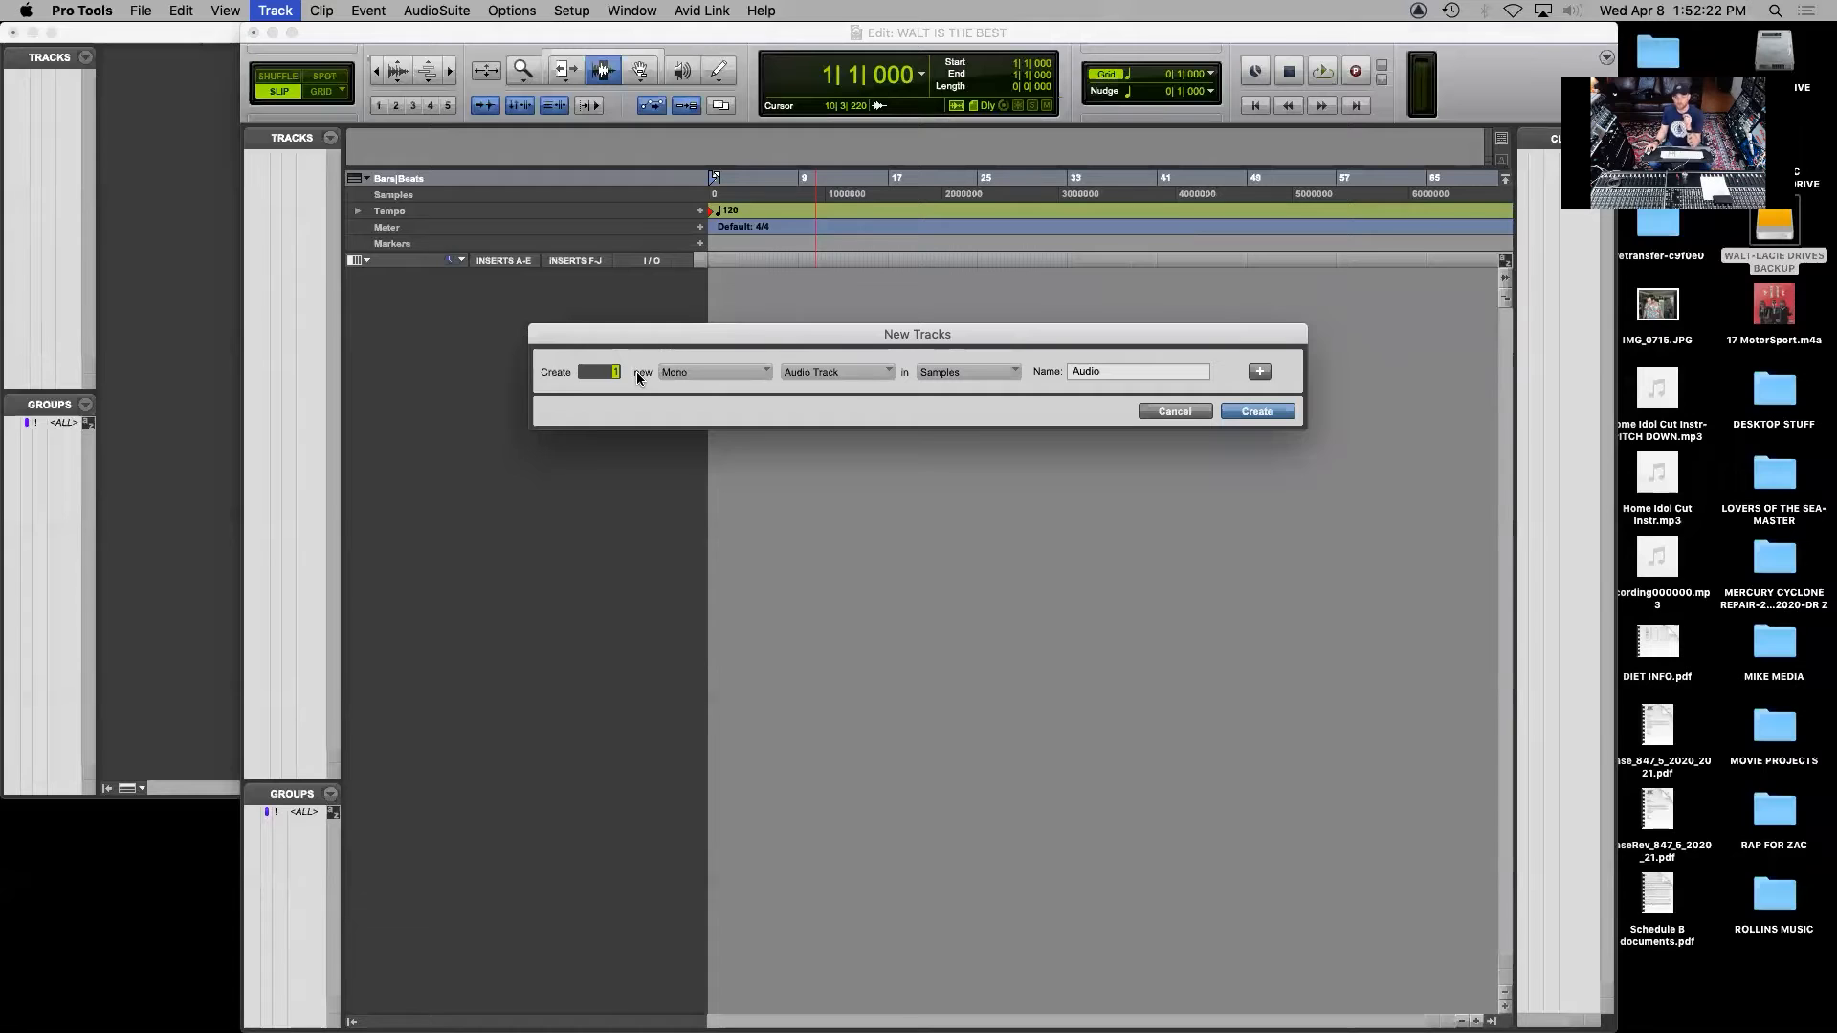
click(674, 375)
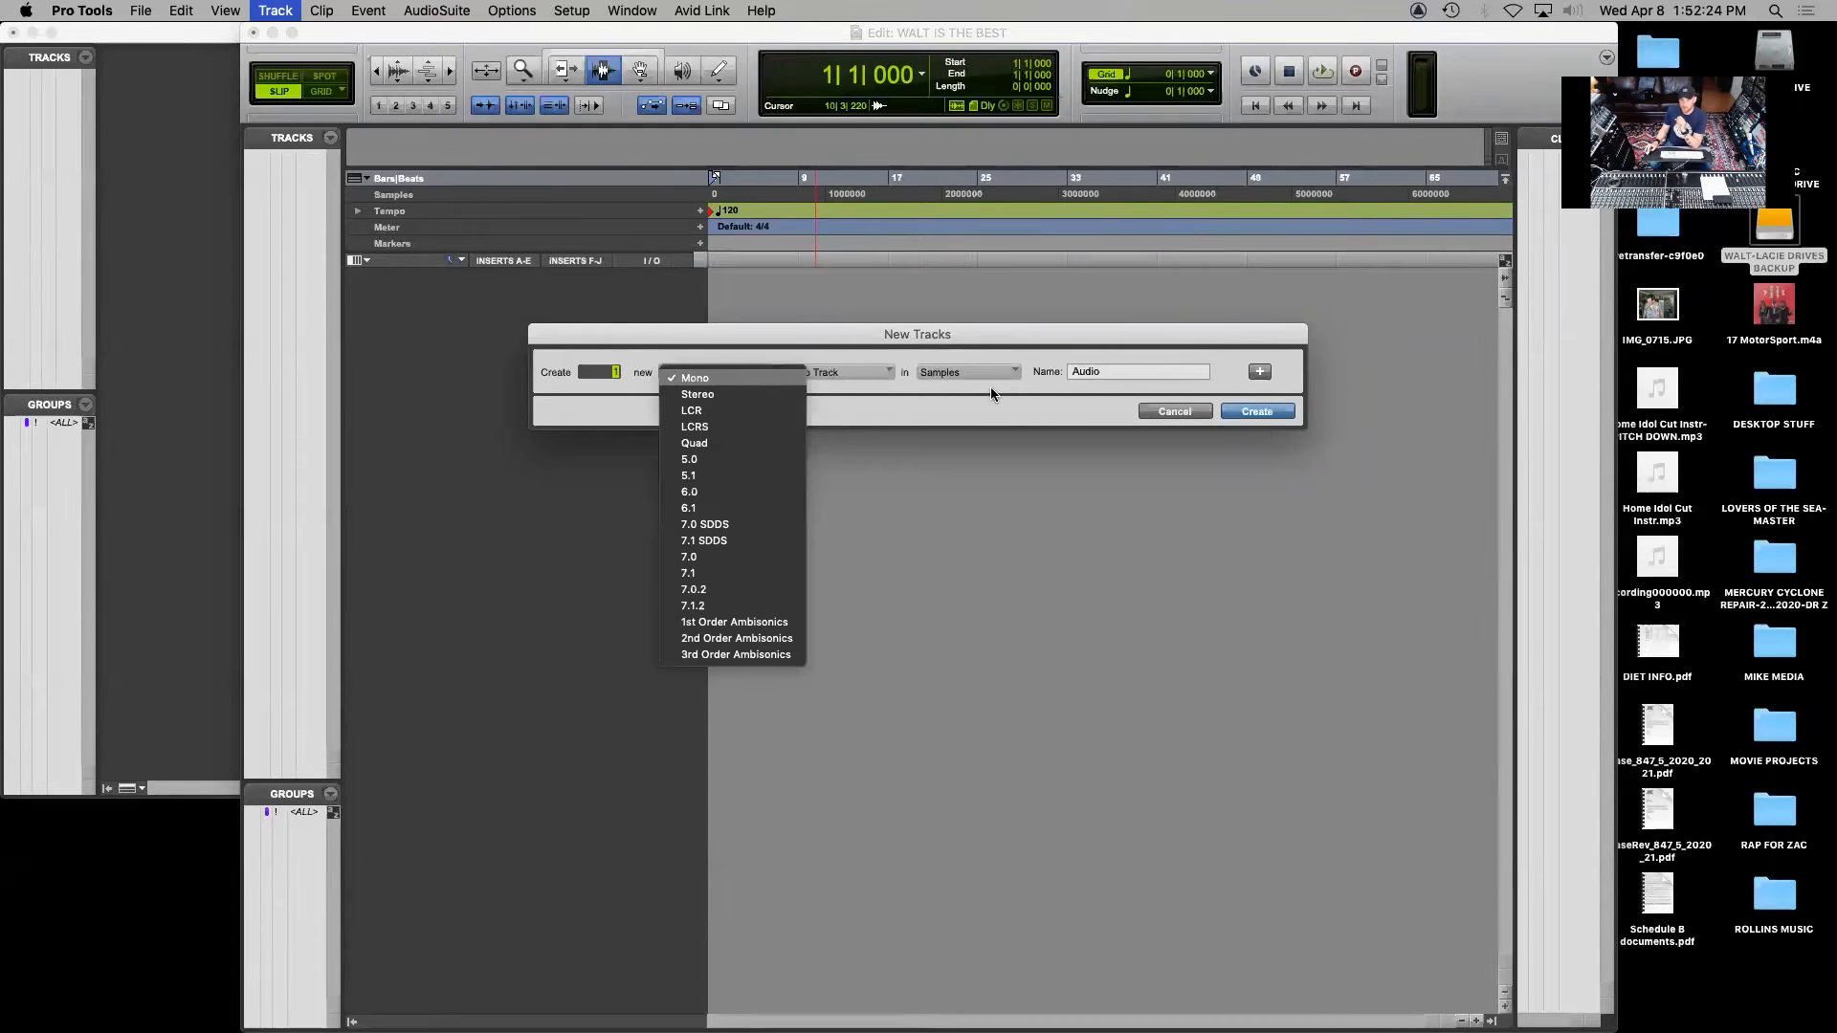
click(1254, 410)
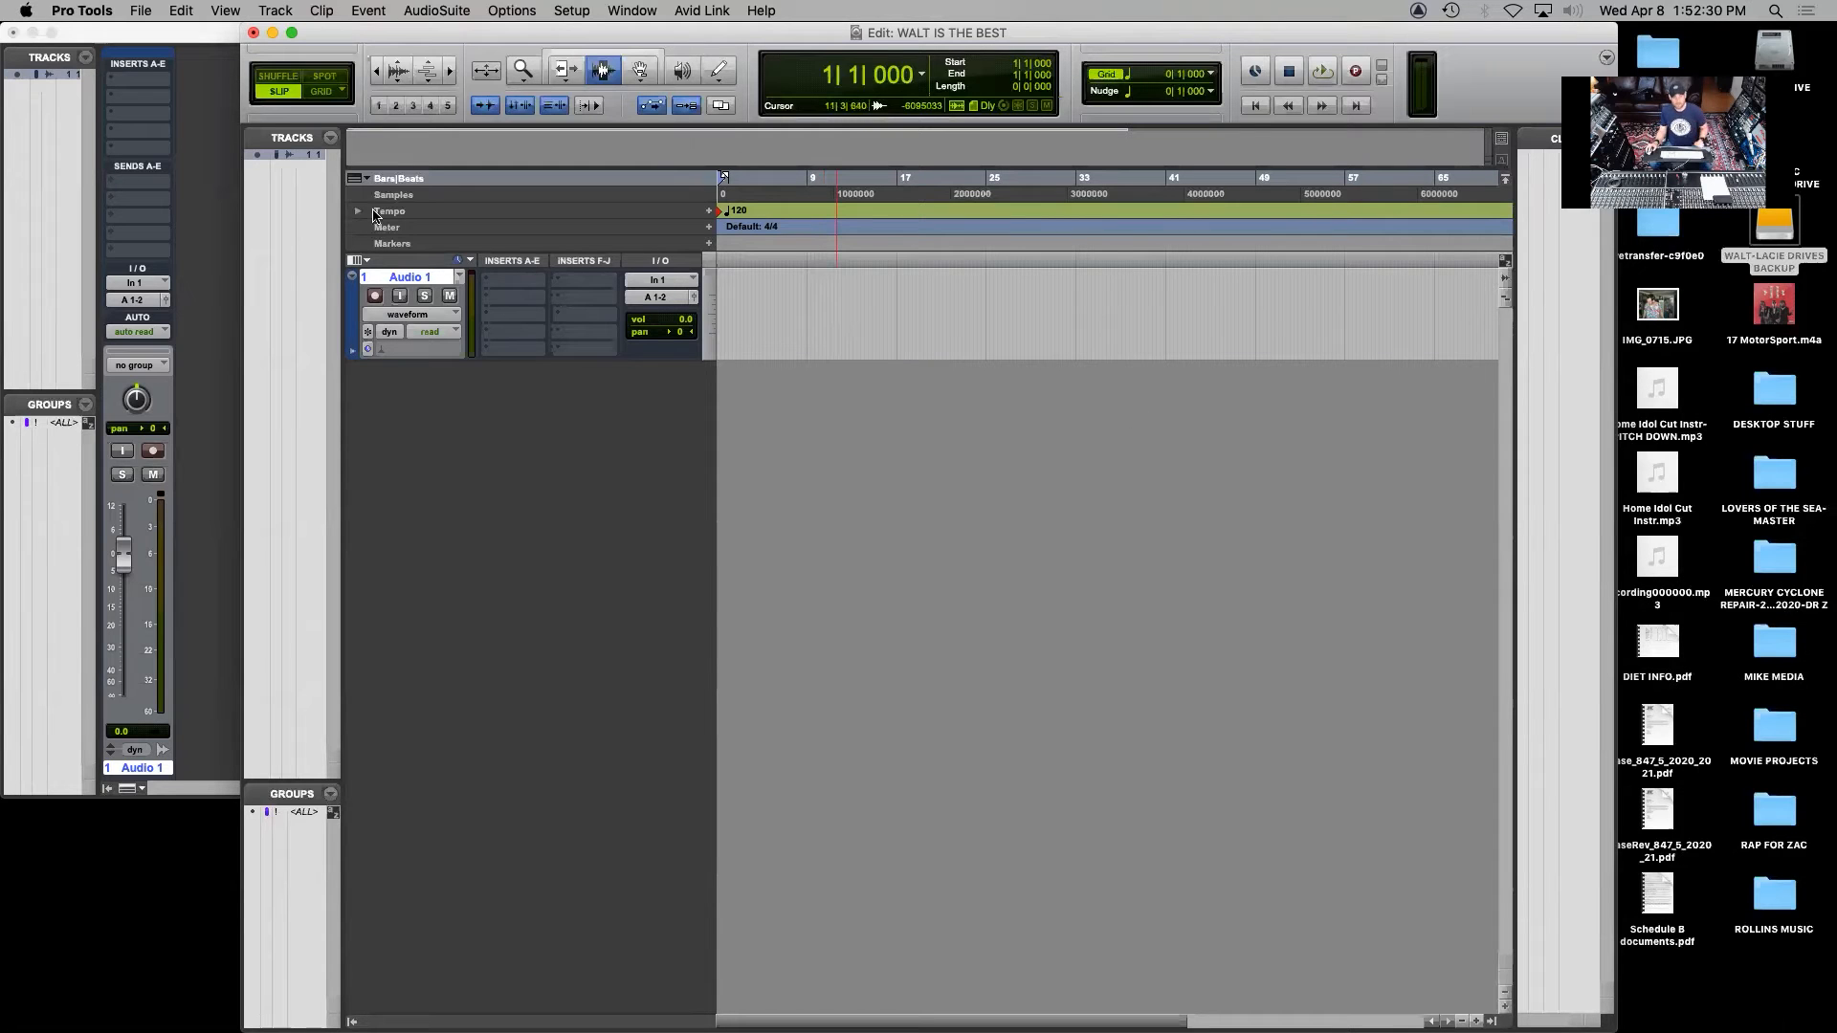
double_click(404, 277)
text(R)
click(968, 516)
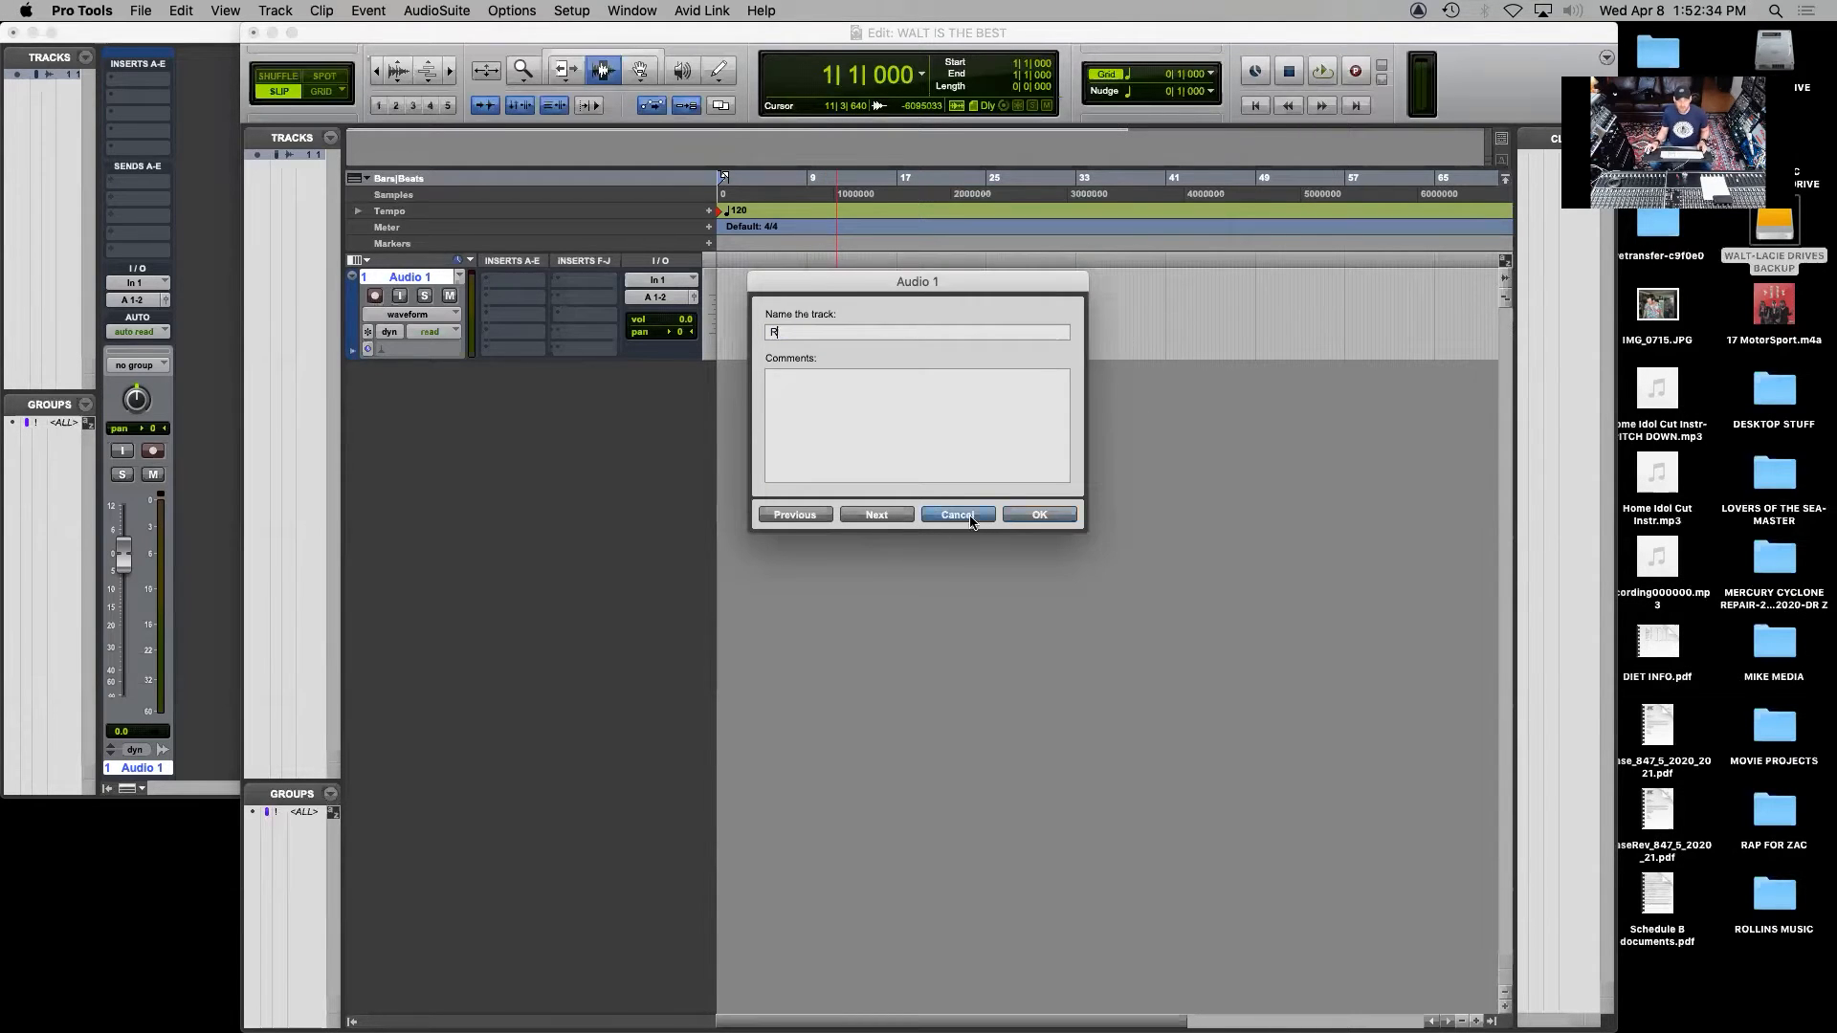
Rename the new audio track with the vocalist's first name followed by VOCAL
double_click(422, 276)
text(R)
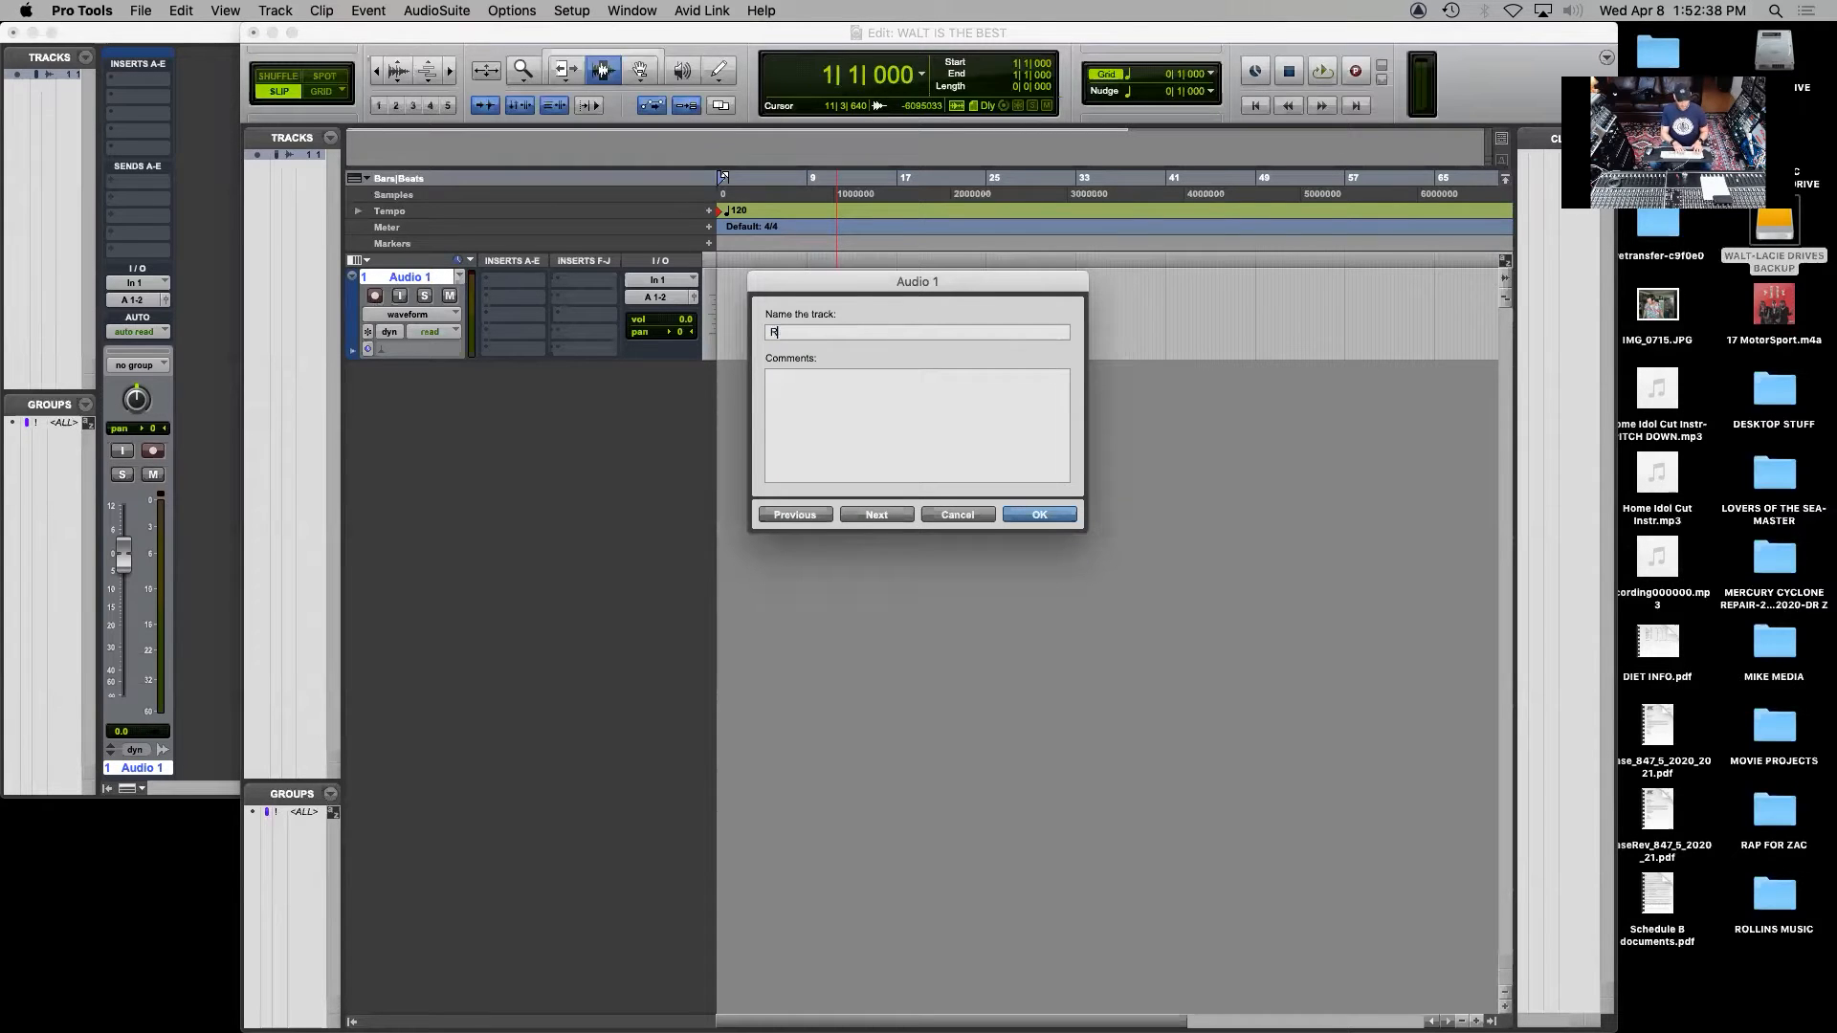
text(OLLIN VOCAL)
key(Return)
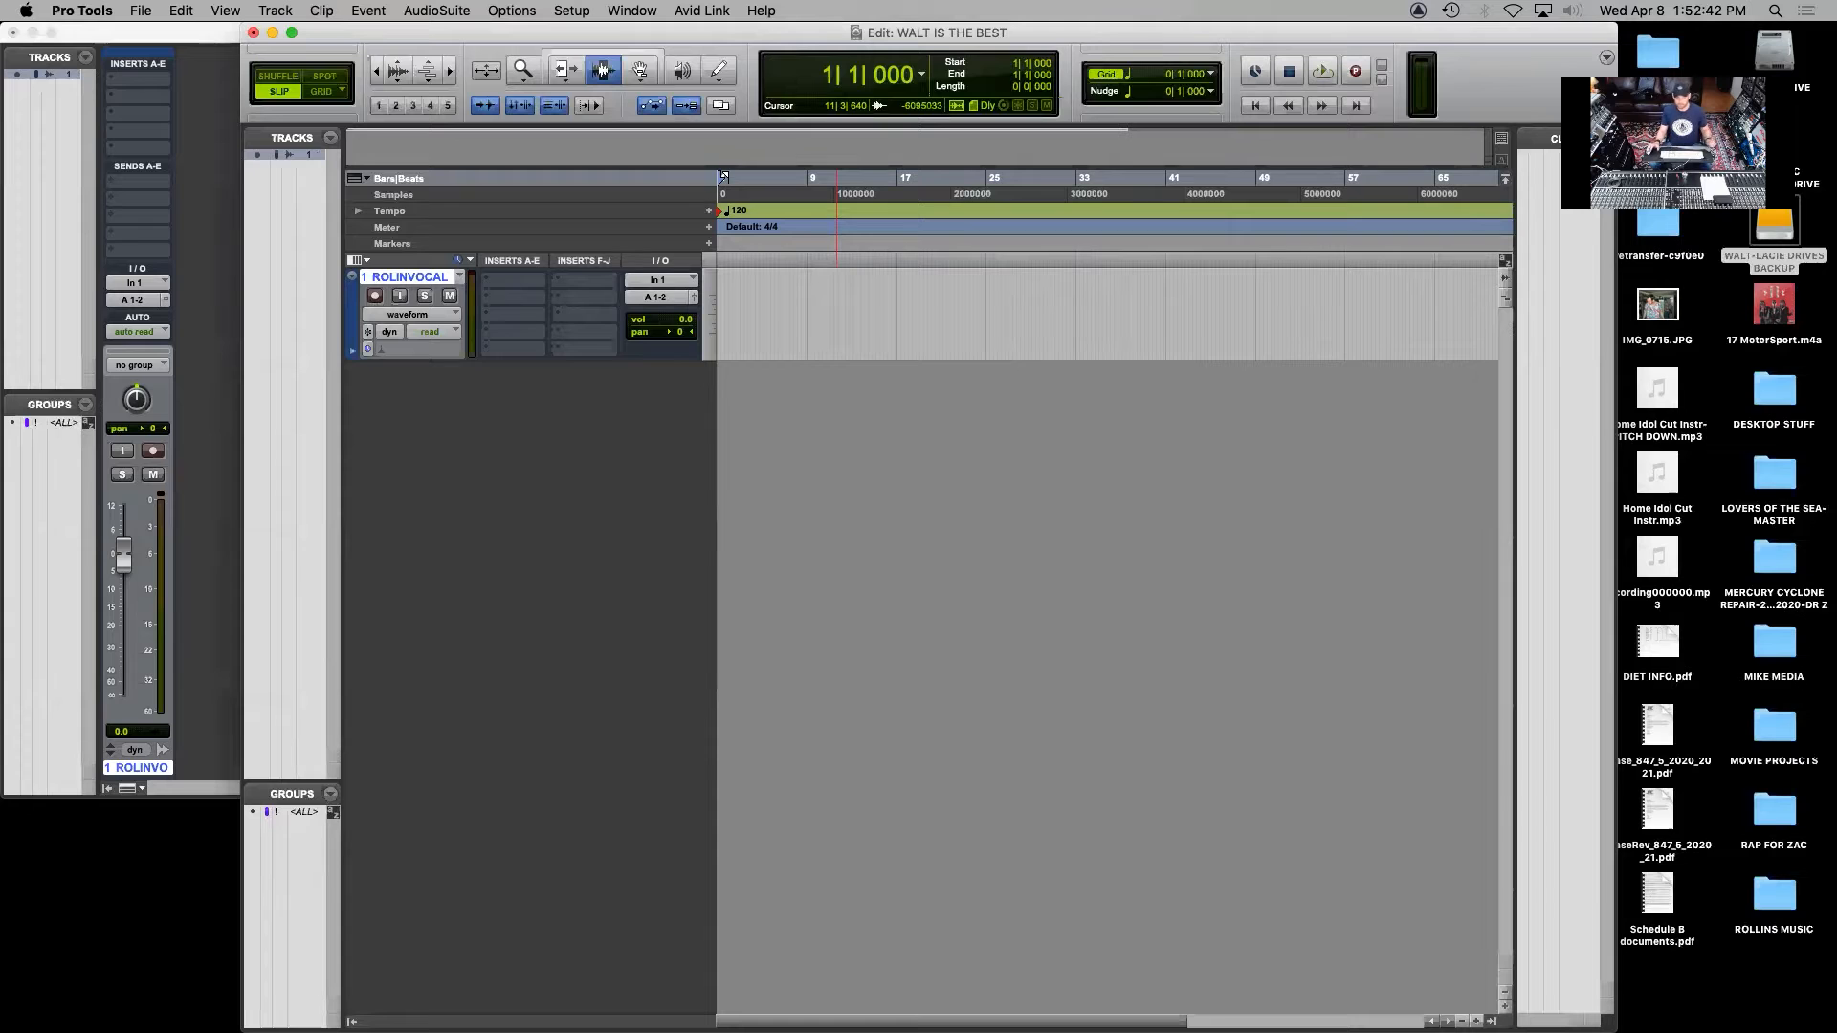
Set the vocal track's input to the interface path In 1
click(639, 279)
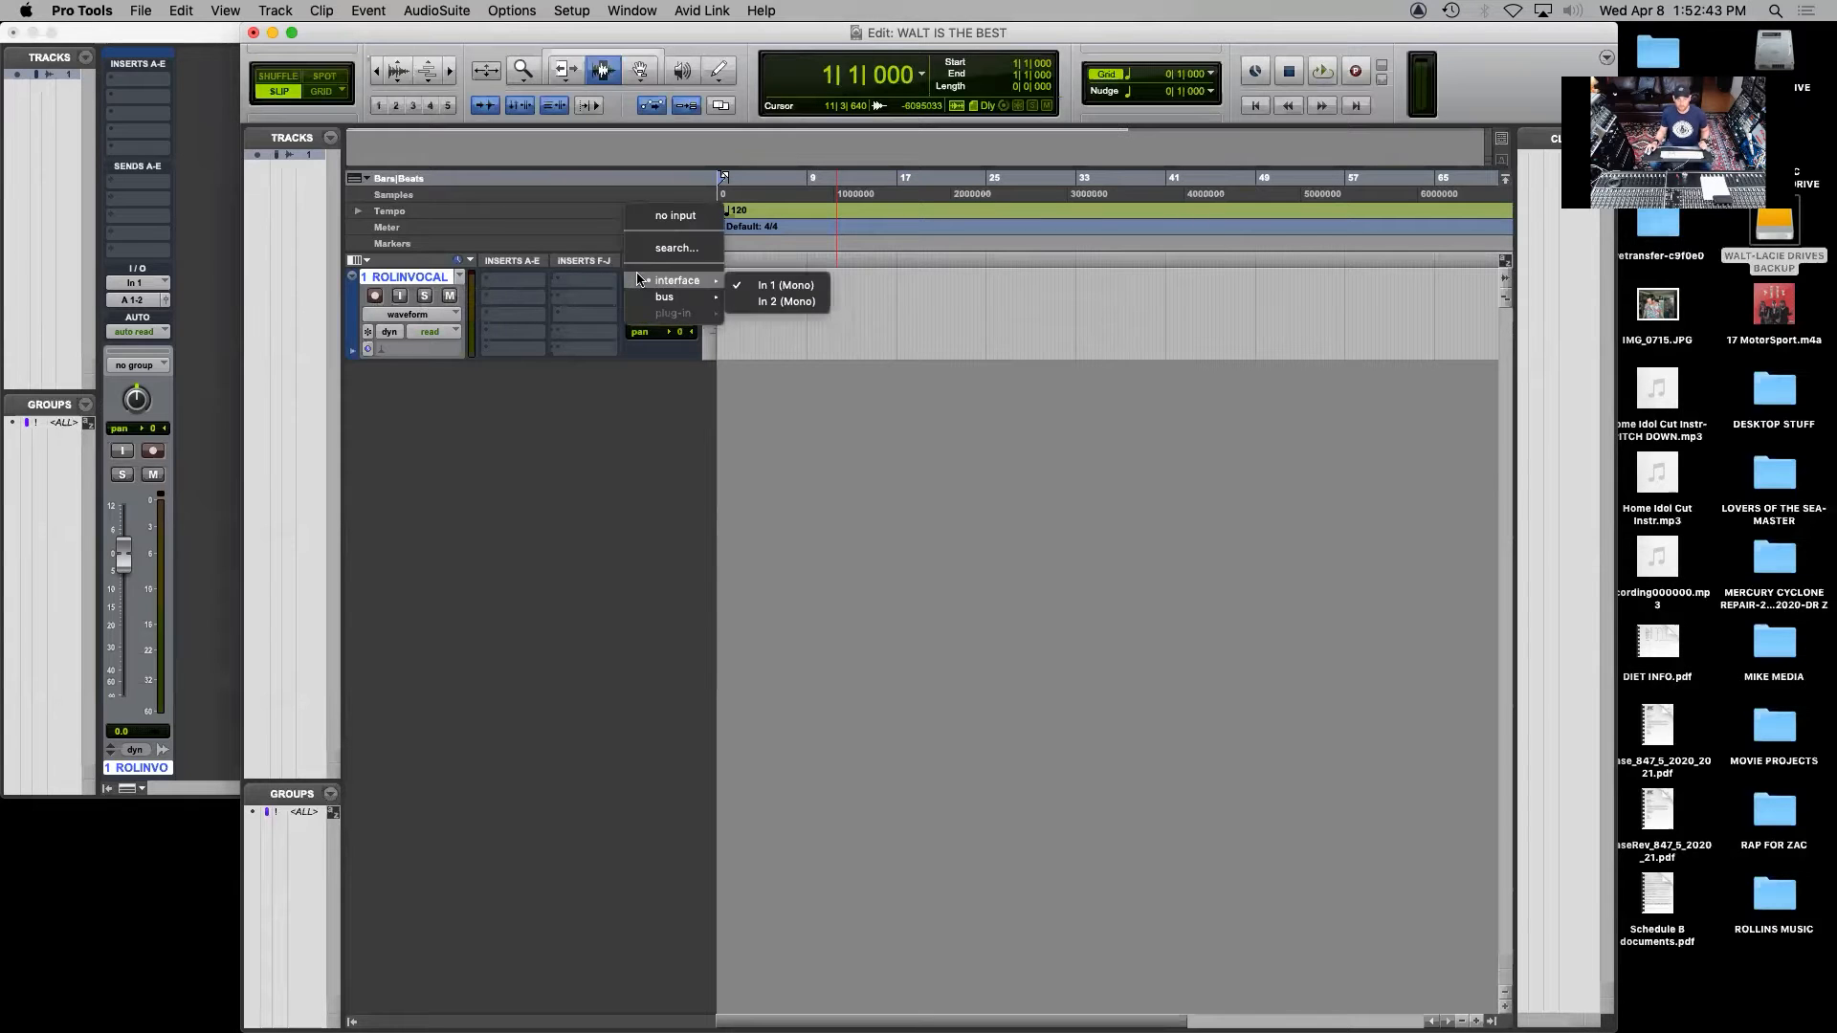
click(562, 306)
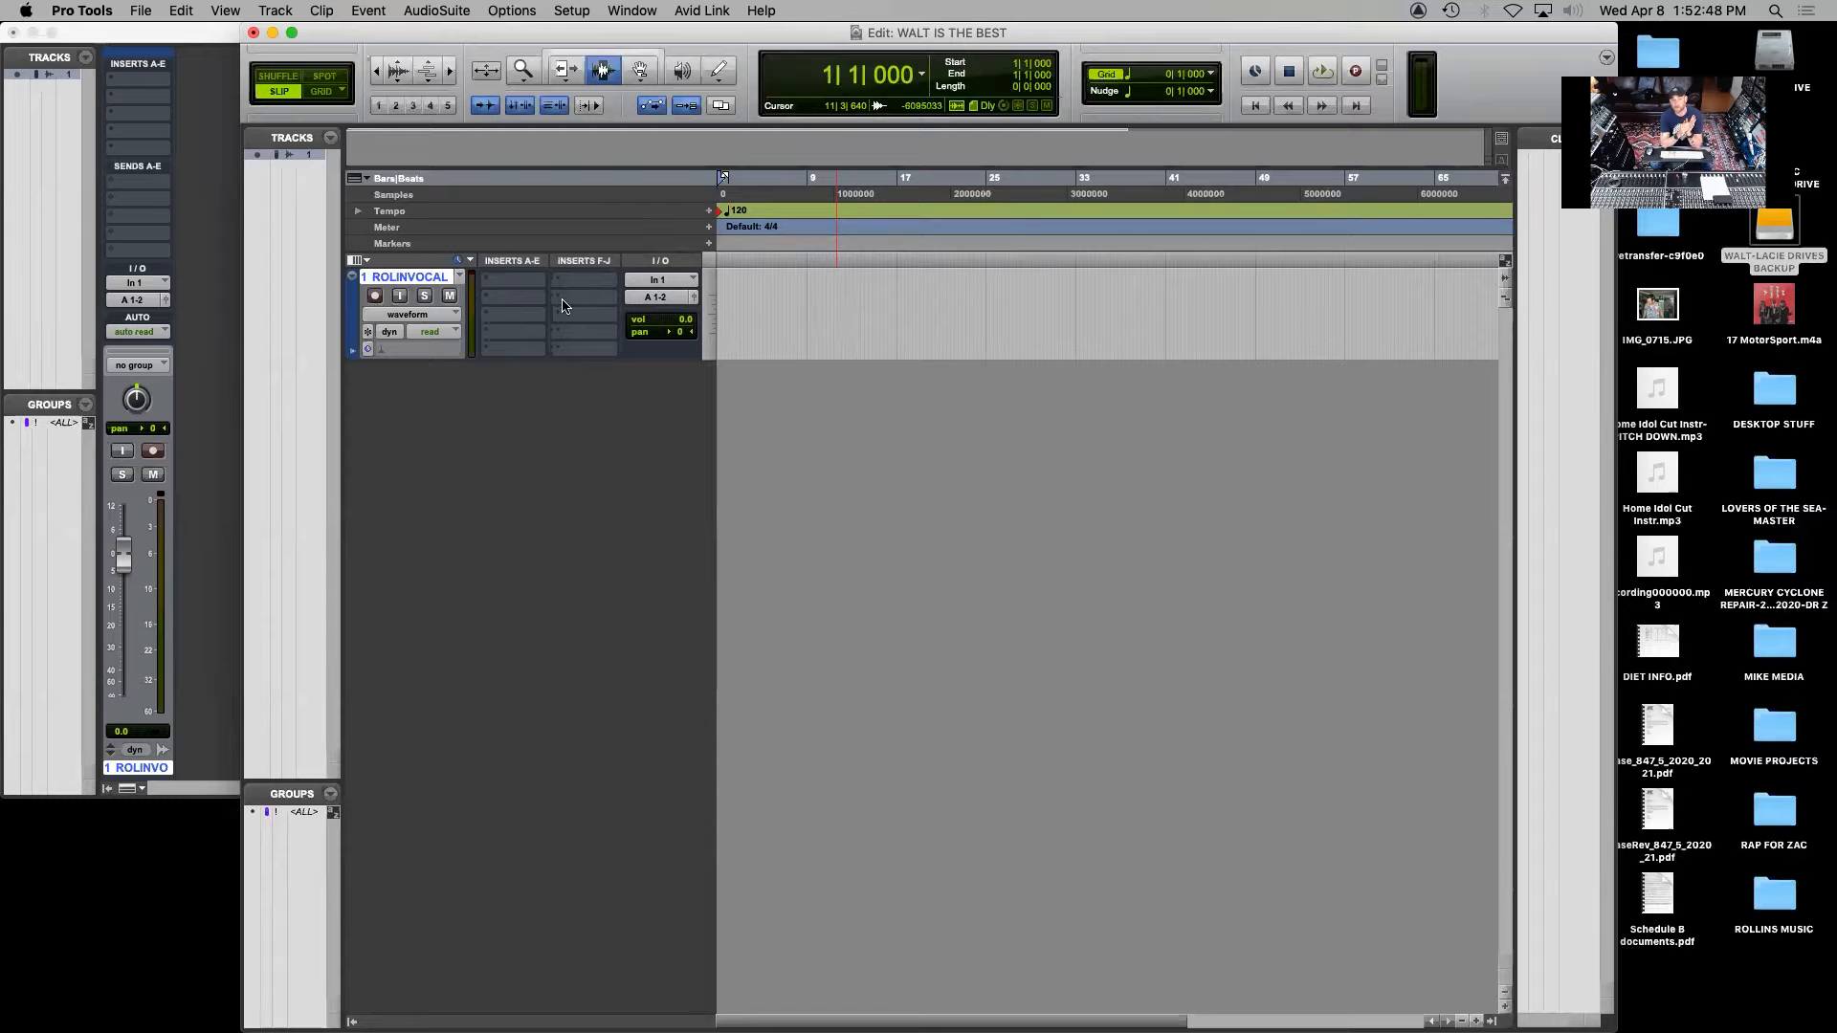
click(663, 283)
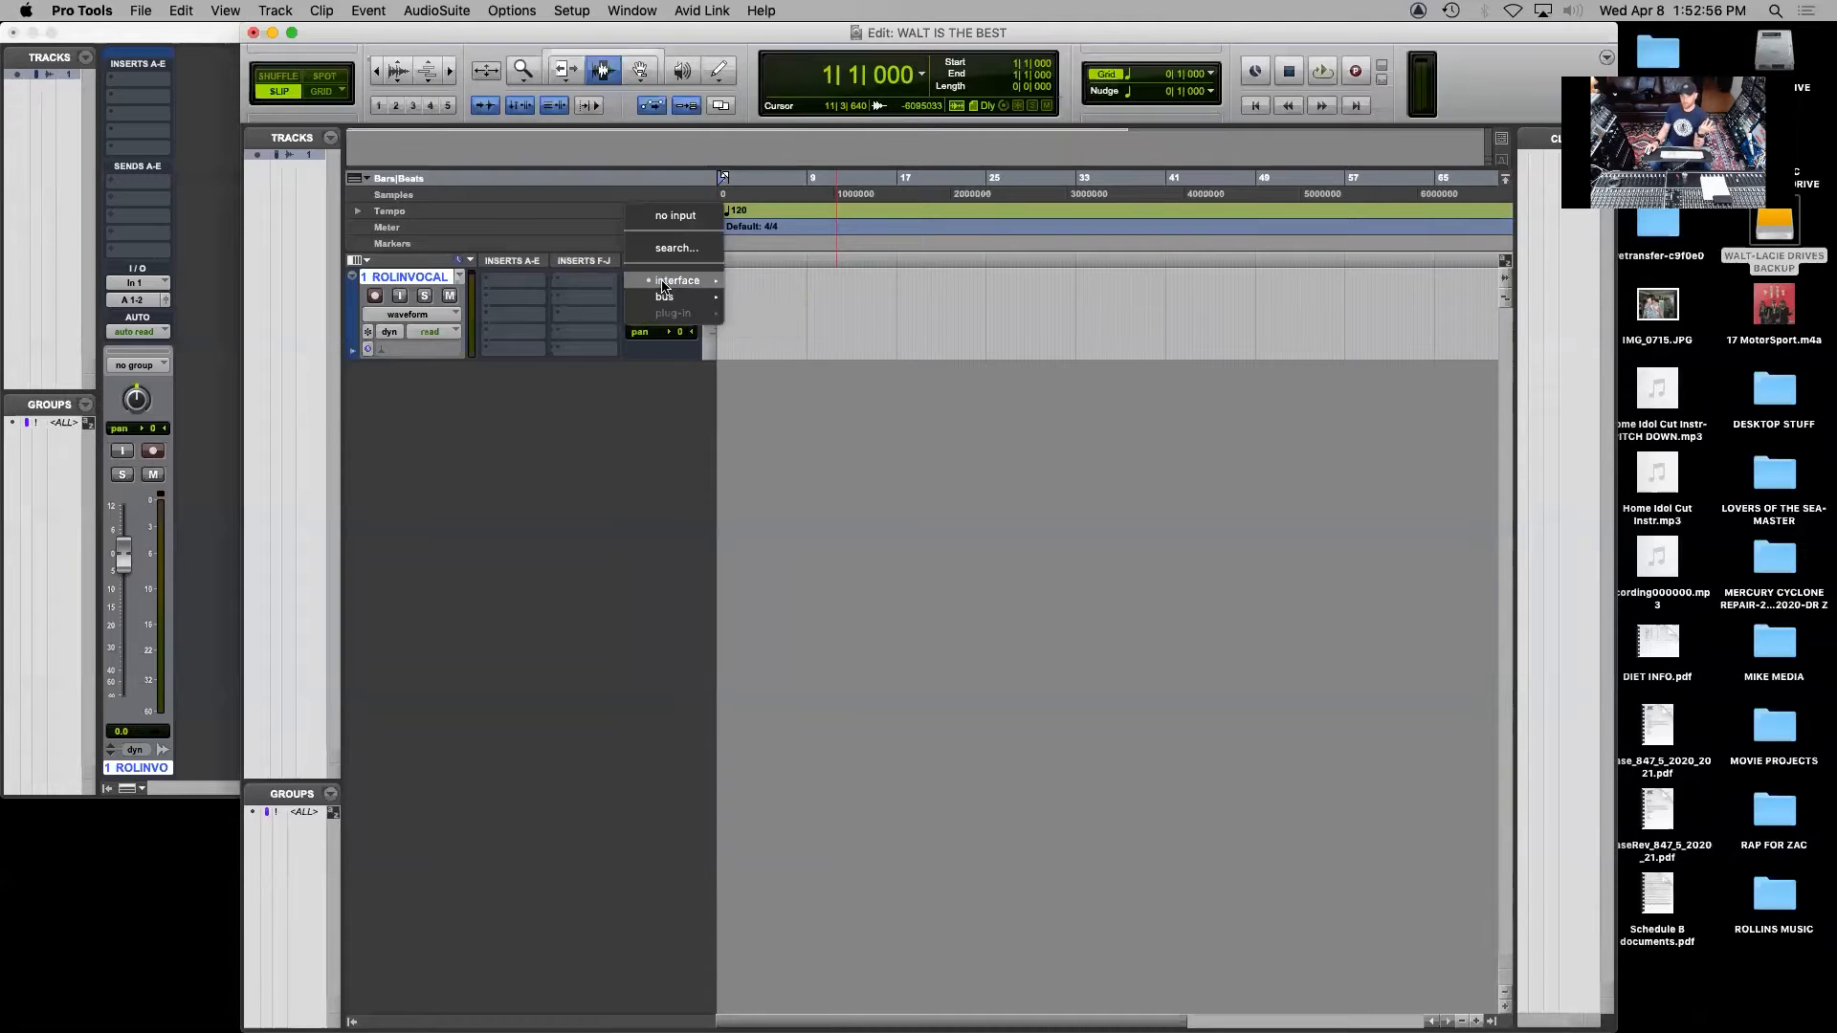
mouse_move(675, 282)
click(787, 286)
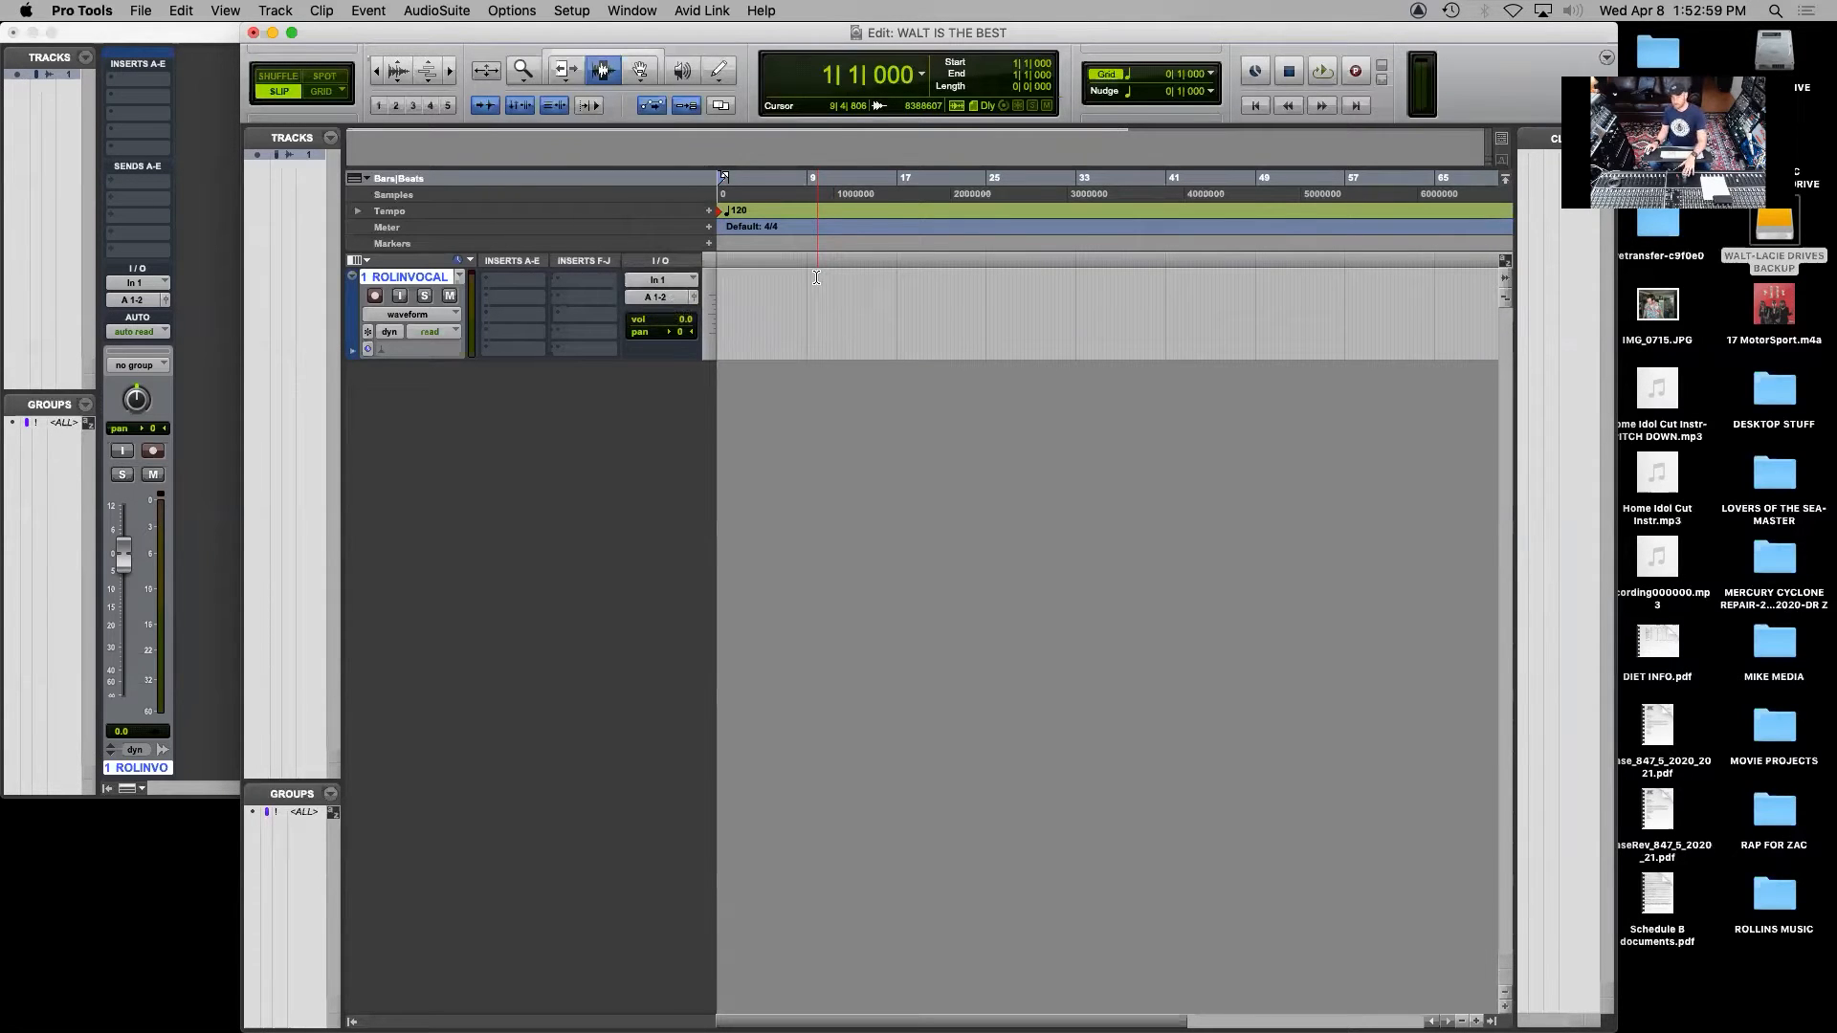
Route the vocal track's output to A 1-2 (Stereo), the Mac mini Speakers 1-2, and record-enable the track
click(656, 298)
mouse_move(661, 298)
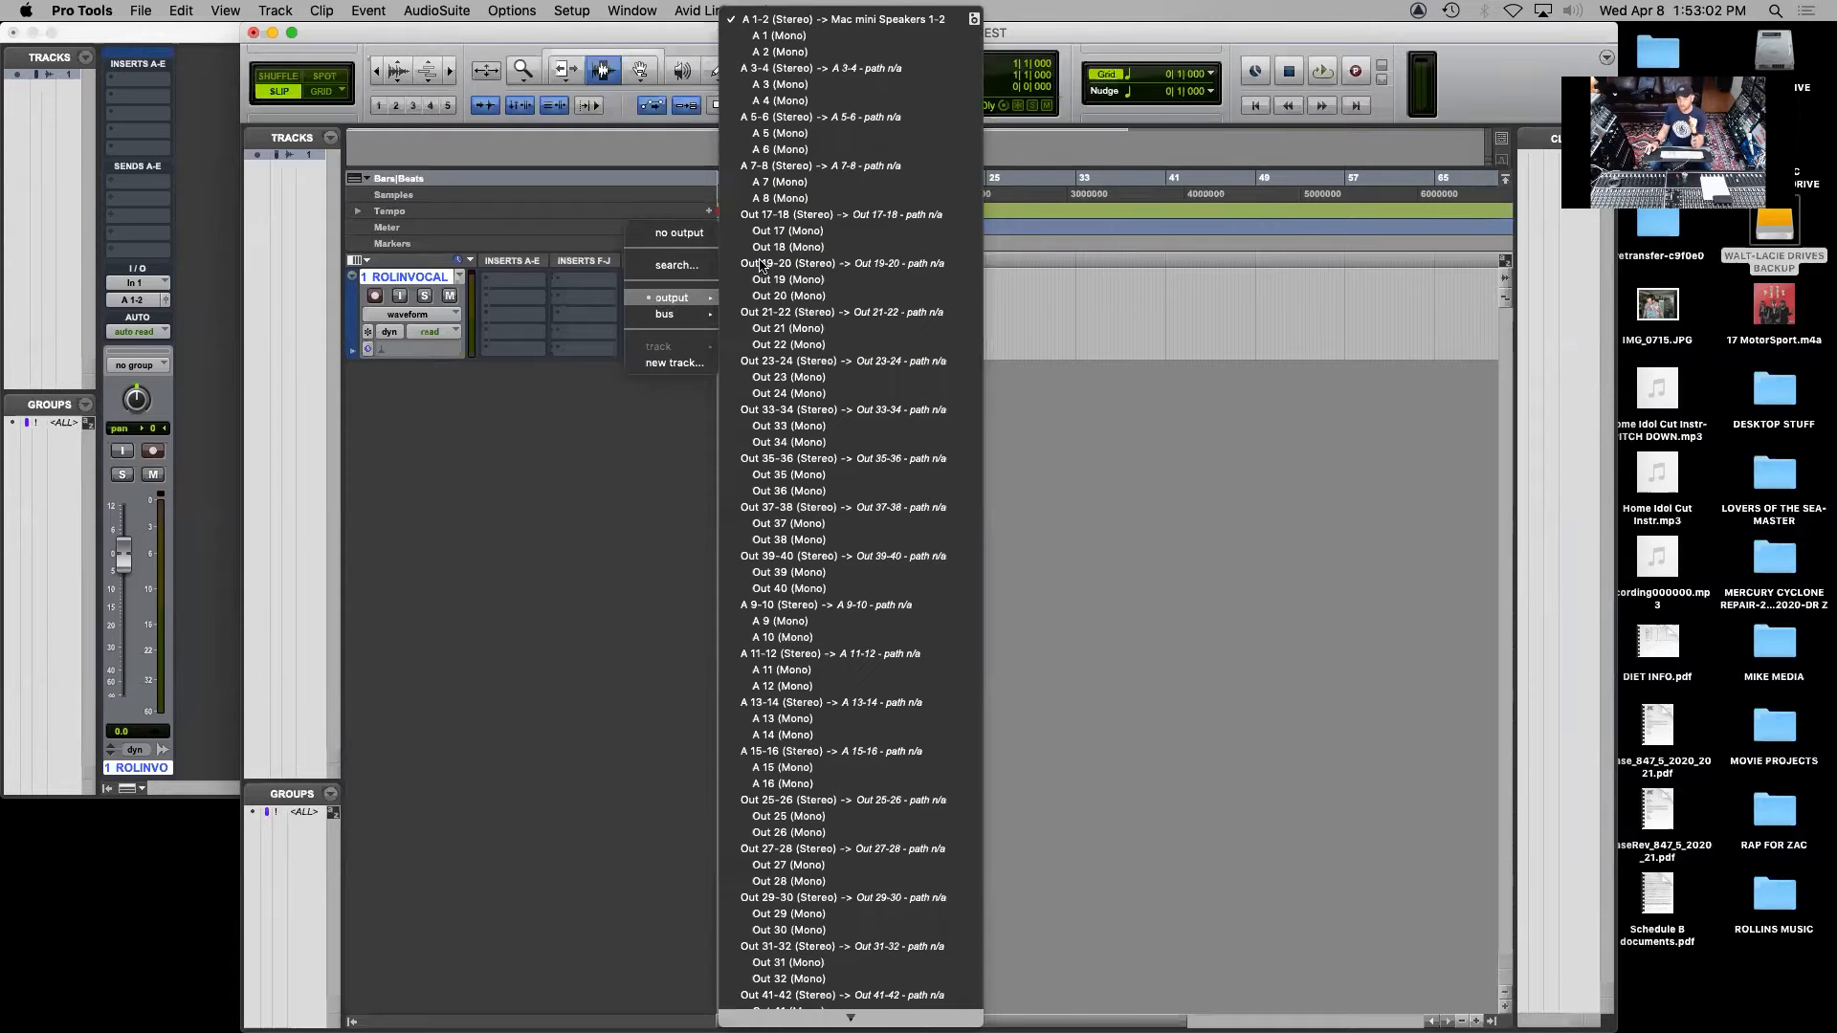
click(795, 19)
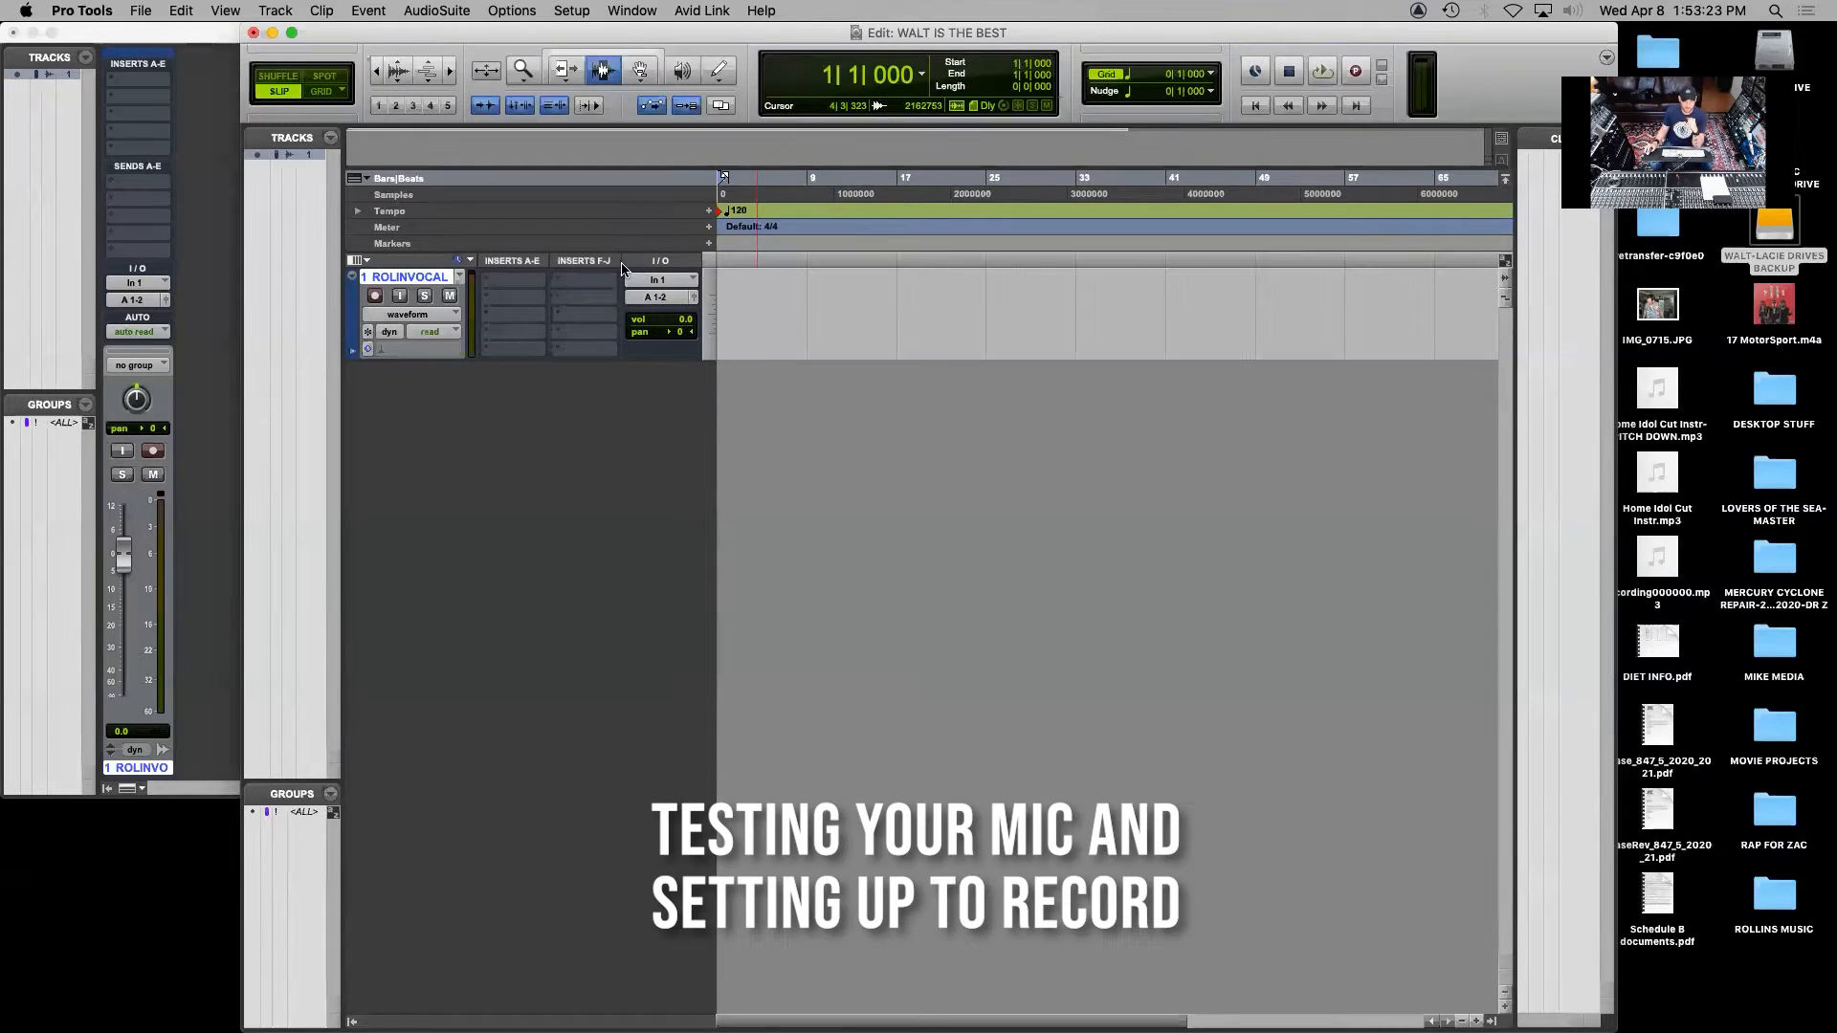
click(376, 297)
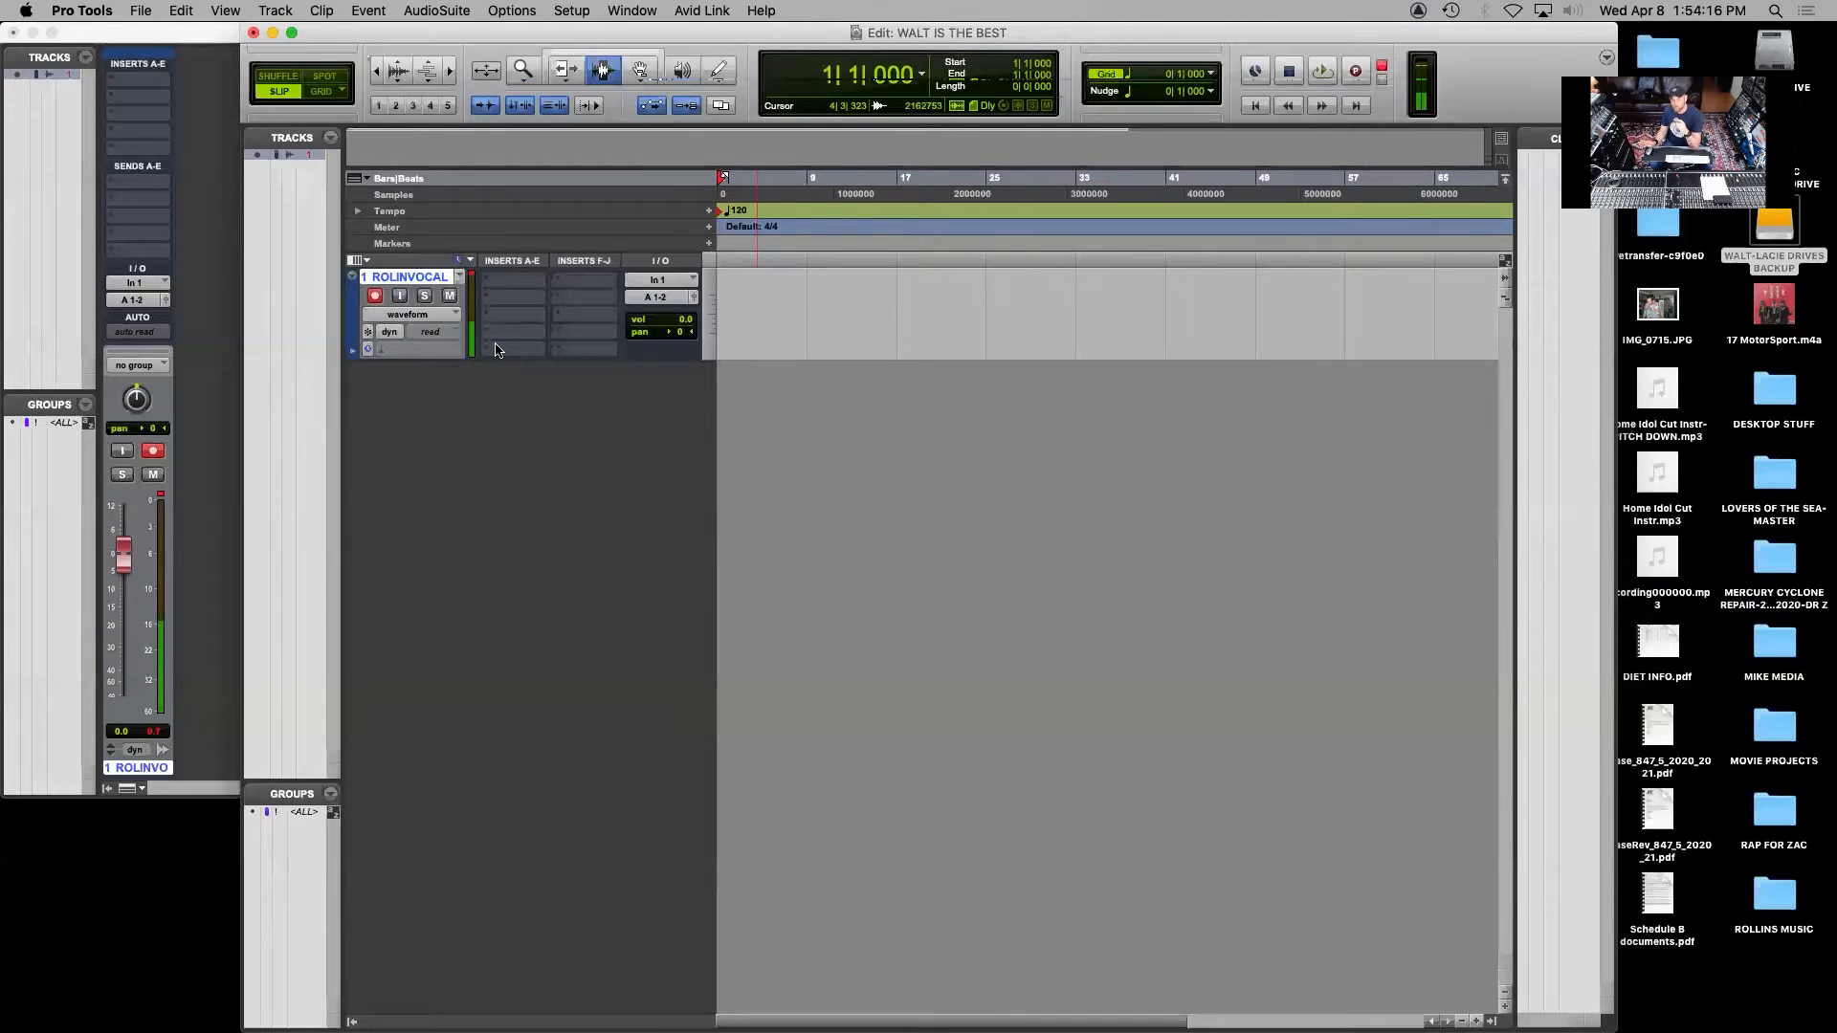
Switch to System Preferences, lower the Samson Meteorite Mic's sound input volume to near its minimum, and close the preferences
click(27, 10)
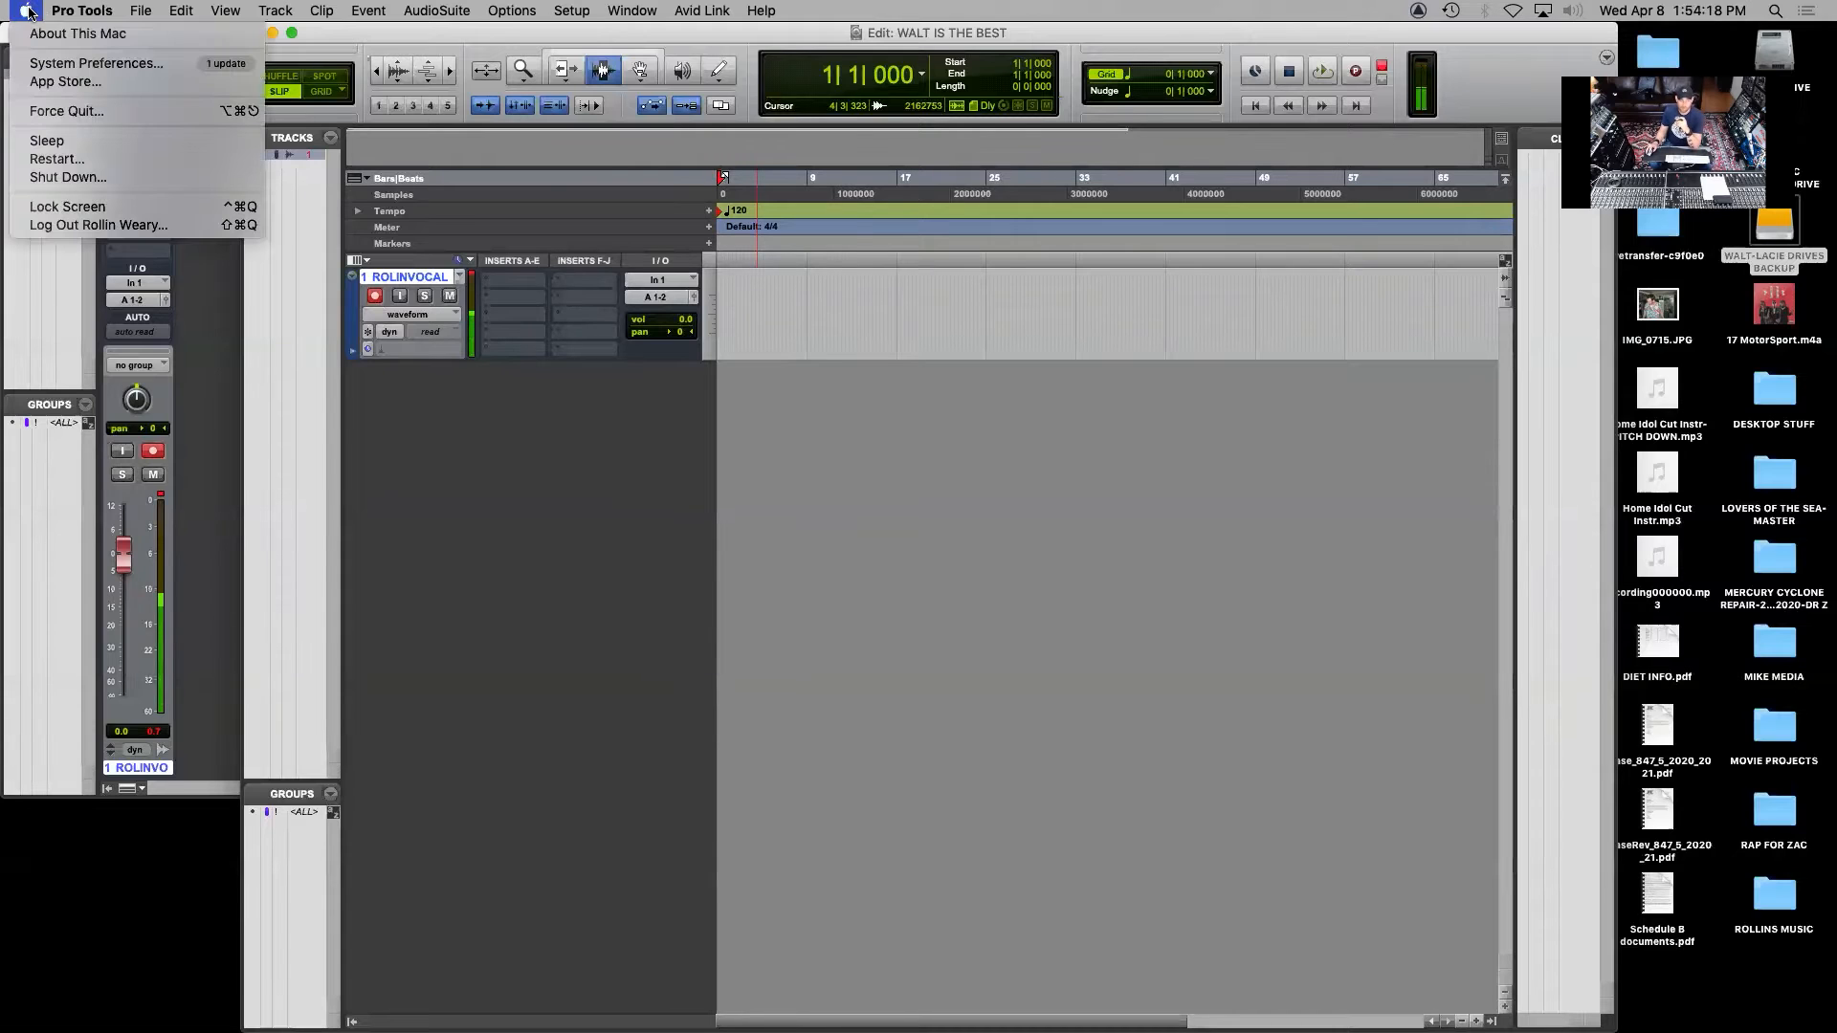
click(73, 65)
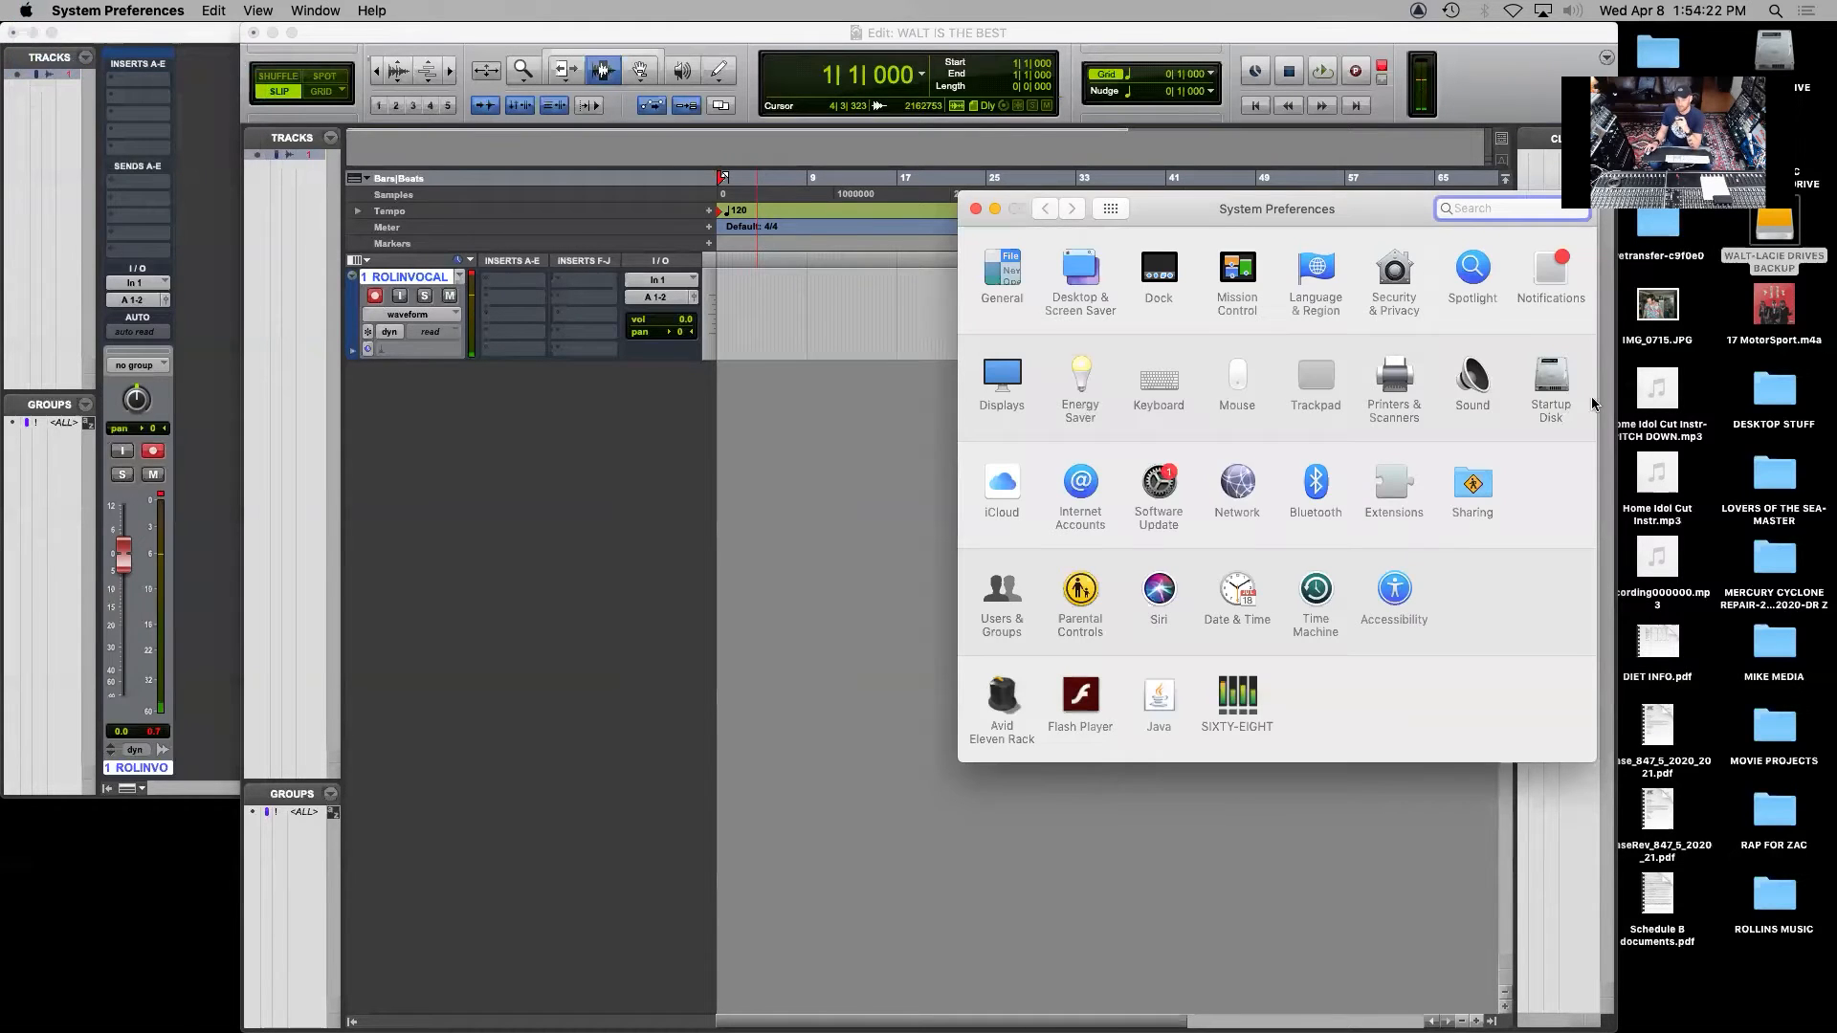
click(1474, 379)
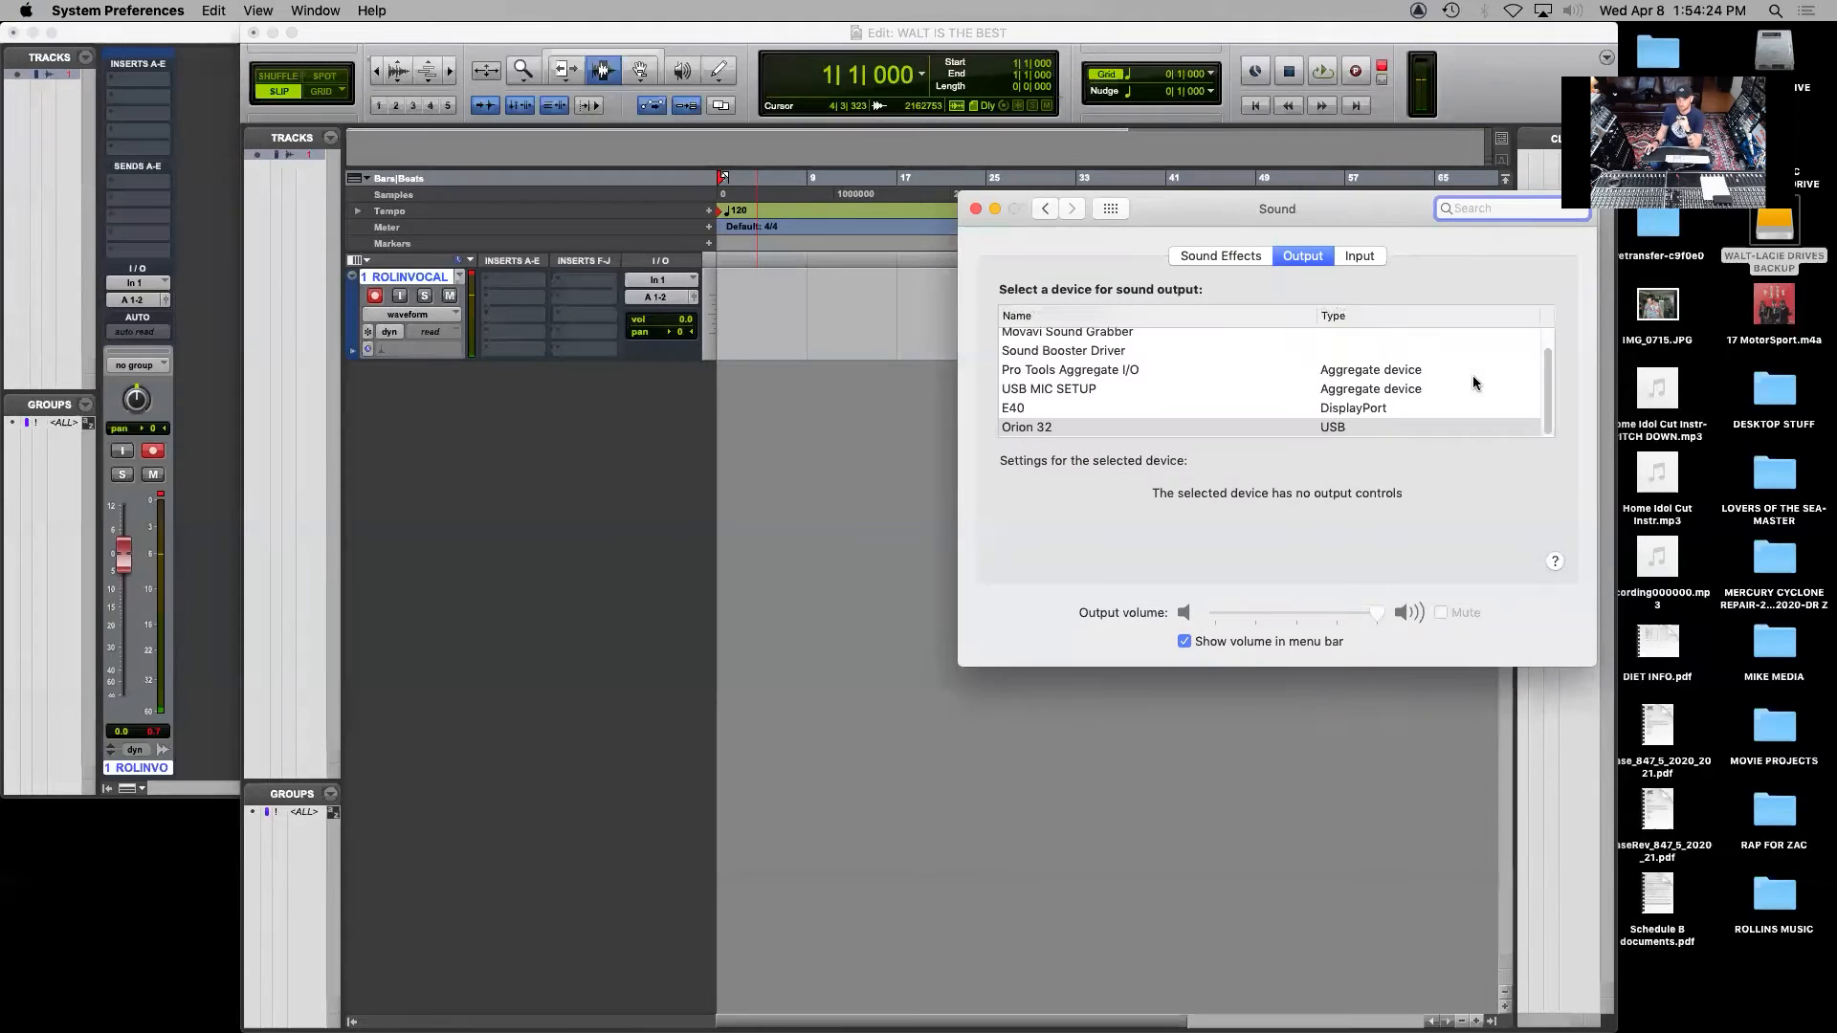
click(1357, 256)
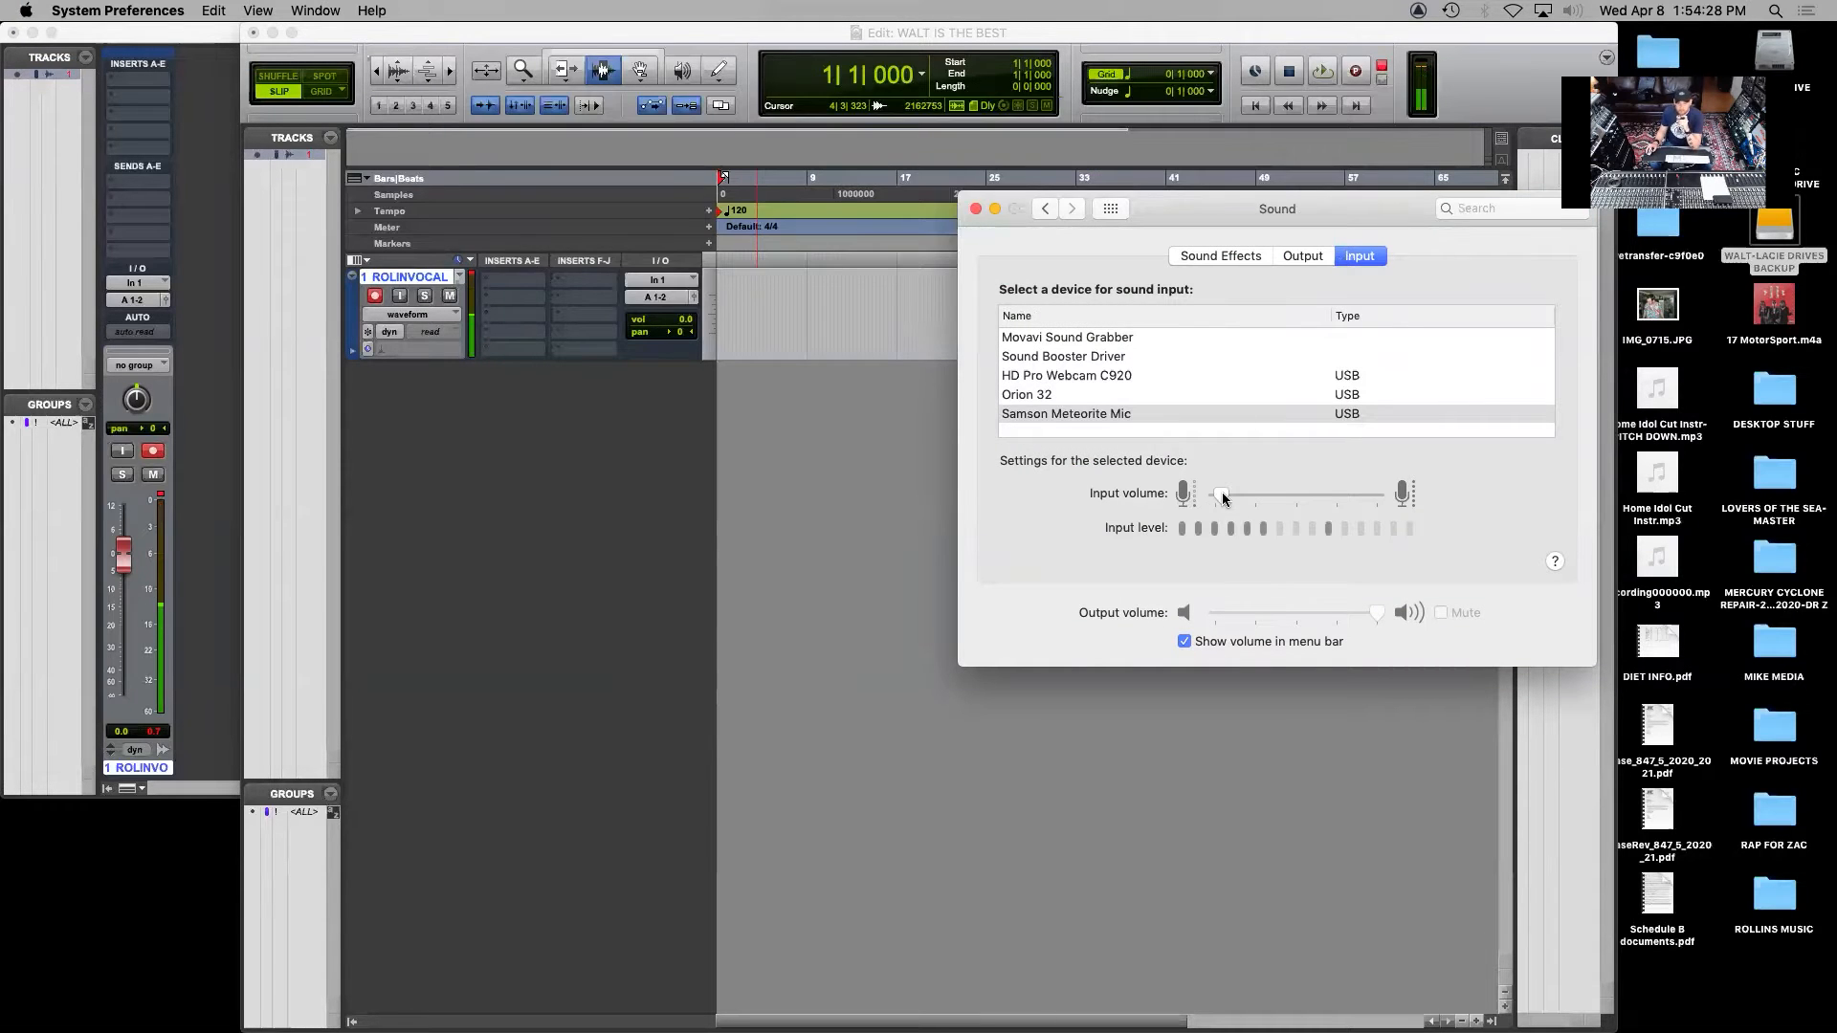
mouse_move(1224, 495)
drag(1225, 494, 1191, 498)
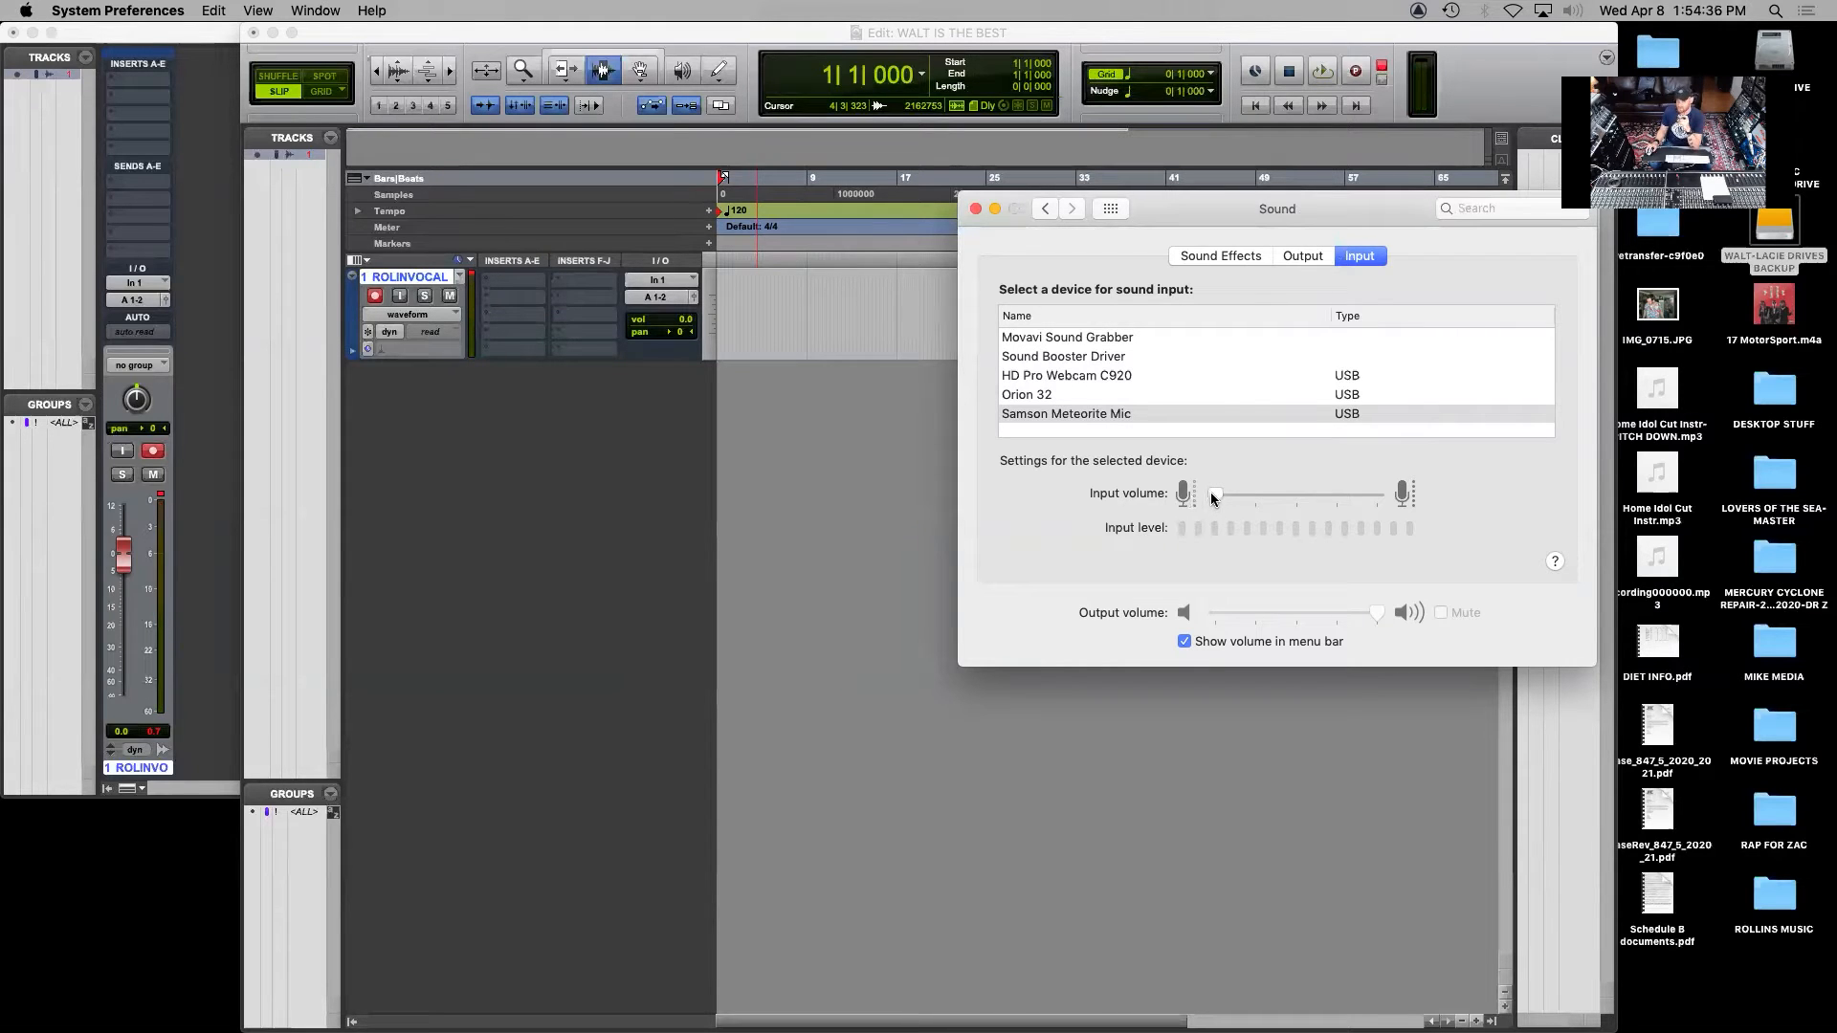
drag(1215, 494, 1053, 513)
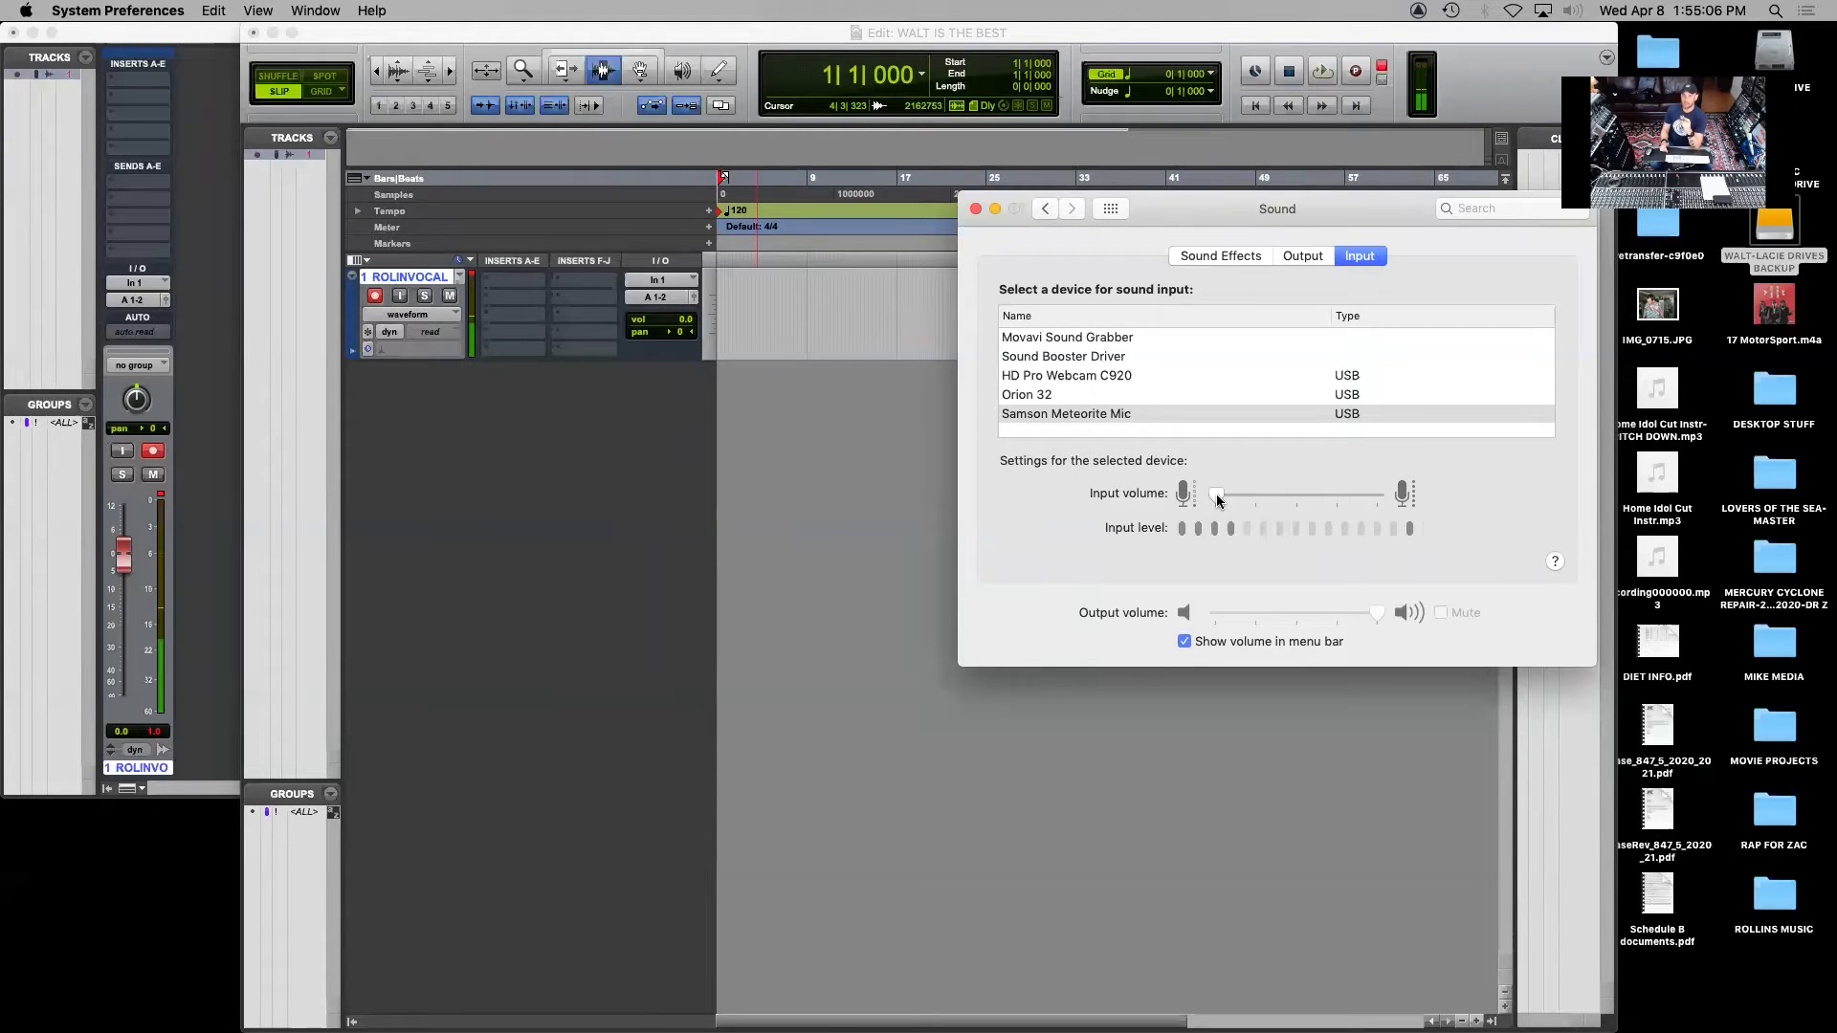
click(975, 208)
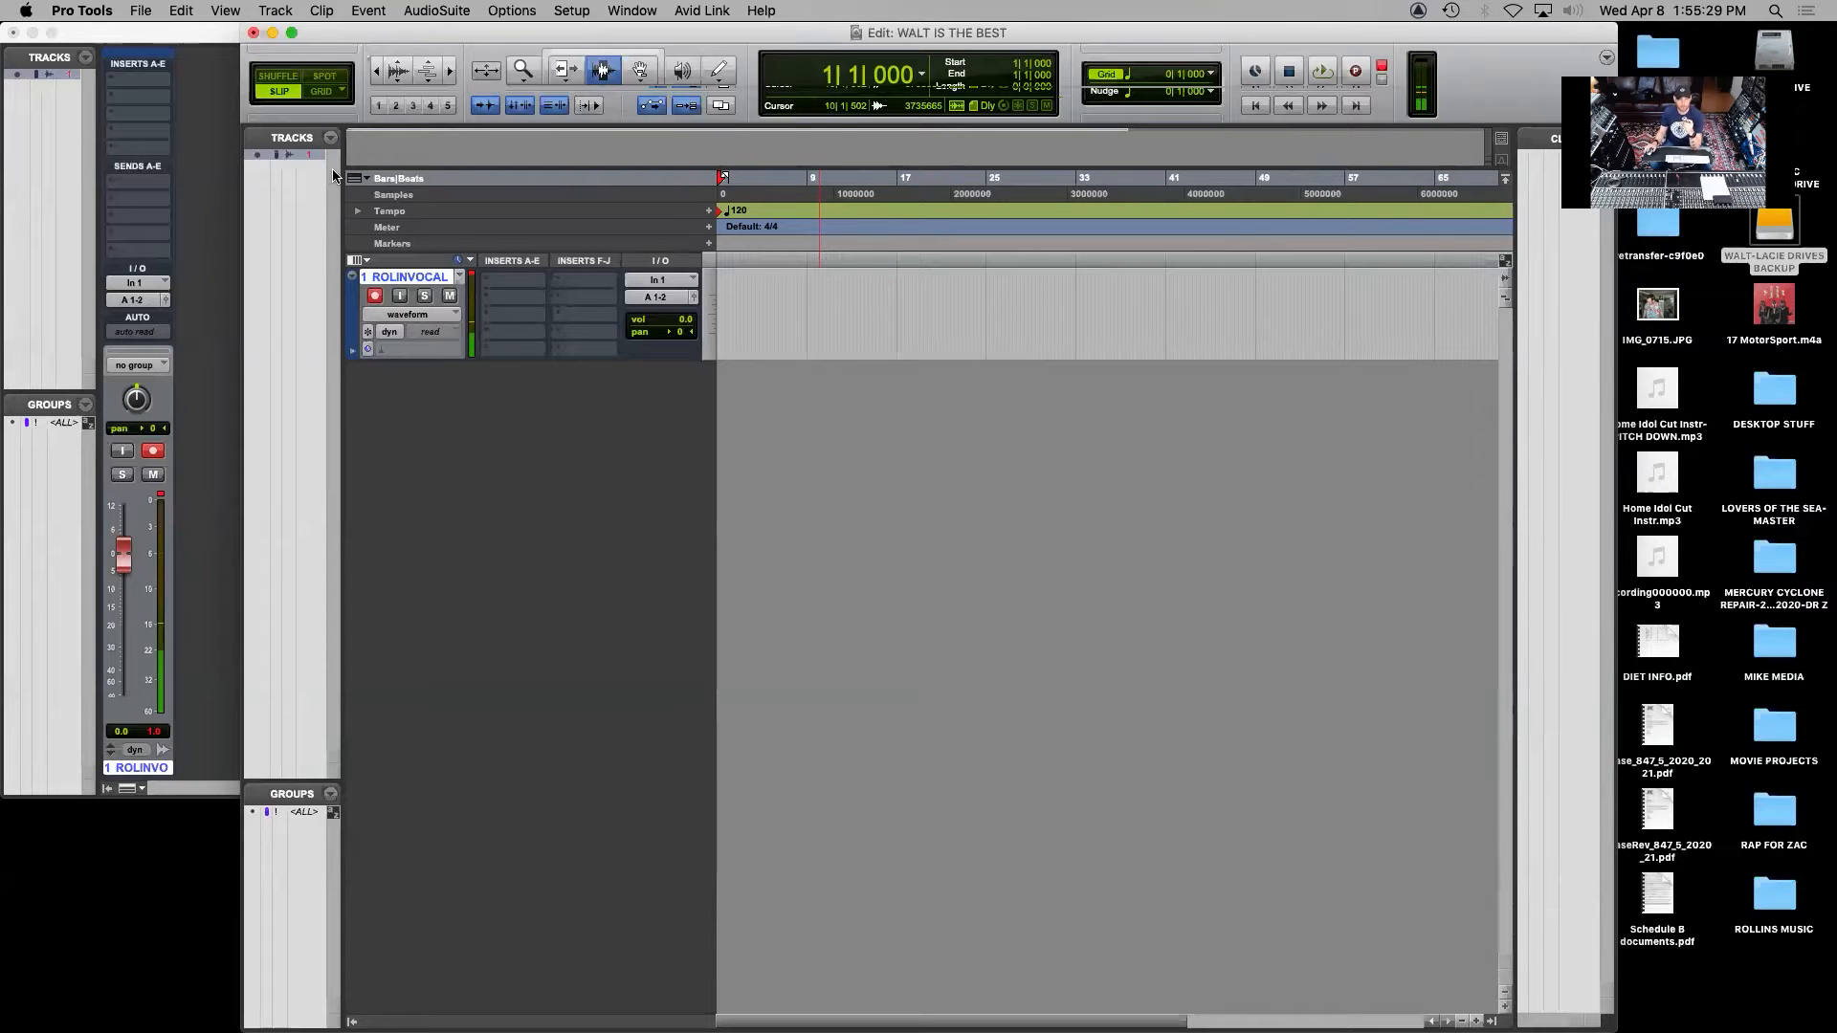
Start an audio import and add WALT-ART OF NOISE BEAT-122BPM.wav from the Desktop as a converted clip
click(140, 10)
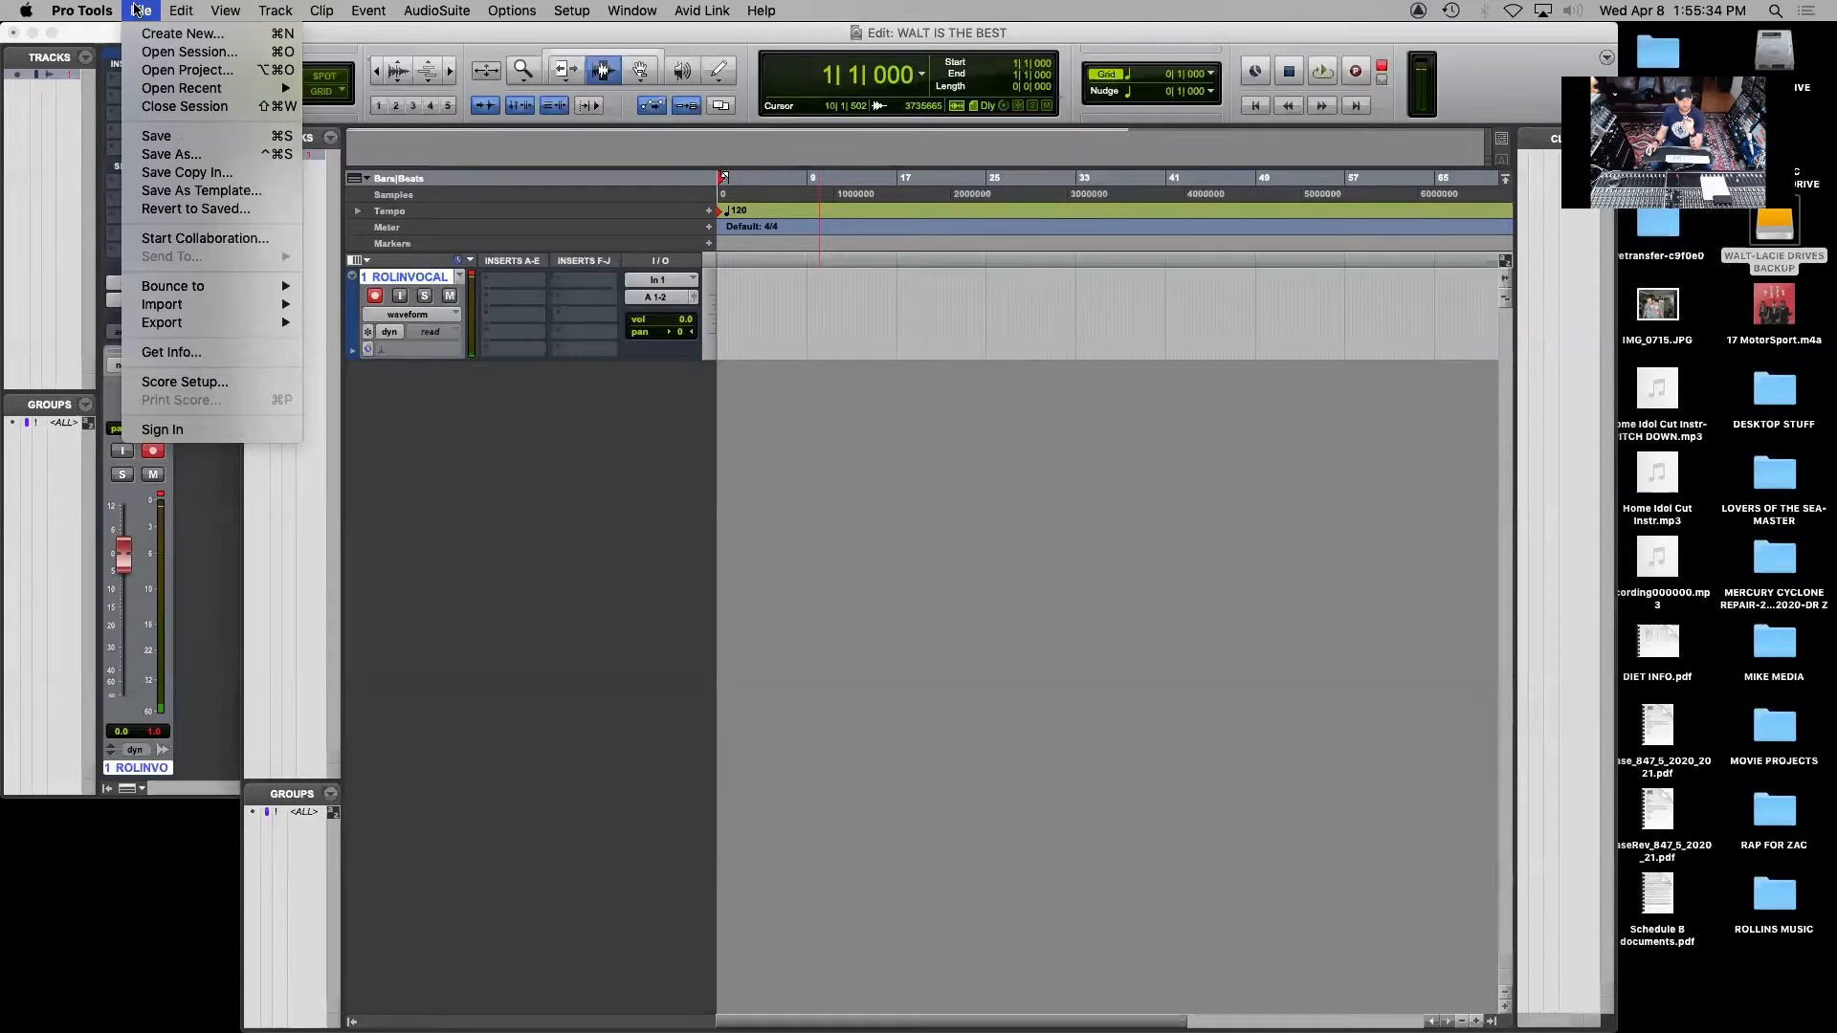
mouse_move(174, 308)
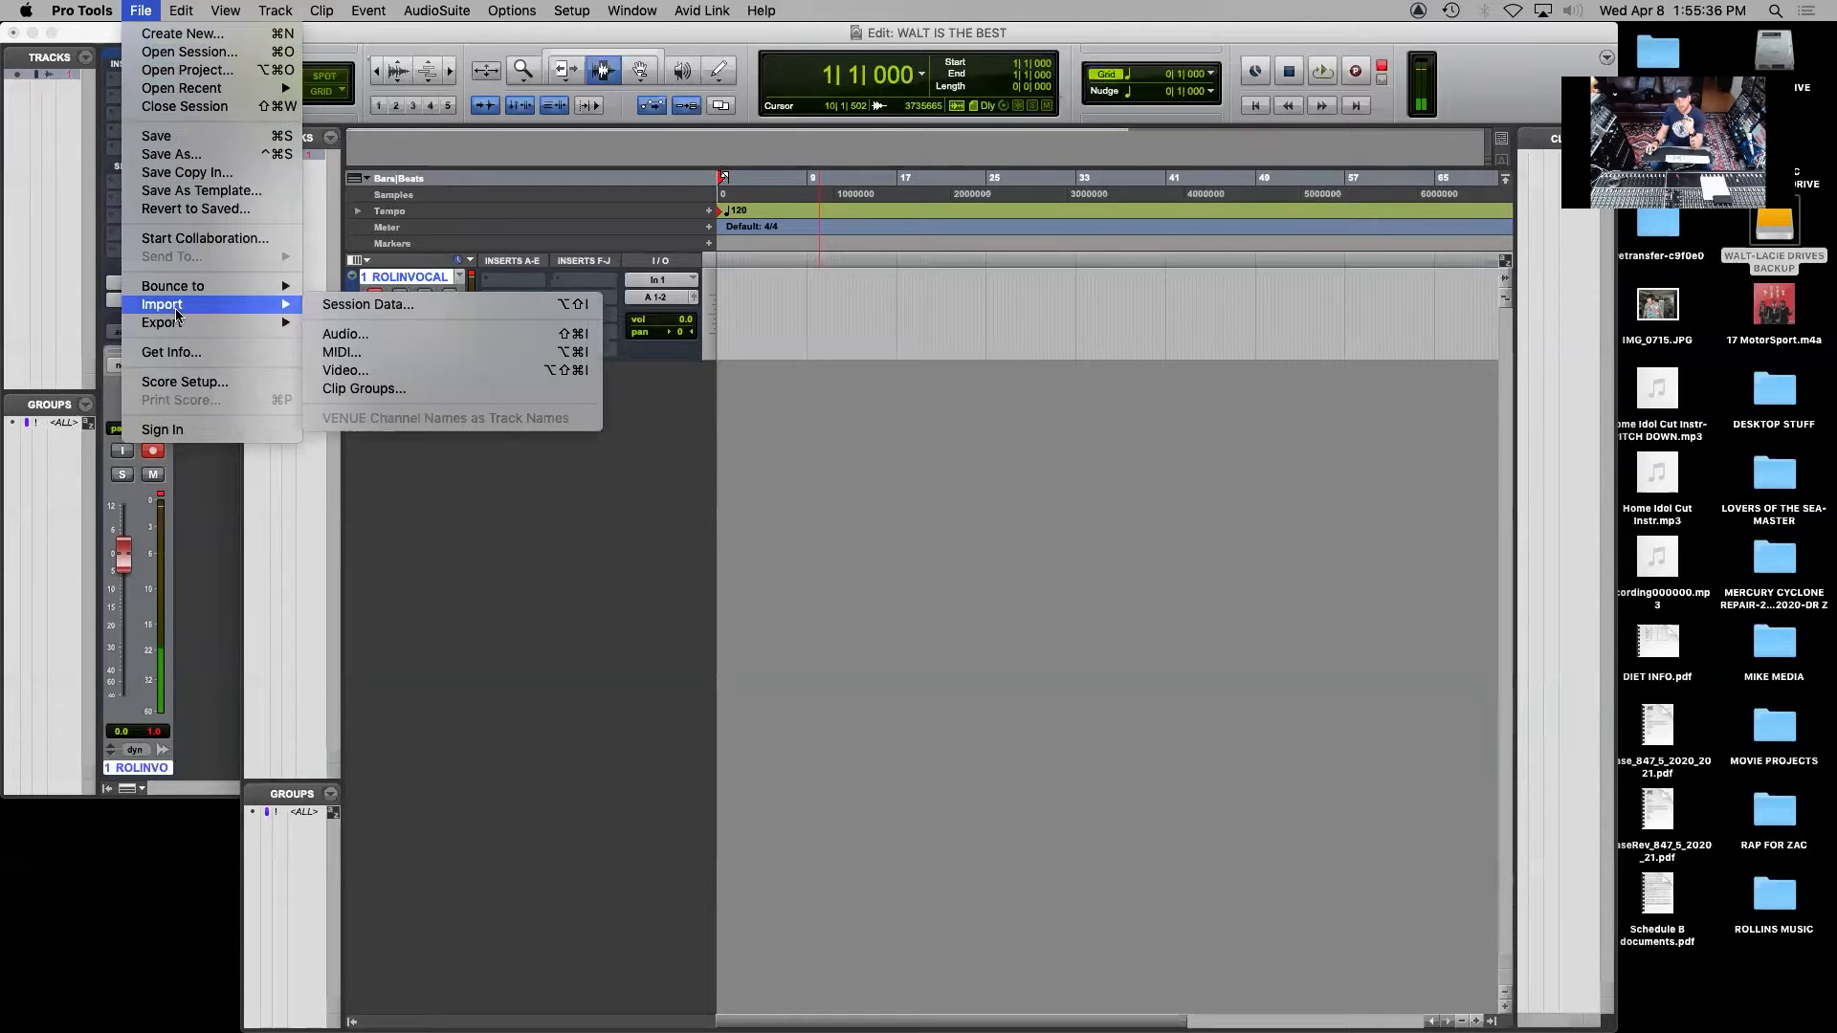
click(381, 340)
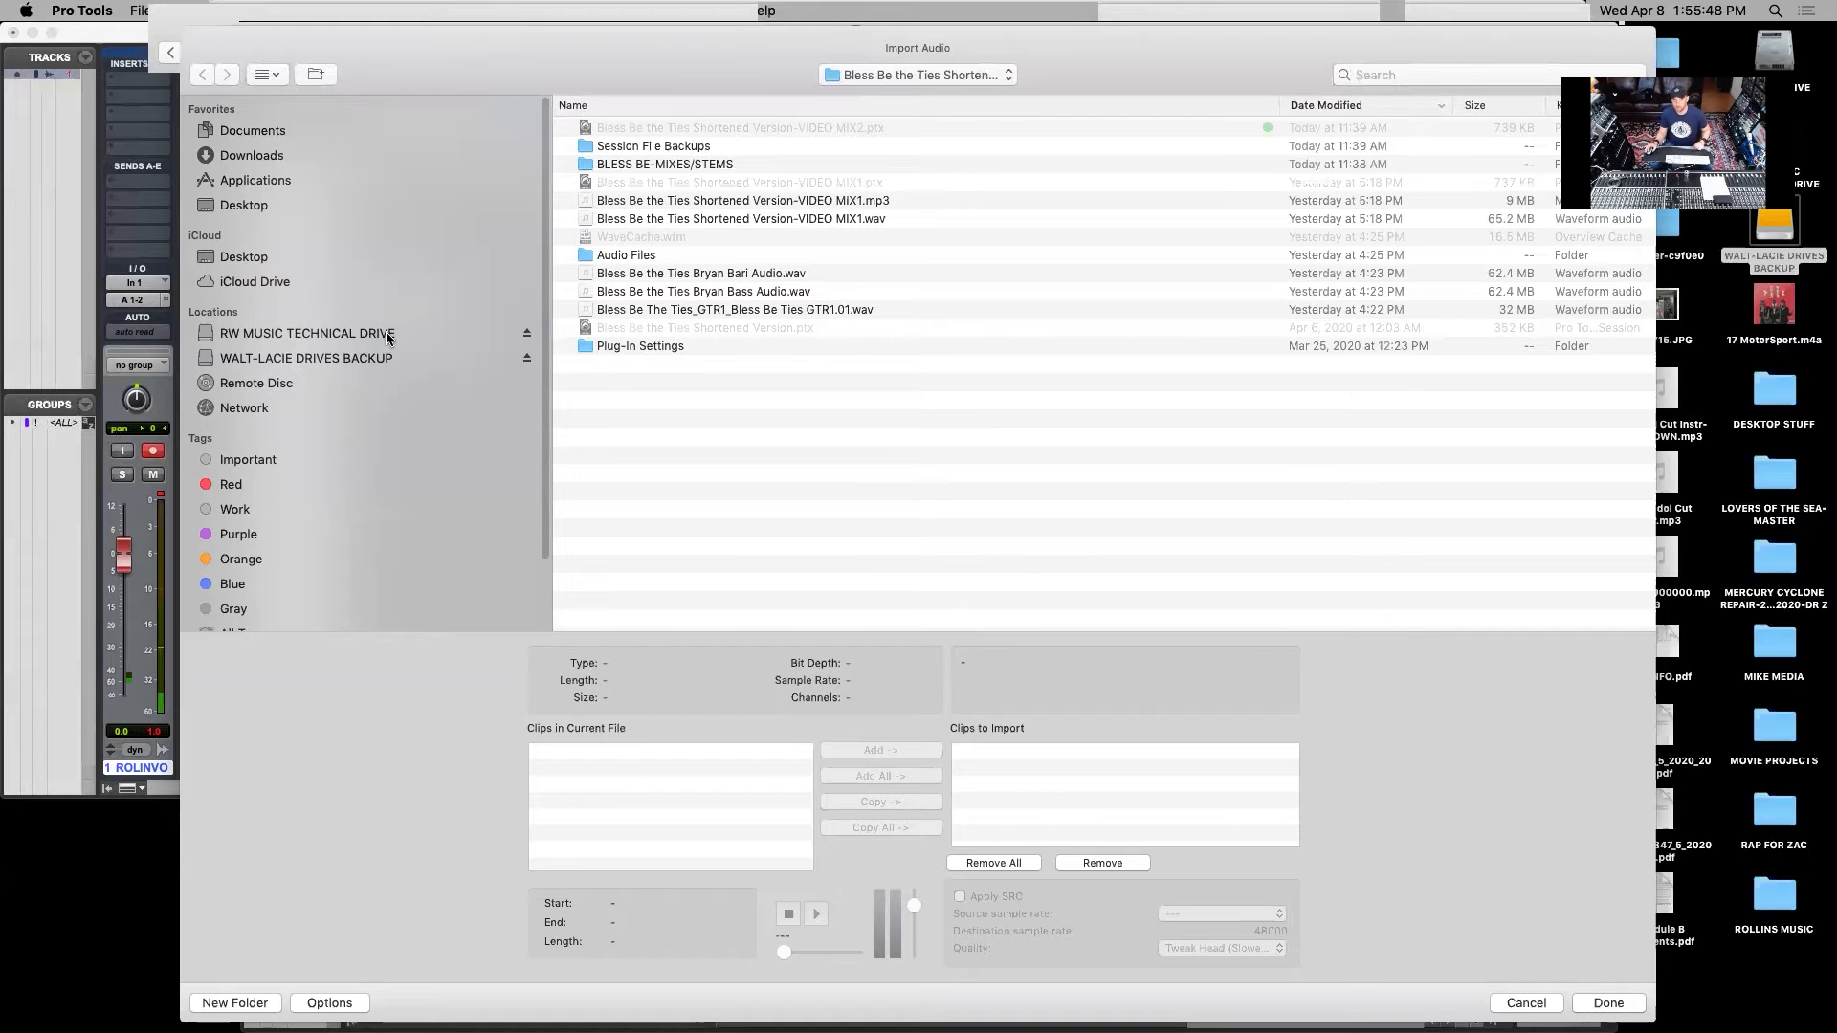
click(254, 256)
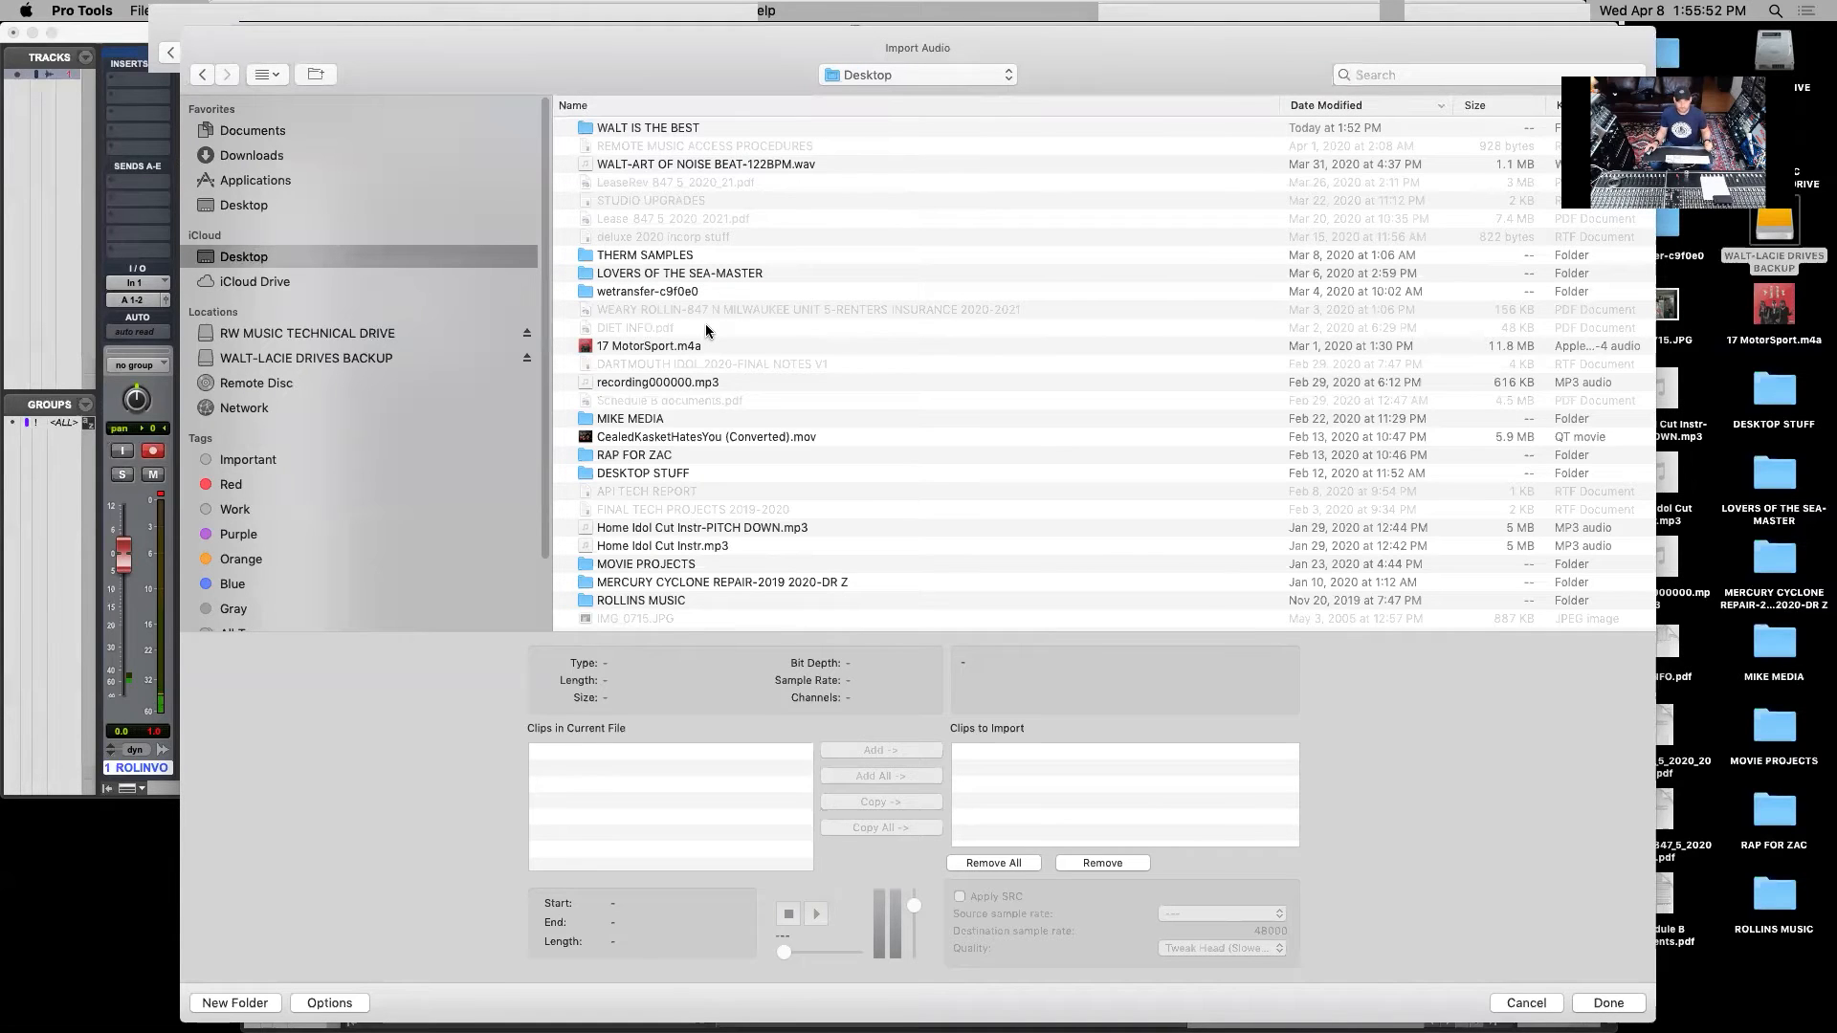
click(680, 165)
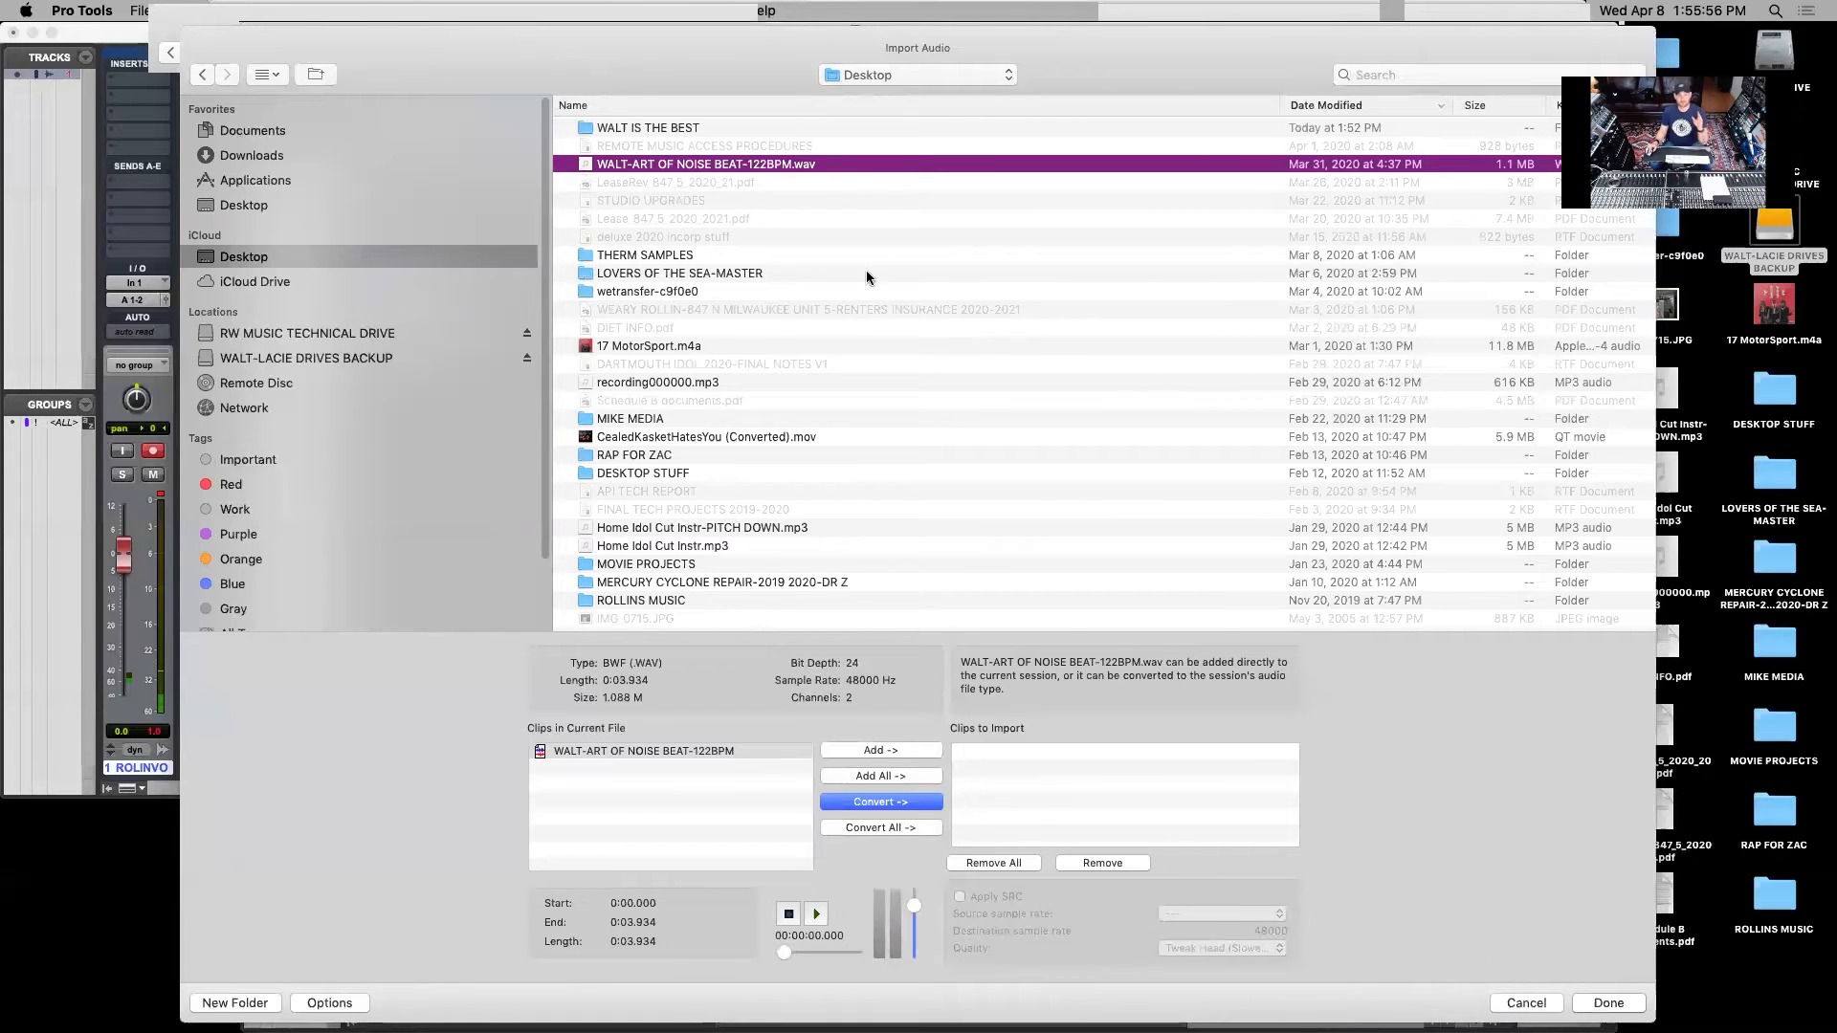
click(906, 800)
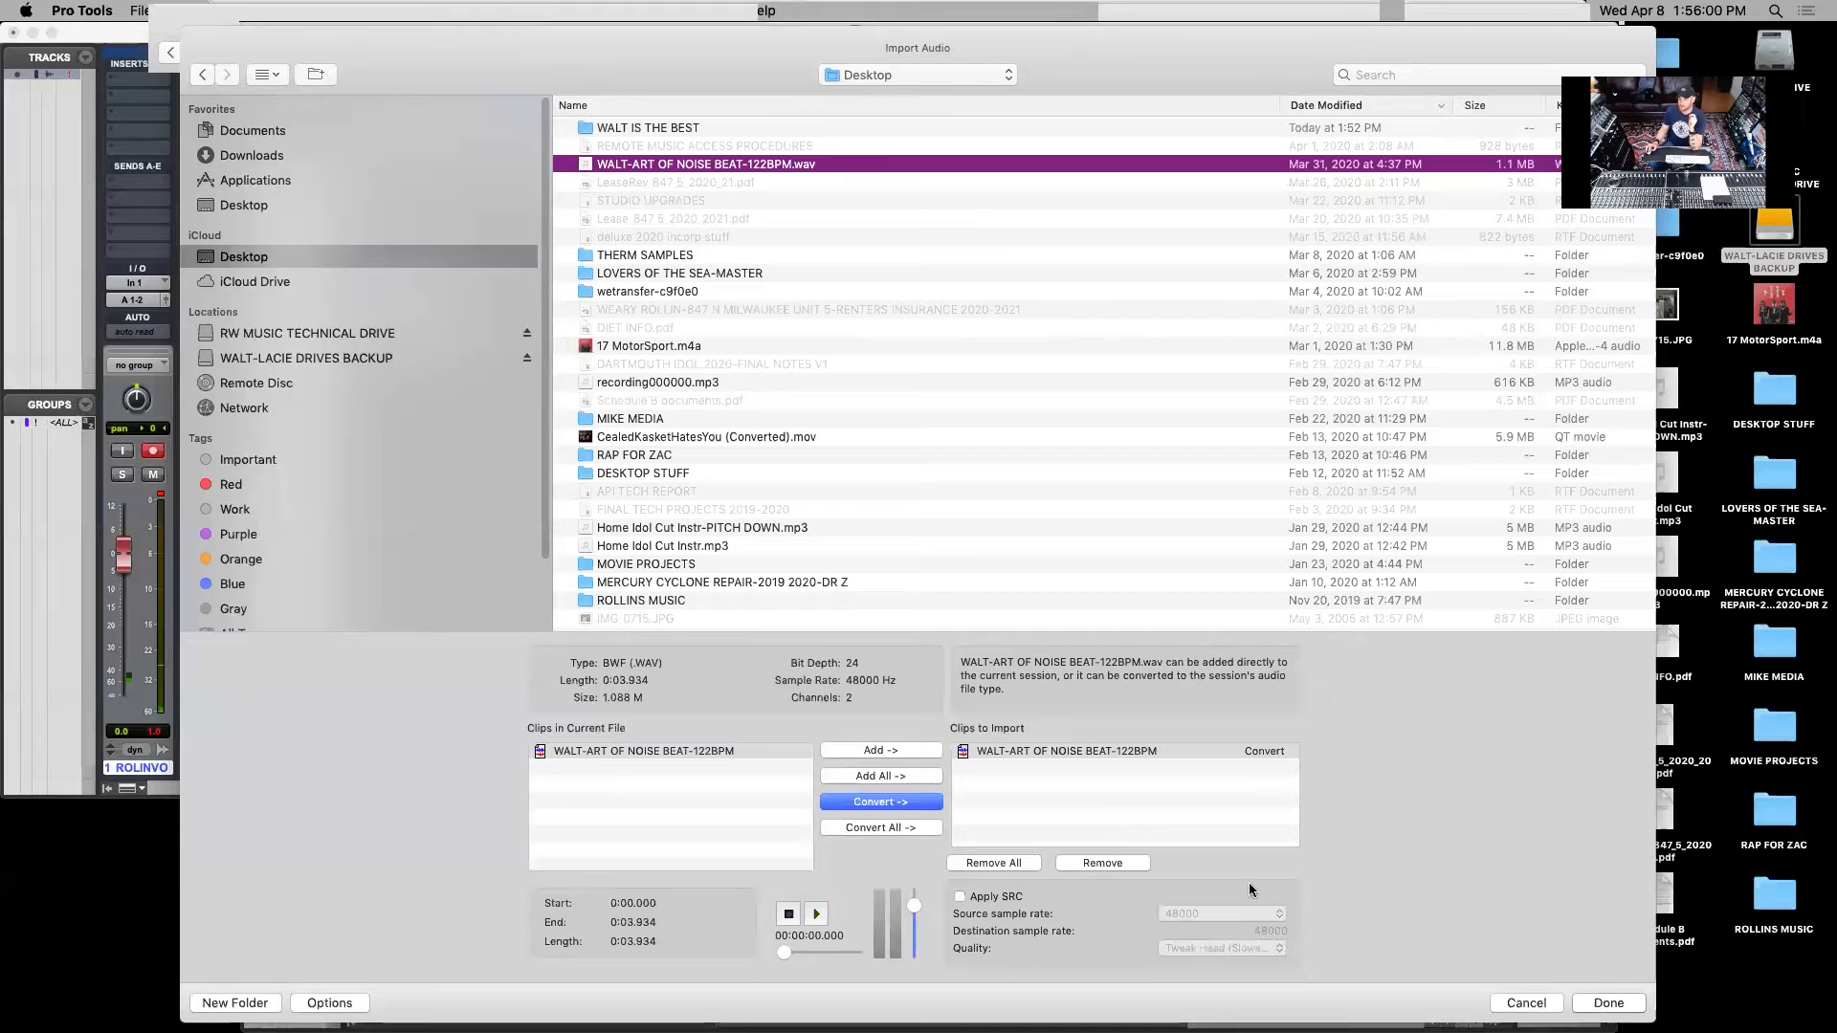
Save the imported beat in the session's Audio Files folder and place it on a new track at Session Start
click(1589, 1006)
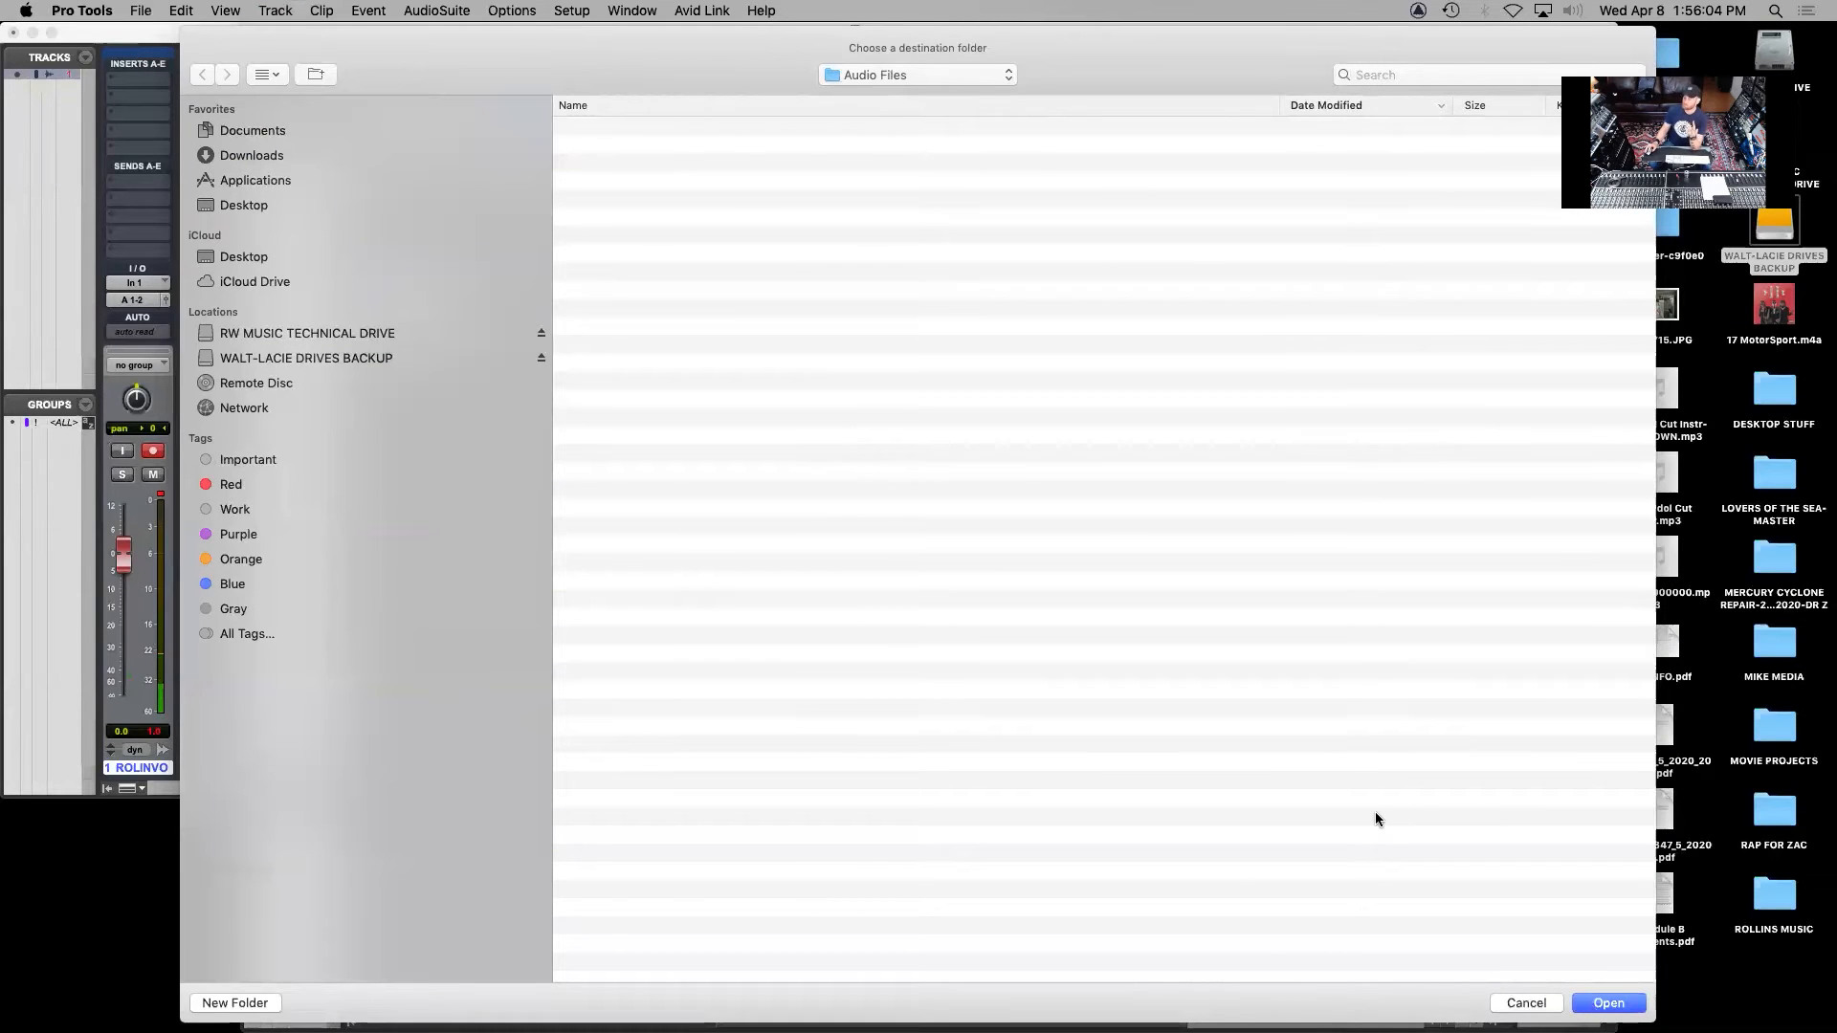
click(1615, 1003)
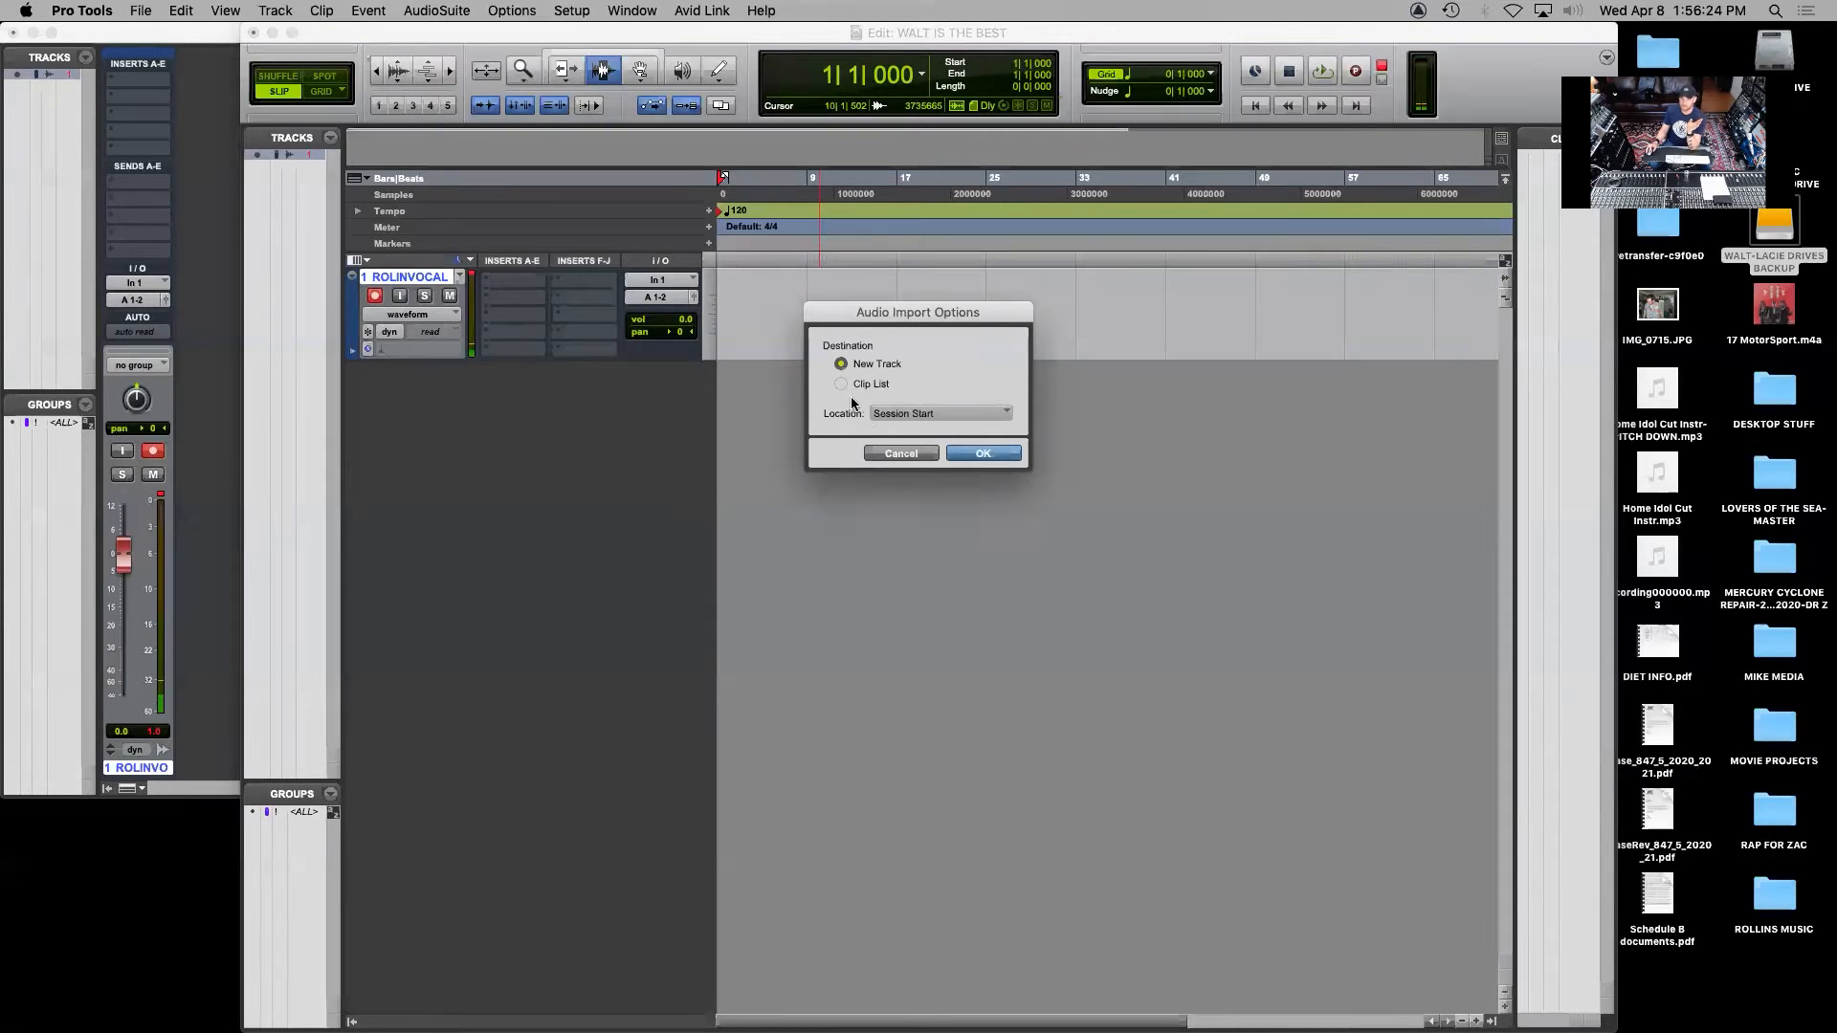
click(984, 454)
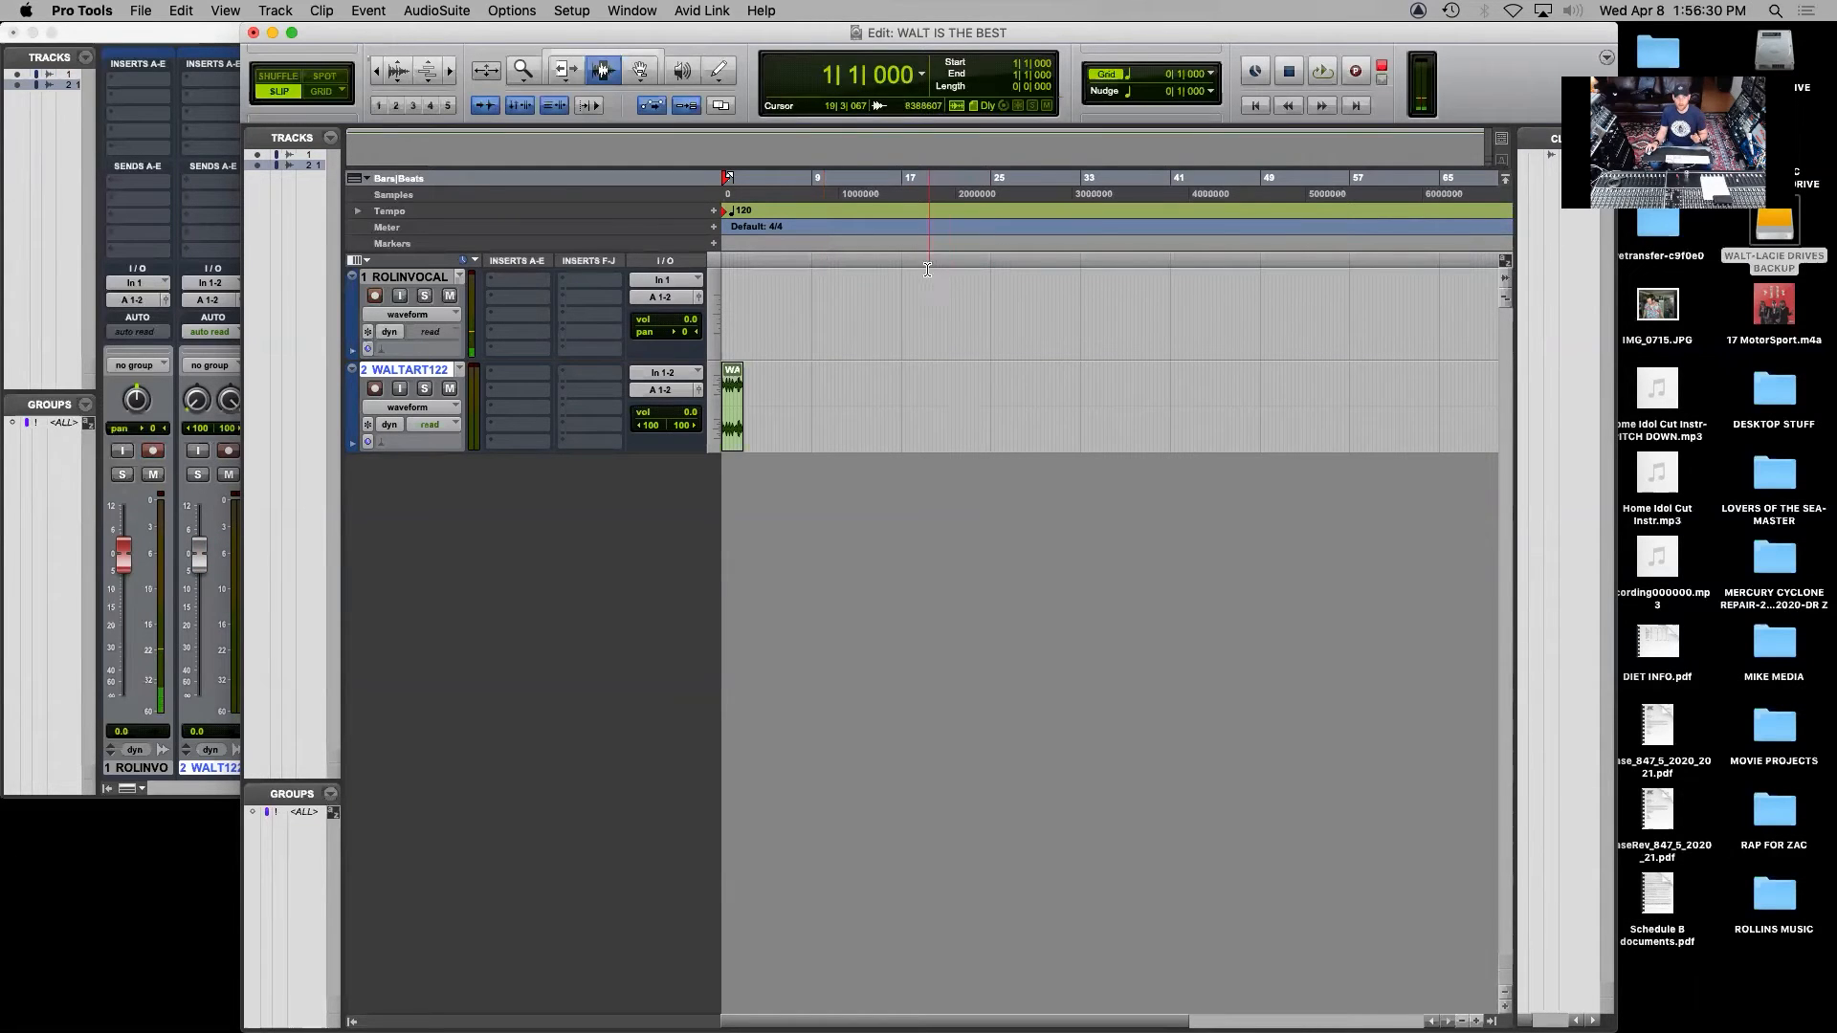
click(230, 10)
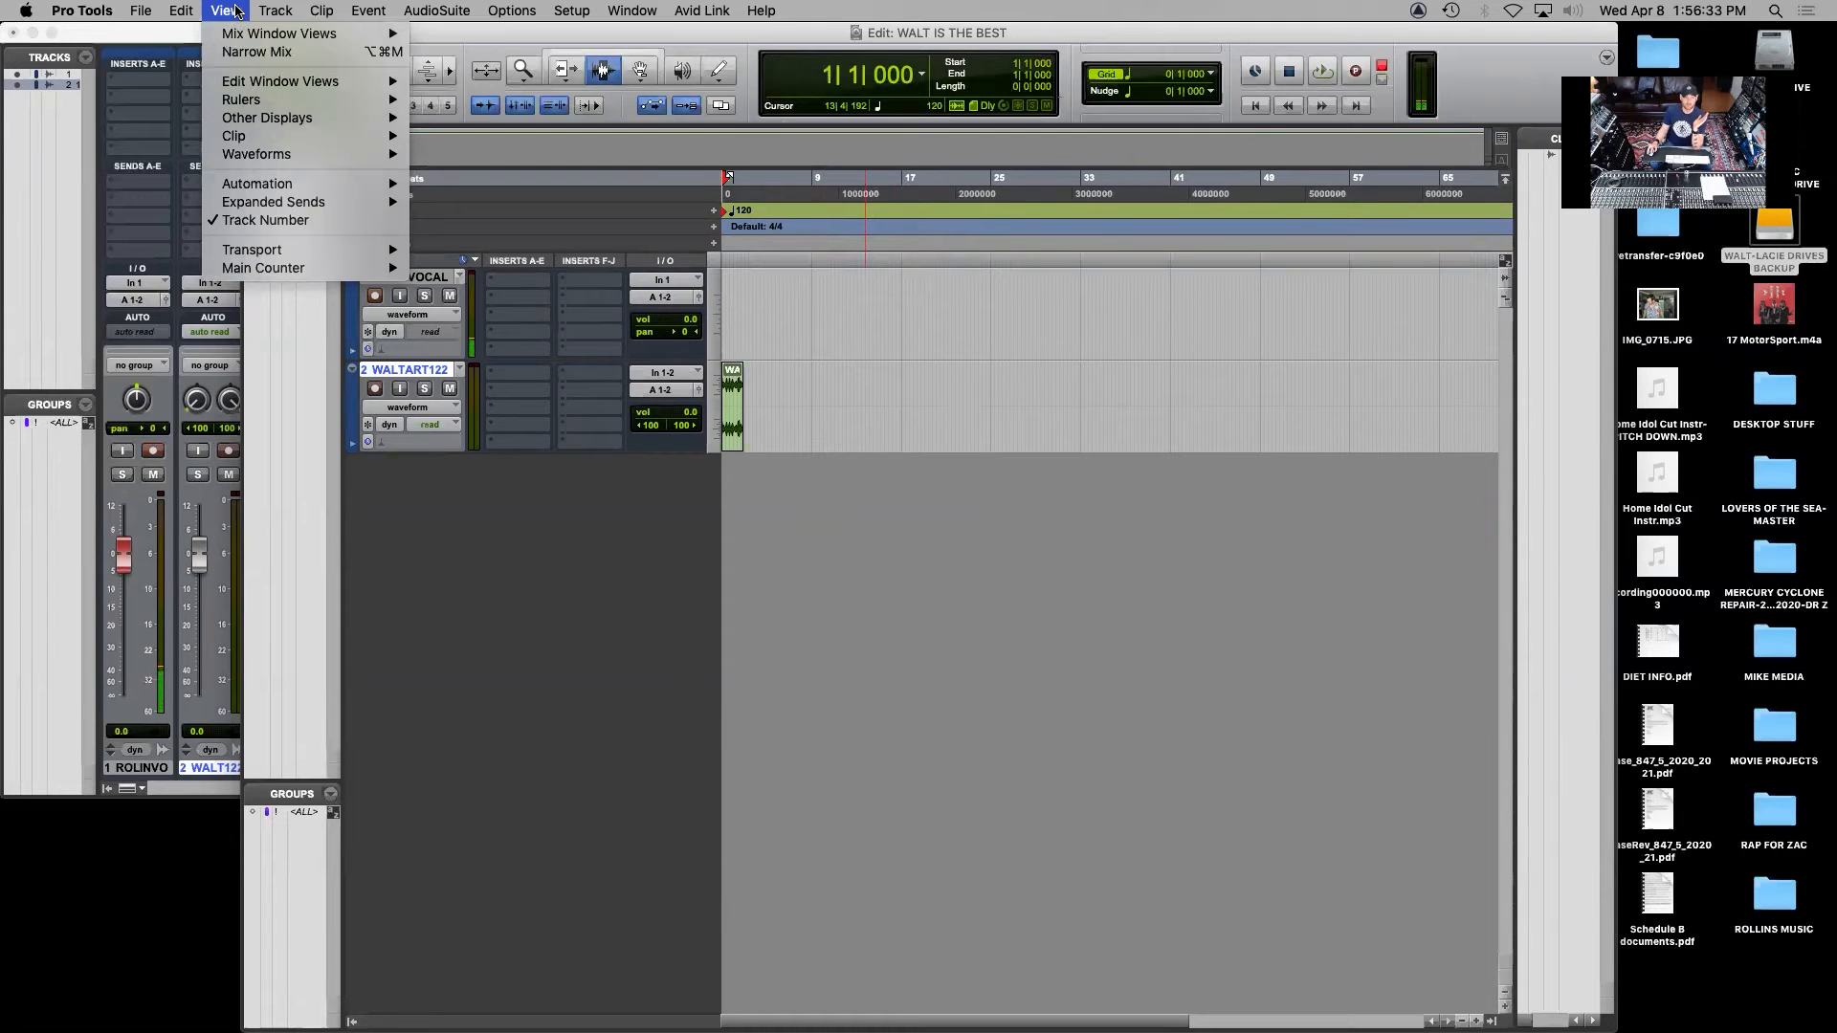
click(627, 572)
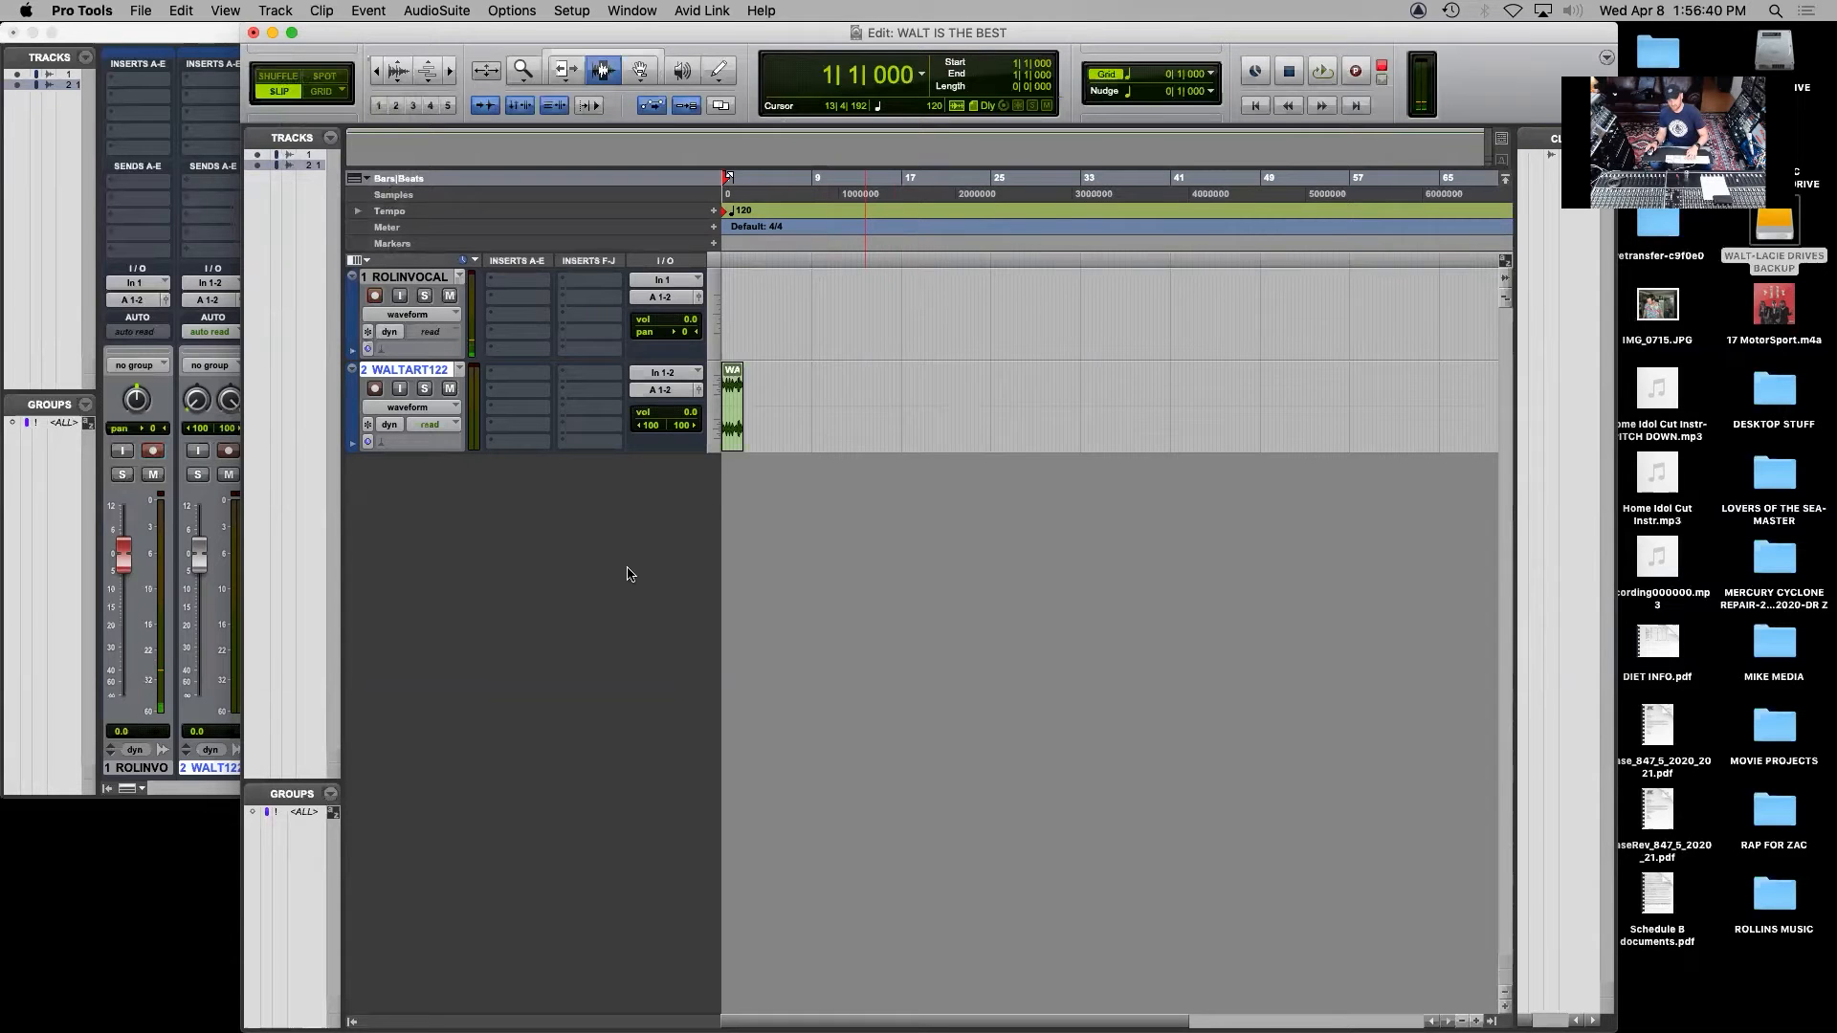
Zoom the timeline horizontally in and out to examine the imported beat clip's waveform and length
key(super+bracketright)
key(super+bracketright)
key(super+bracketright)
key(super+bracketright)
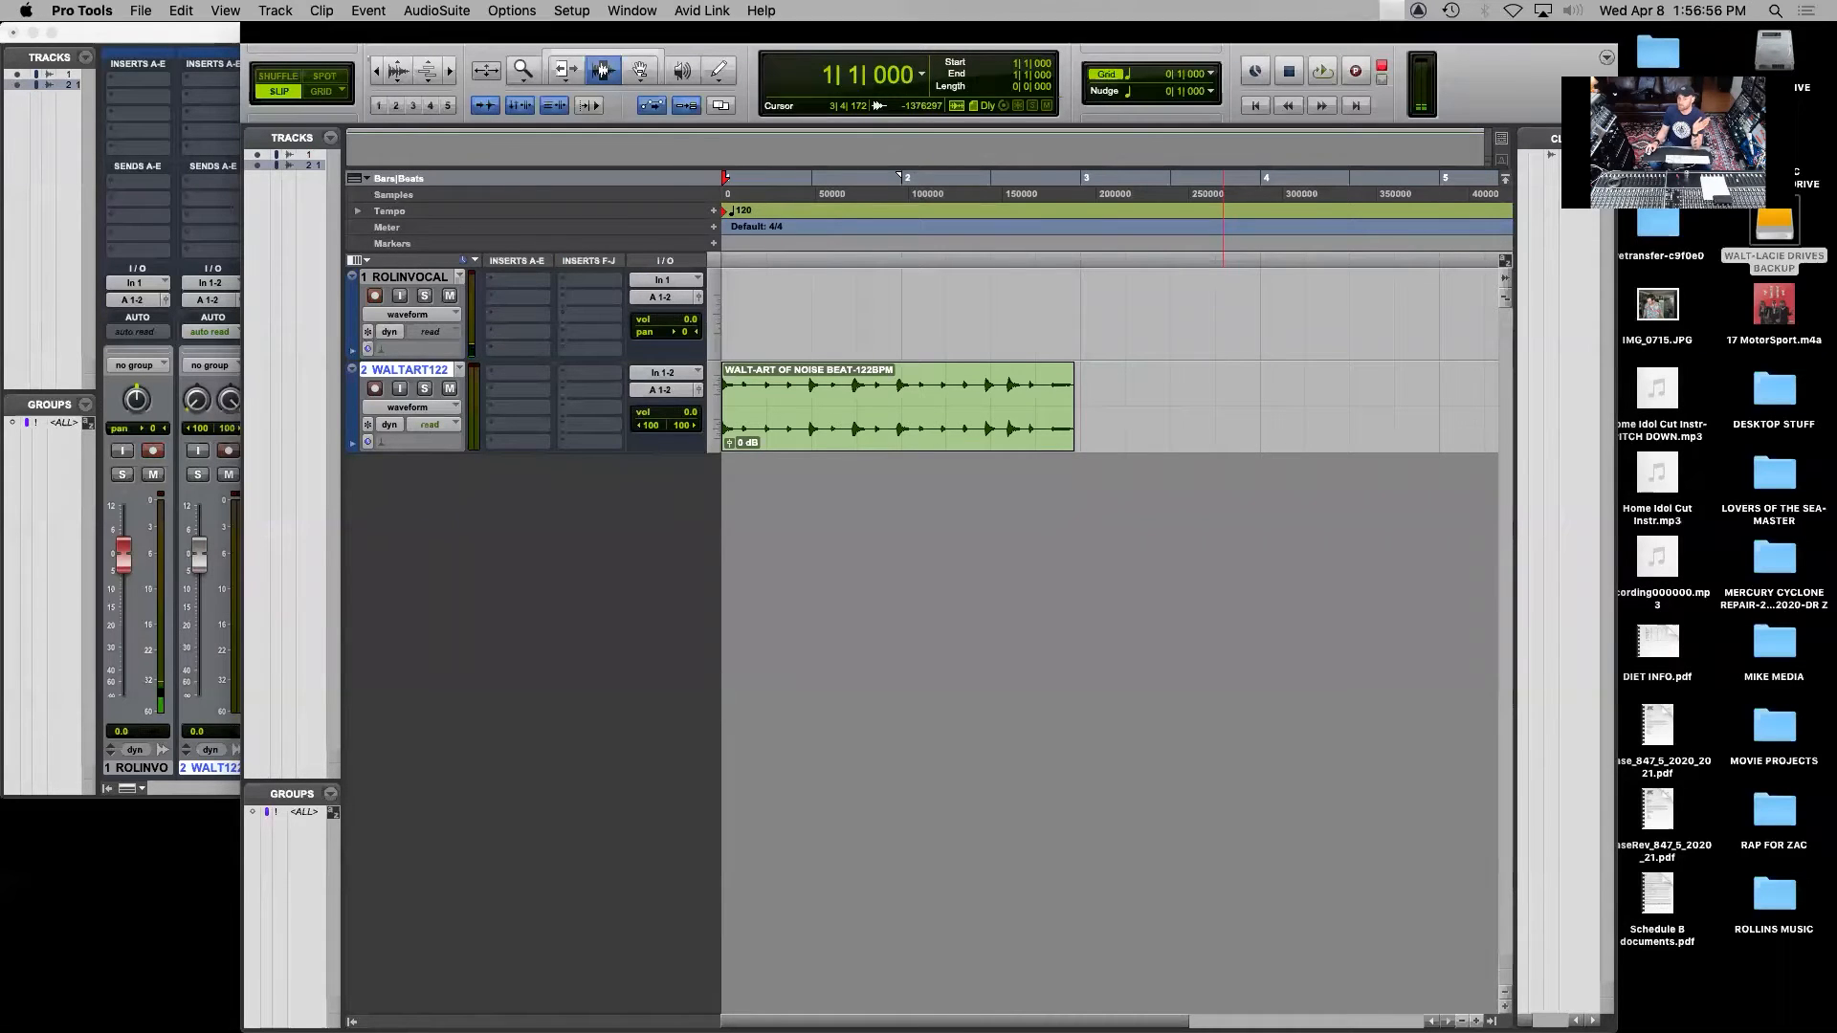
key(super+bracketleft)
key(super+bracketleft)
key(super+bracketleft)
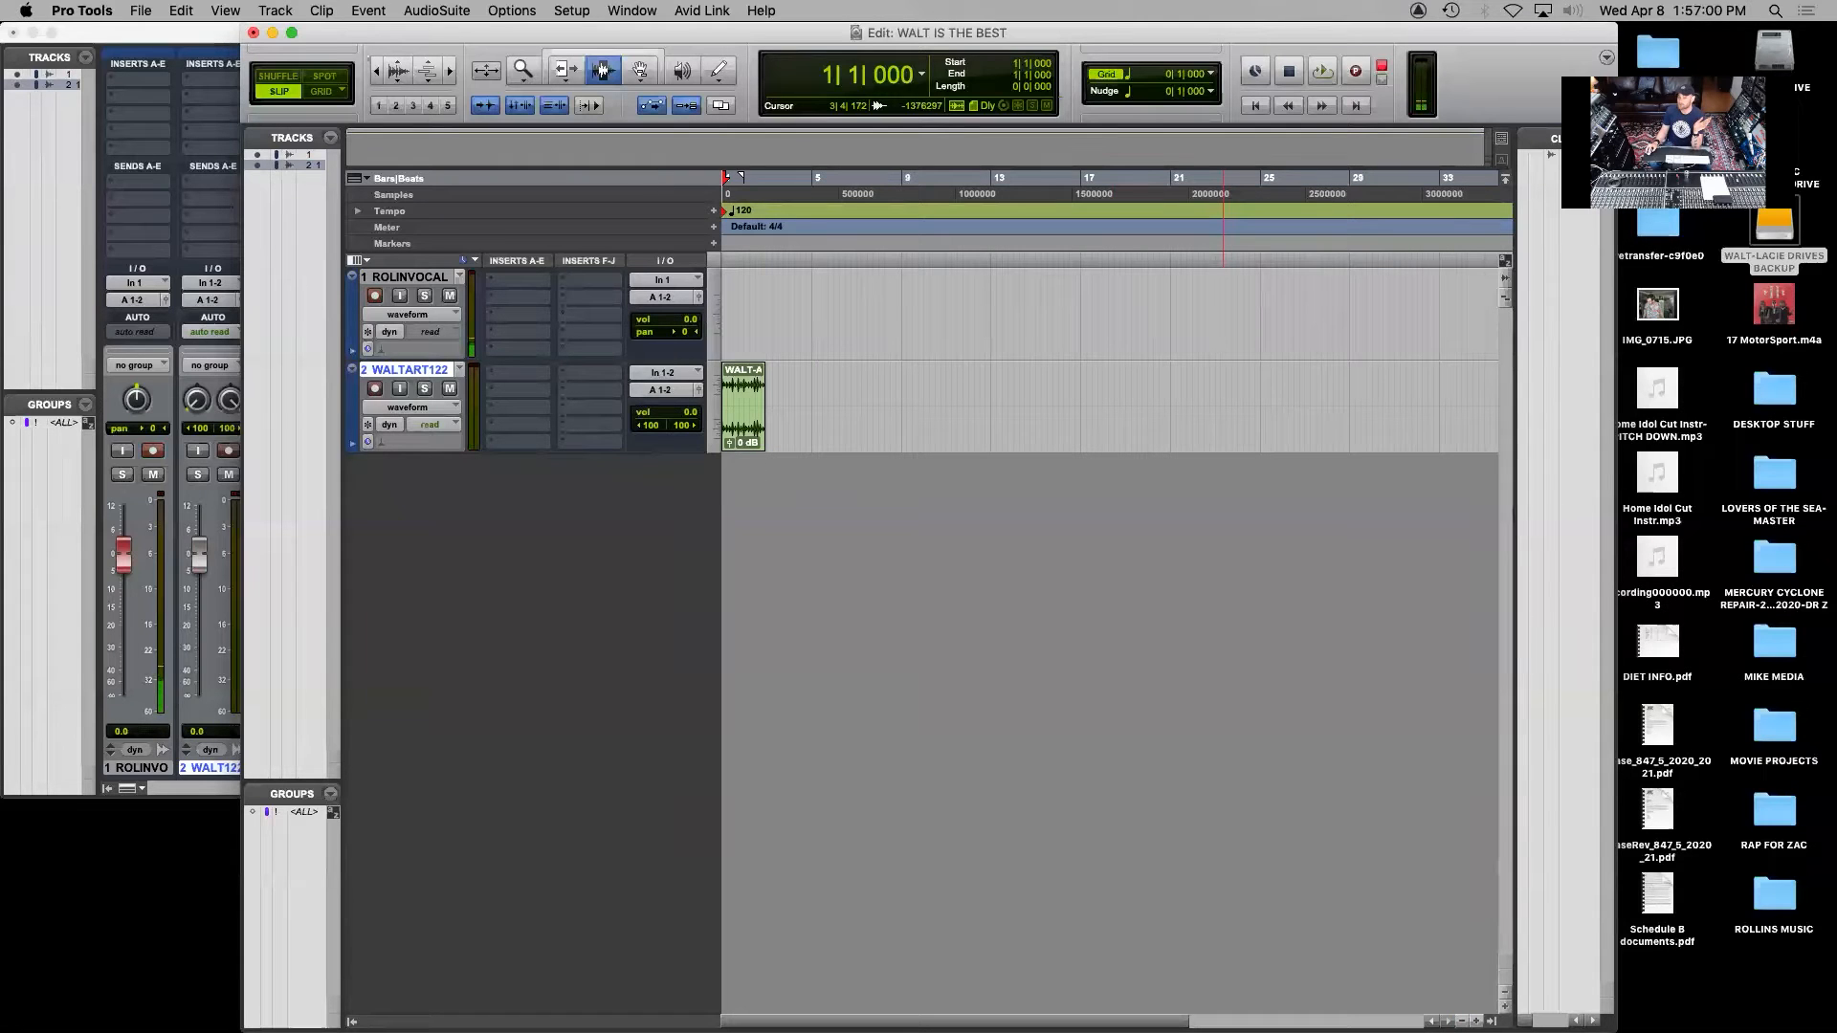
key(super+bracketright)
key(super+bracketright)
key(super+bracketright)
key(super+bracketright)
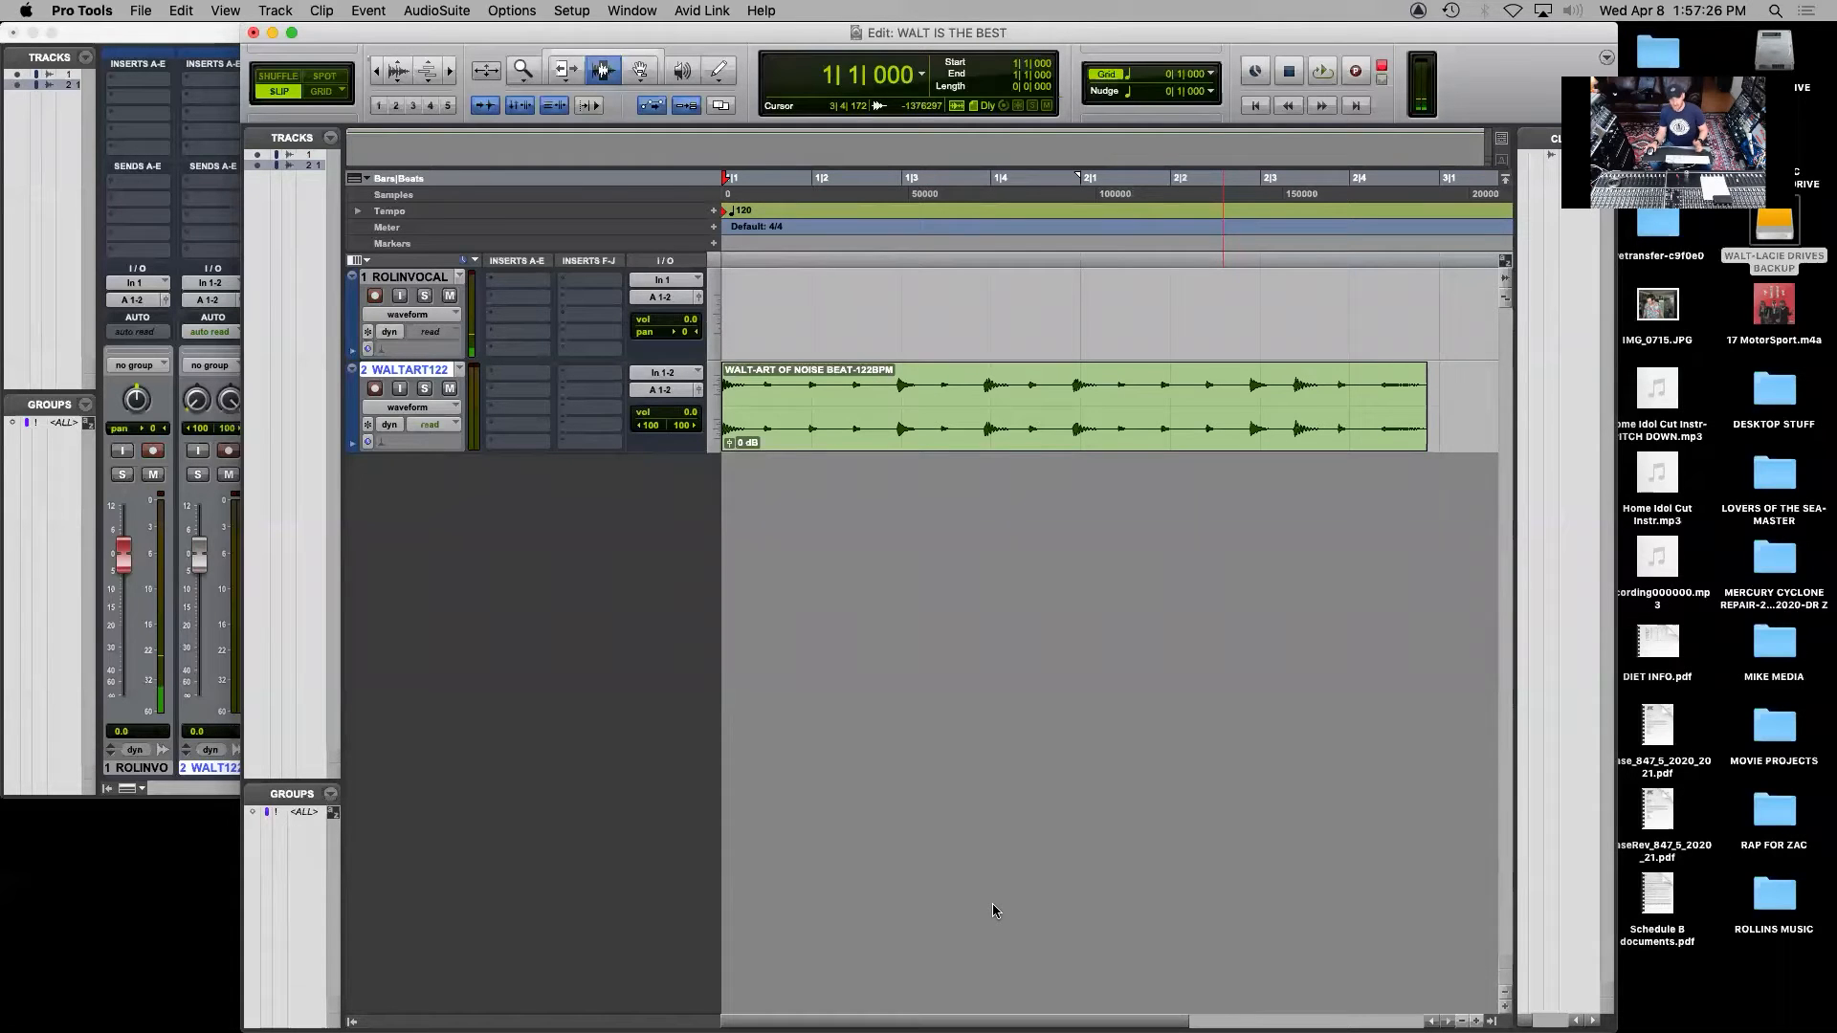
Play the imported beat twice from the session start, stopping playback each time, with the timeline zoomed out one level
key(space)
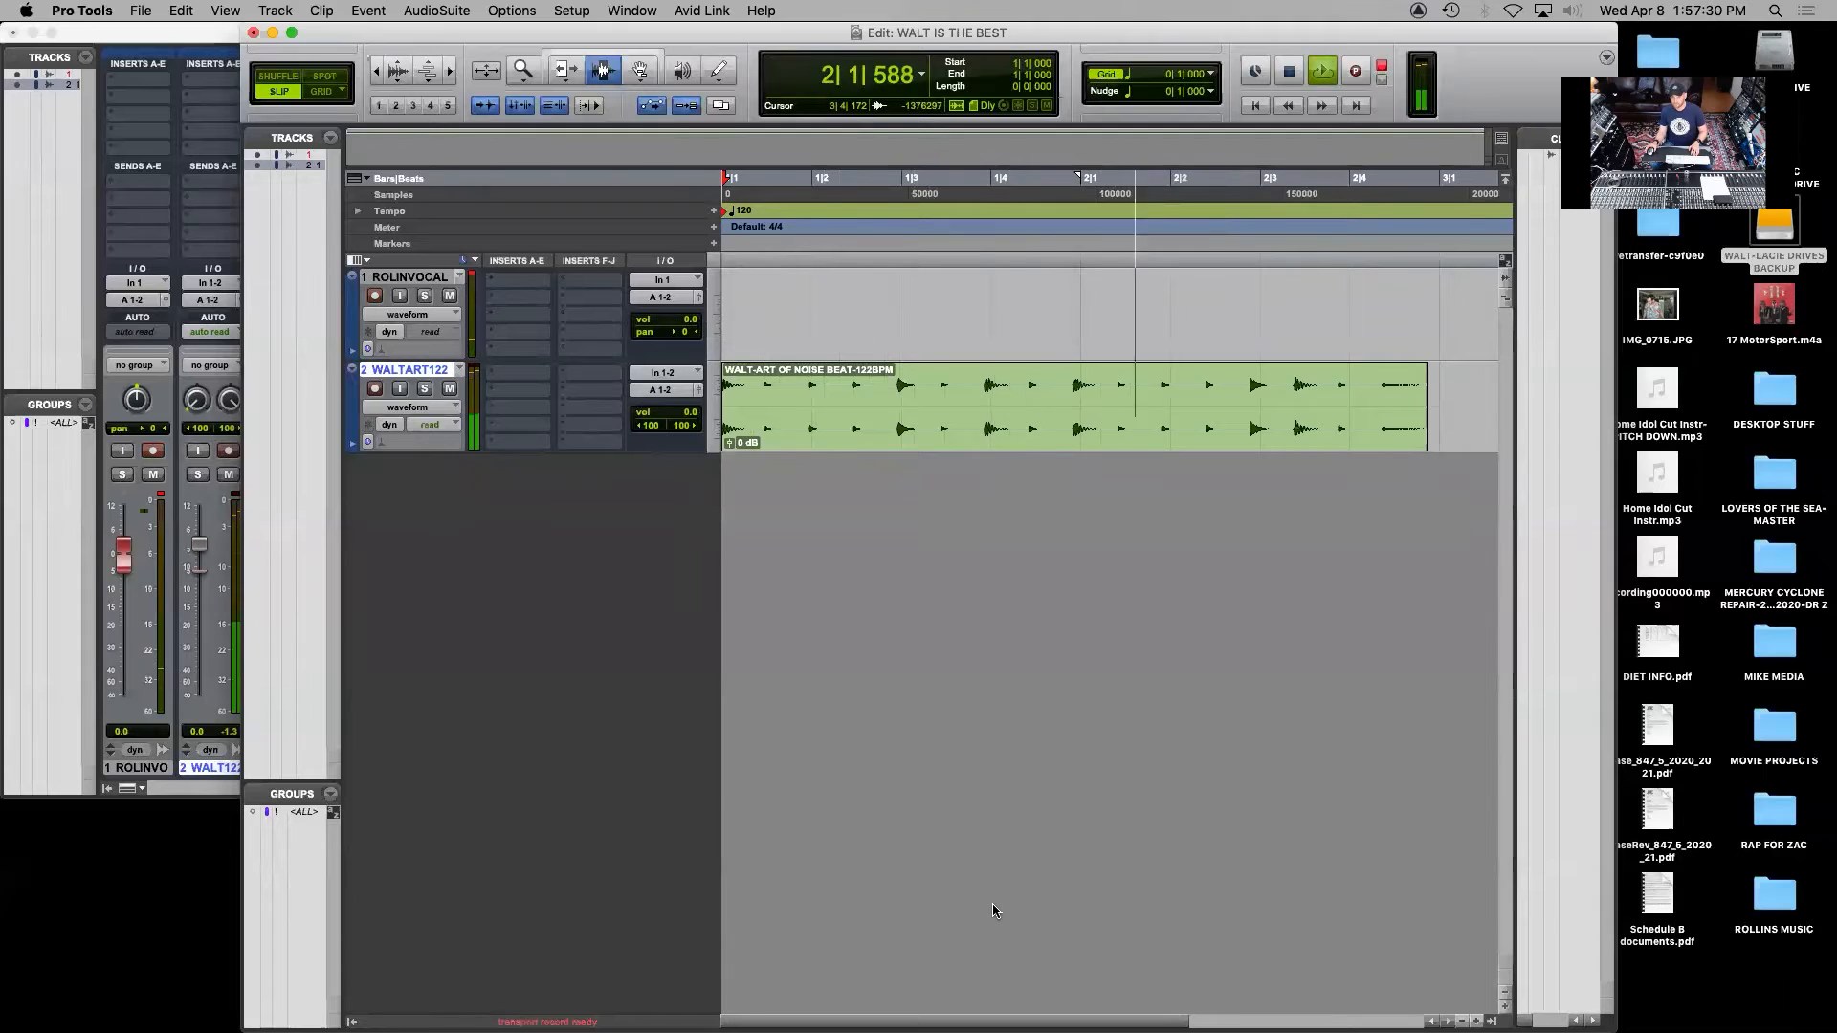
key(space)
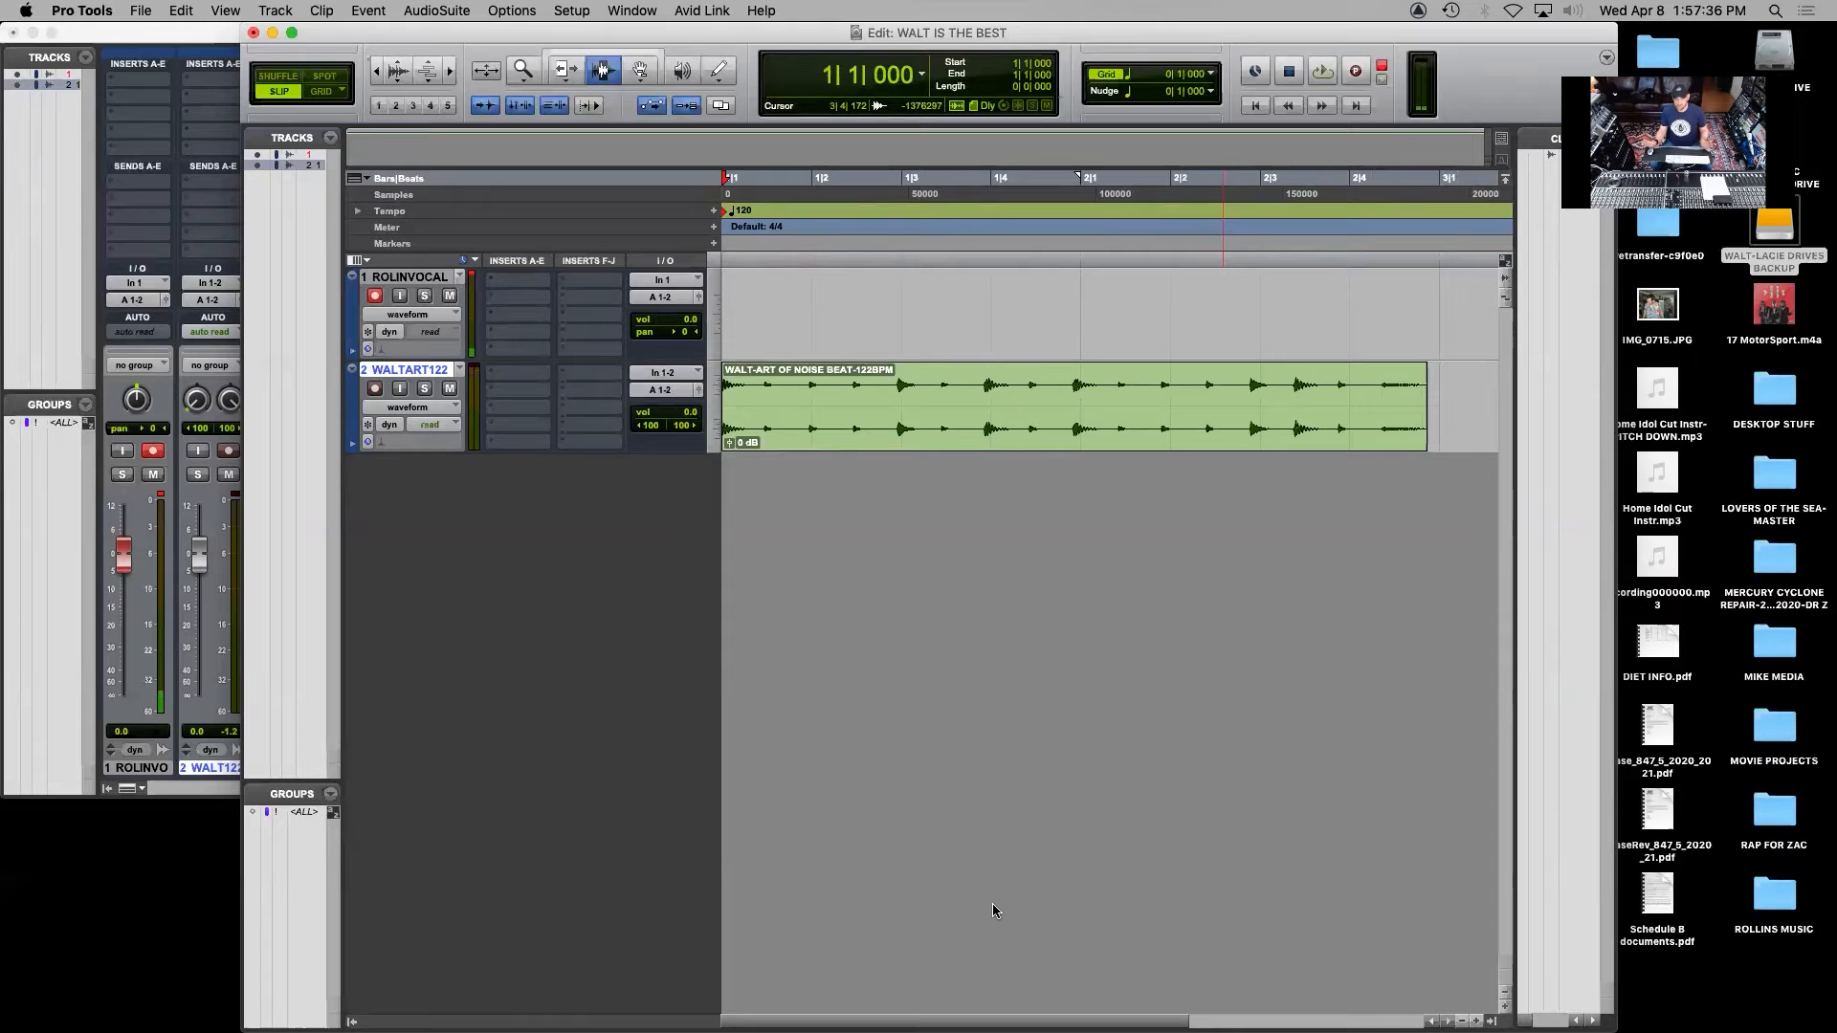
key(super+bracketleft)
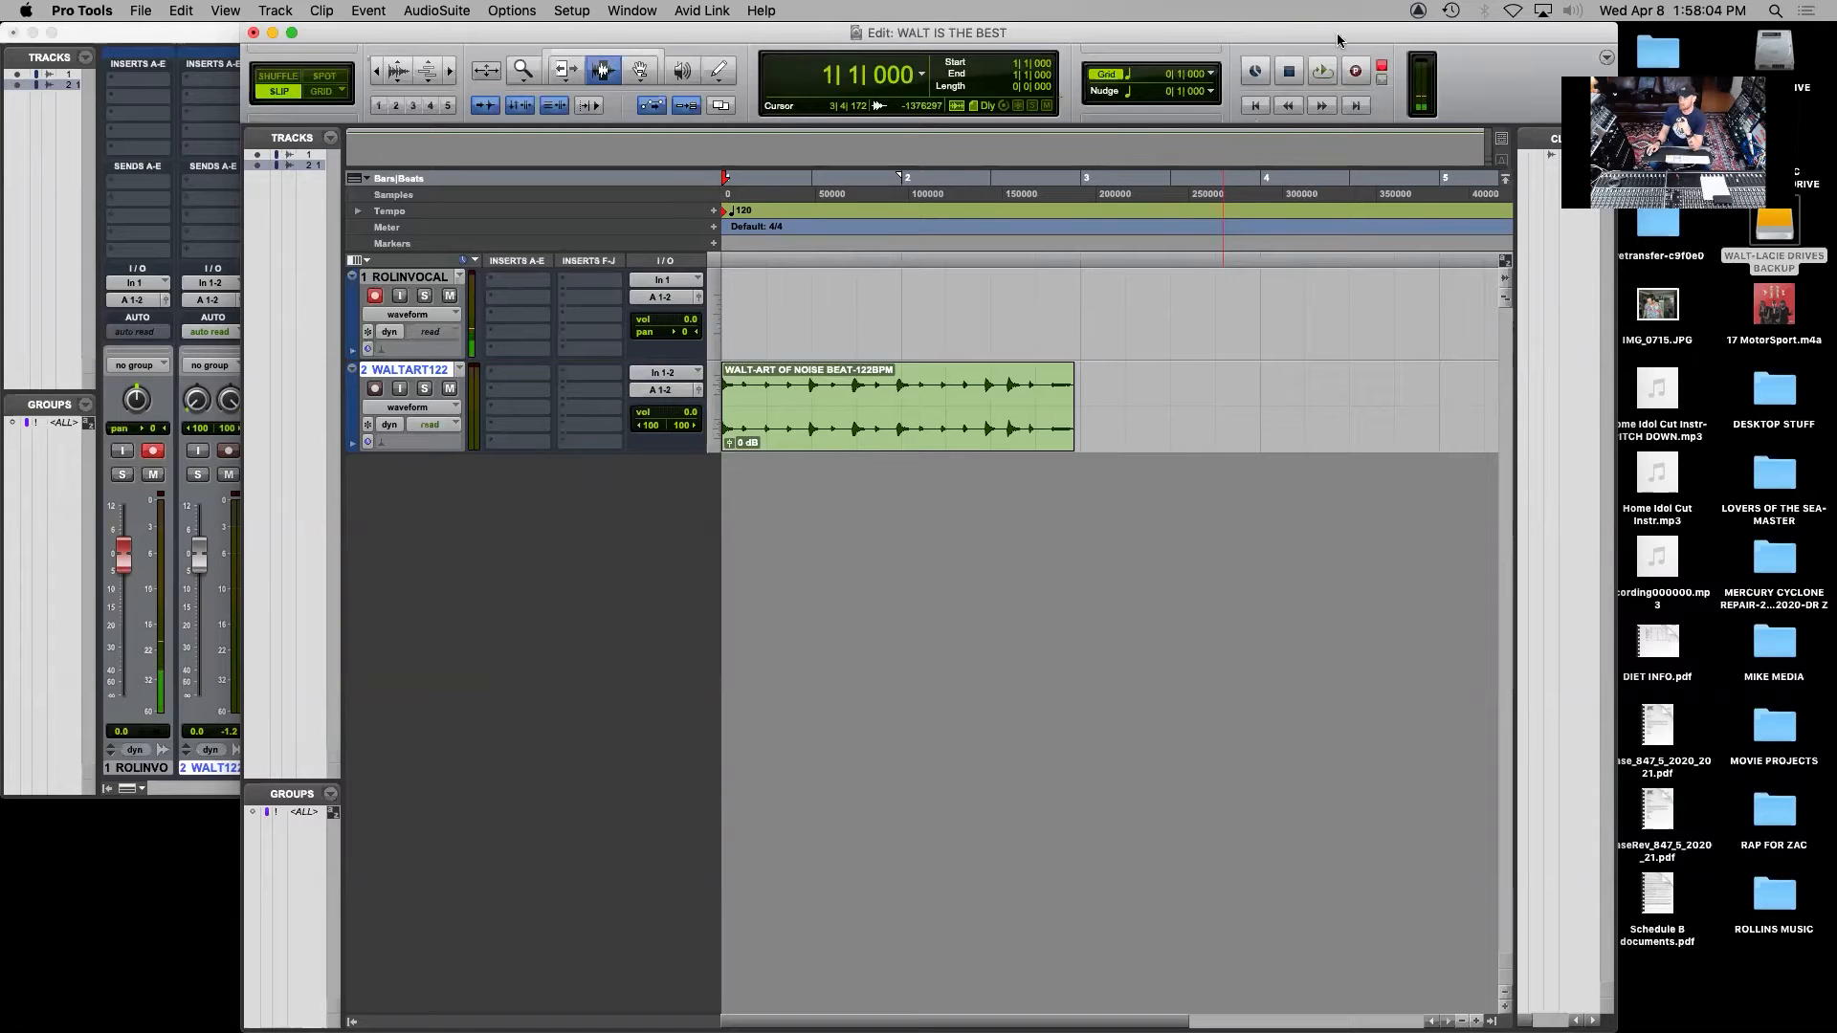
click(1321, 74)
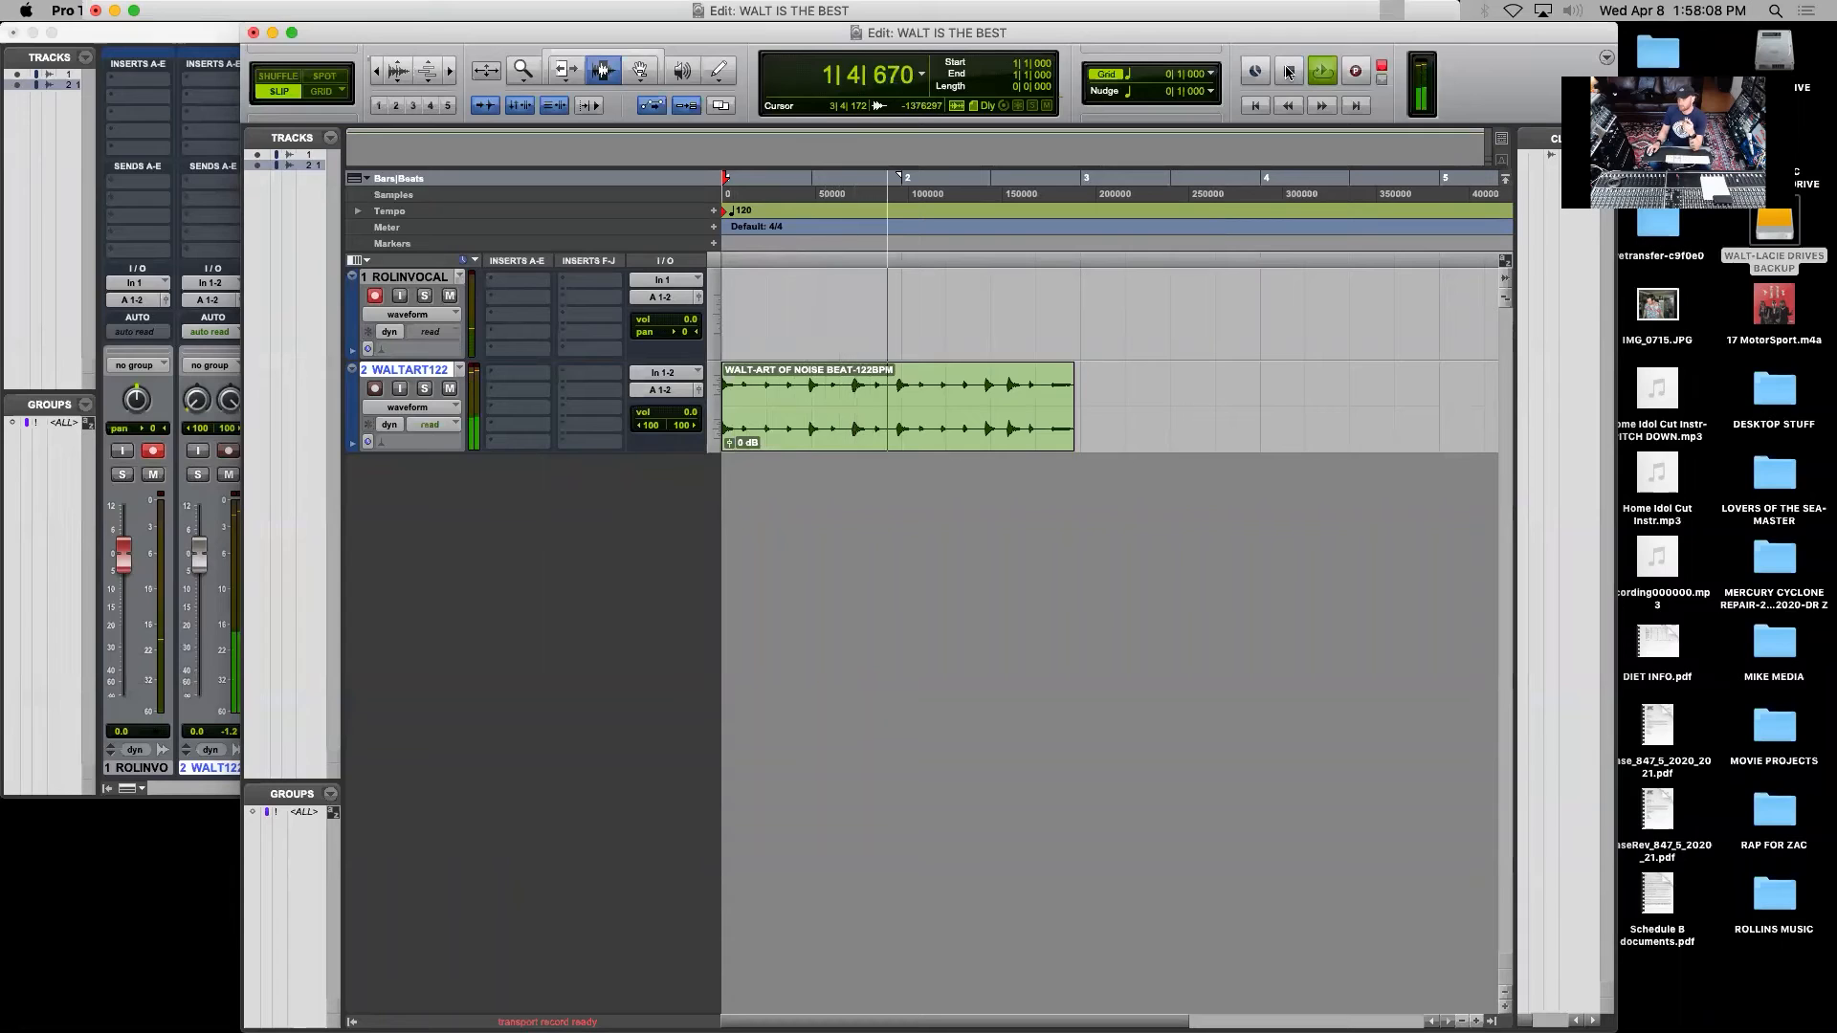
click(1289, 72)
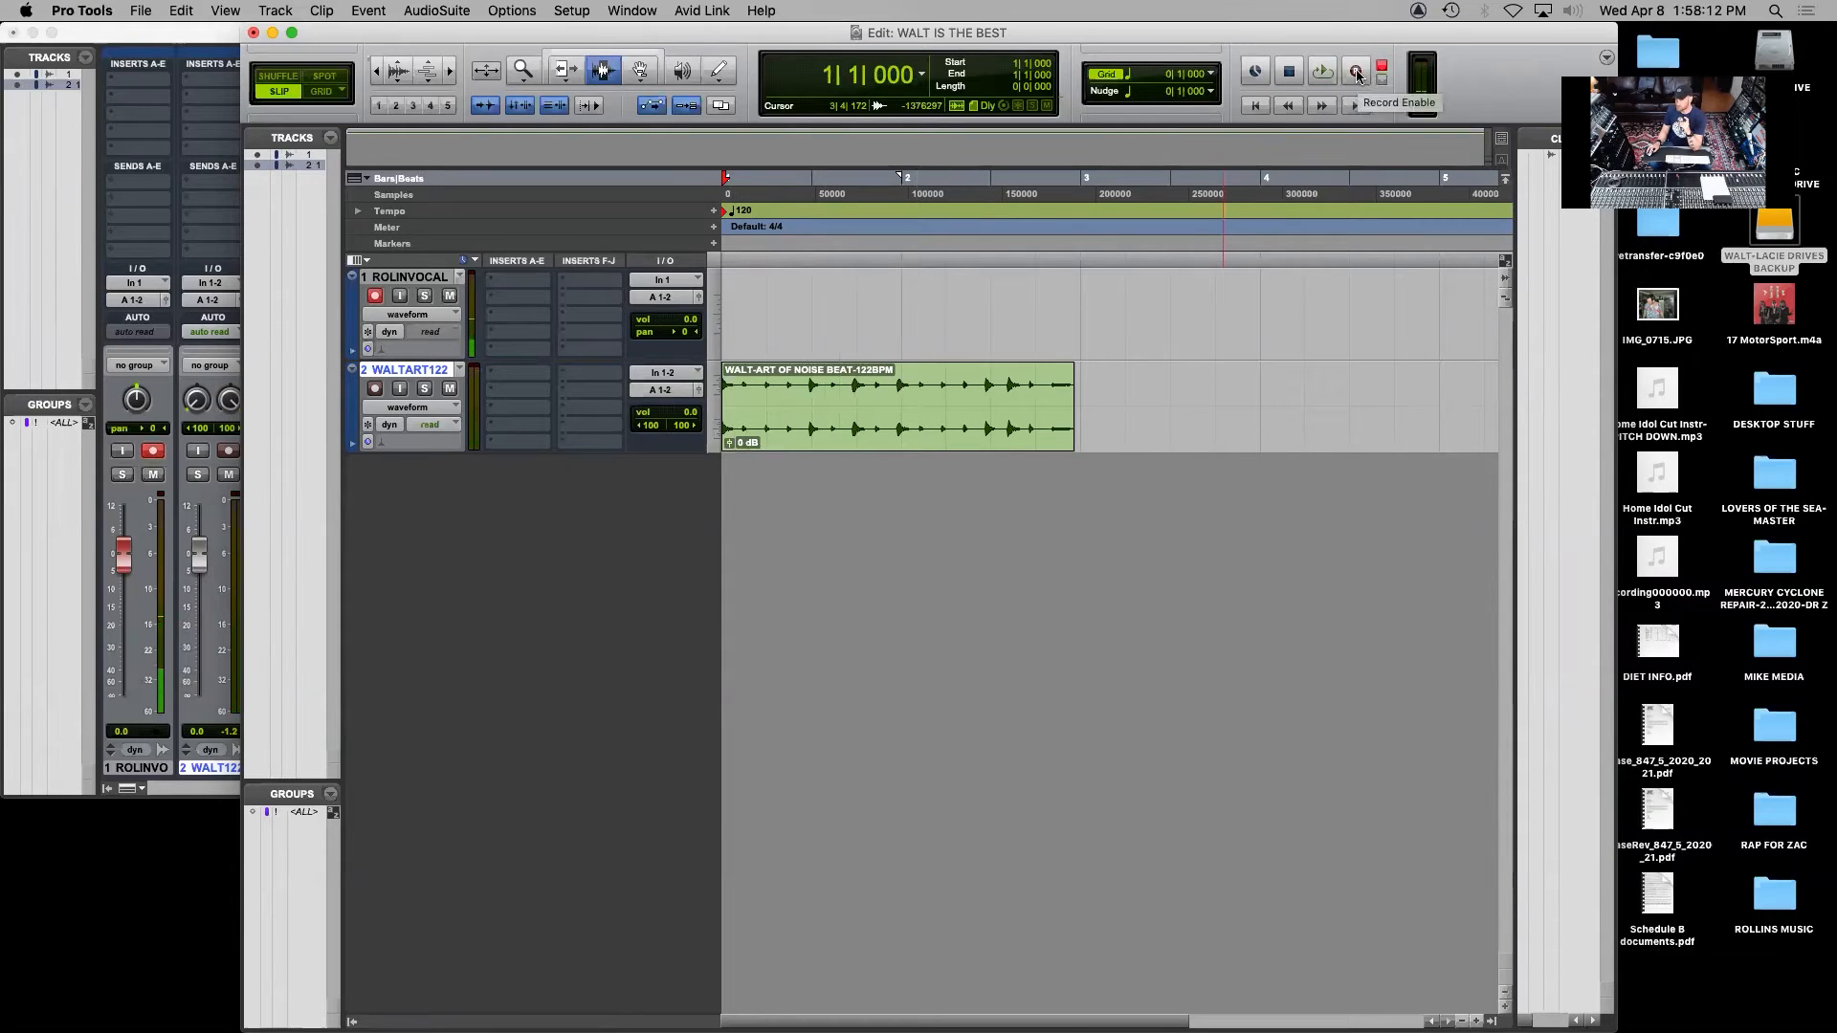
click(1358, 73)
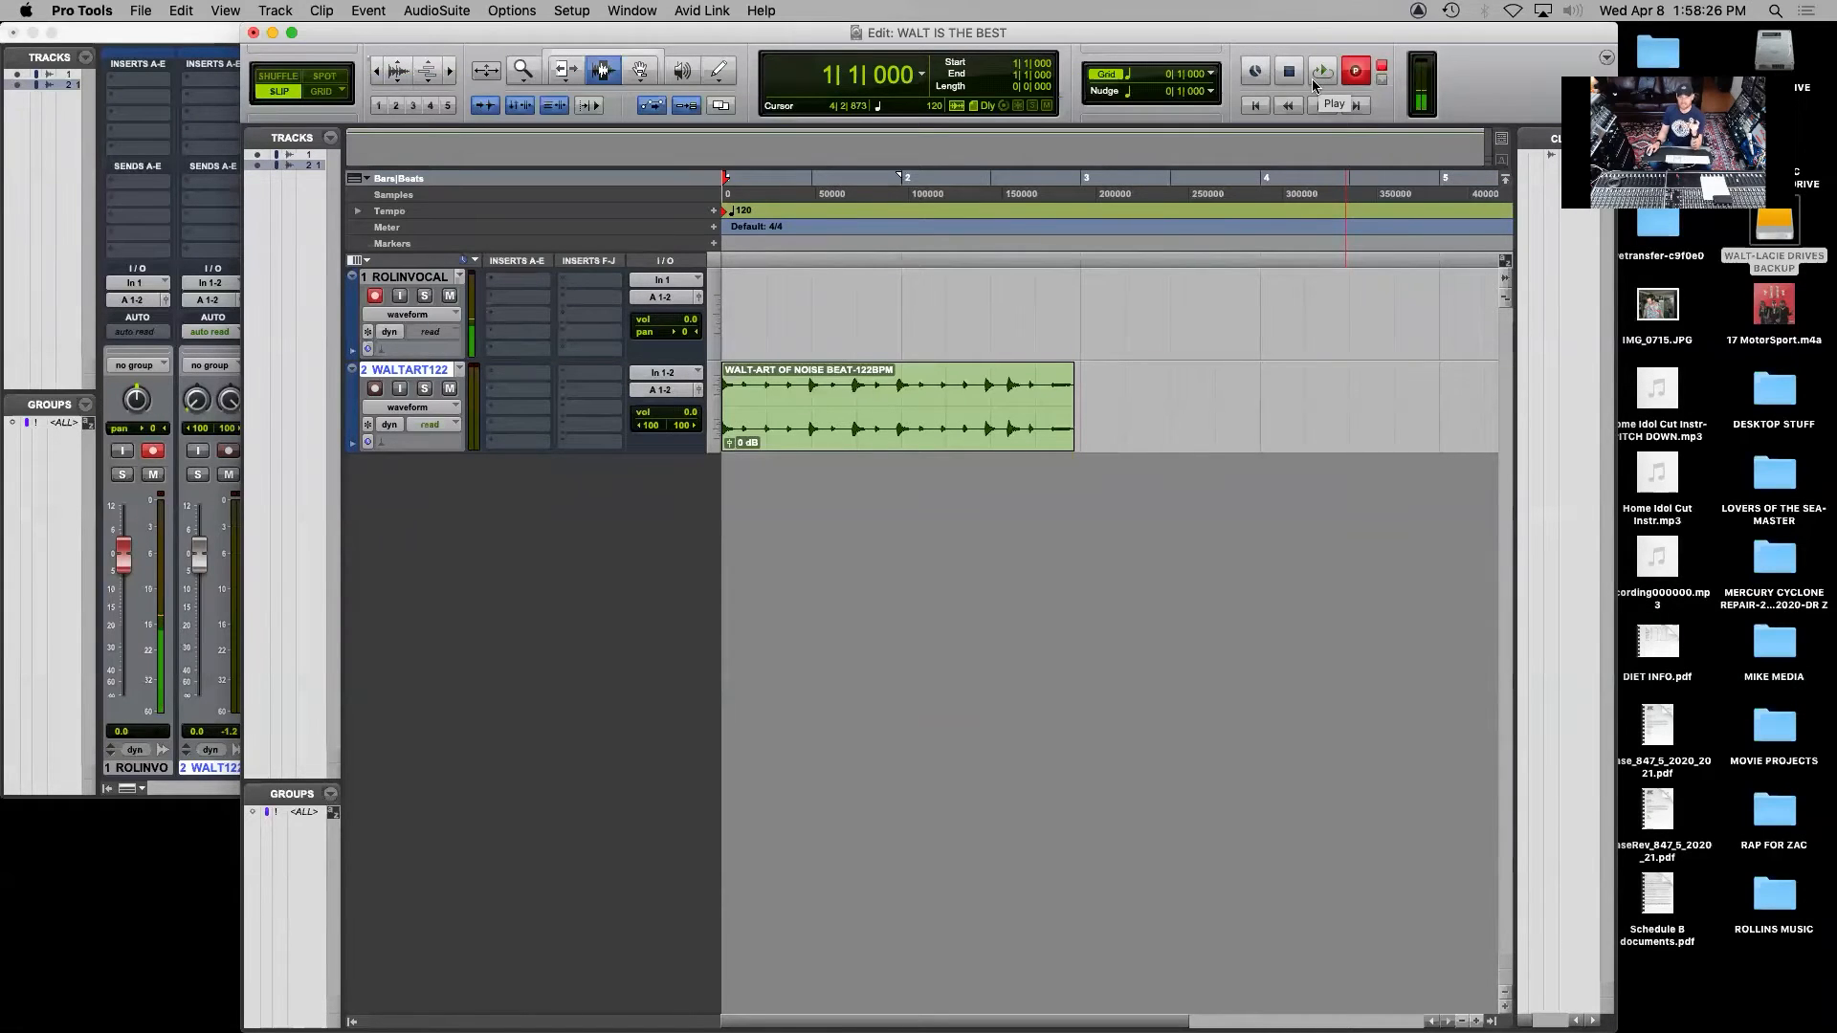
click(1324, 72)
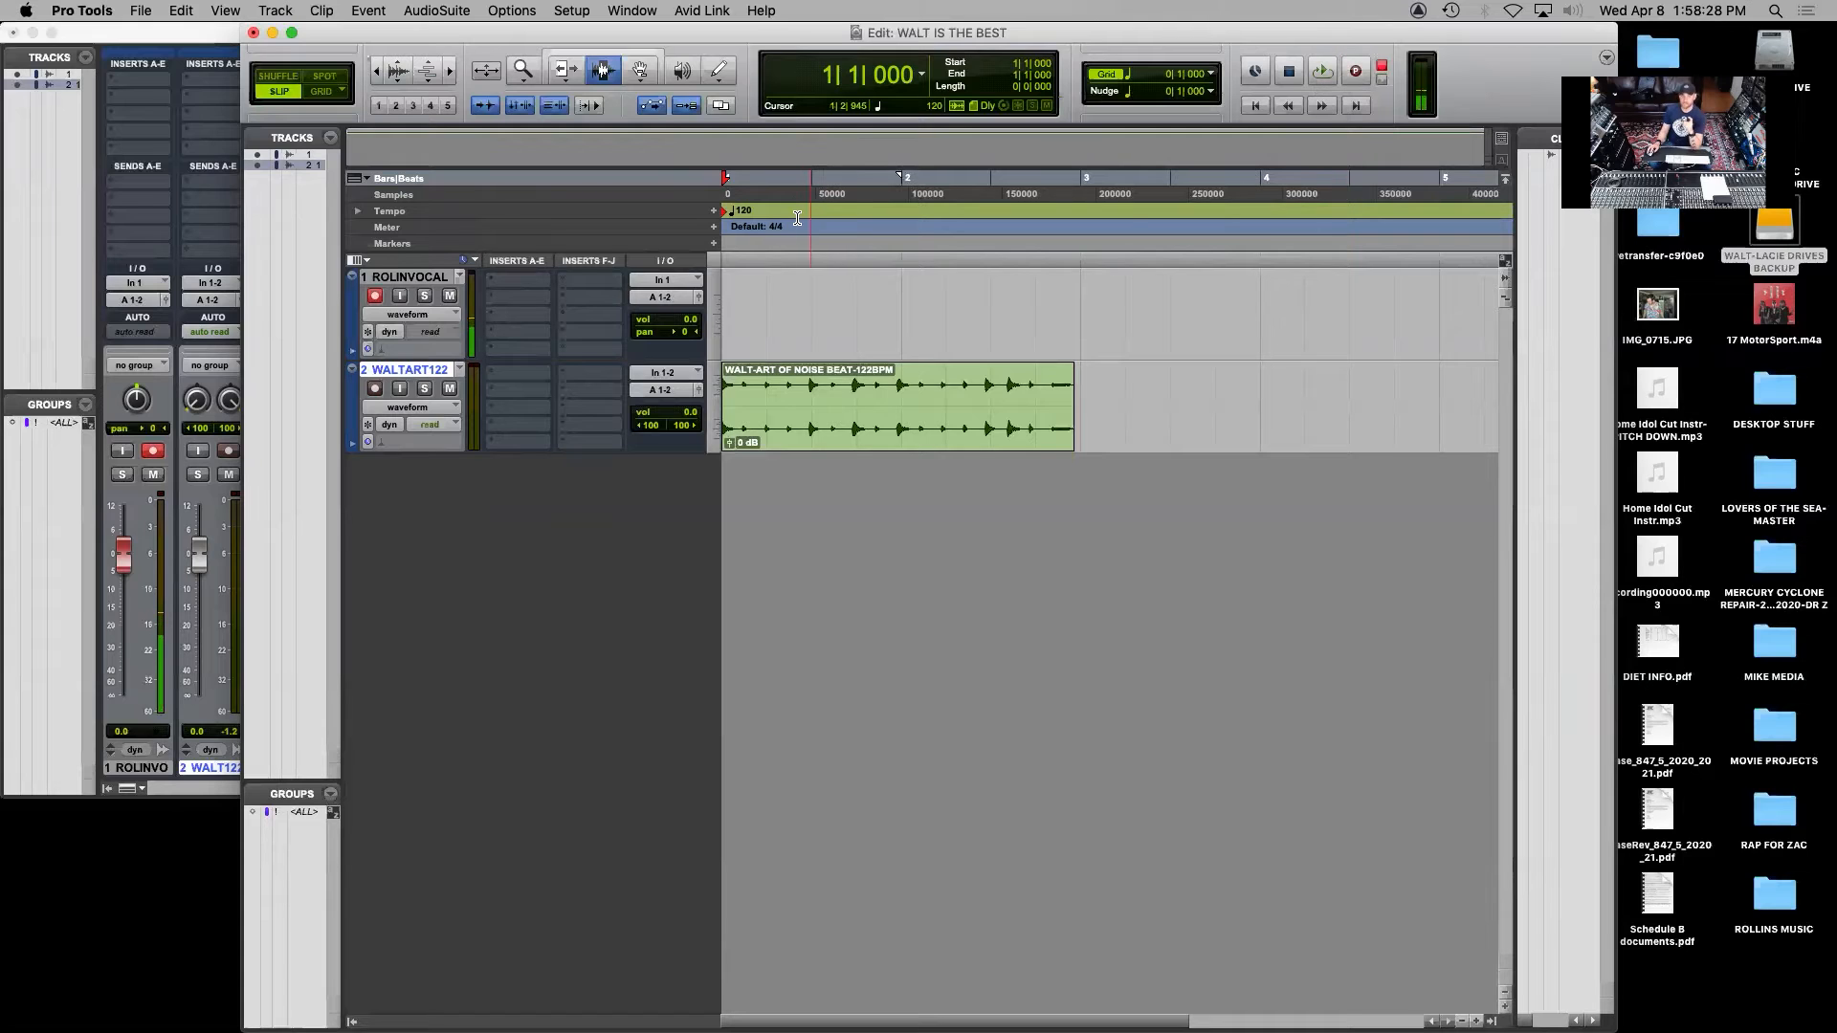
click(375, 297)
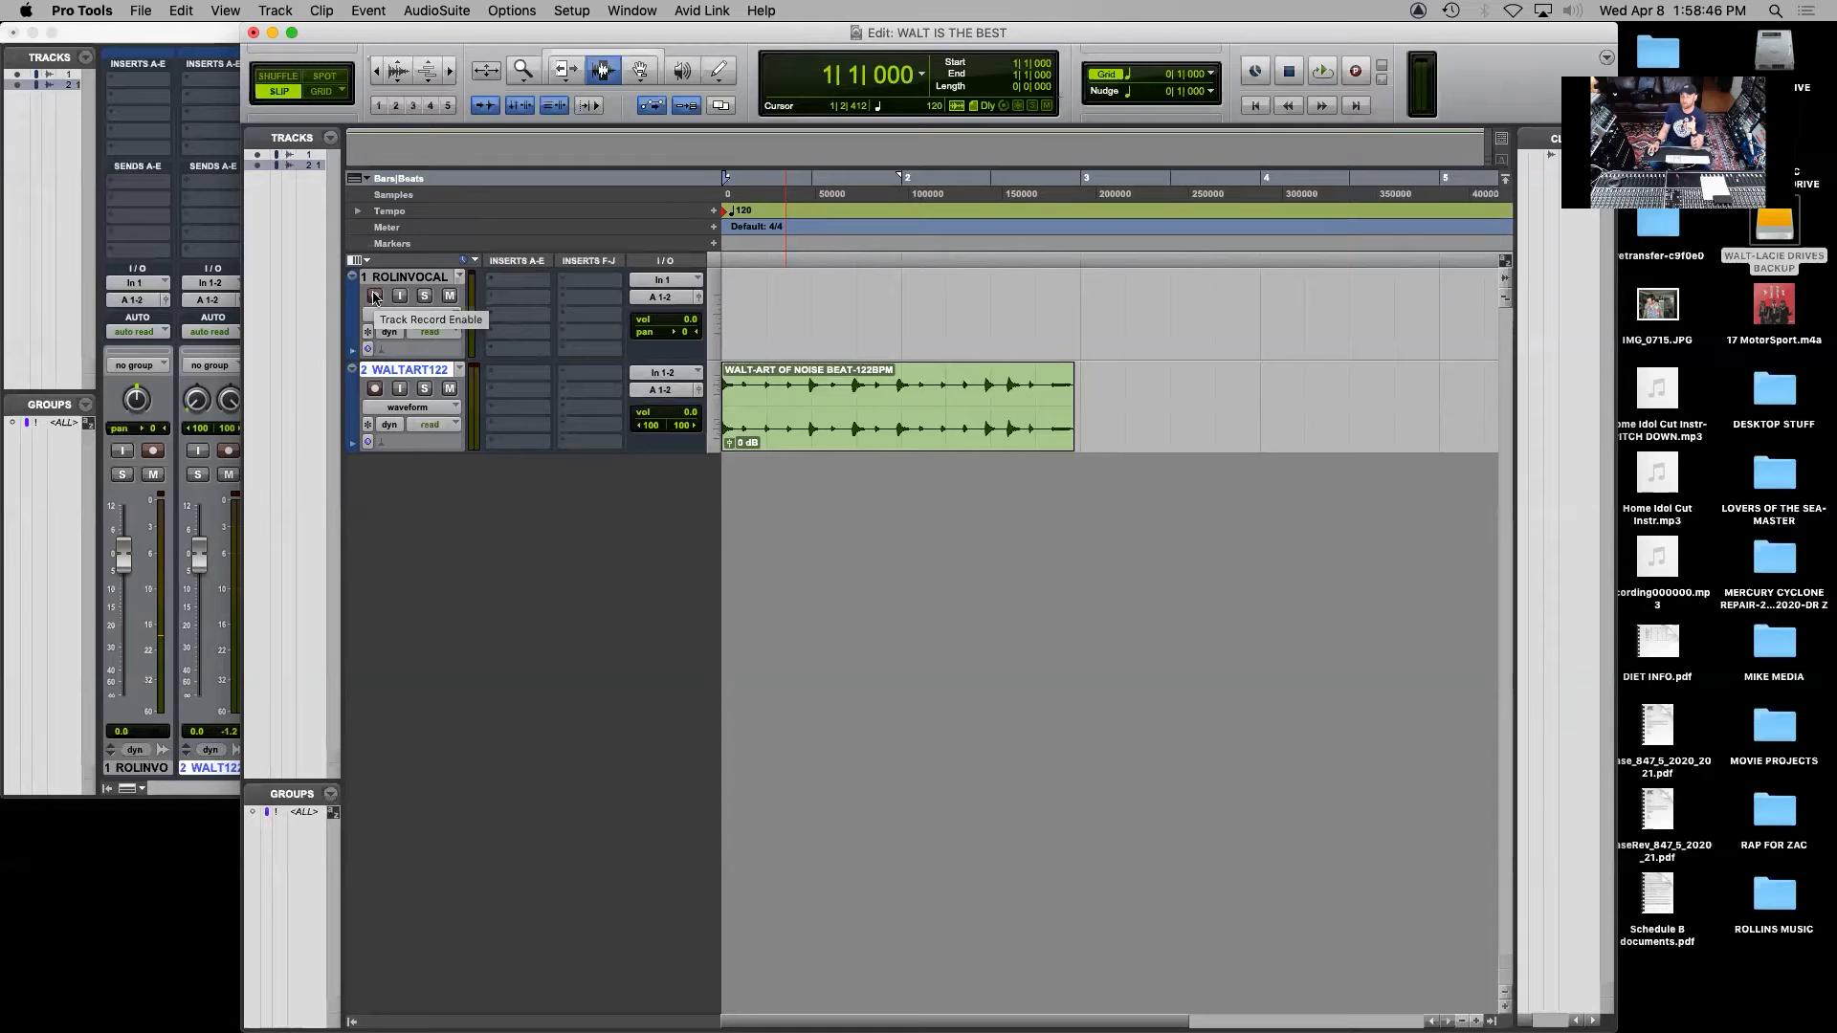
click(374, 296)
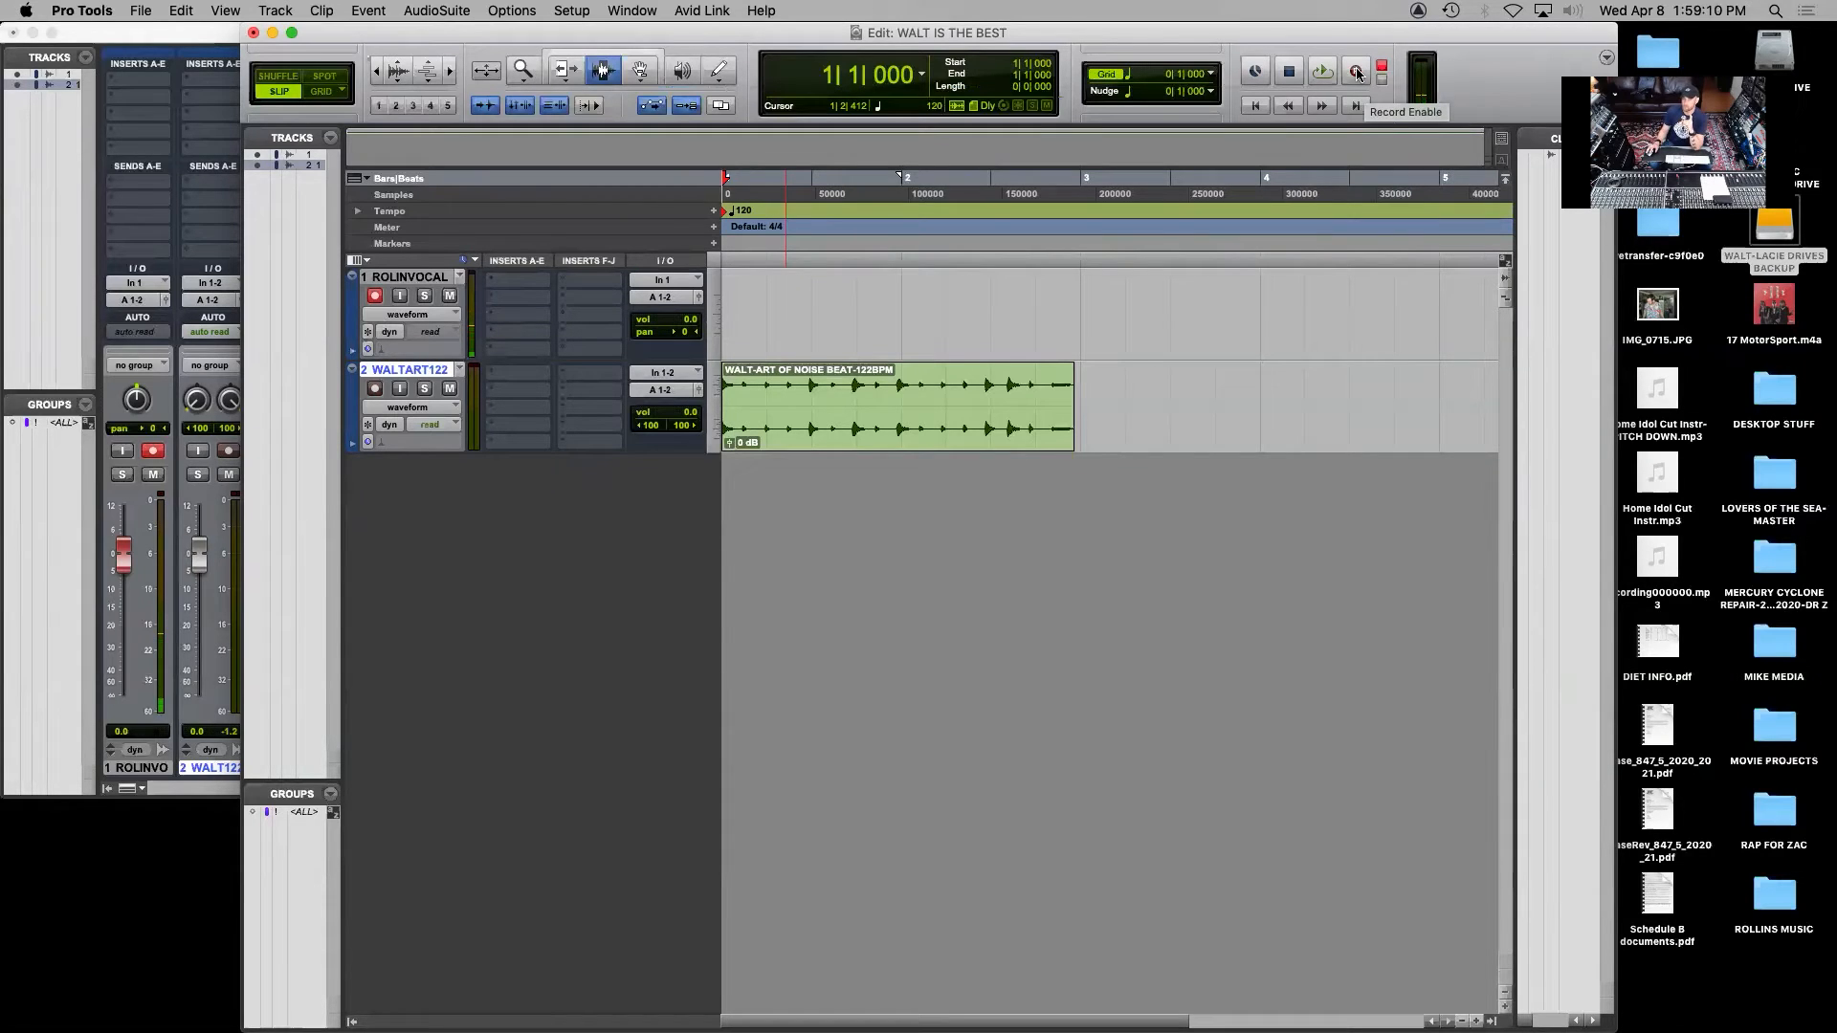
Arm the transport and record a short vocal take from the session start over the beat
click(1358, 73)
ctrl+click(1358, 73)
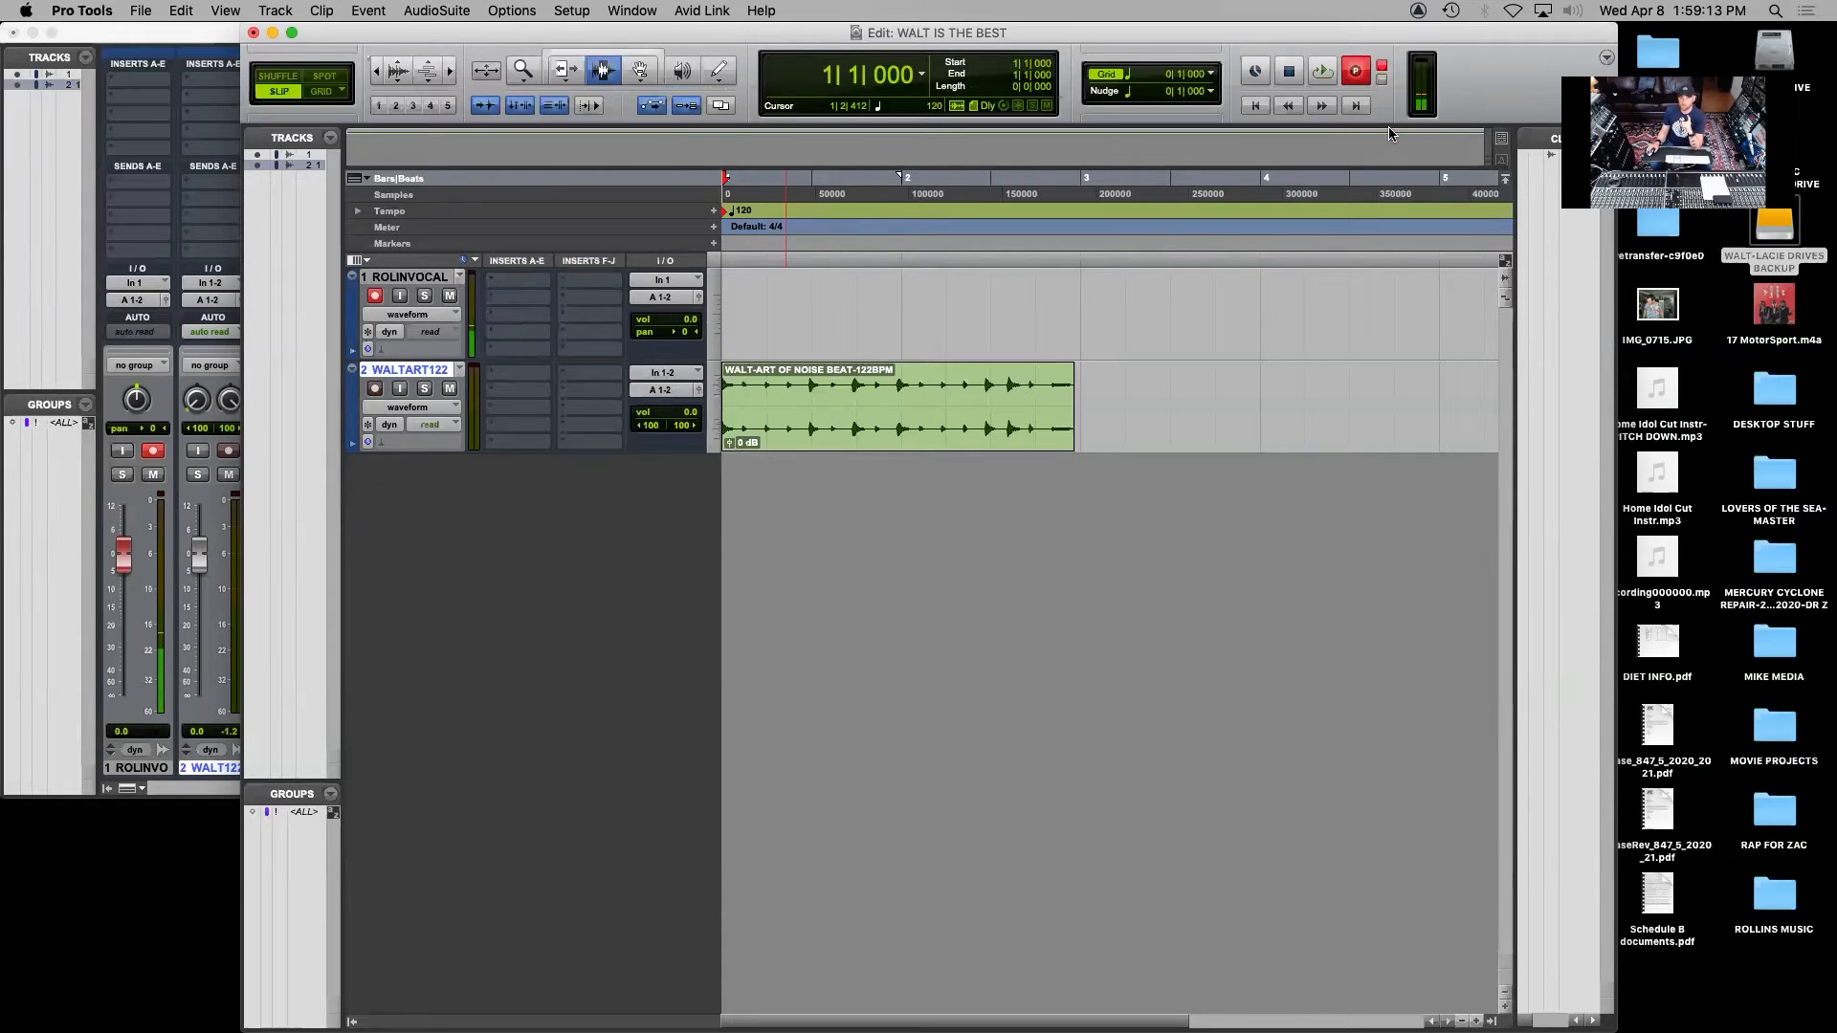
click(1323, 75)
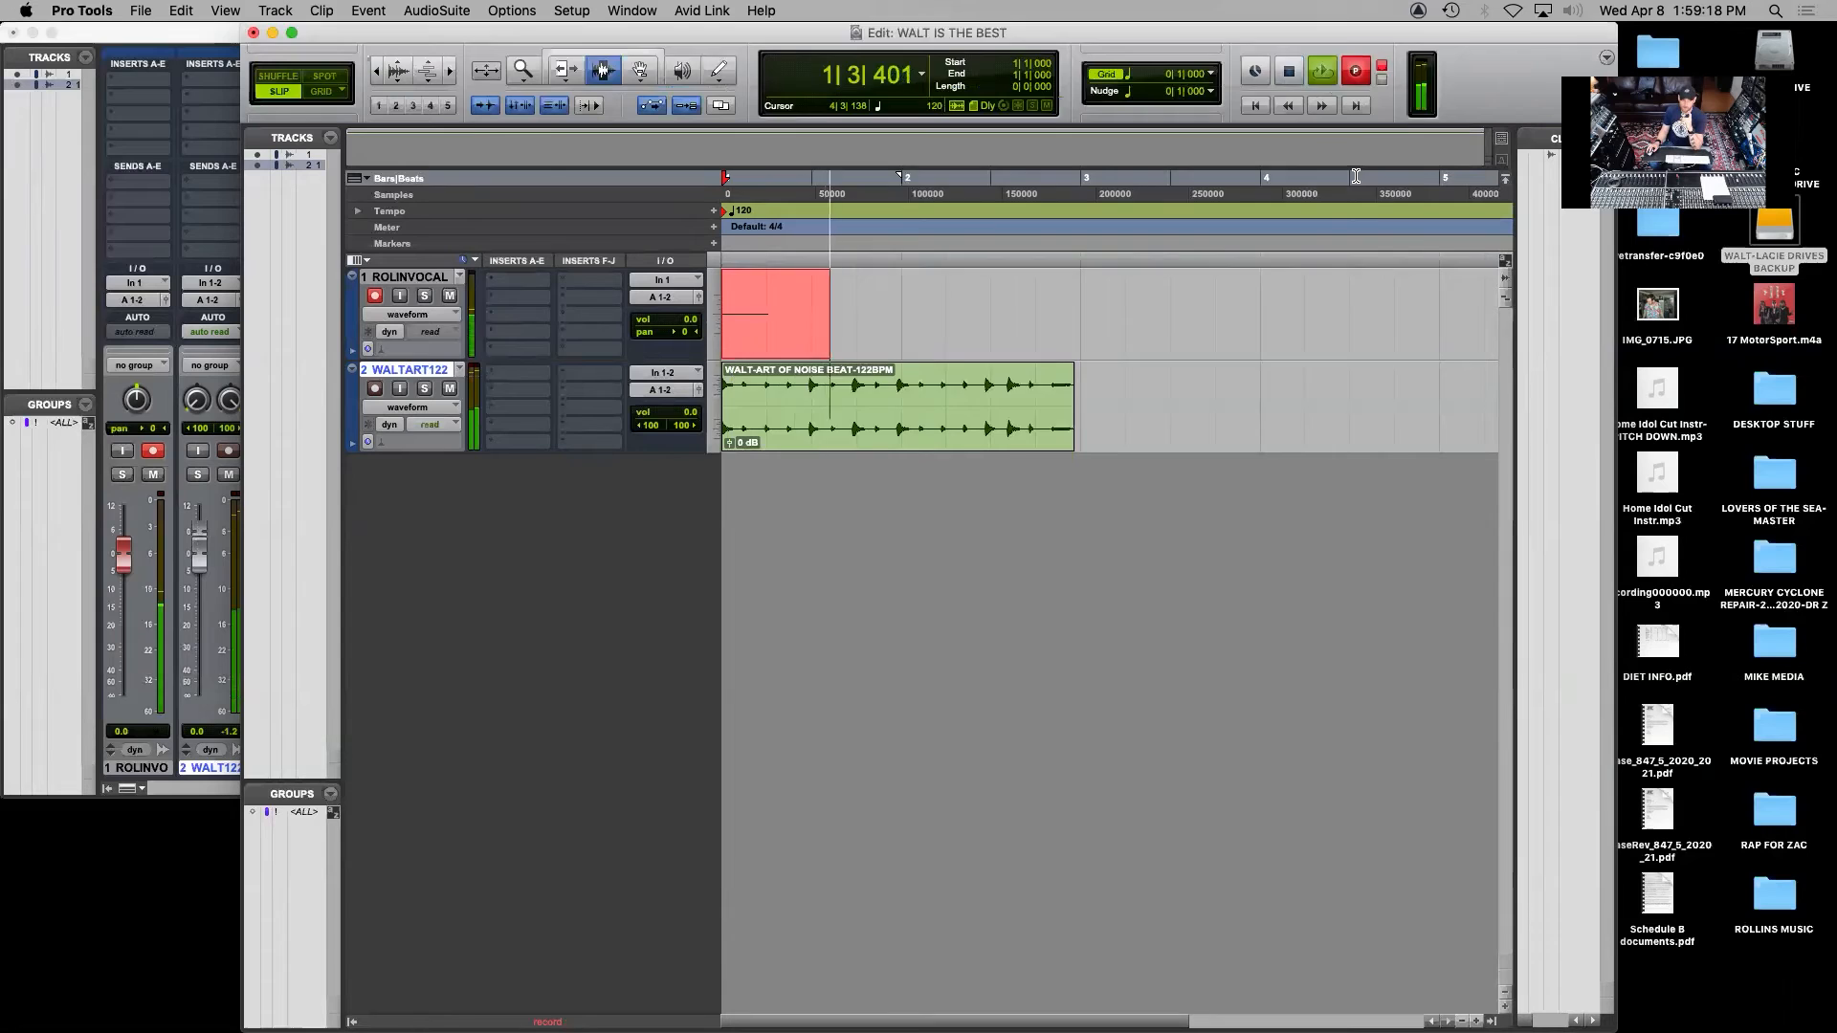
click(1289, 74)
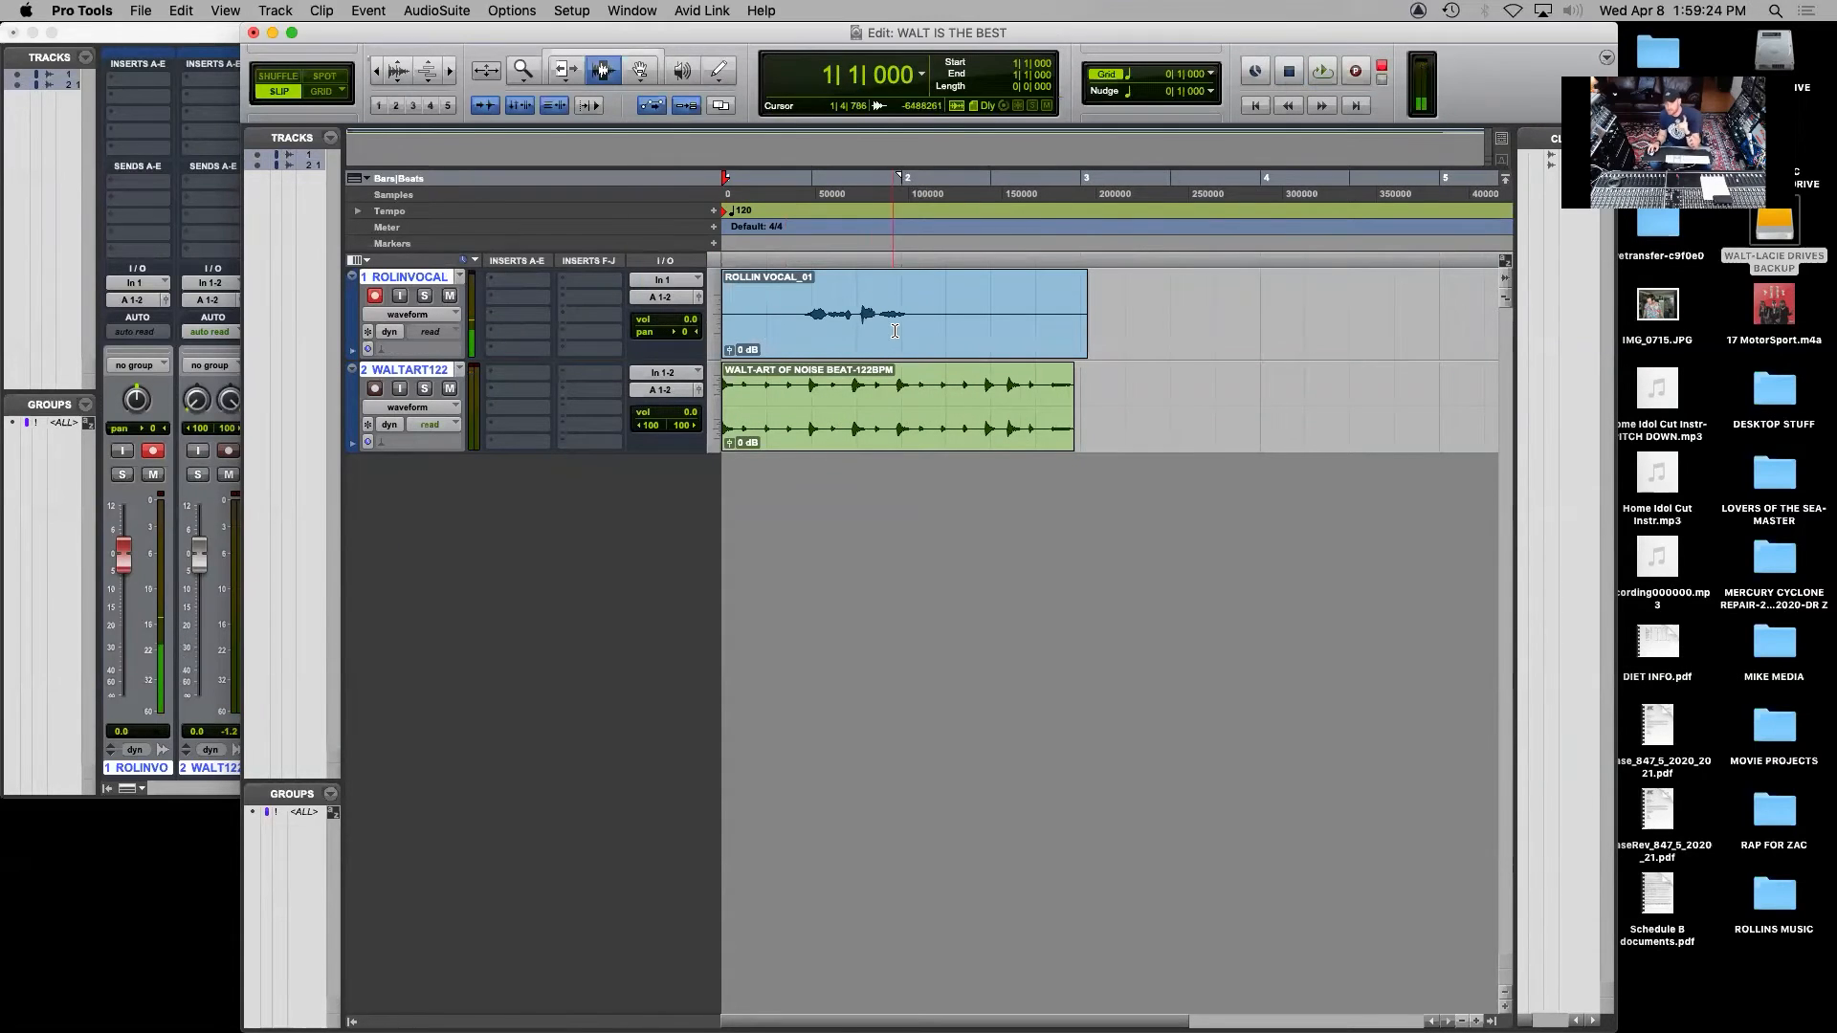
Examine the recorded vocal waveform and play the take back with the beat from the session start
drag(771, 299, 965, 295)
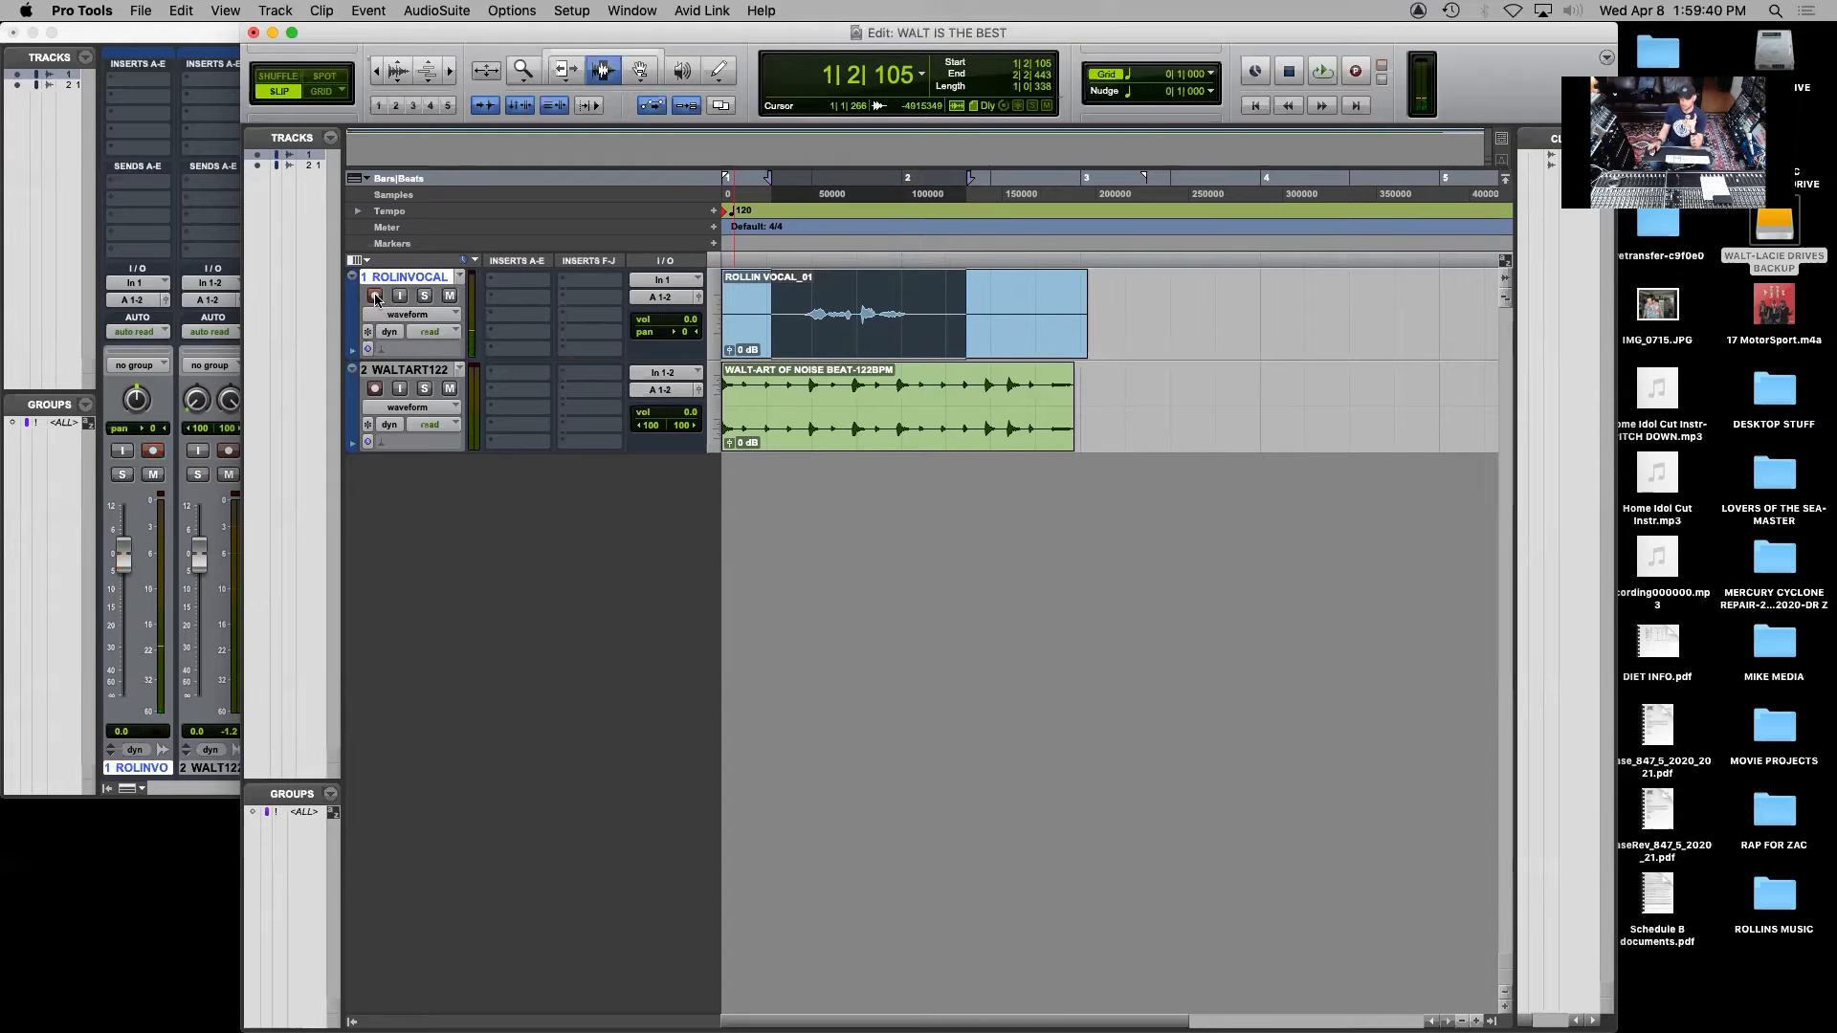
key(Return)
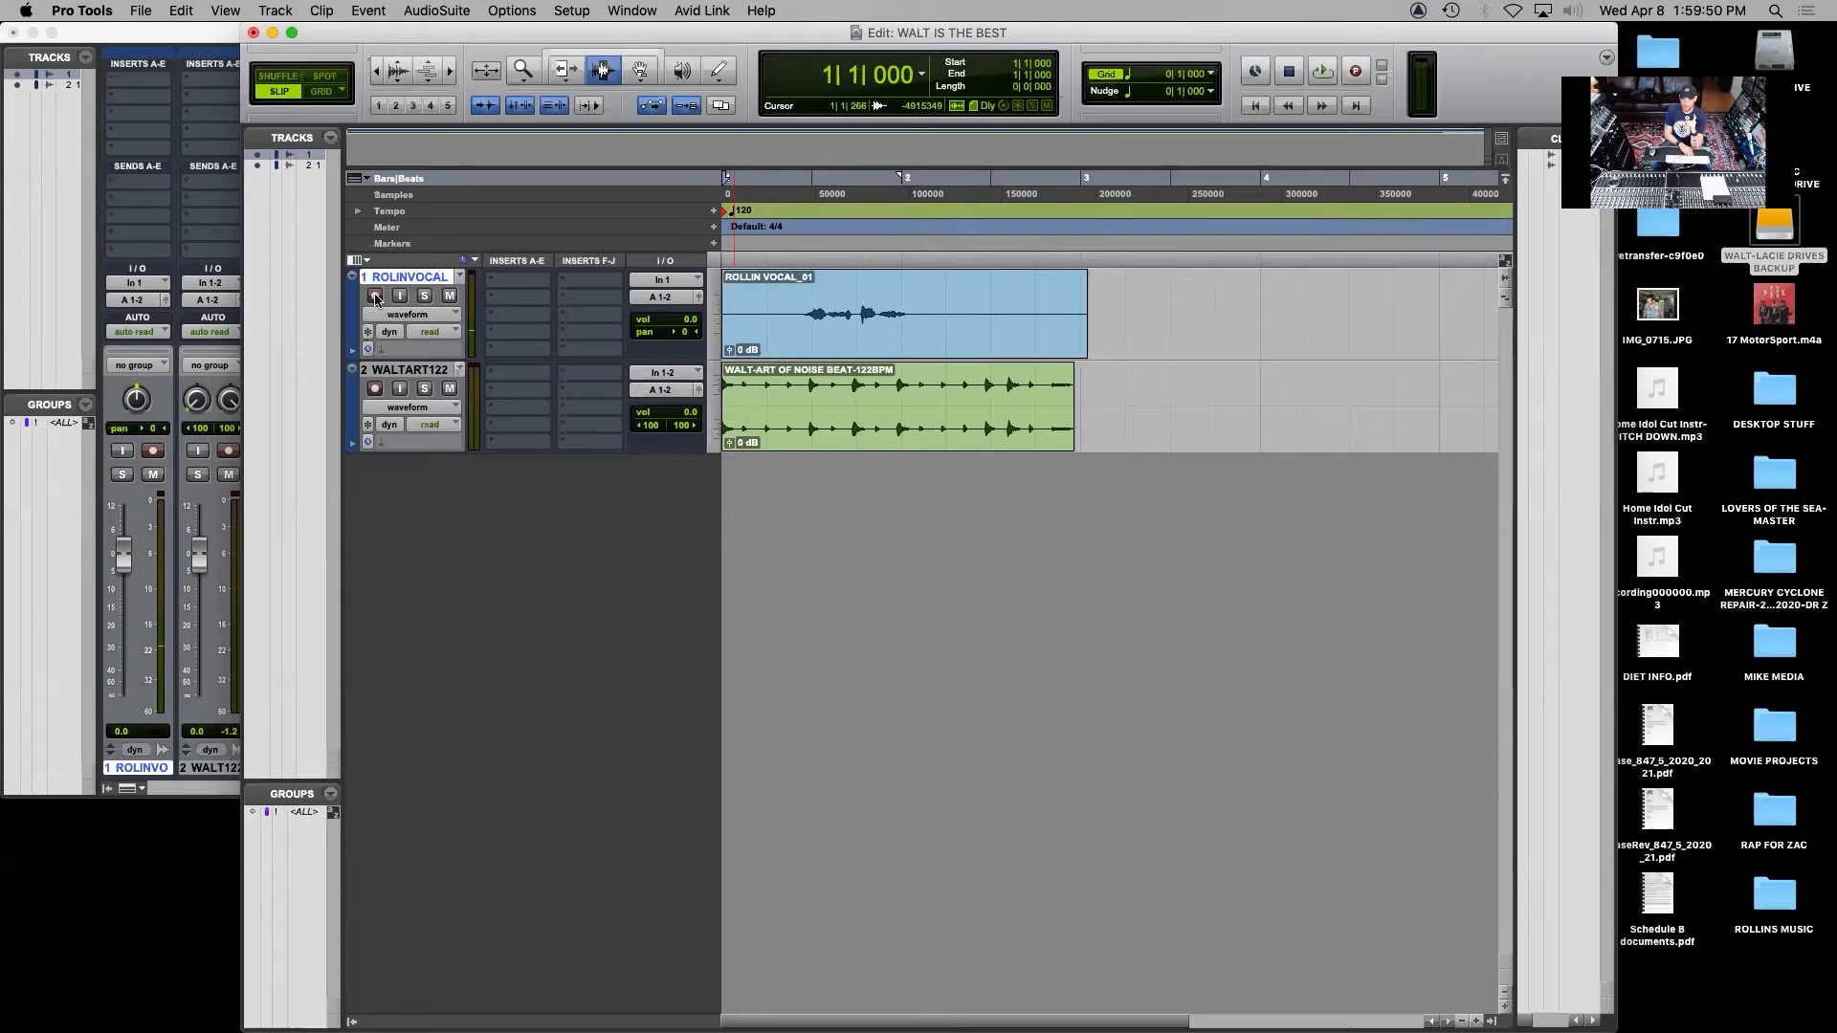
key(space)
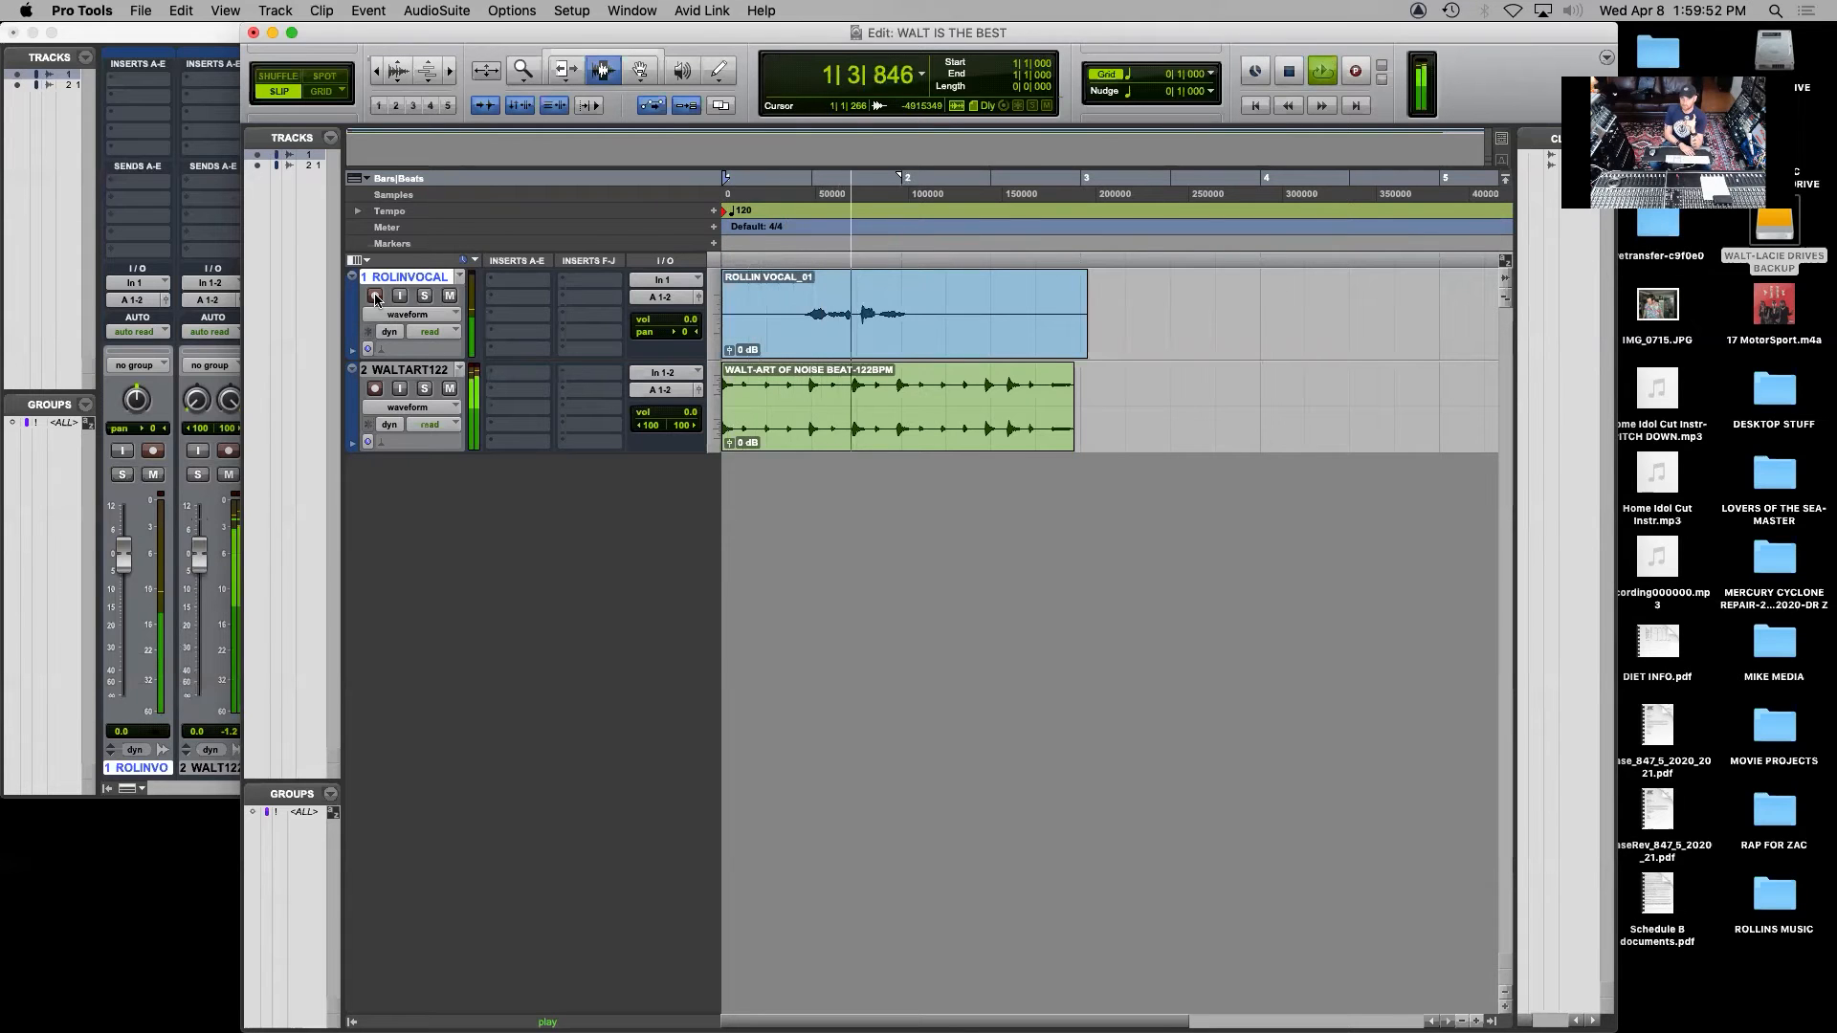
key(space)
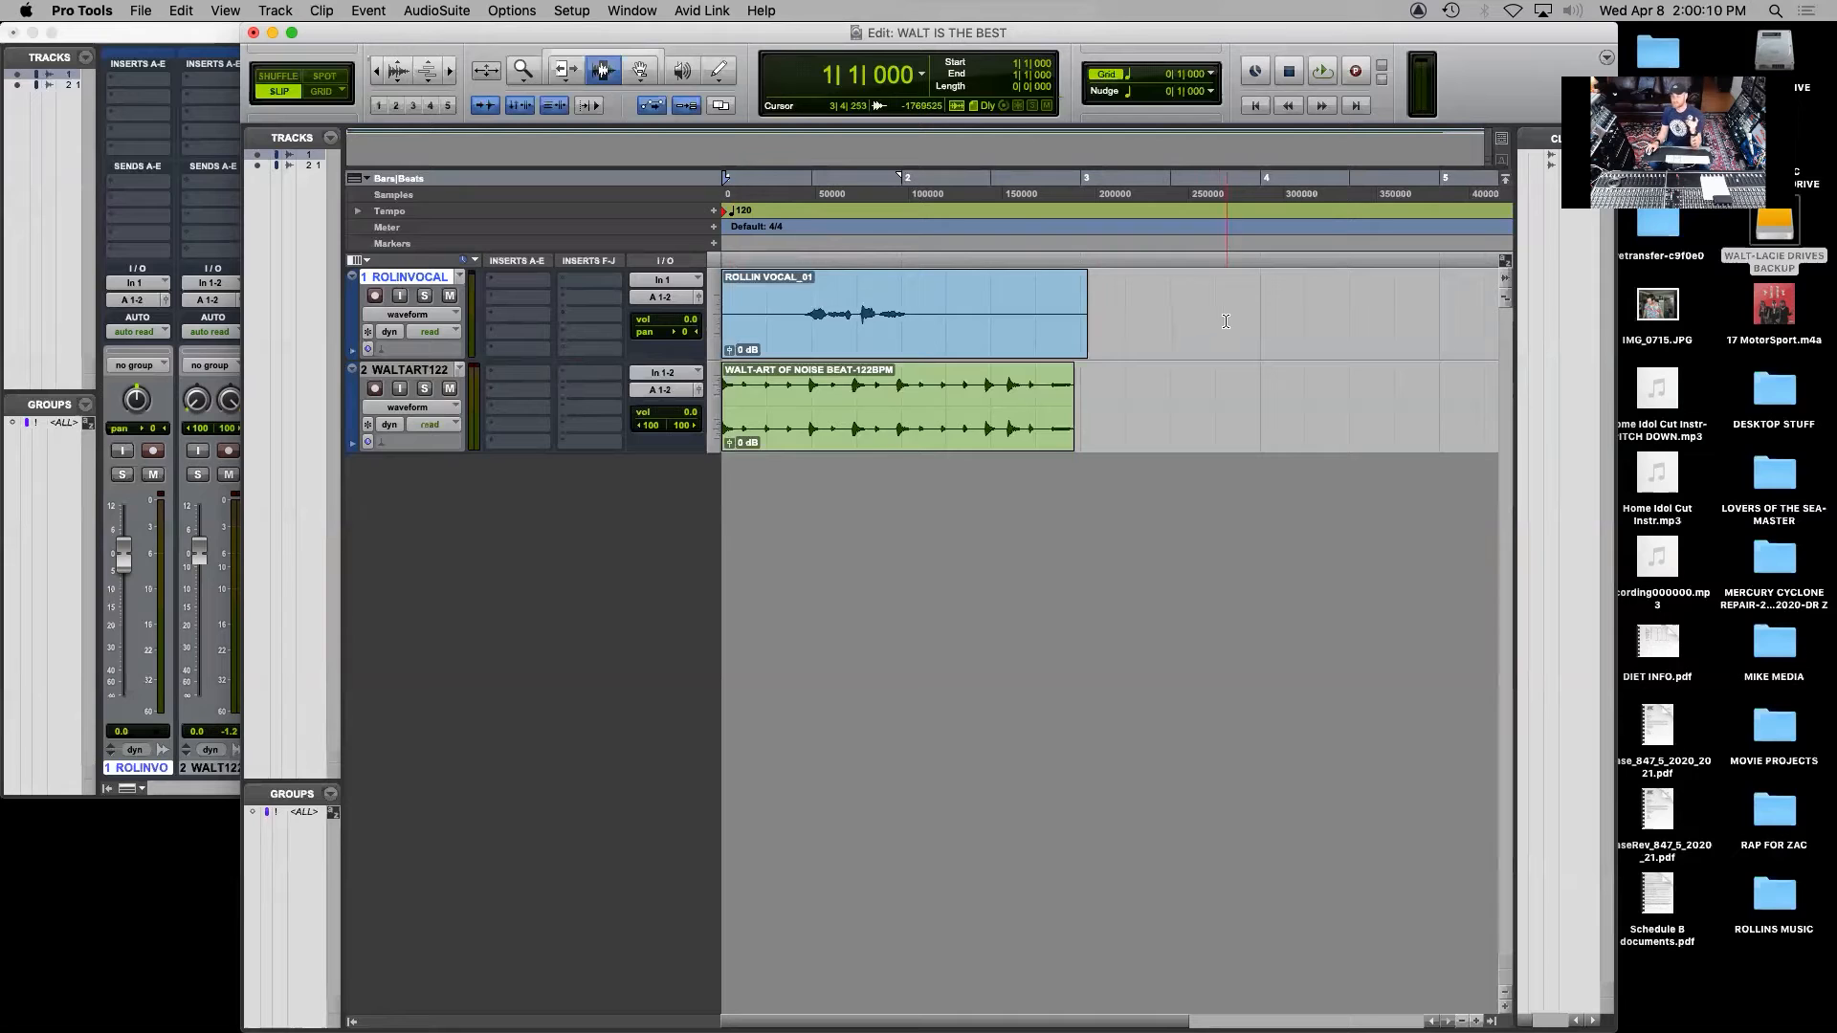
Delete the first vocal take from its track and record-enable the vocal track again
drag(1244, 320, 531, 327)
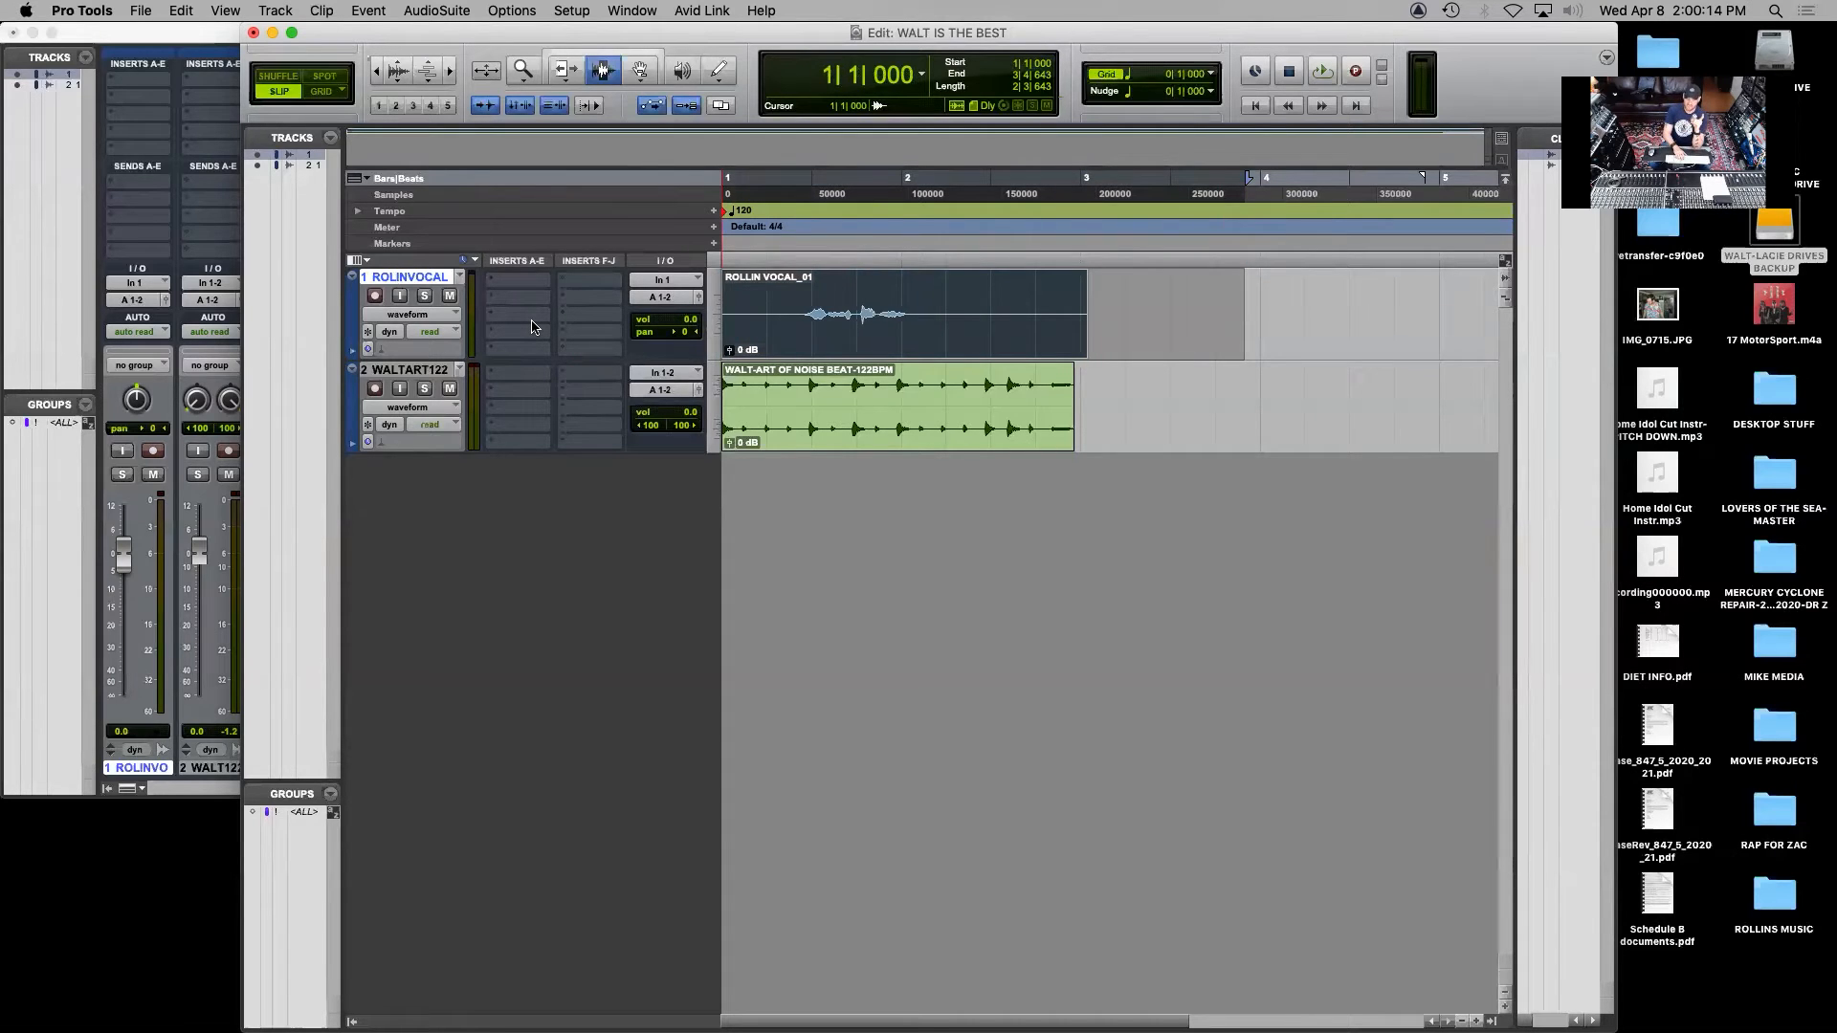
key(Delete)
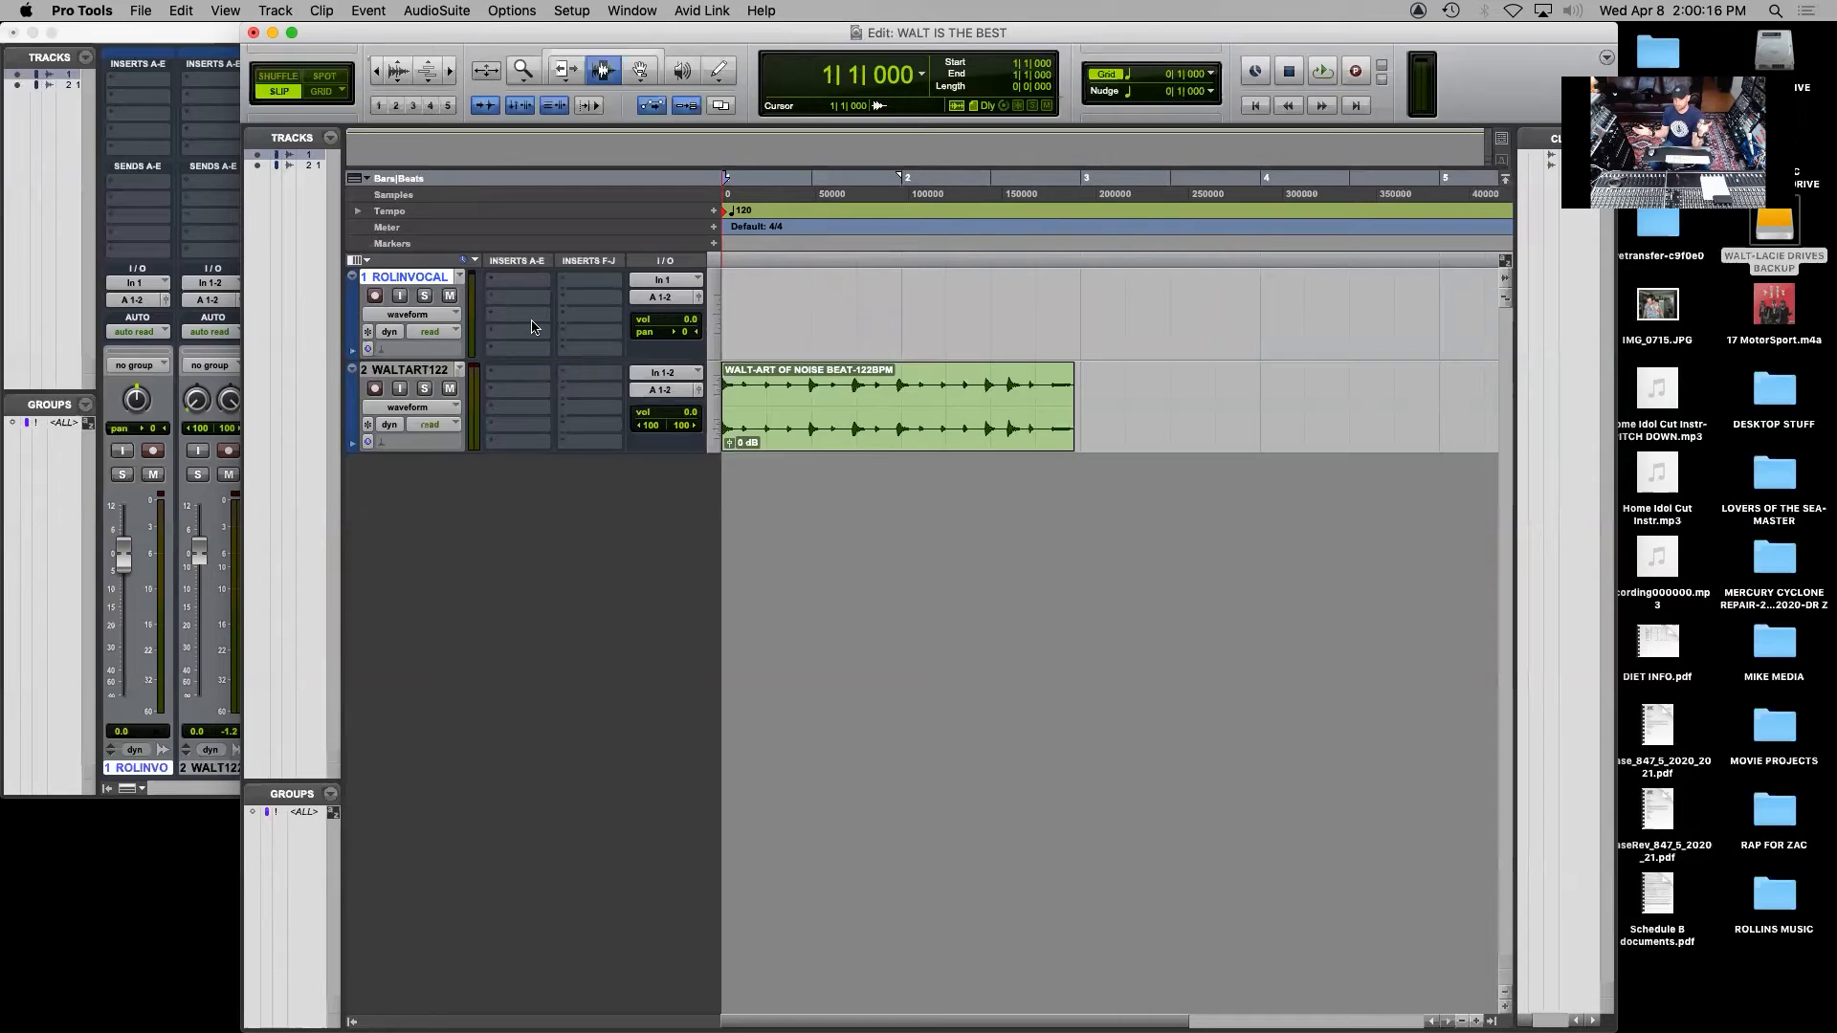
click(374, 297)
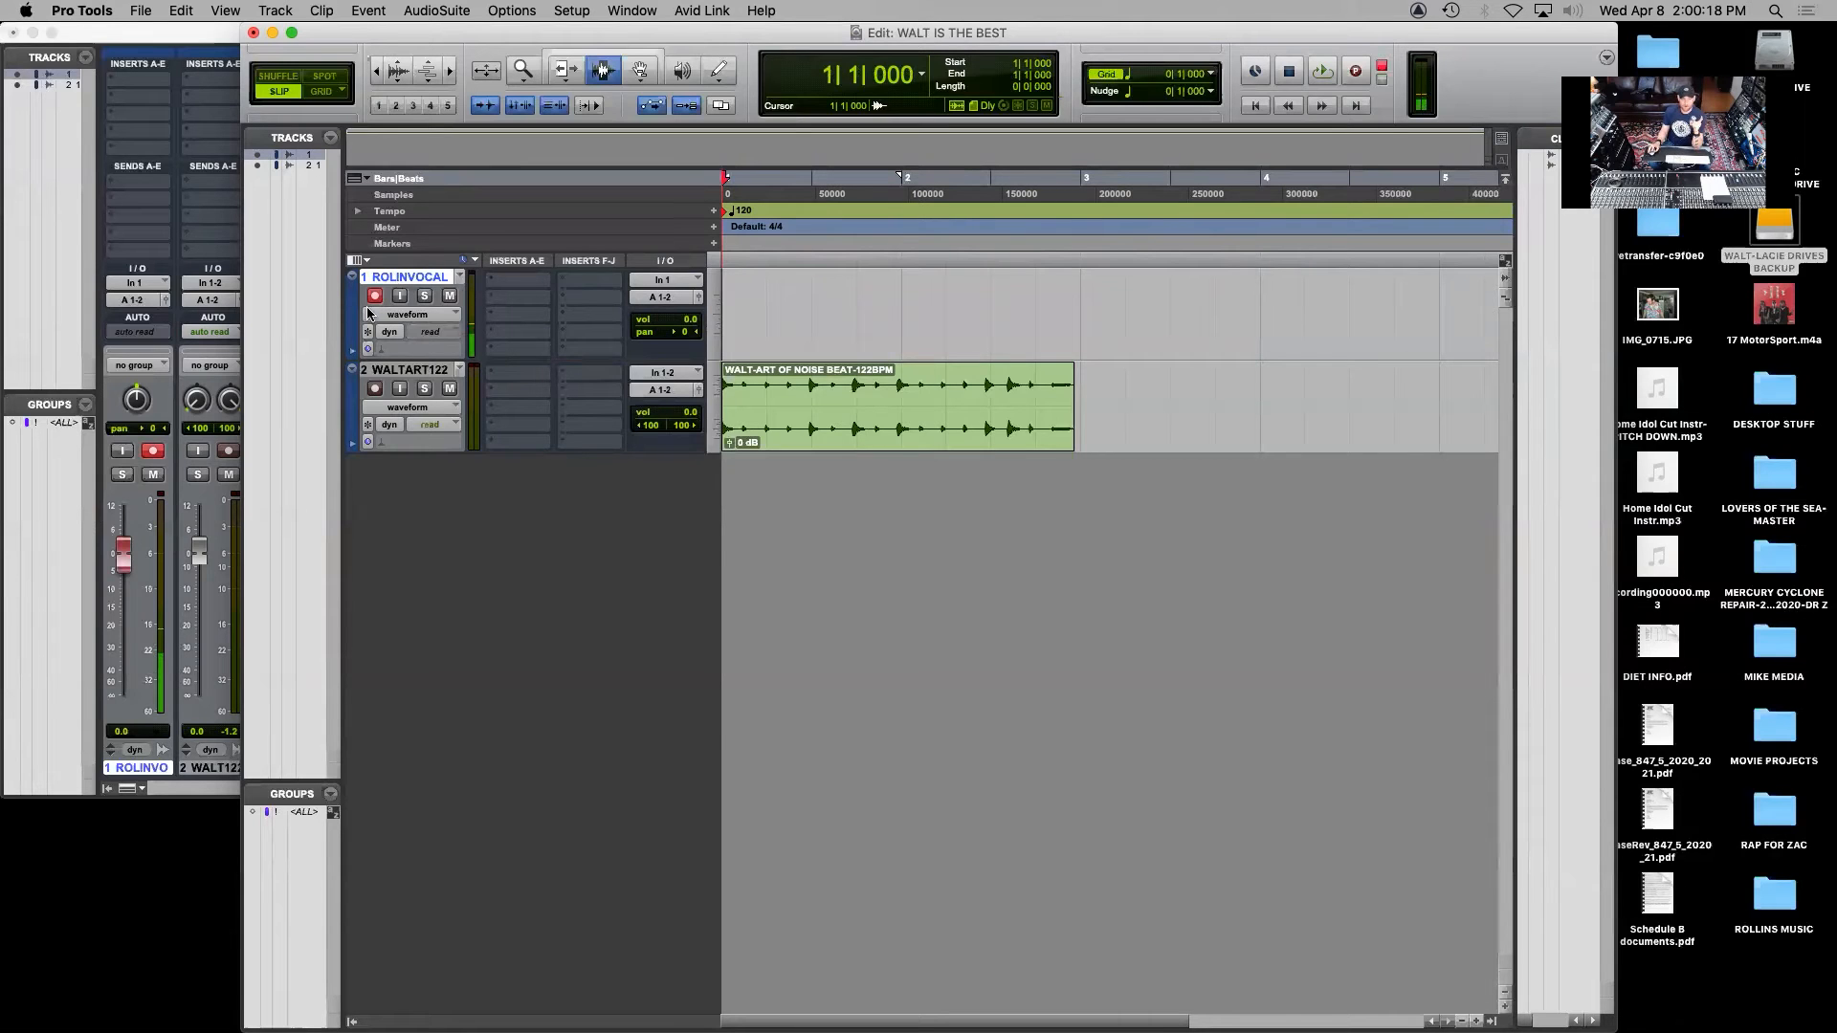
Switch to System Preferences, raise the Samson Meteorite Mic's sound input volume to about 15 percent of its range, and close the preferences
click(26, 11)
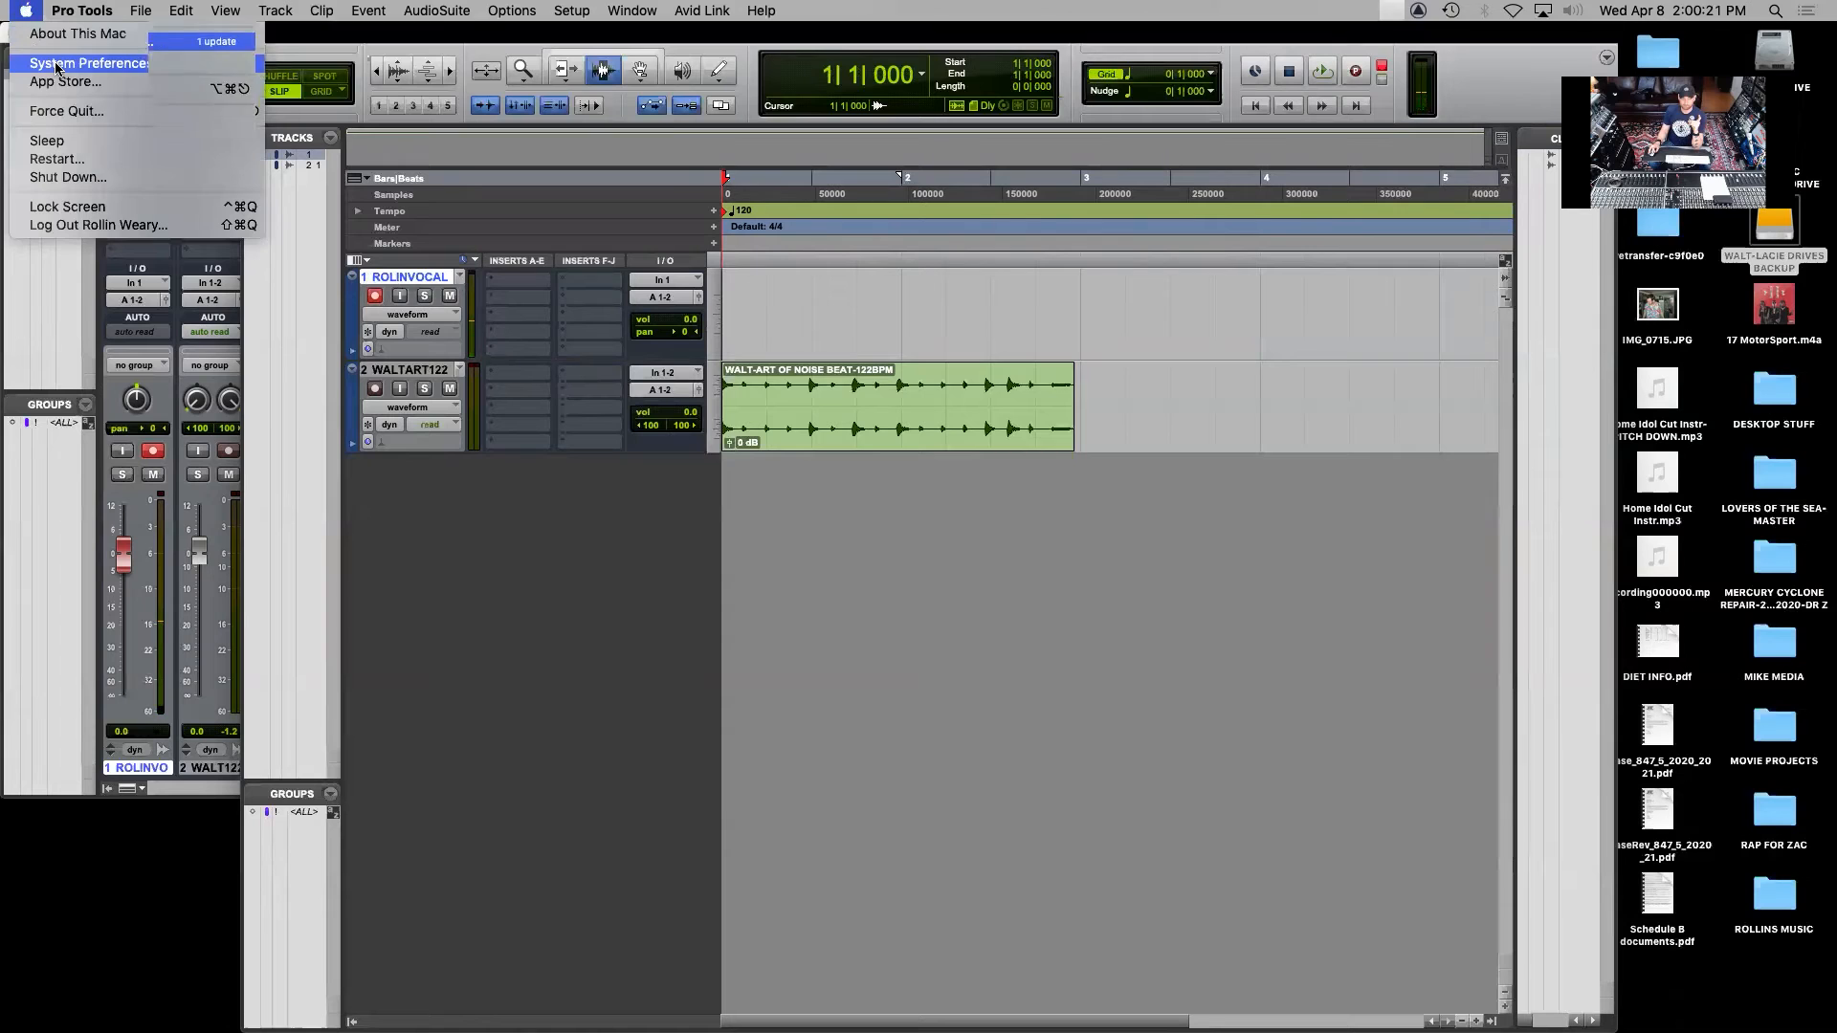
click(922, 255)
click(1481, 375)
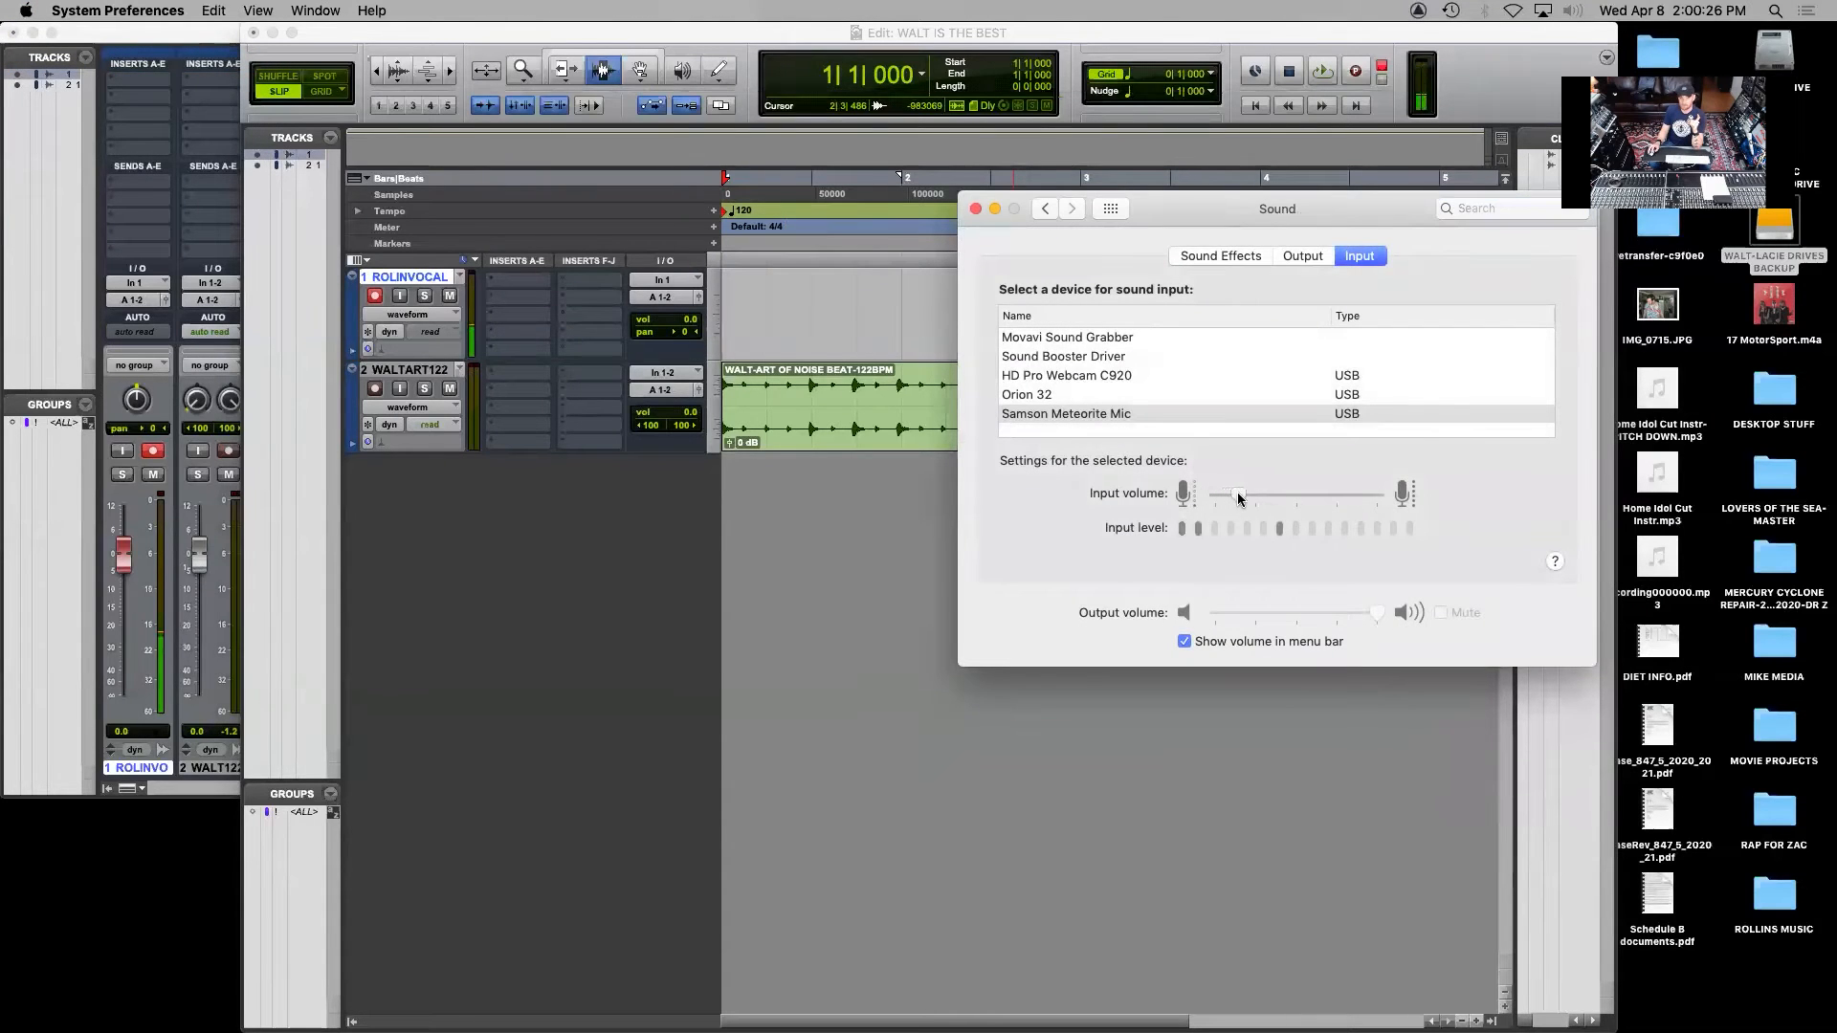
drag(1250, 492, 1236, 493)
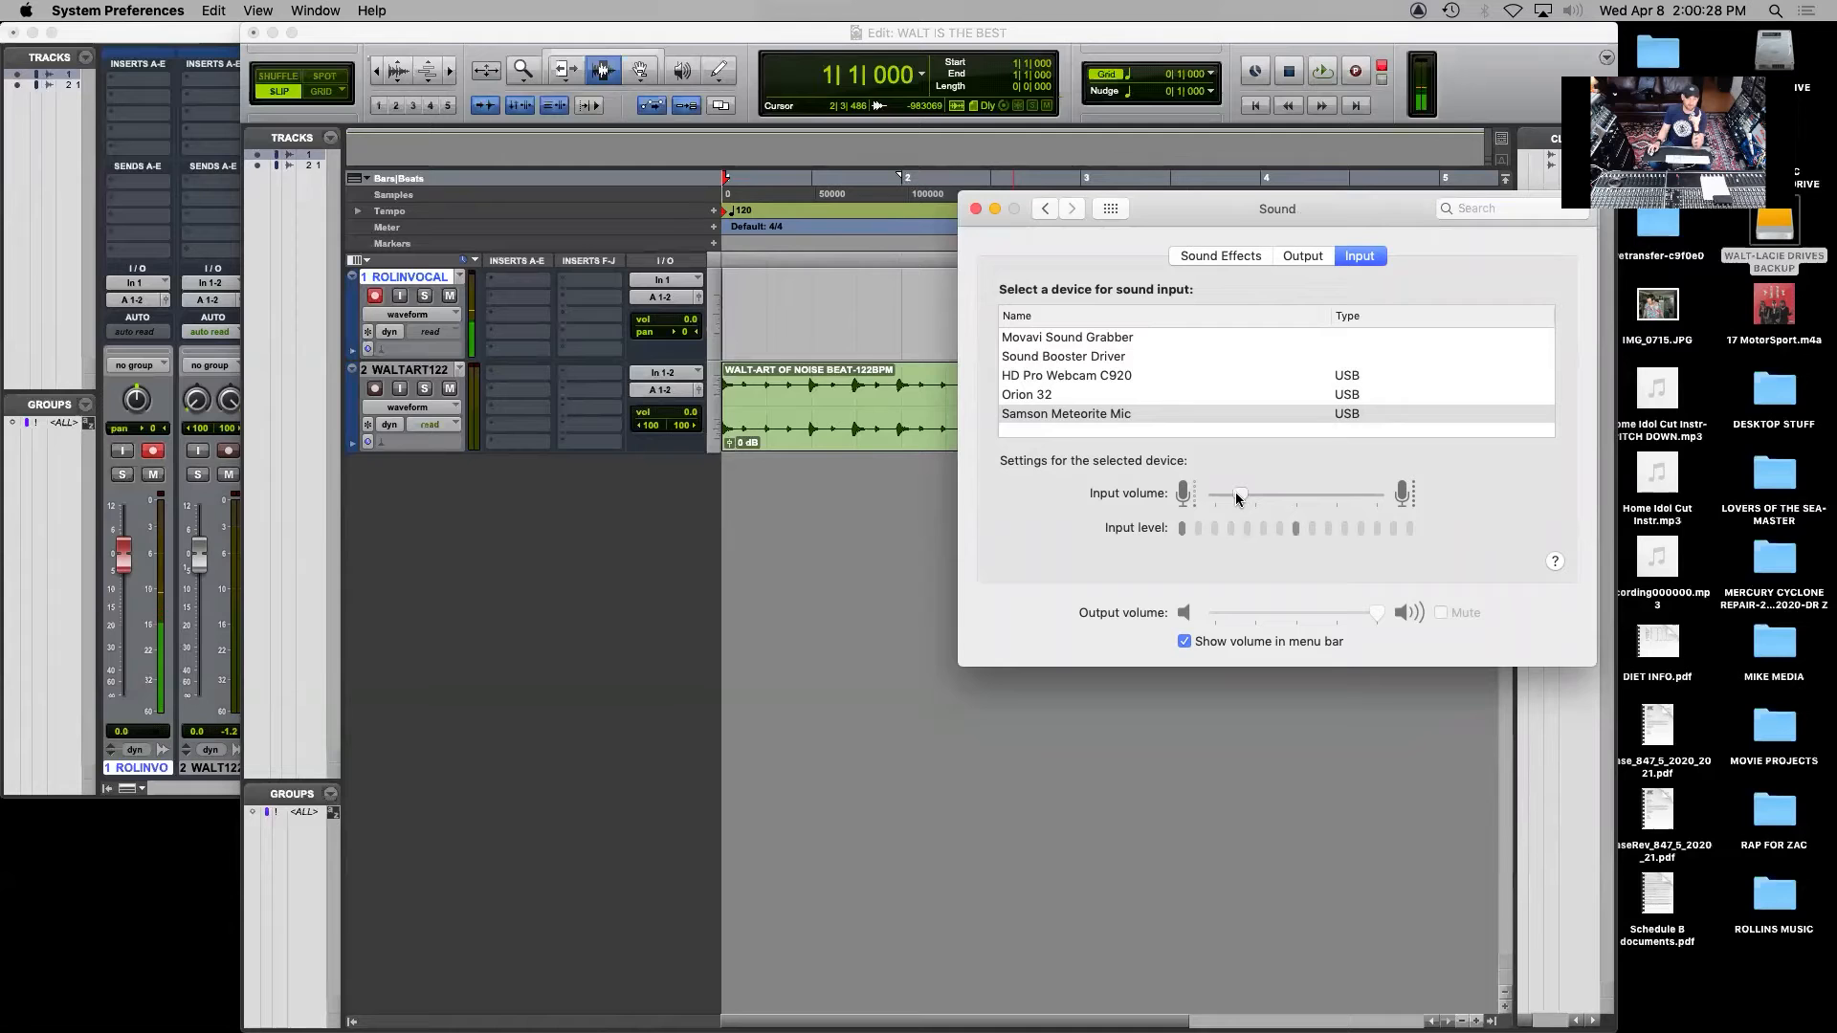
click(976, 209)
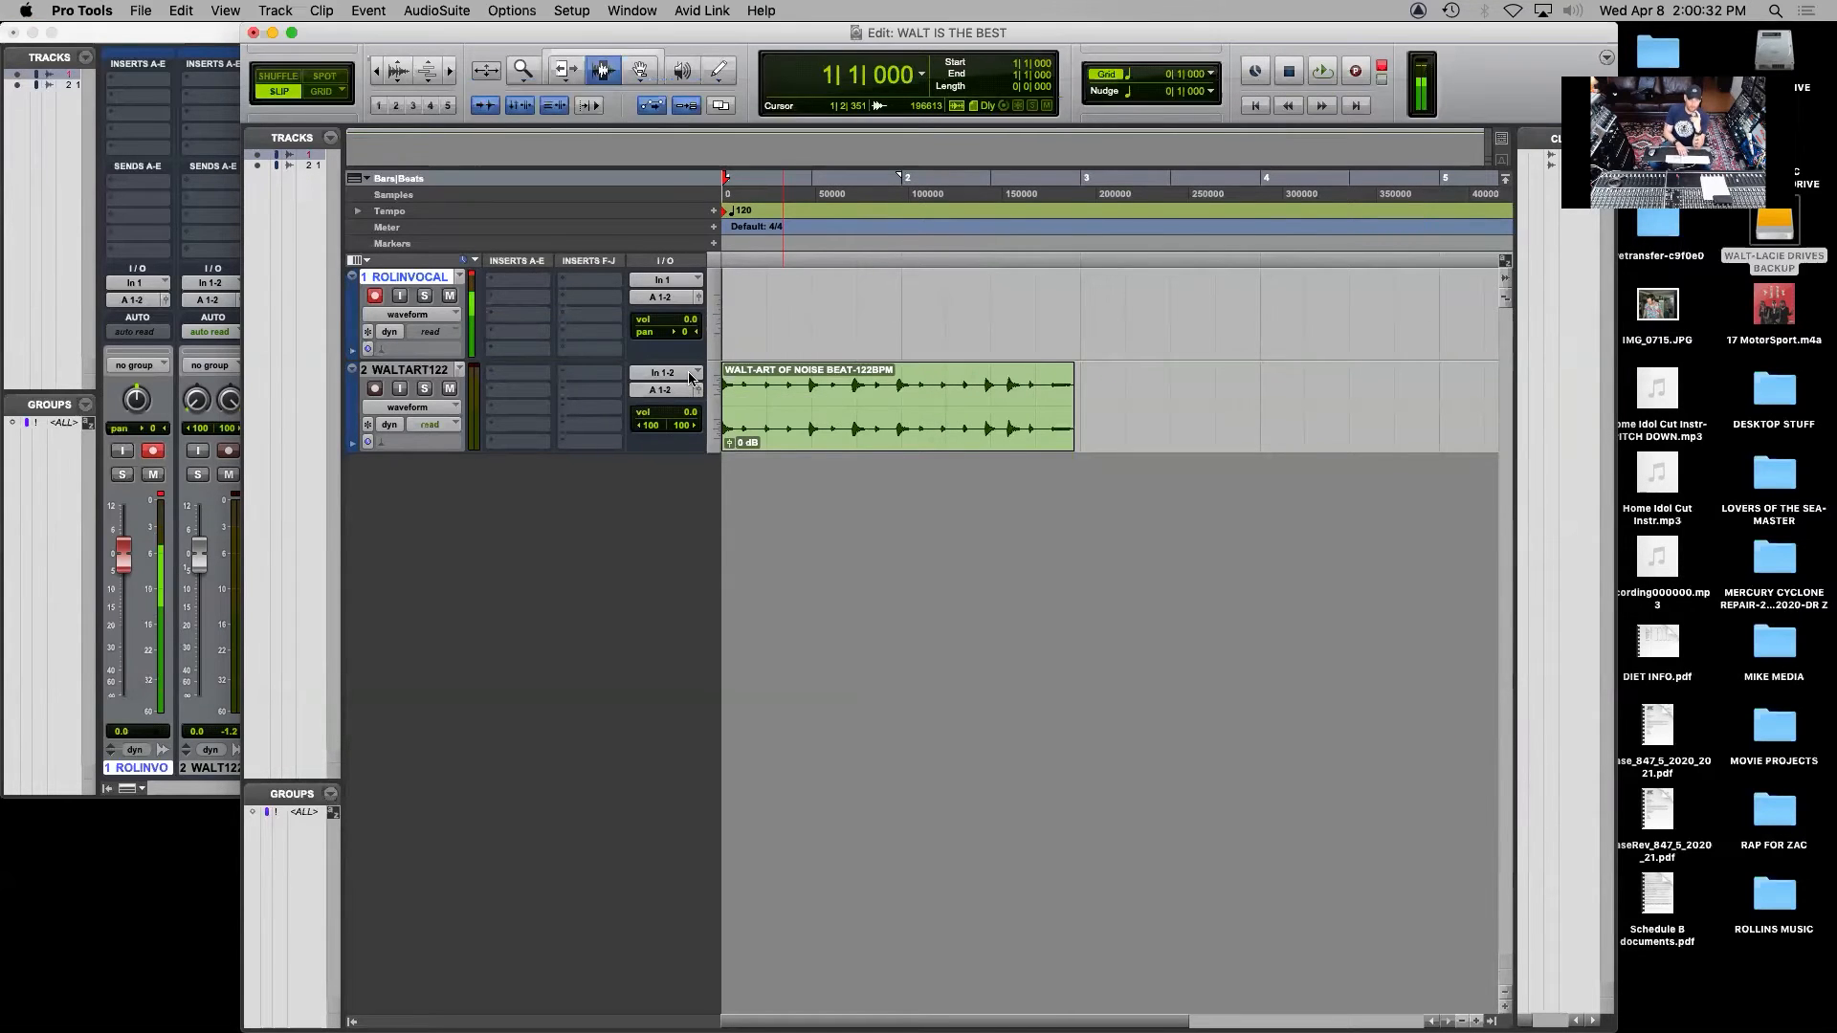
Record a second vocal take over the beat from the session start, and disarm the vocal track
click(1357, 75)
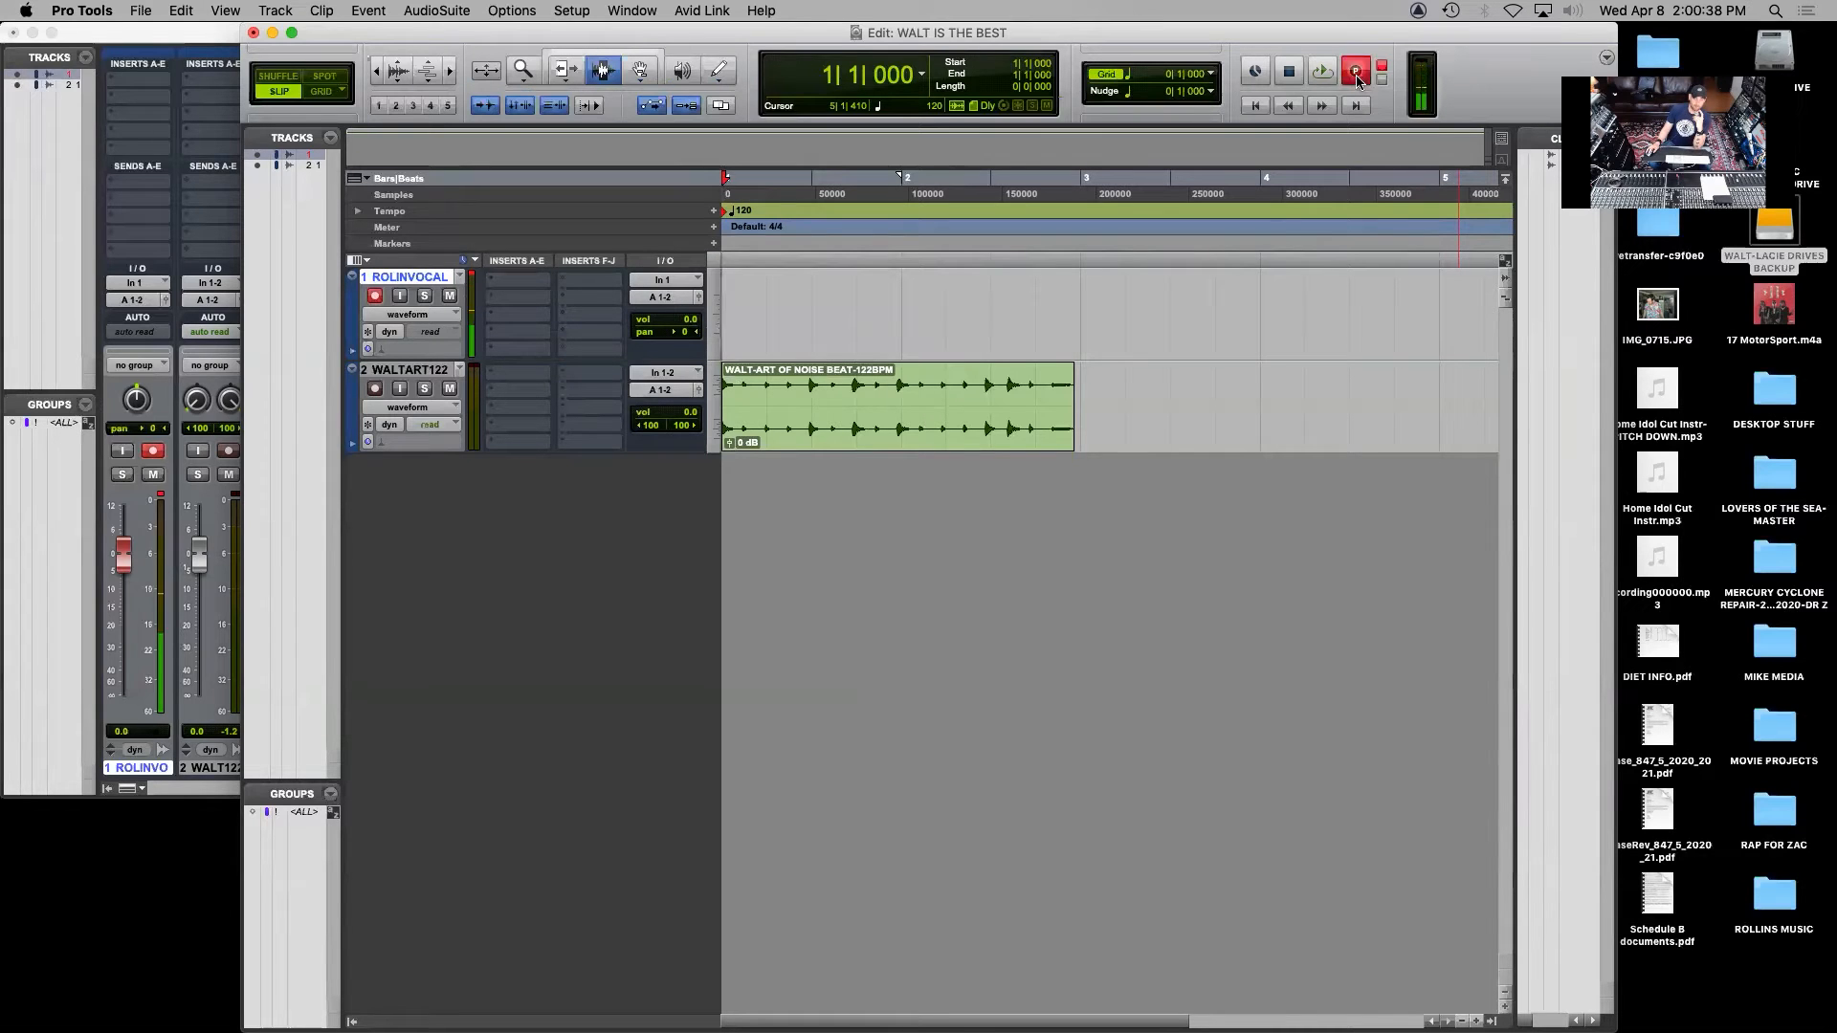
click(1325, 70)
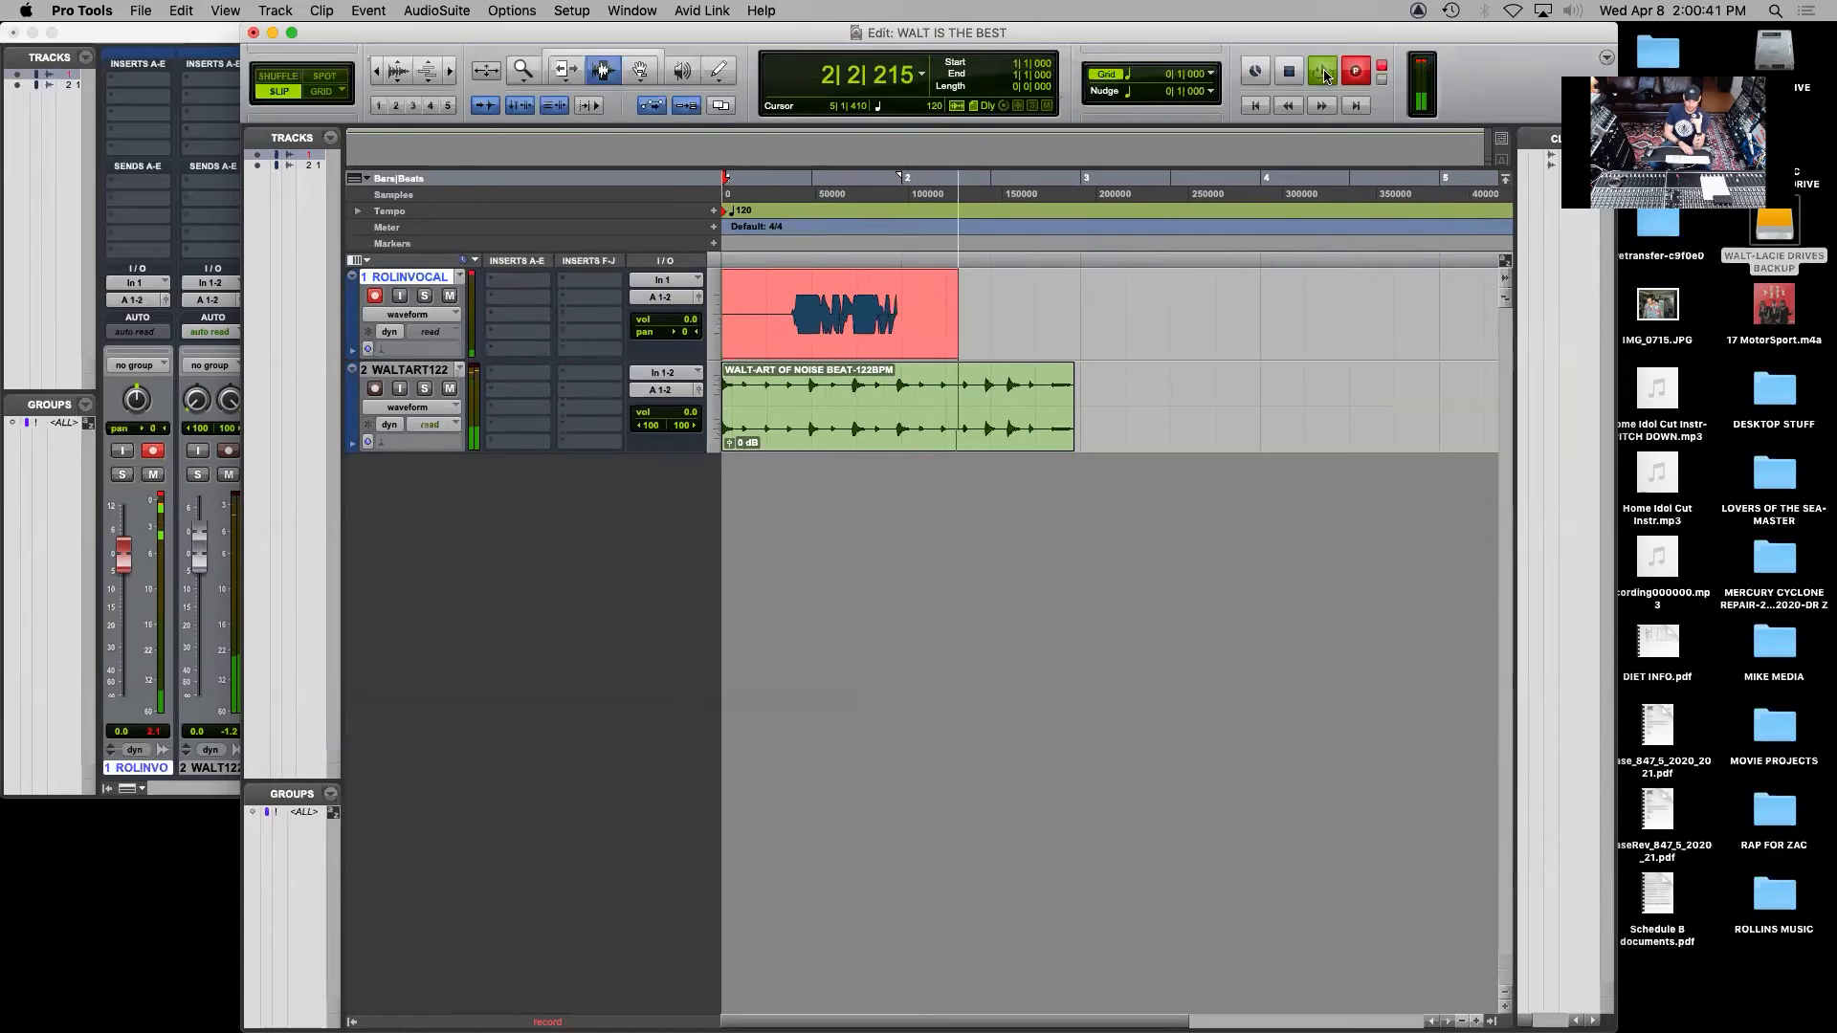
click(1289, 71)
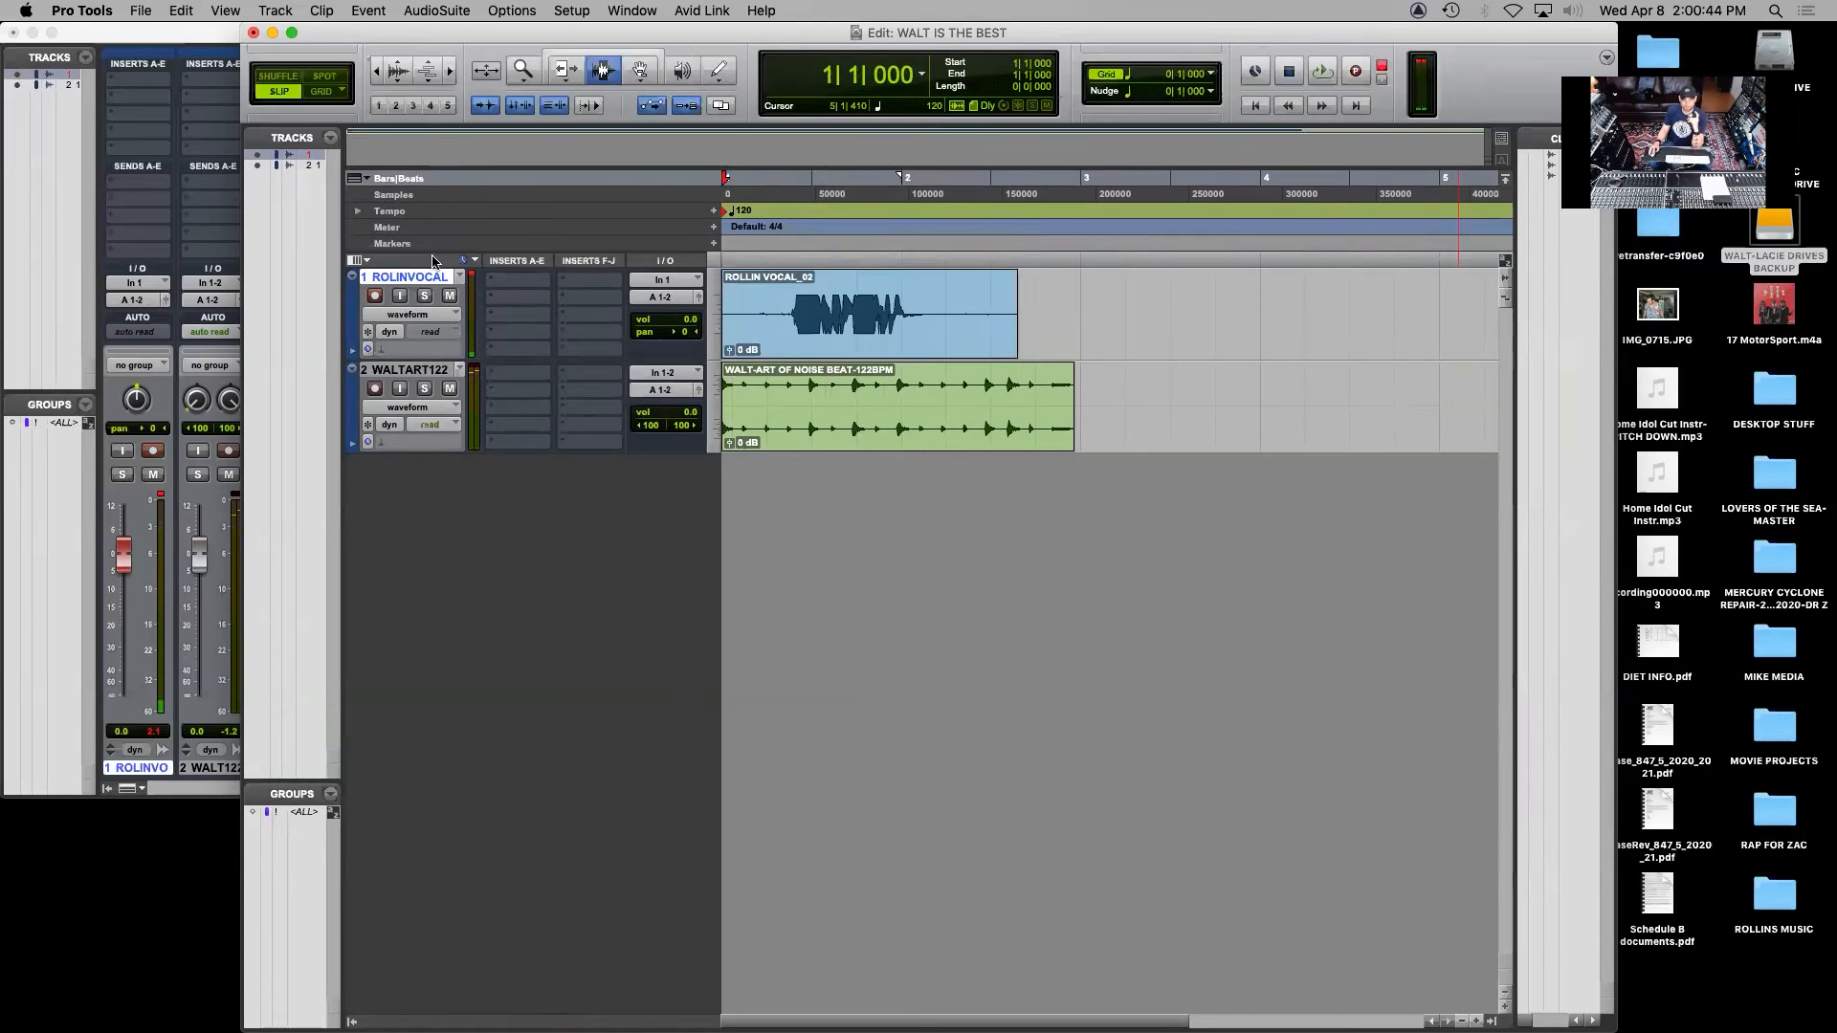
click(374, 296)
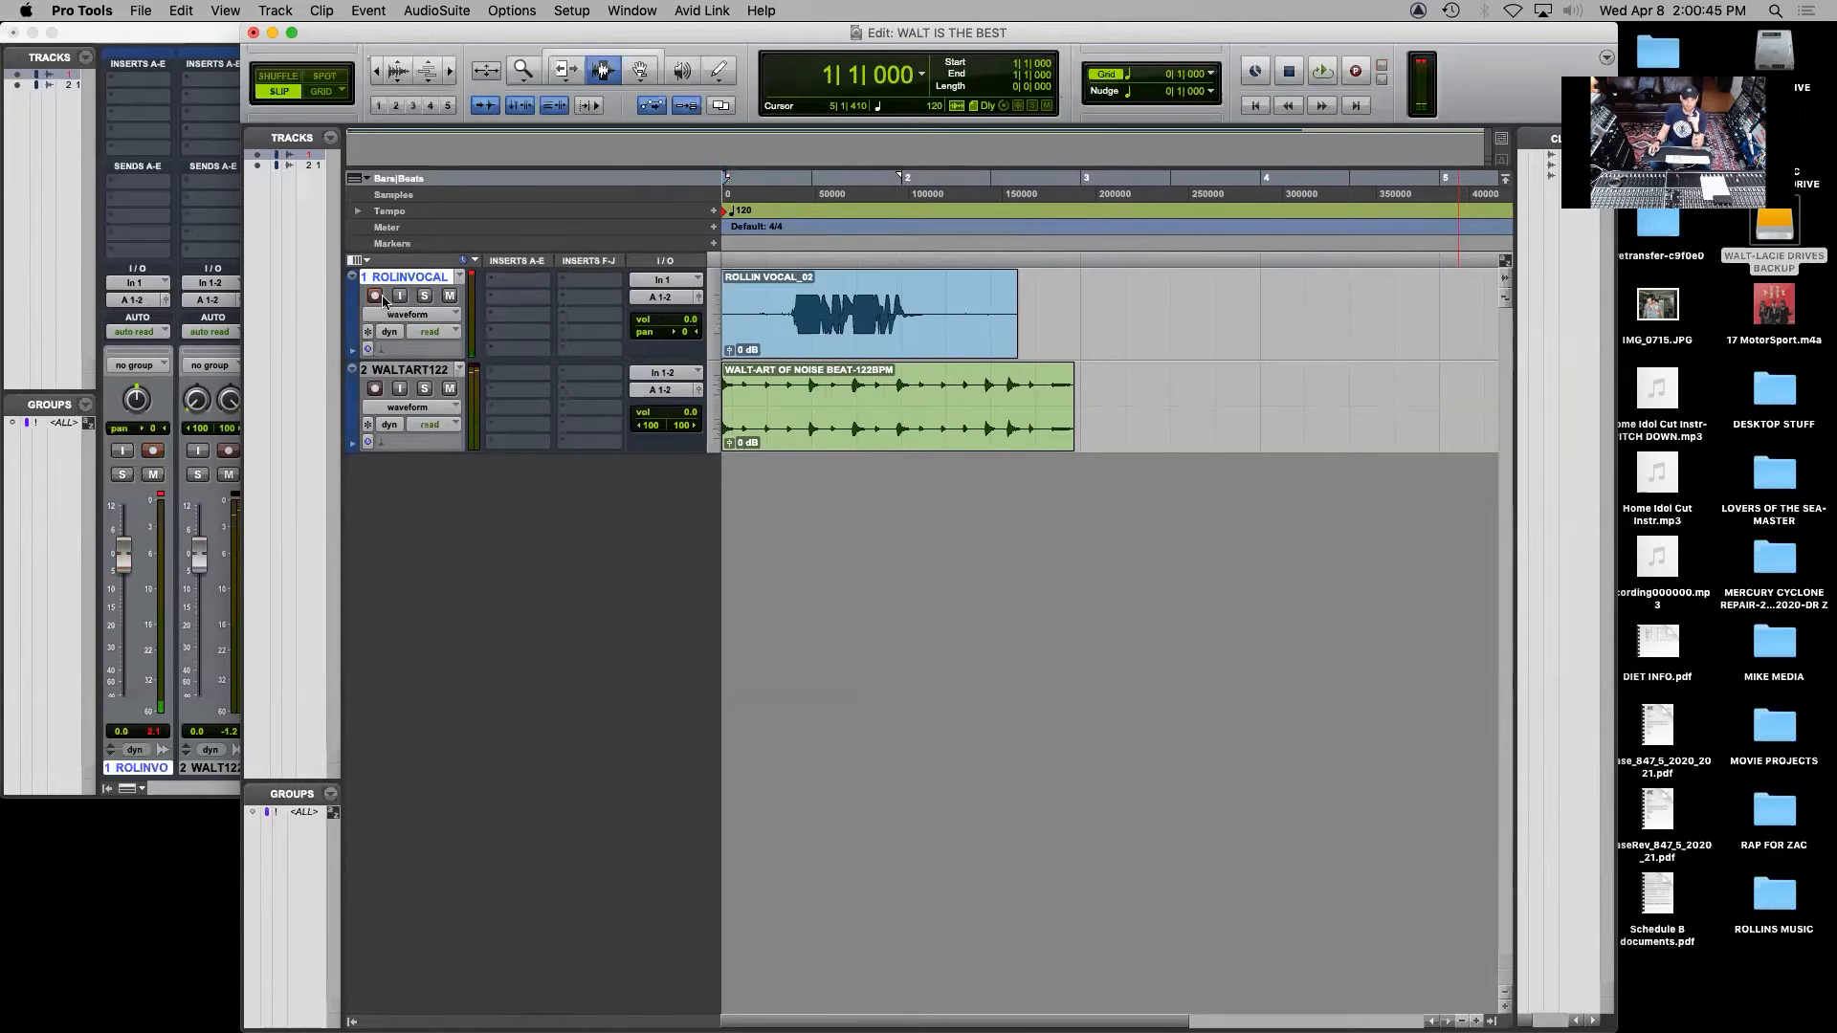
Switch to System Preferences, lower the Samson Meteorite Mic's sound input volume to its minimum, and close the preferences
click(26, 11)
click(26, 62)
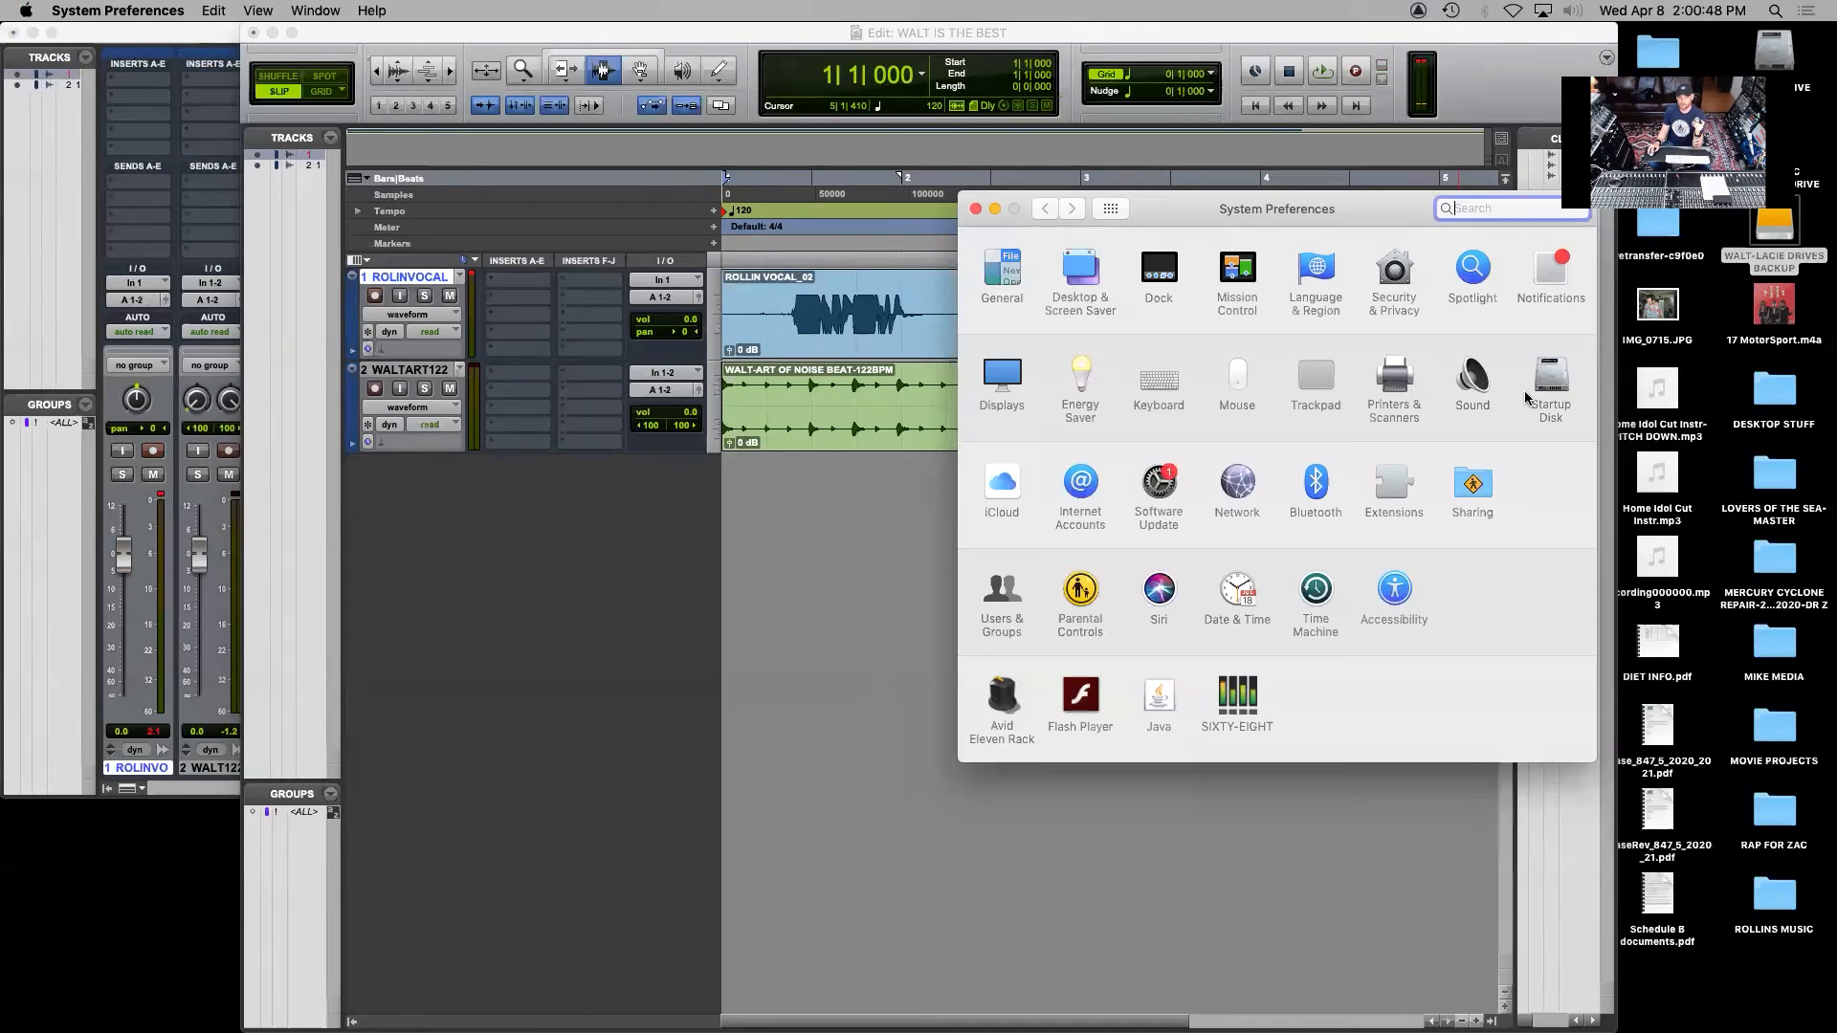
click(1474, 381)
drag(1235, 507, 1215, 503)
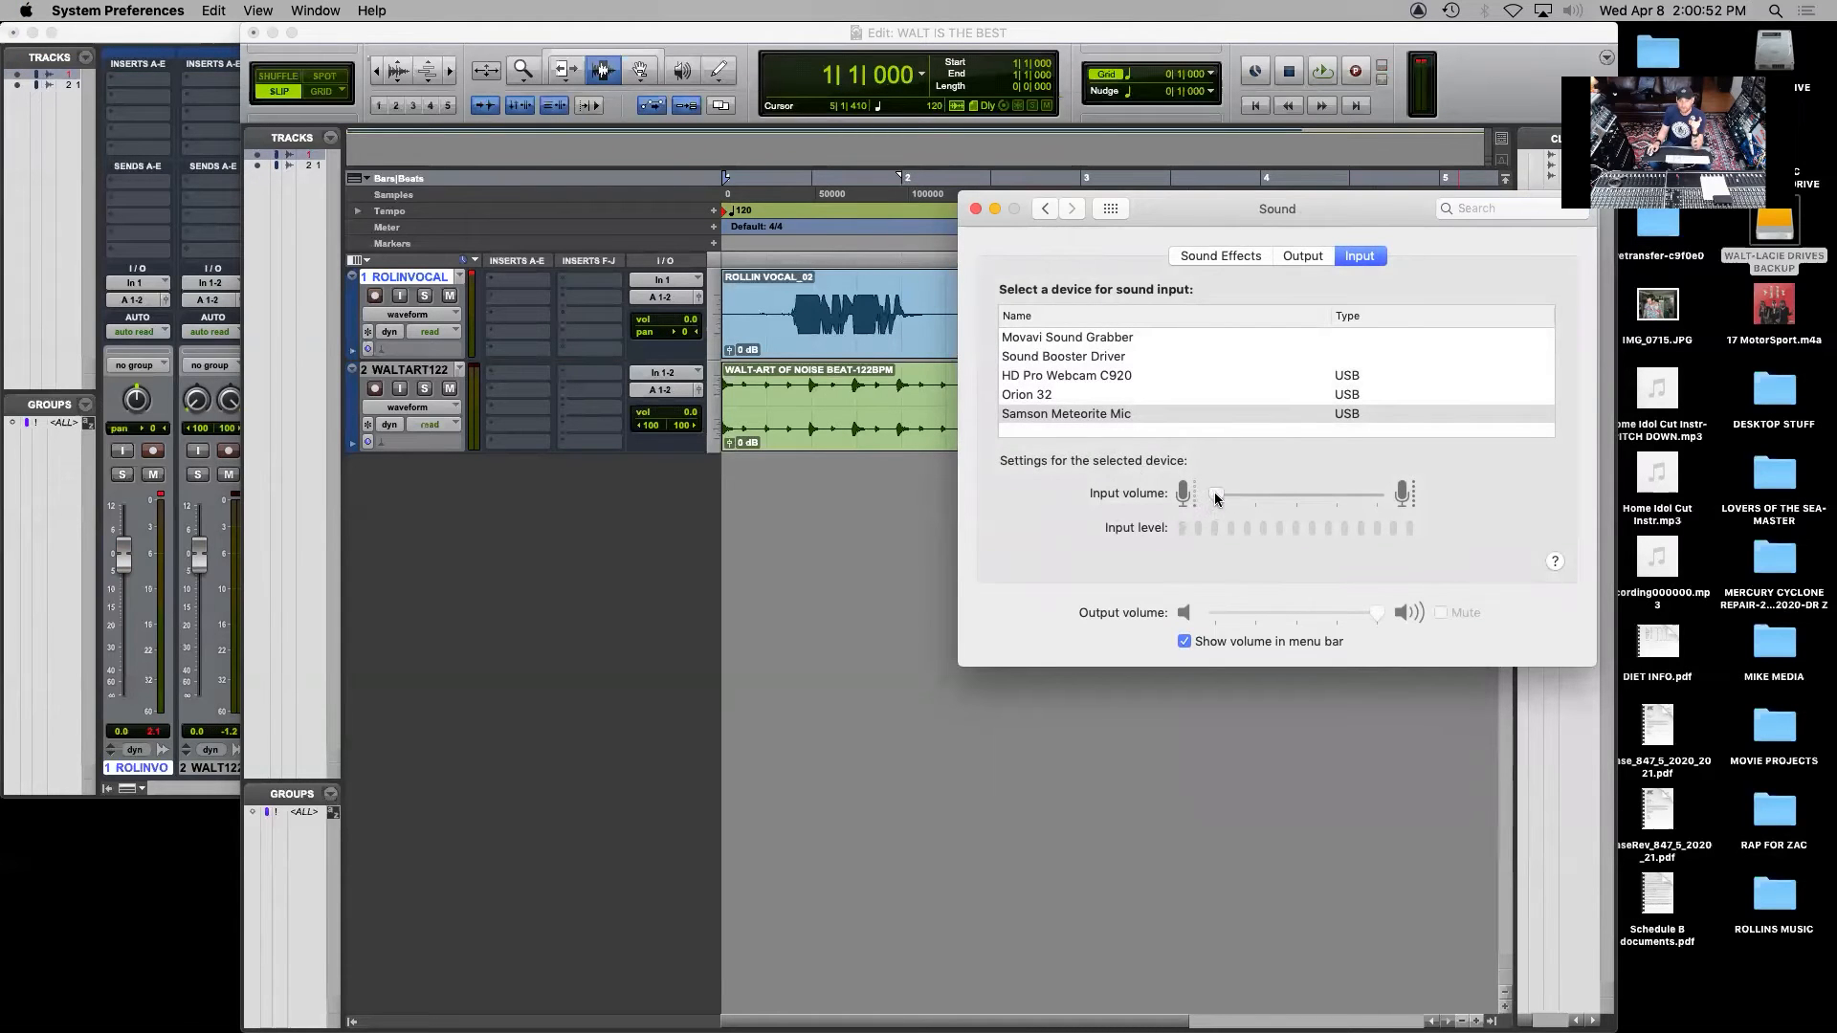
click(975, 207)
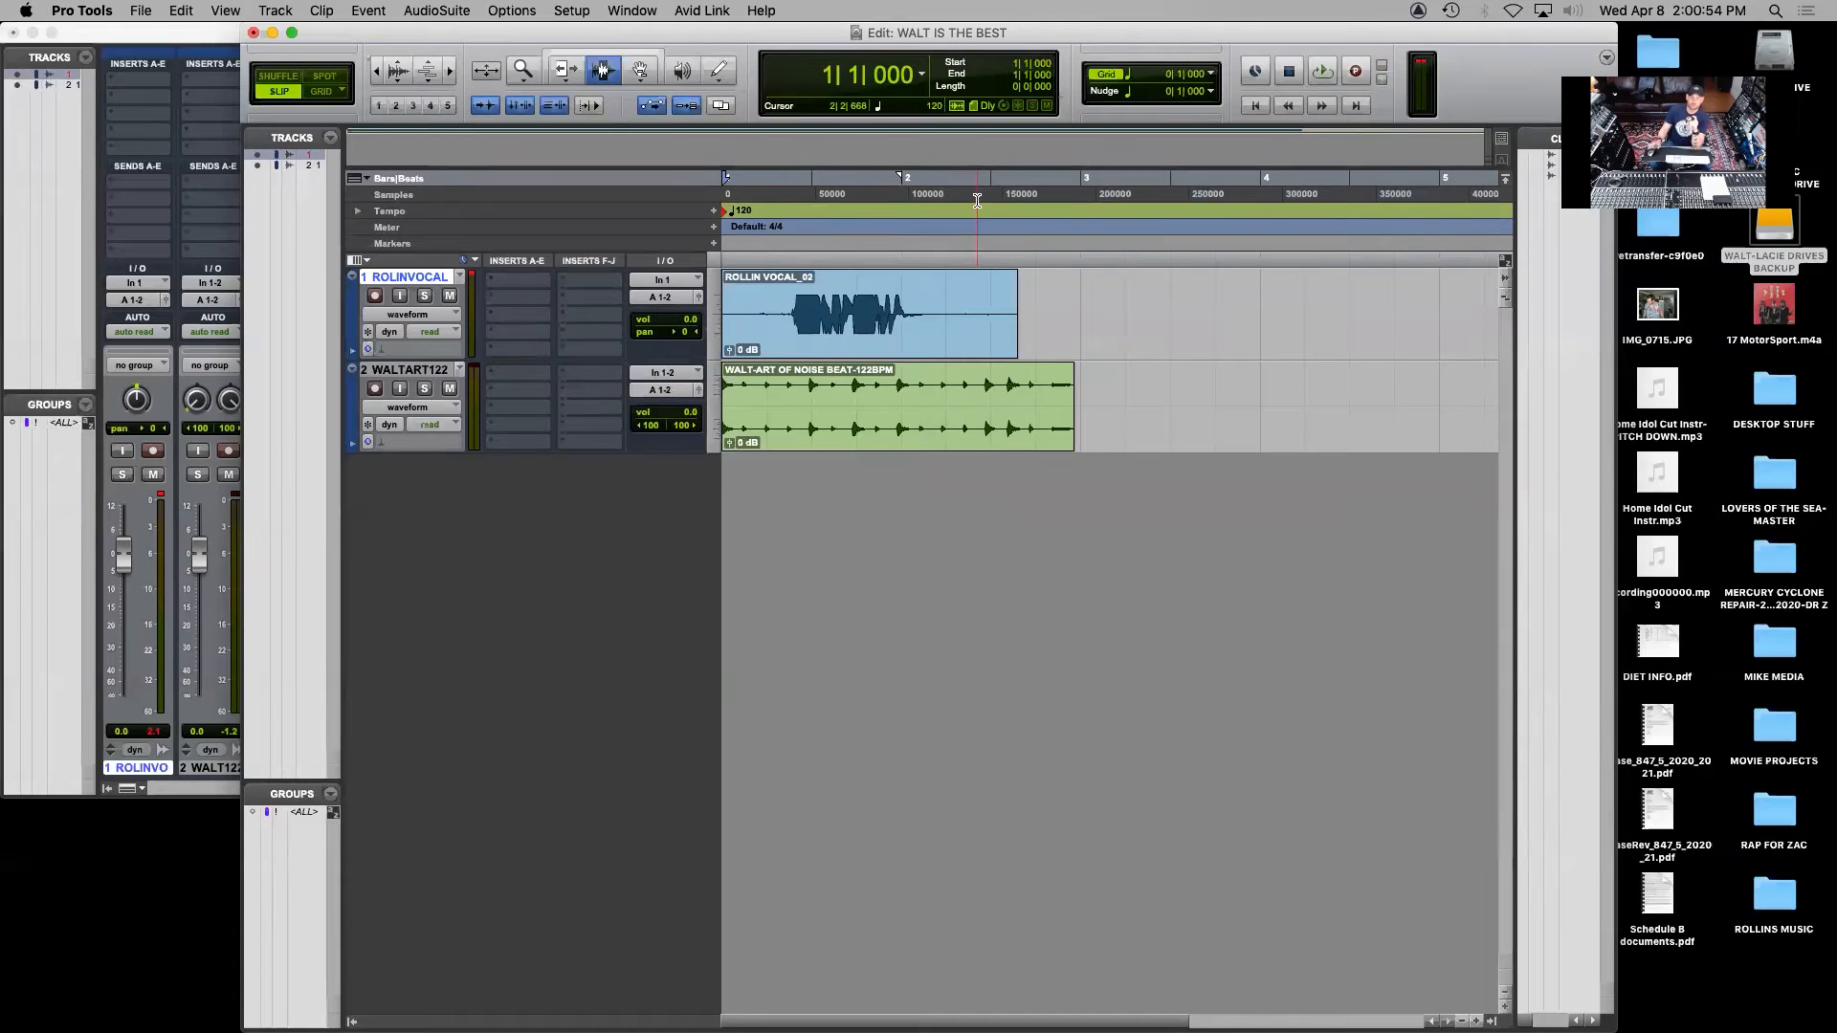
Inspect the overloaded section of the second vocal take, delete the whole take, and record-enable the vocal track
drag(958, 321, 783, 330)
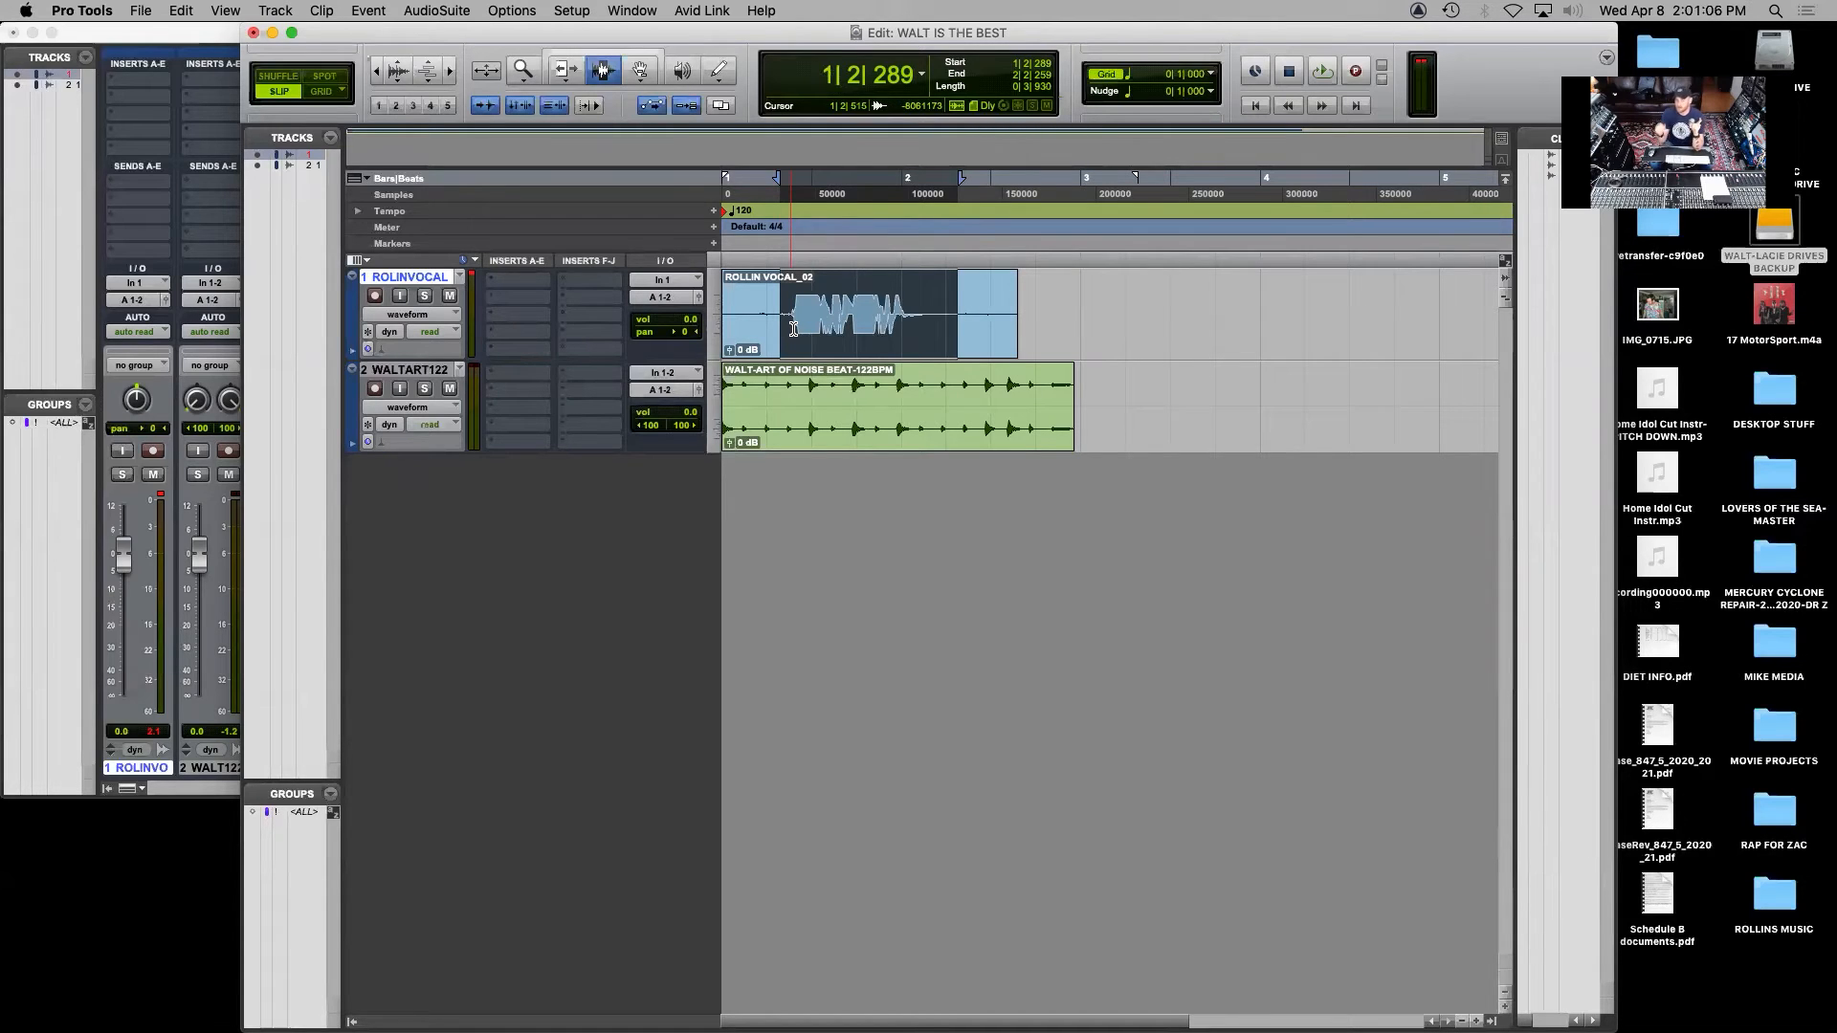
drag(939, 322, 791, 339)
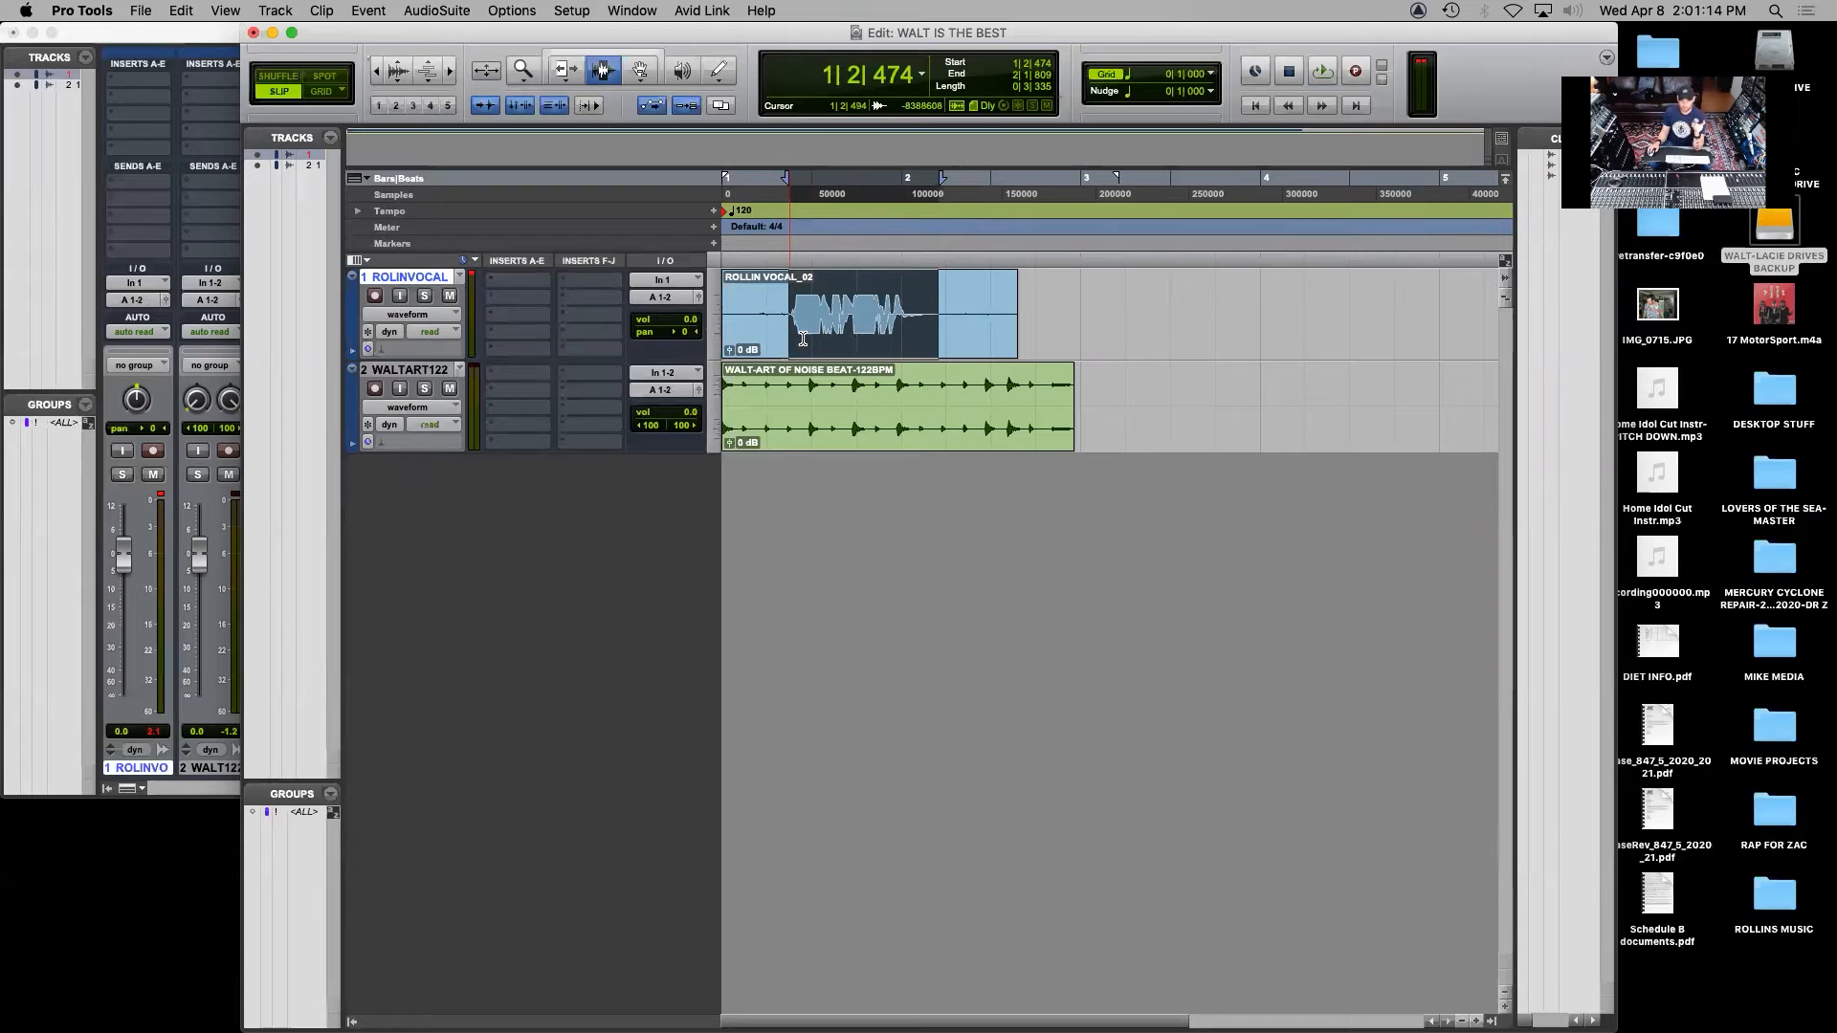
key(super+a)
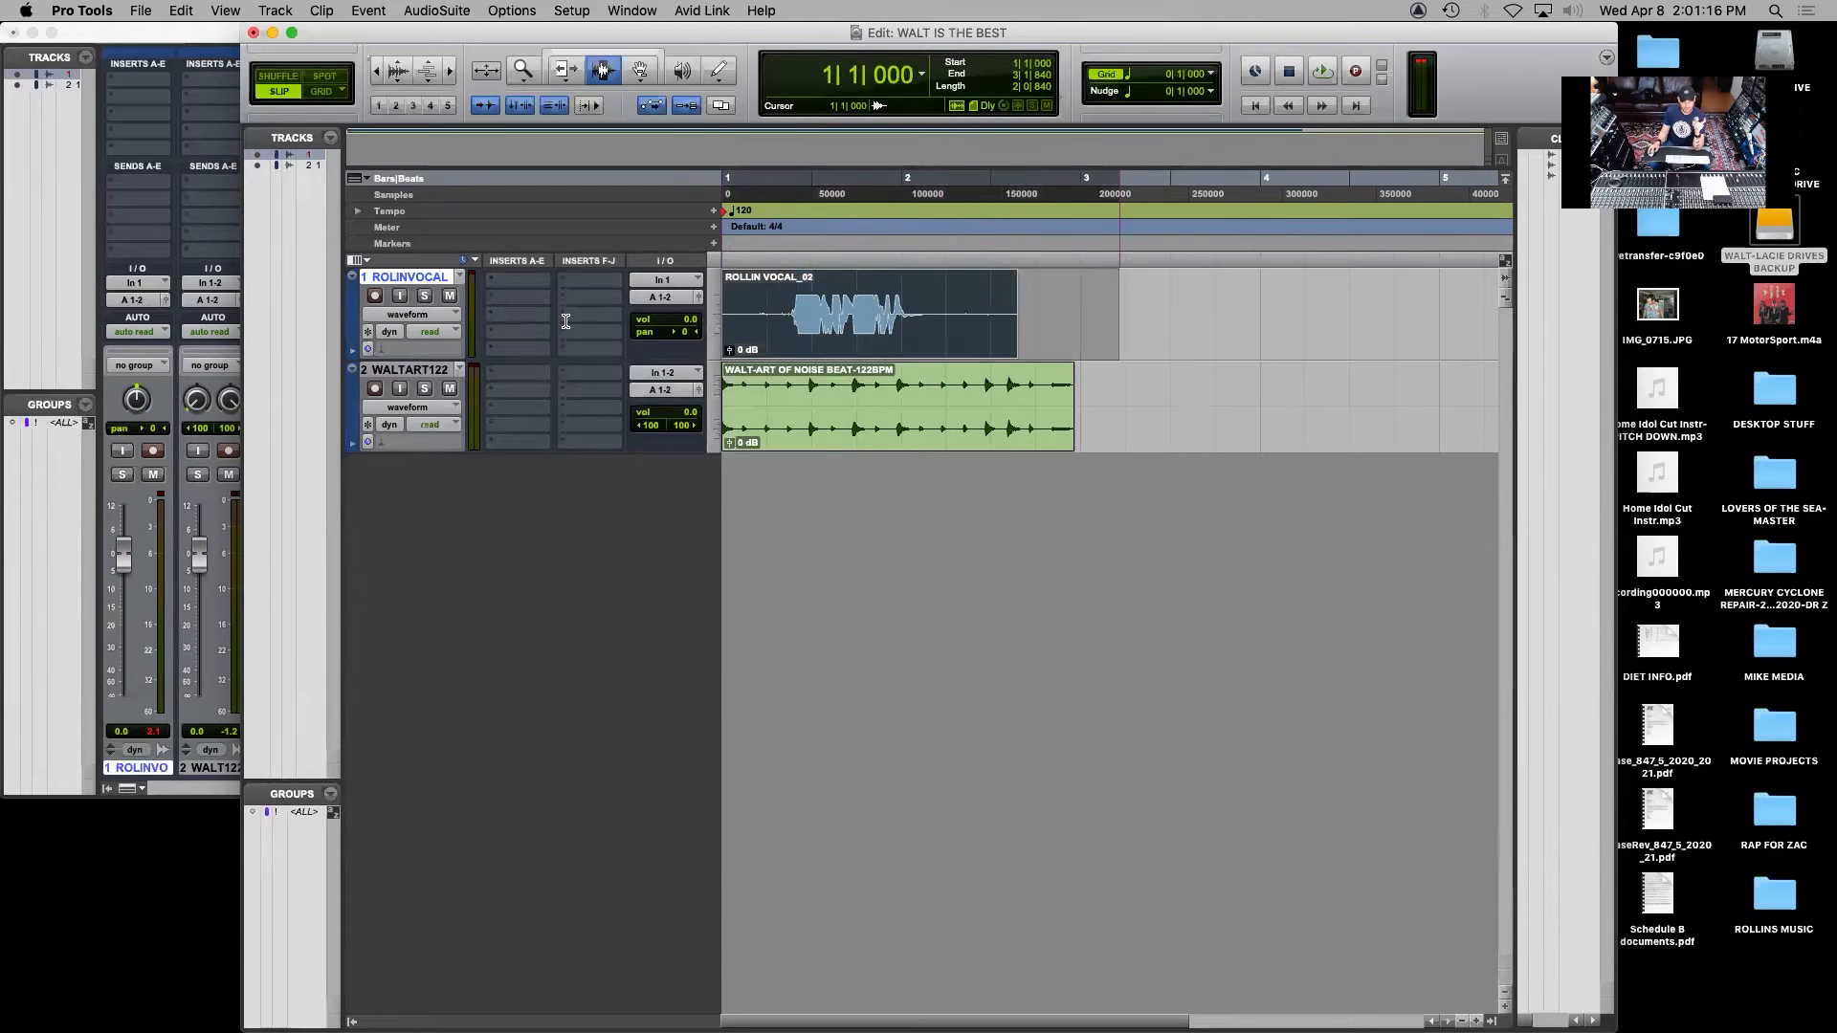
key(Delete)
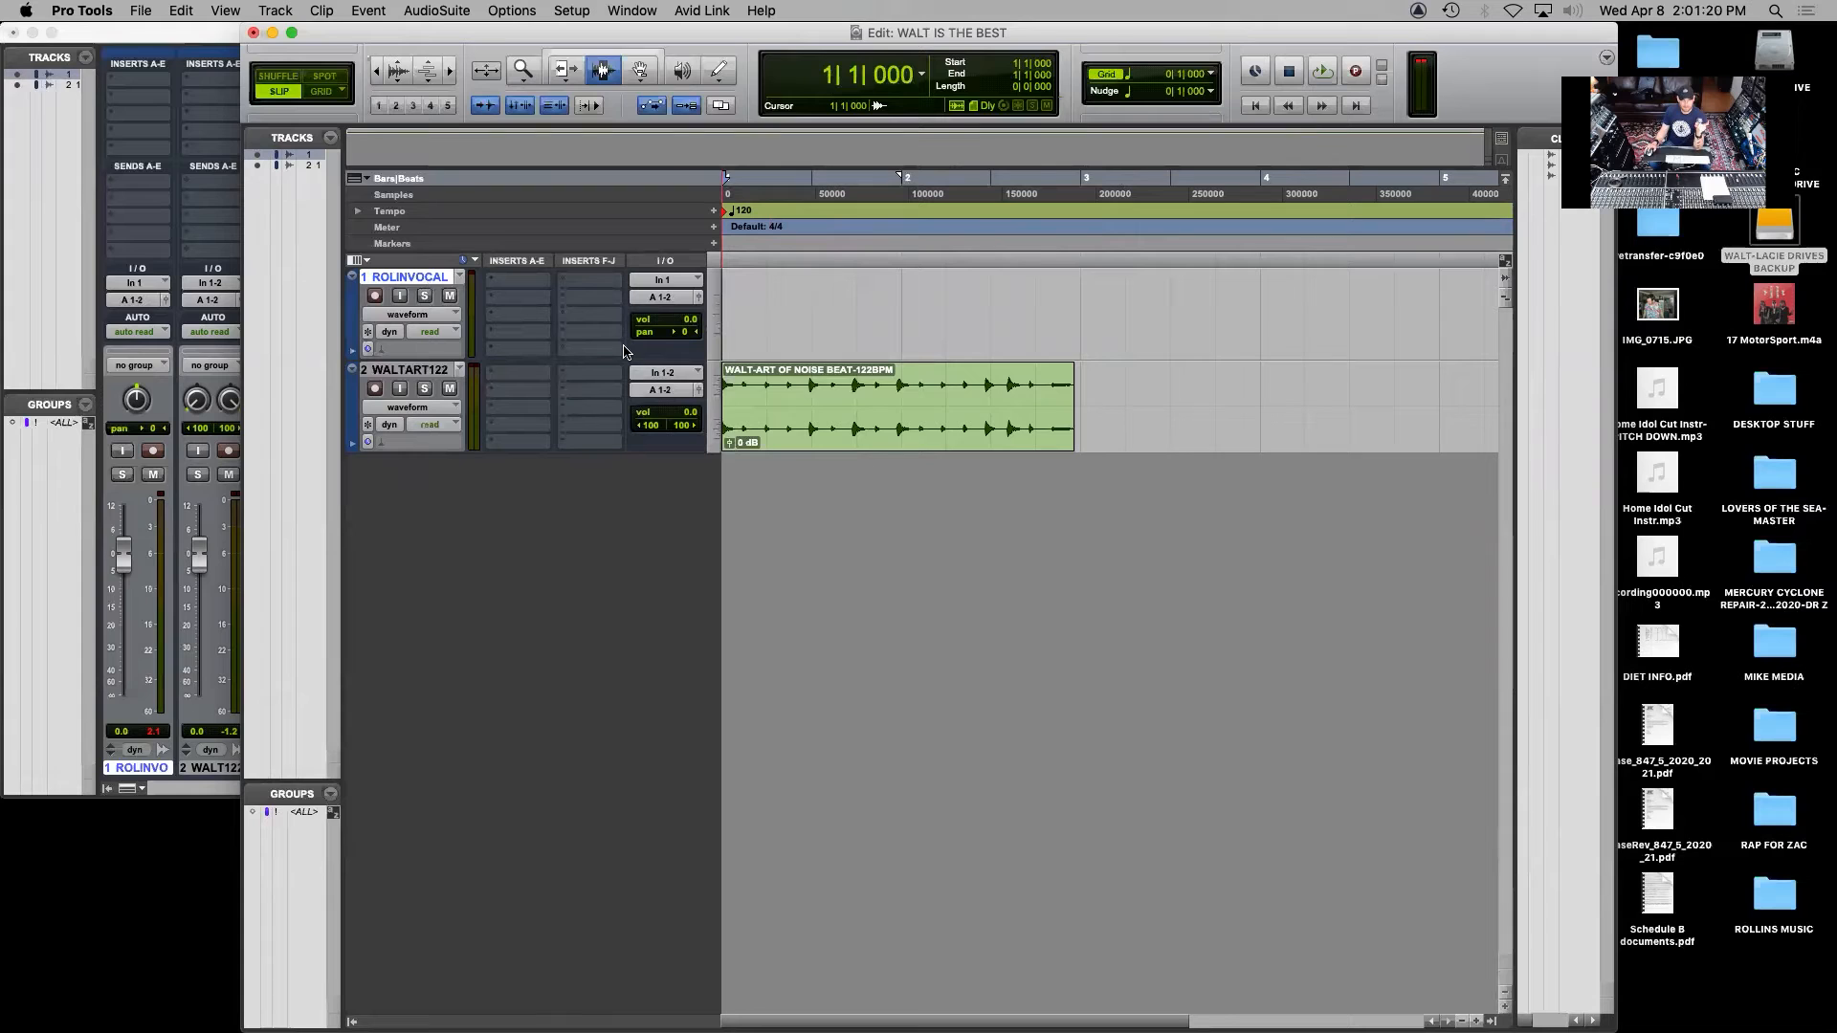
click(375, 297)
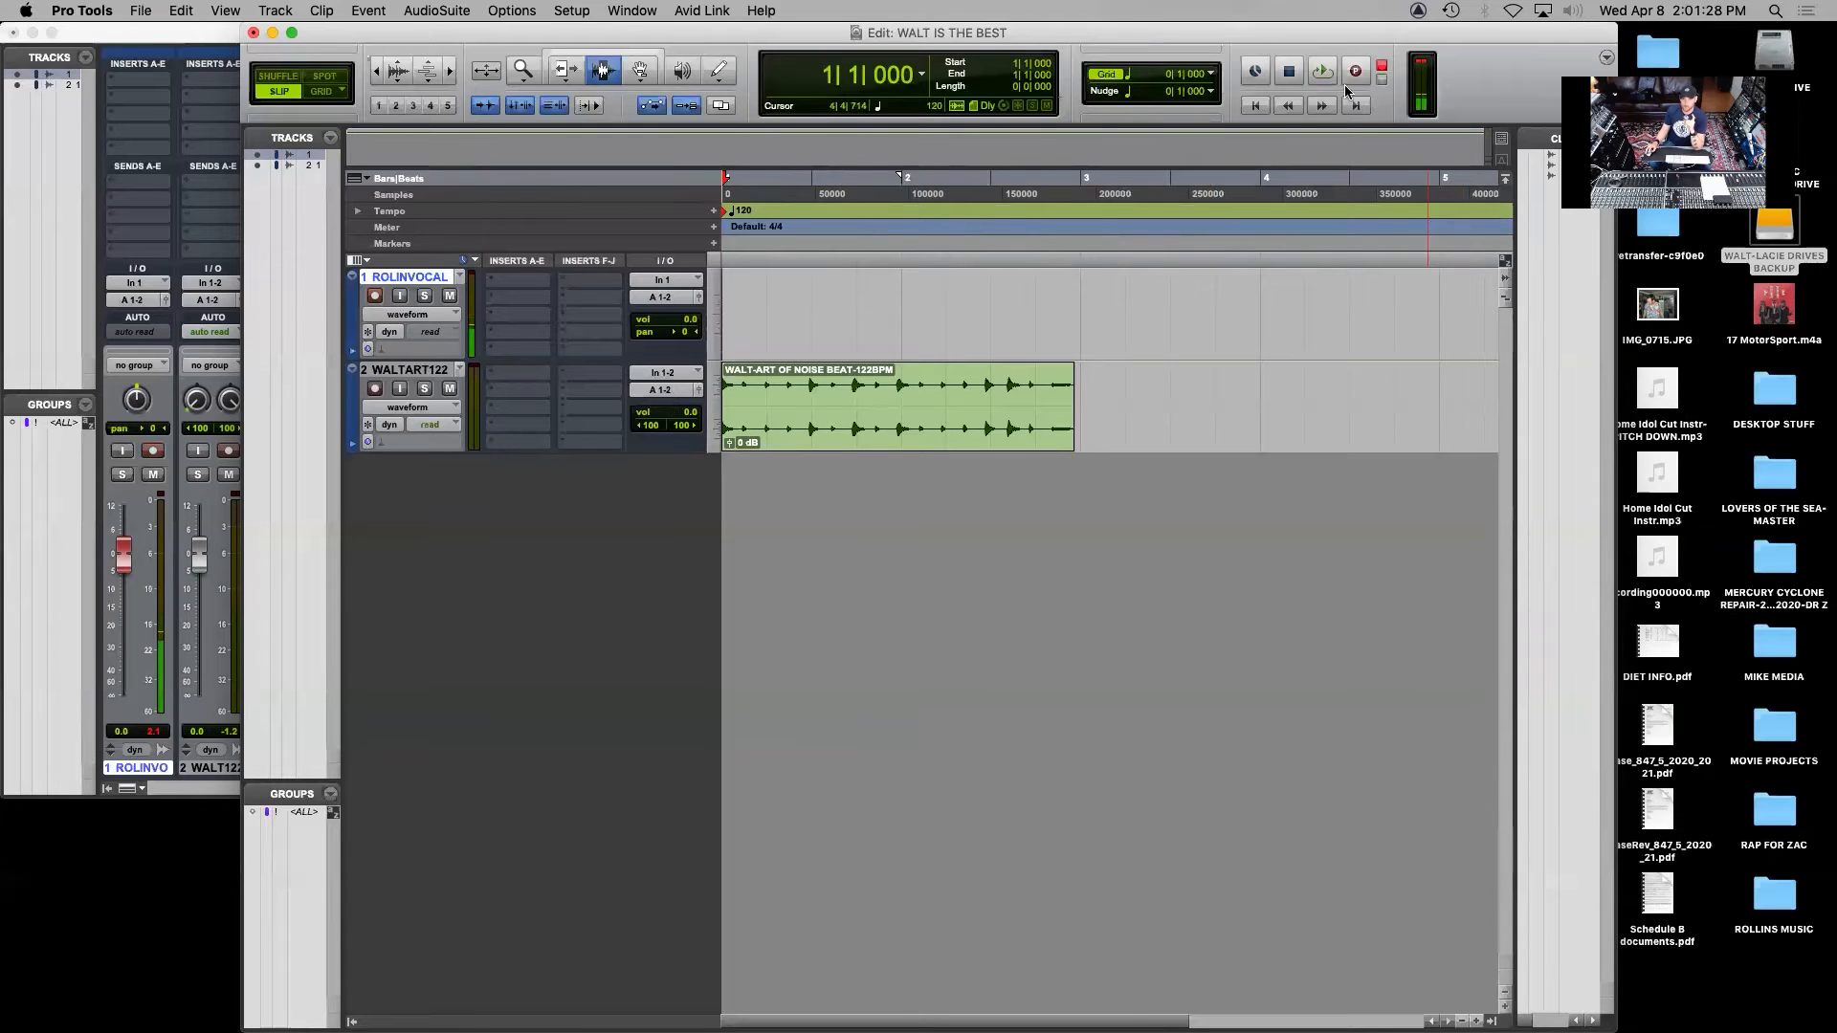
Record a third vocal take over the beat from the session start and stop it after the beat ends
click(1354, 71)
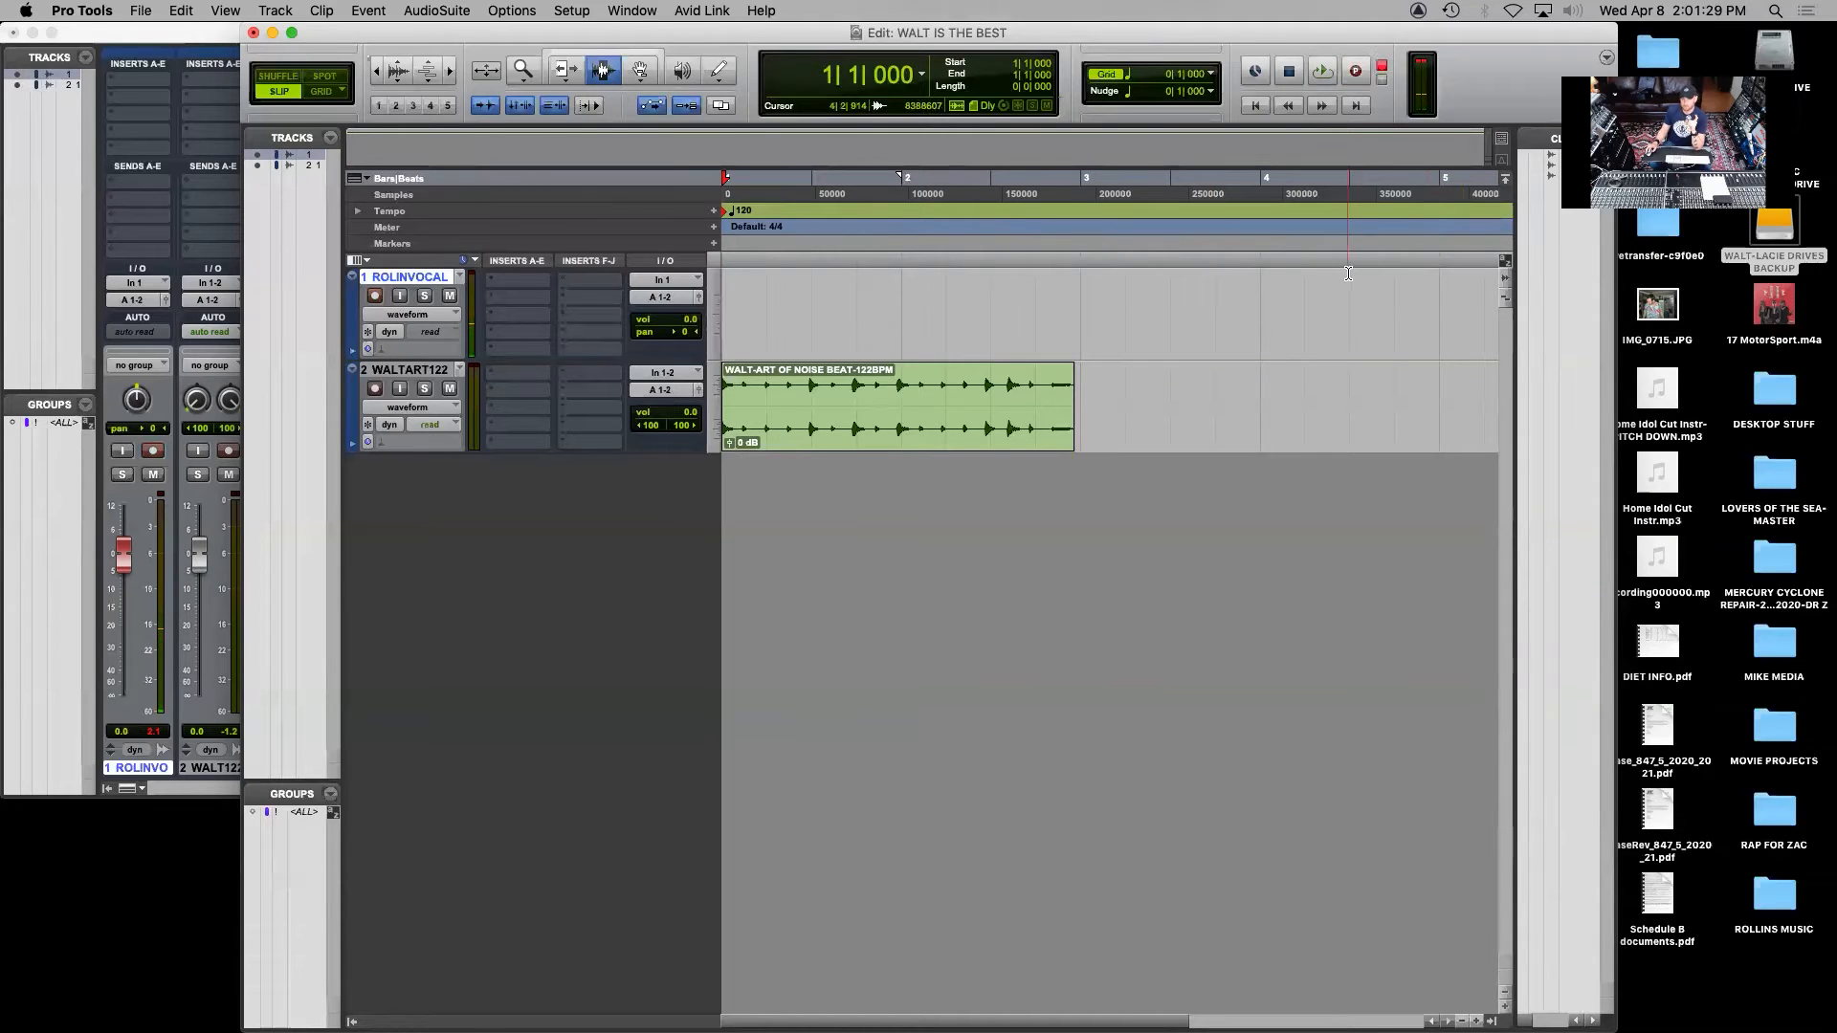
click(1323, 72)
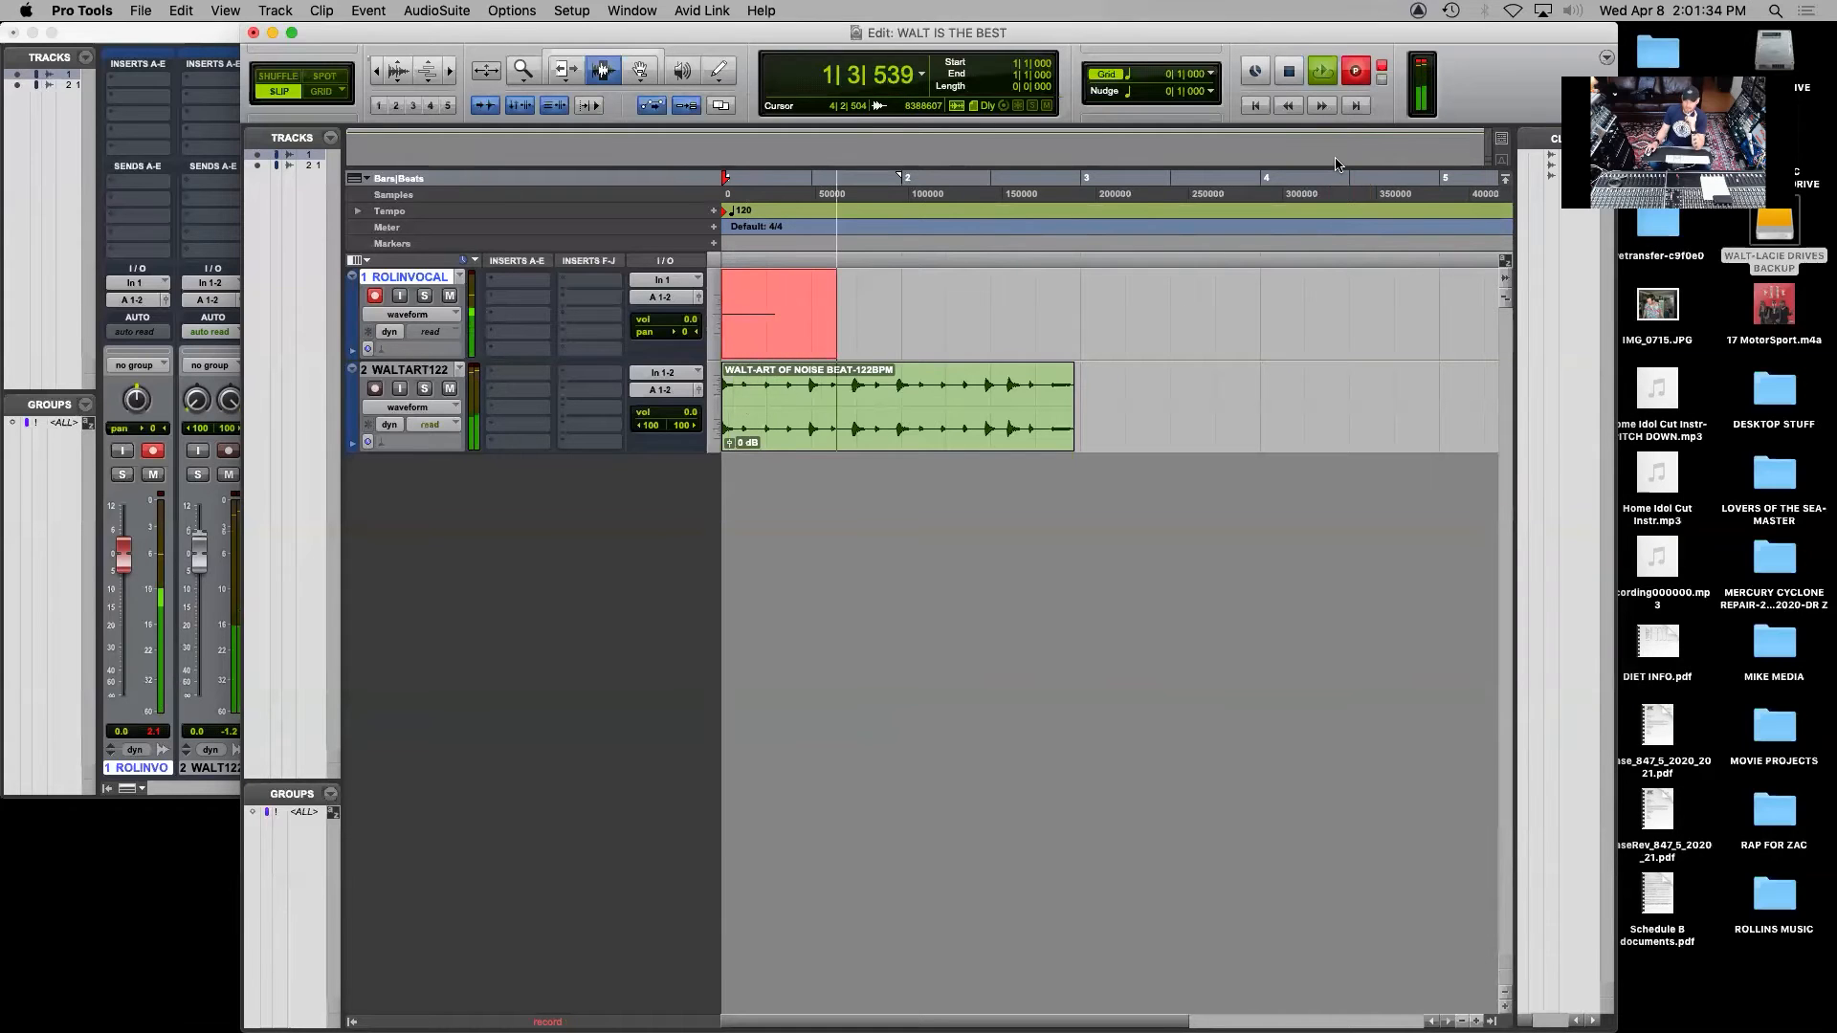
click(1352, 80)
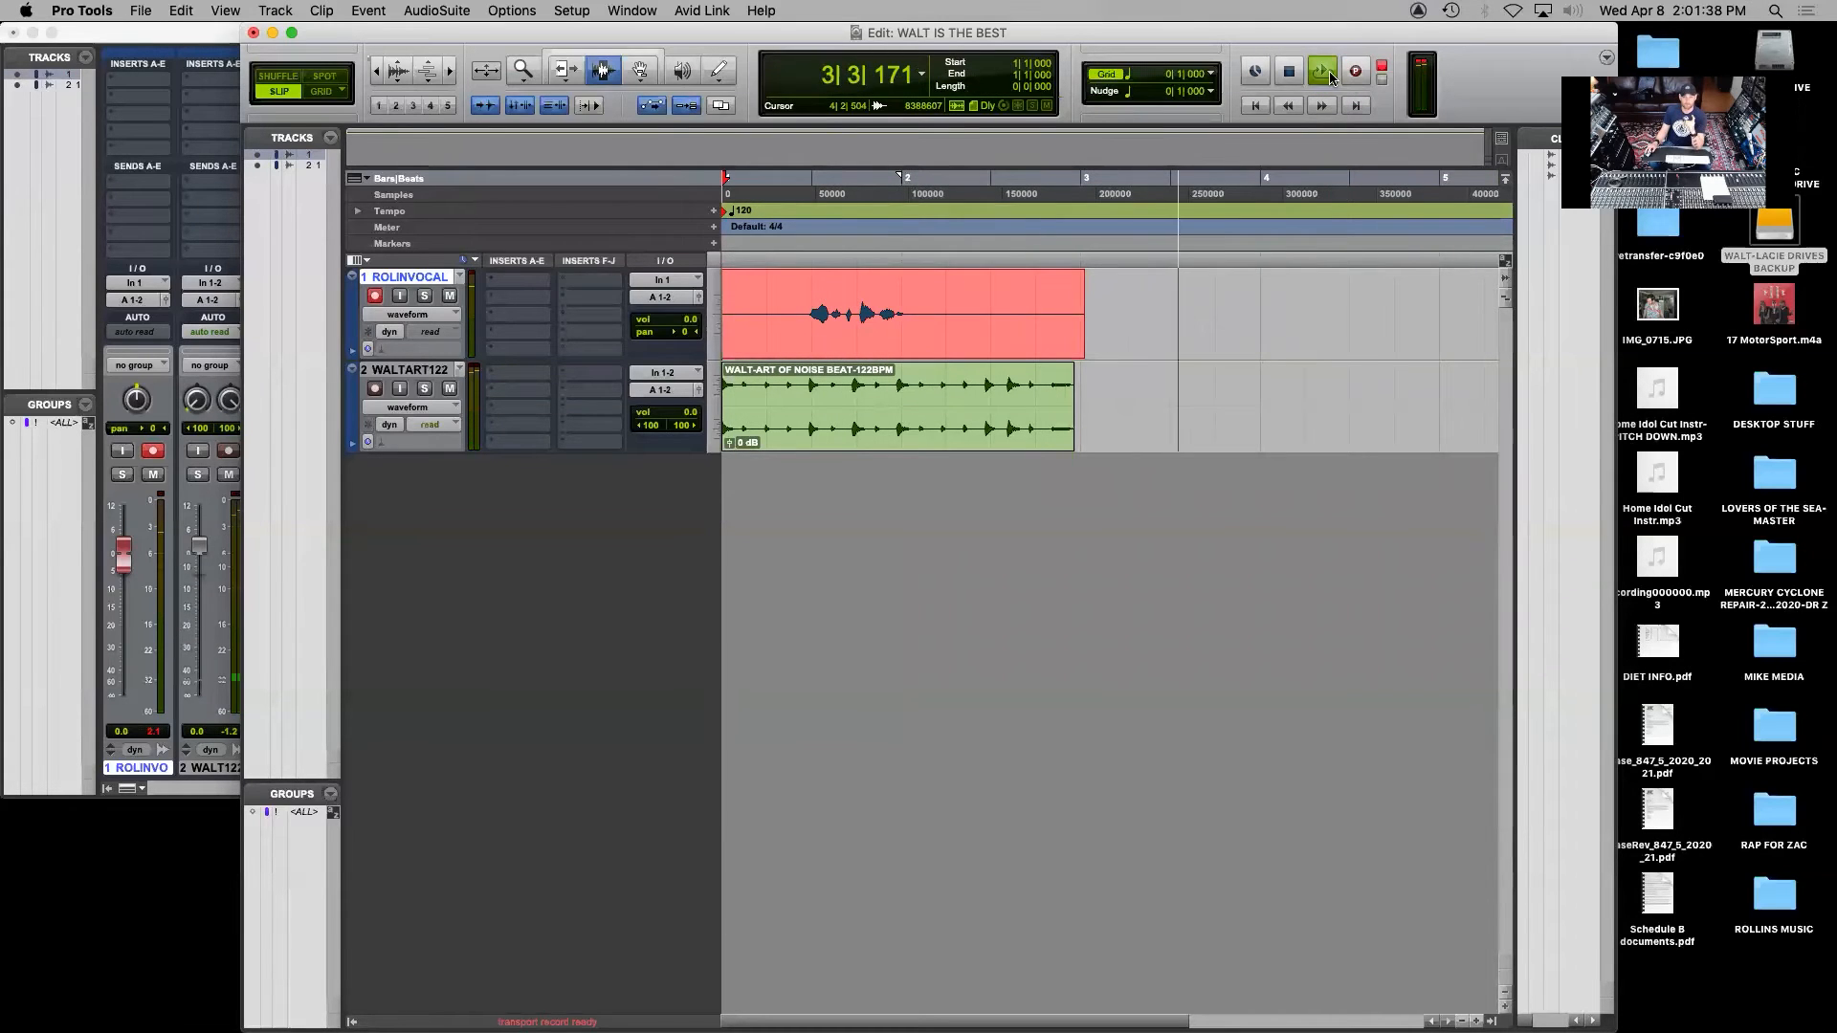
key(space)
key(space)
key(space)
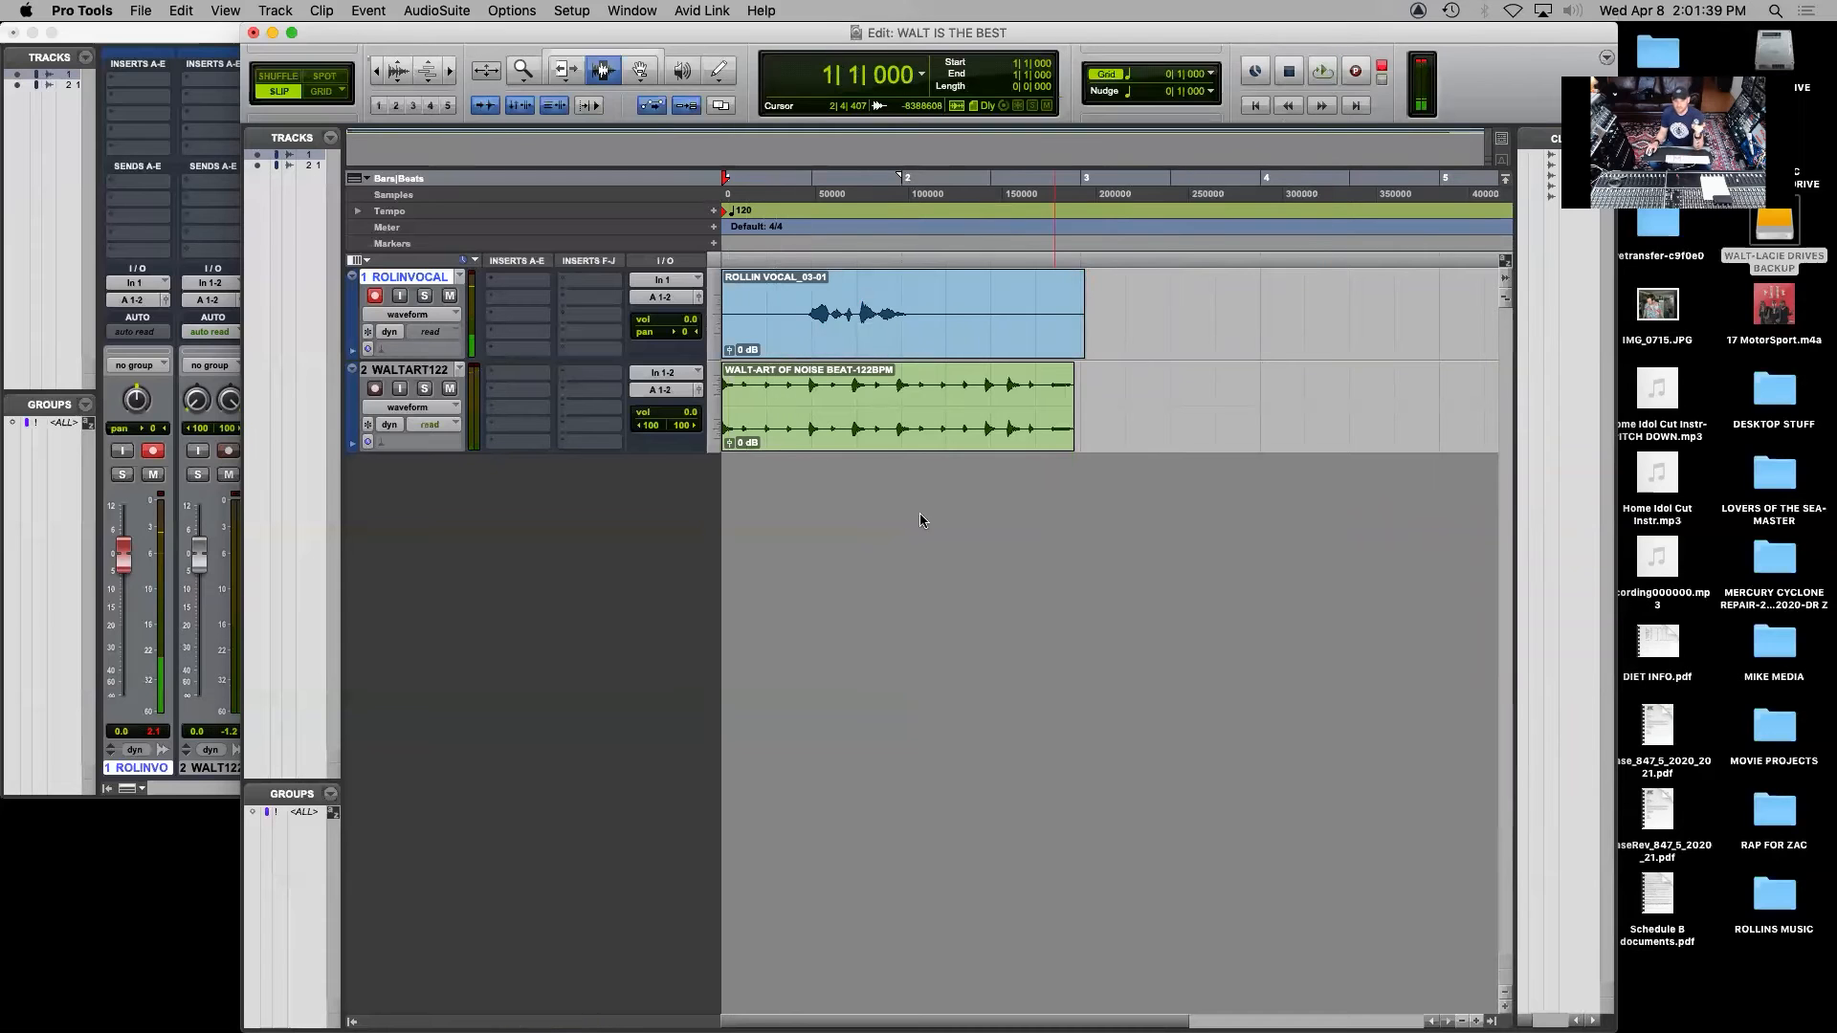
Examine the third take's waveform, disarm the vocal track, and play the take back with the beat from the session start
drag(948, 344, 787, 329)
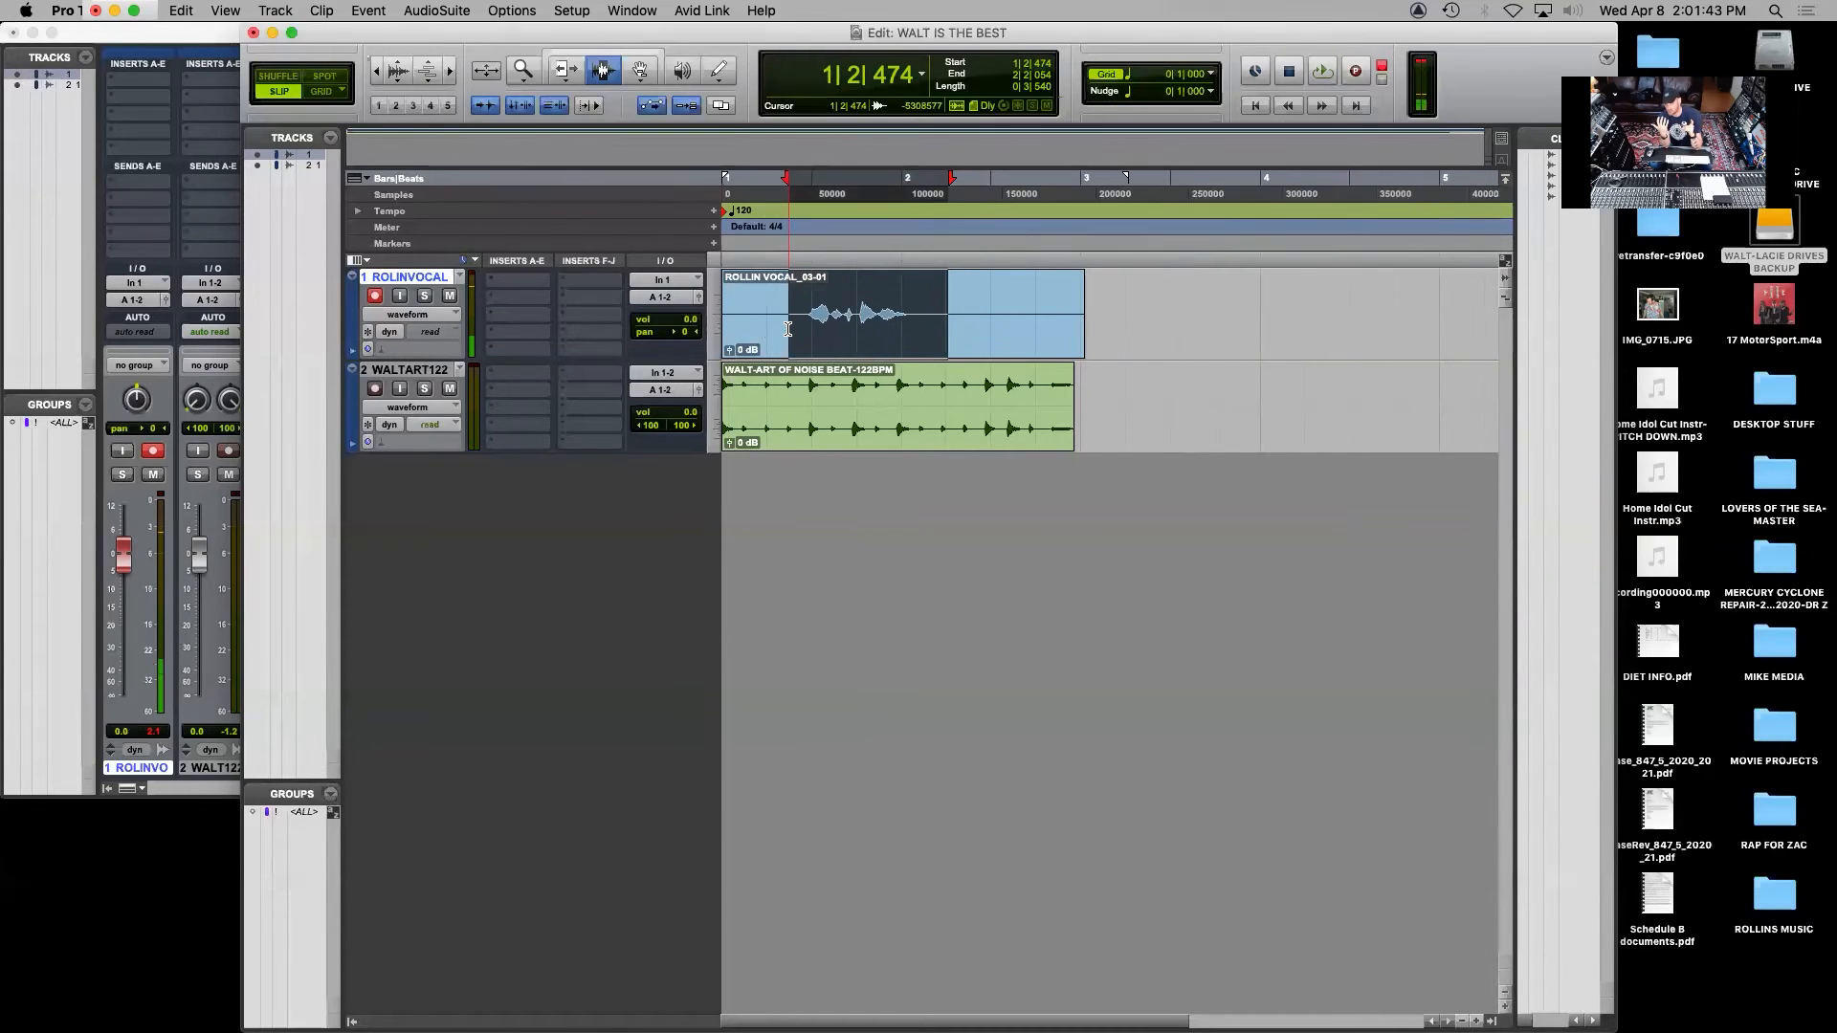
key(Return)
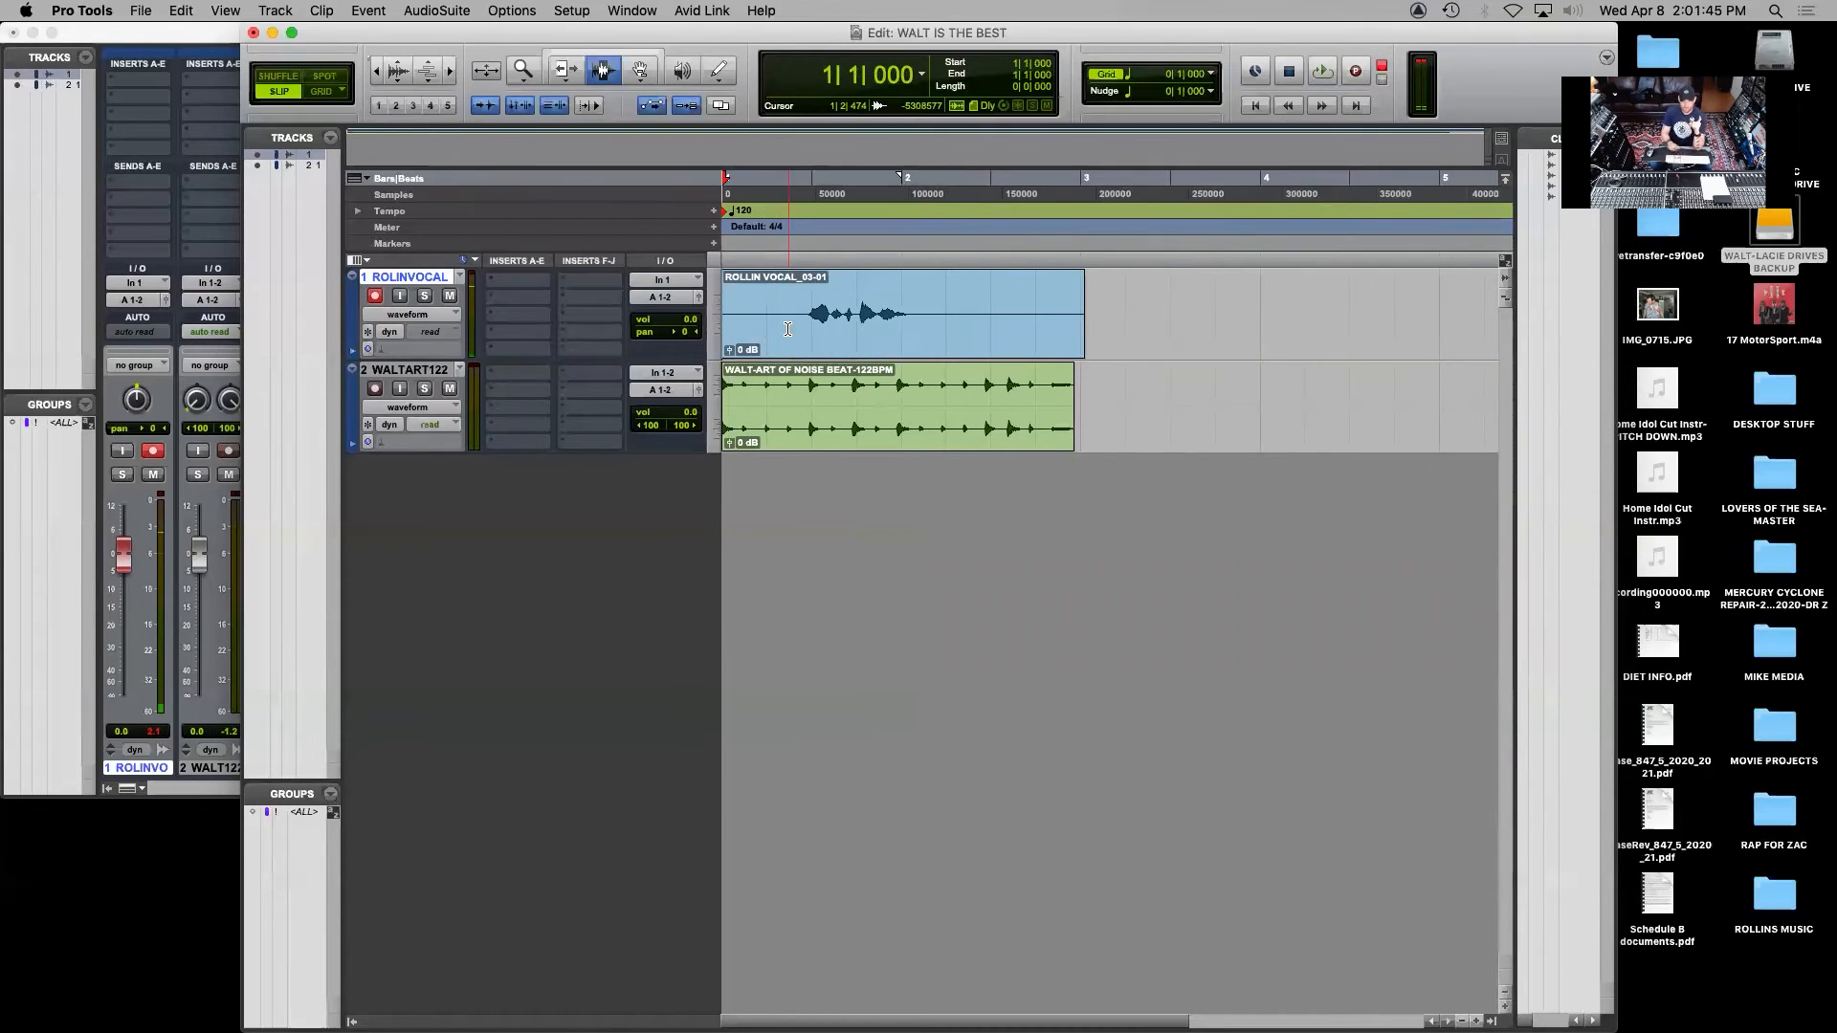
click(375, 297)
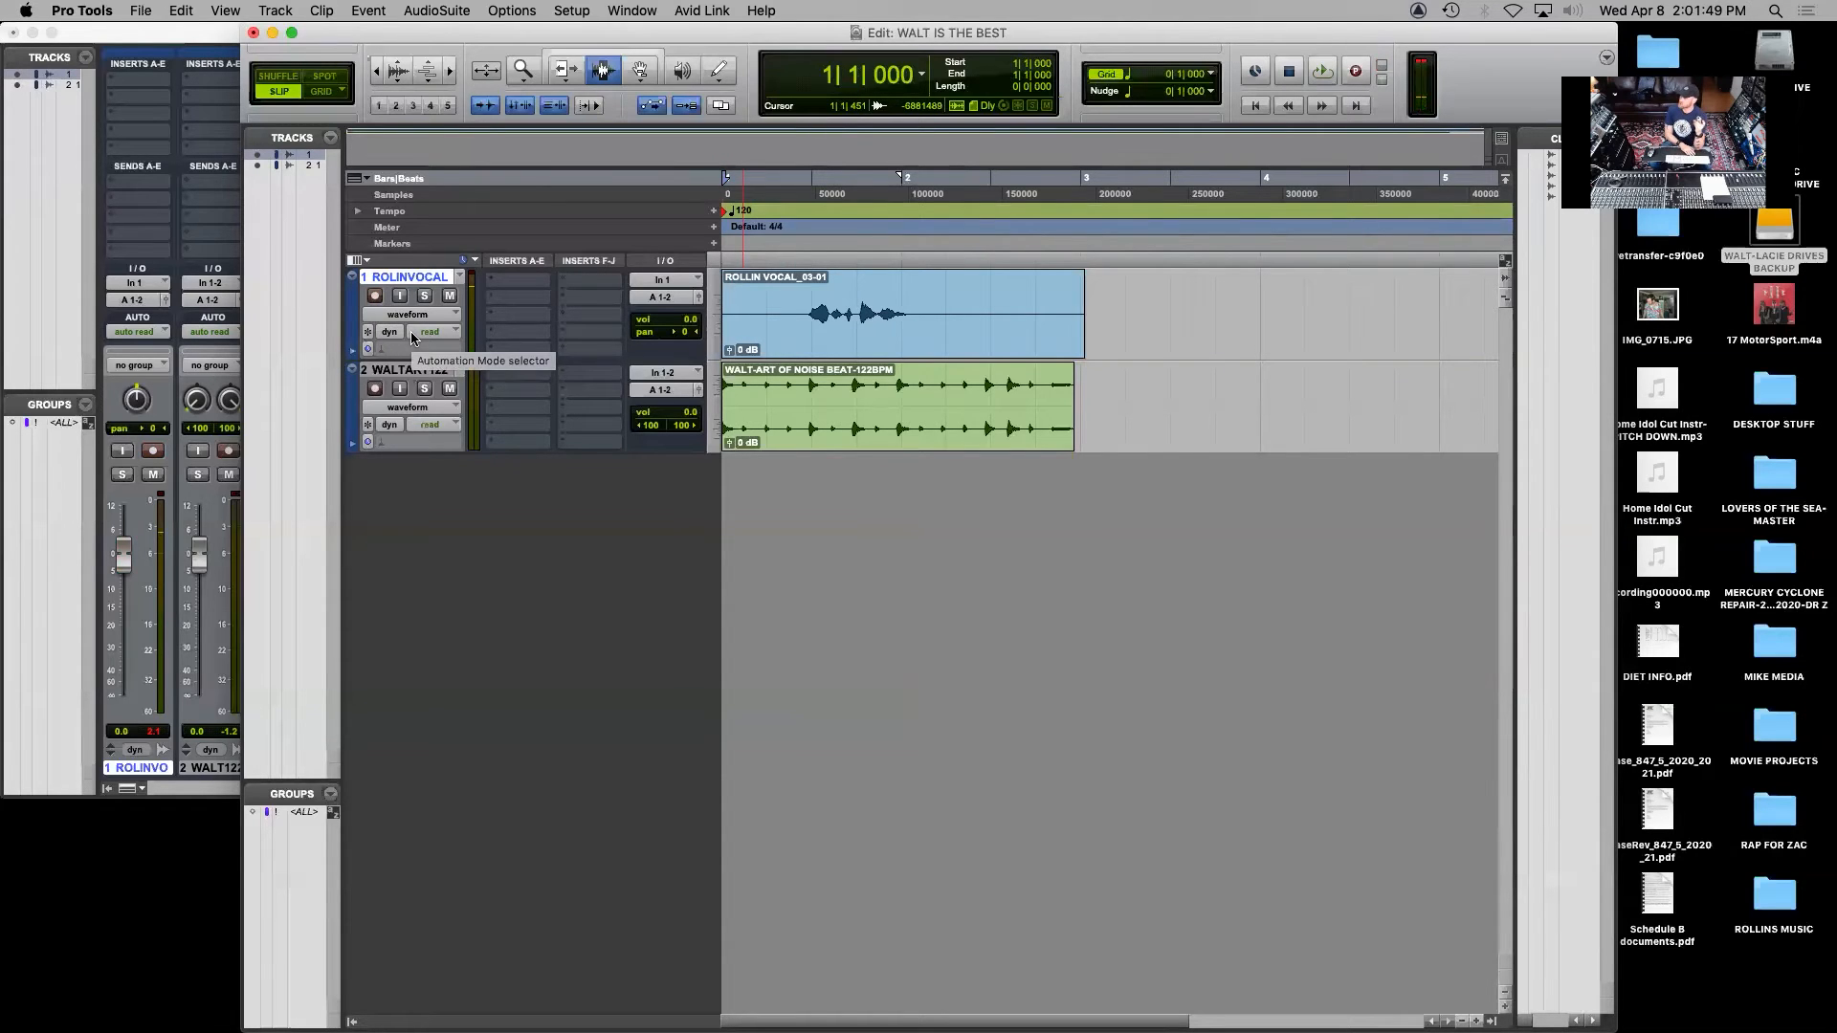
key(space)
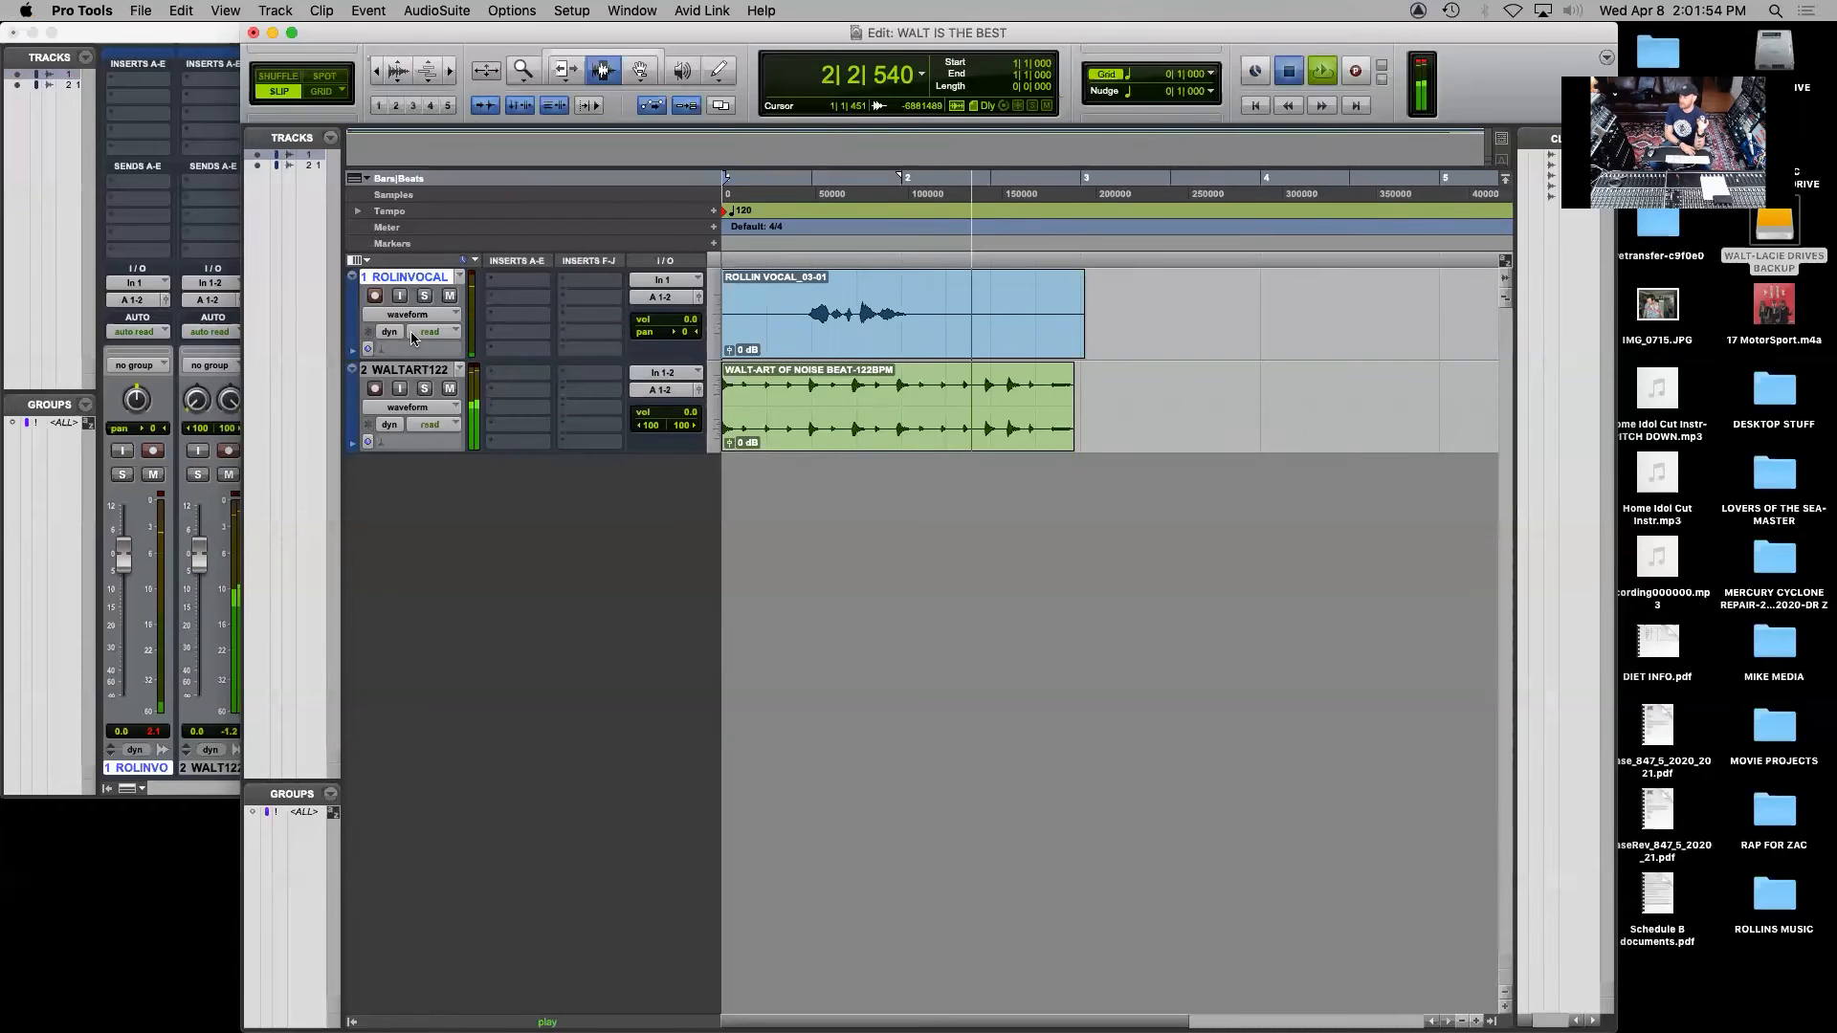
key(space)
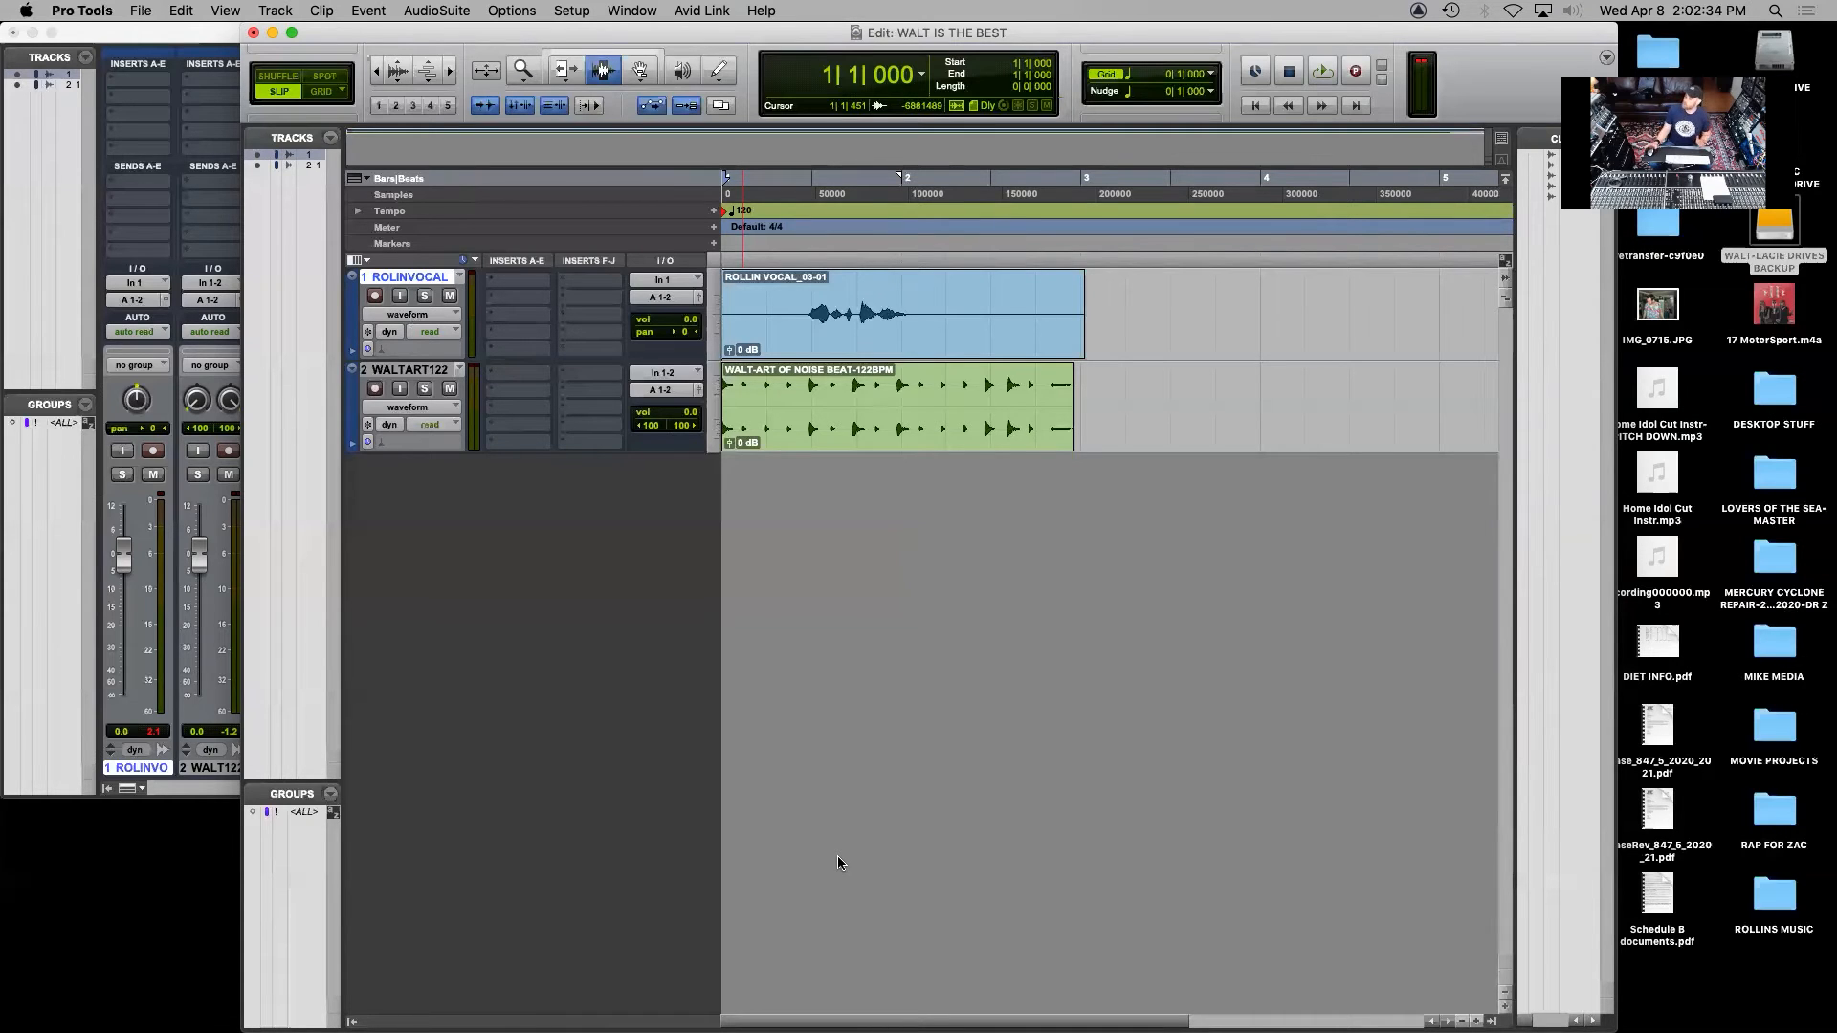
Delete the silent sections before and after the vocal phrase in the third take
click(797, 312)
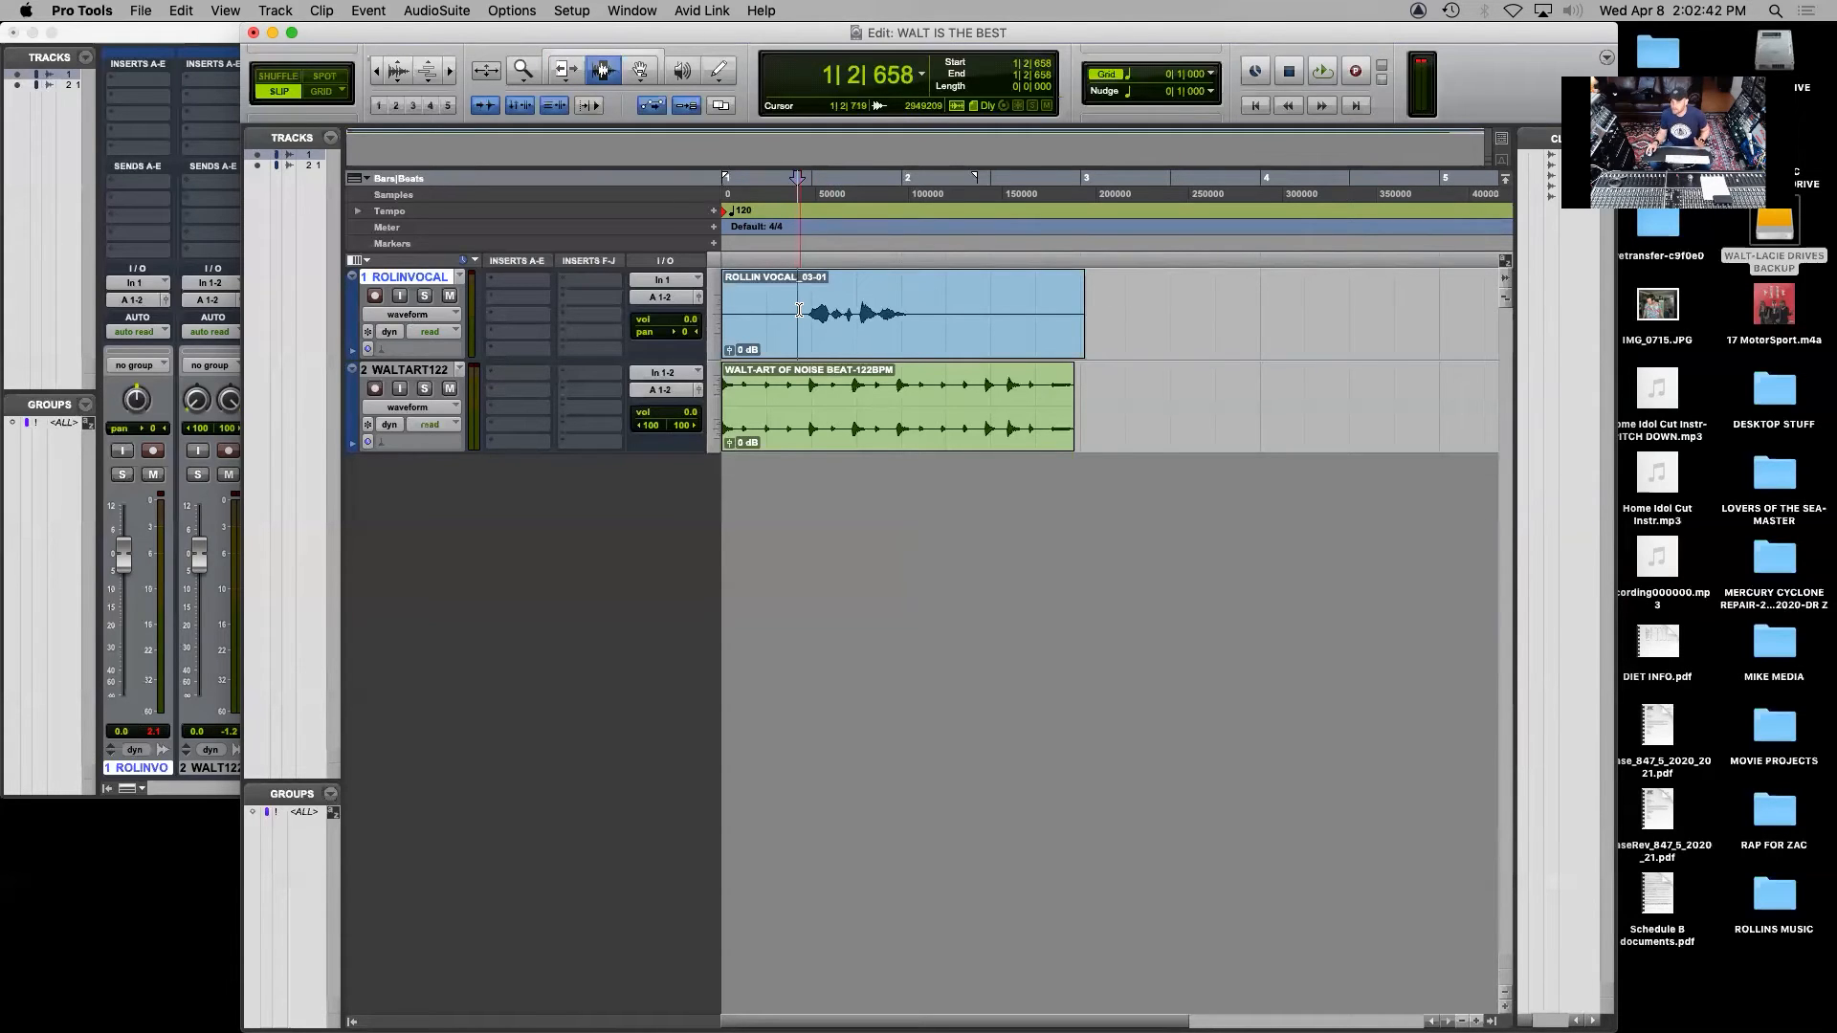
click(800, 310)
drag(800, 310, 603, 335)
key(Delete)
drag(1163, 365, 930, 315)
key(Delete)
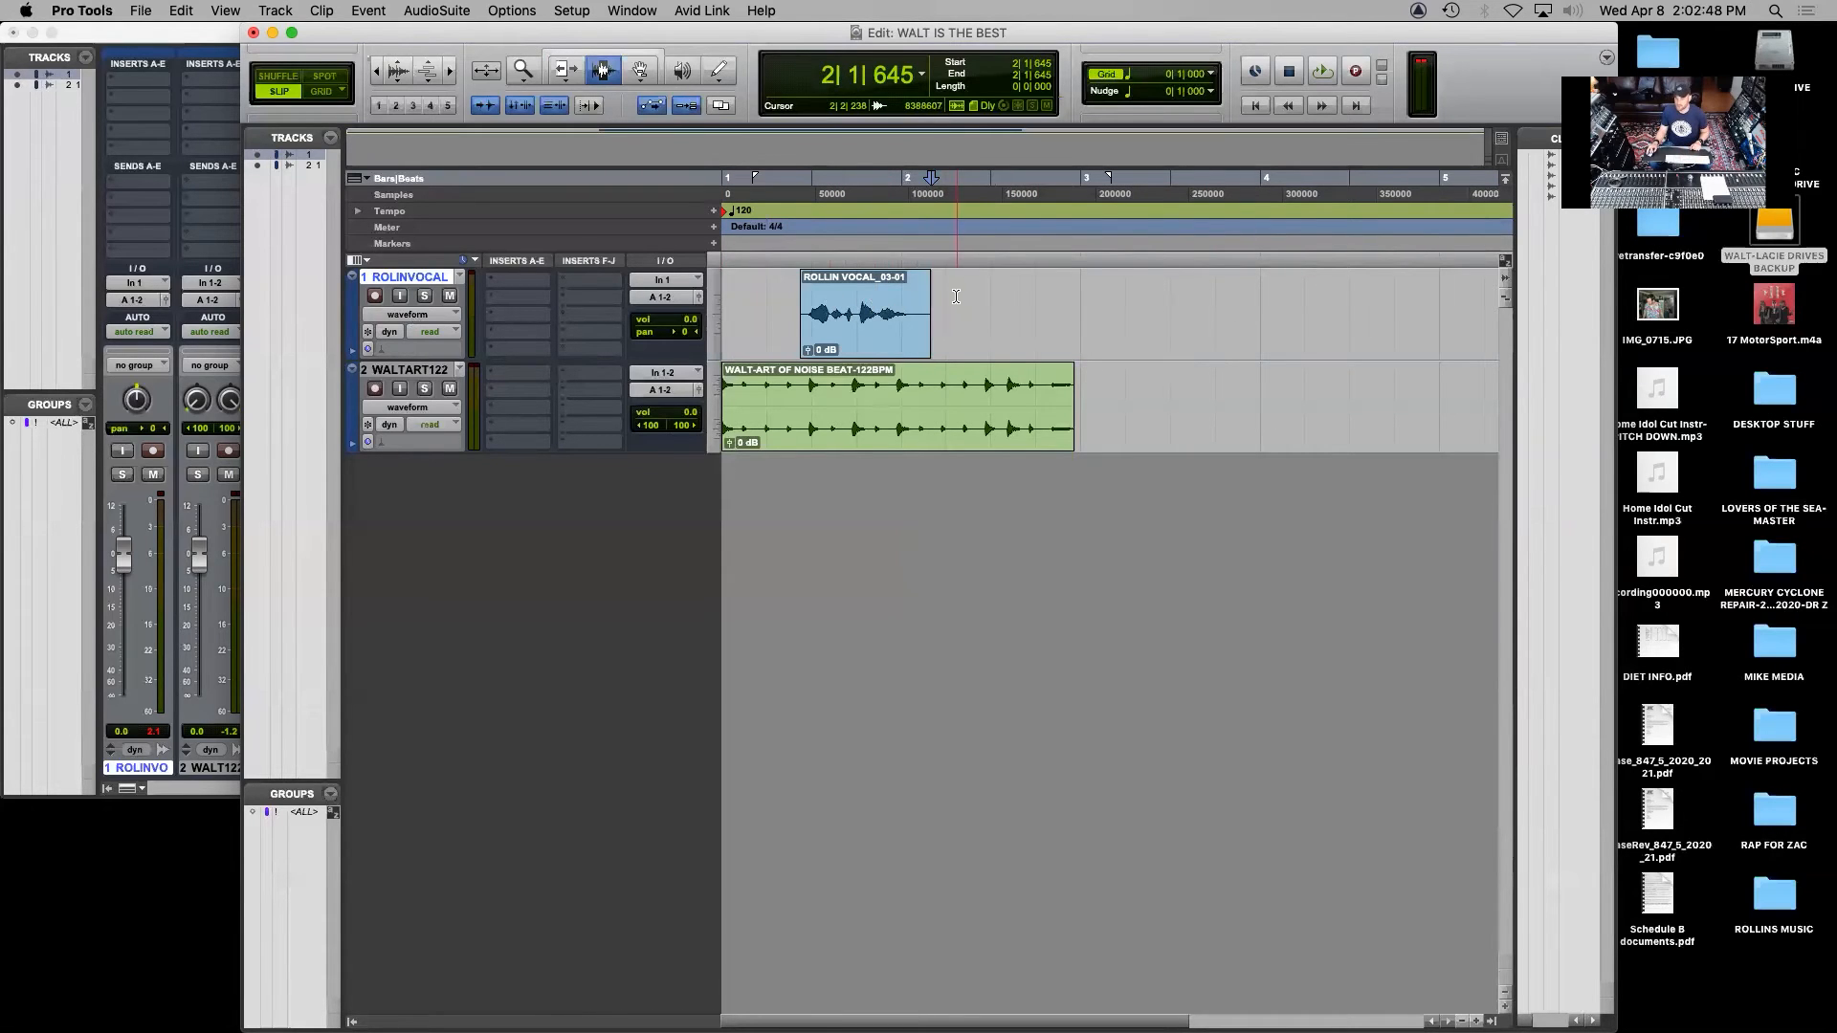
Compare the start positions of the beat clip and the trimmed vocal clip by selecting each with the Grabber tool
key(F8)
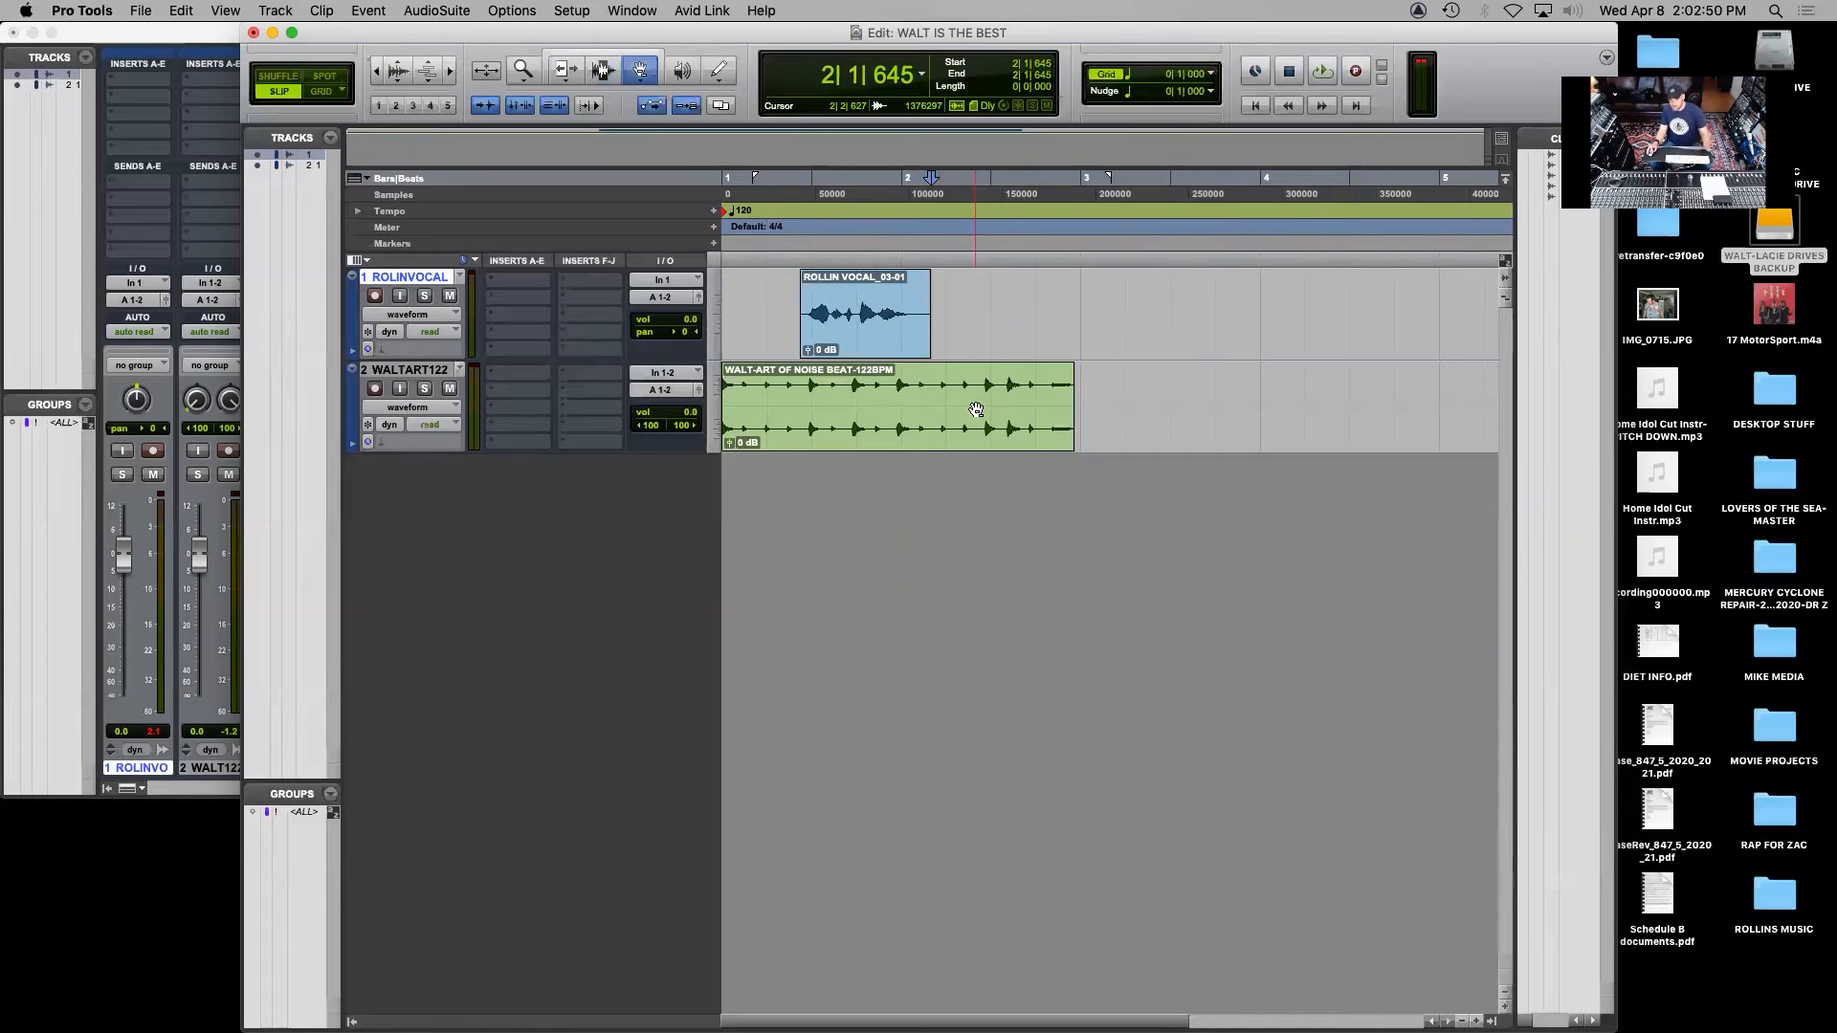
click(972, 409)
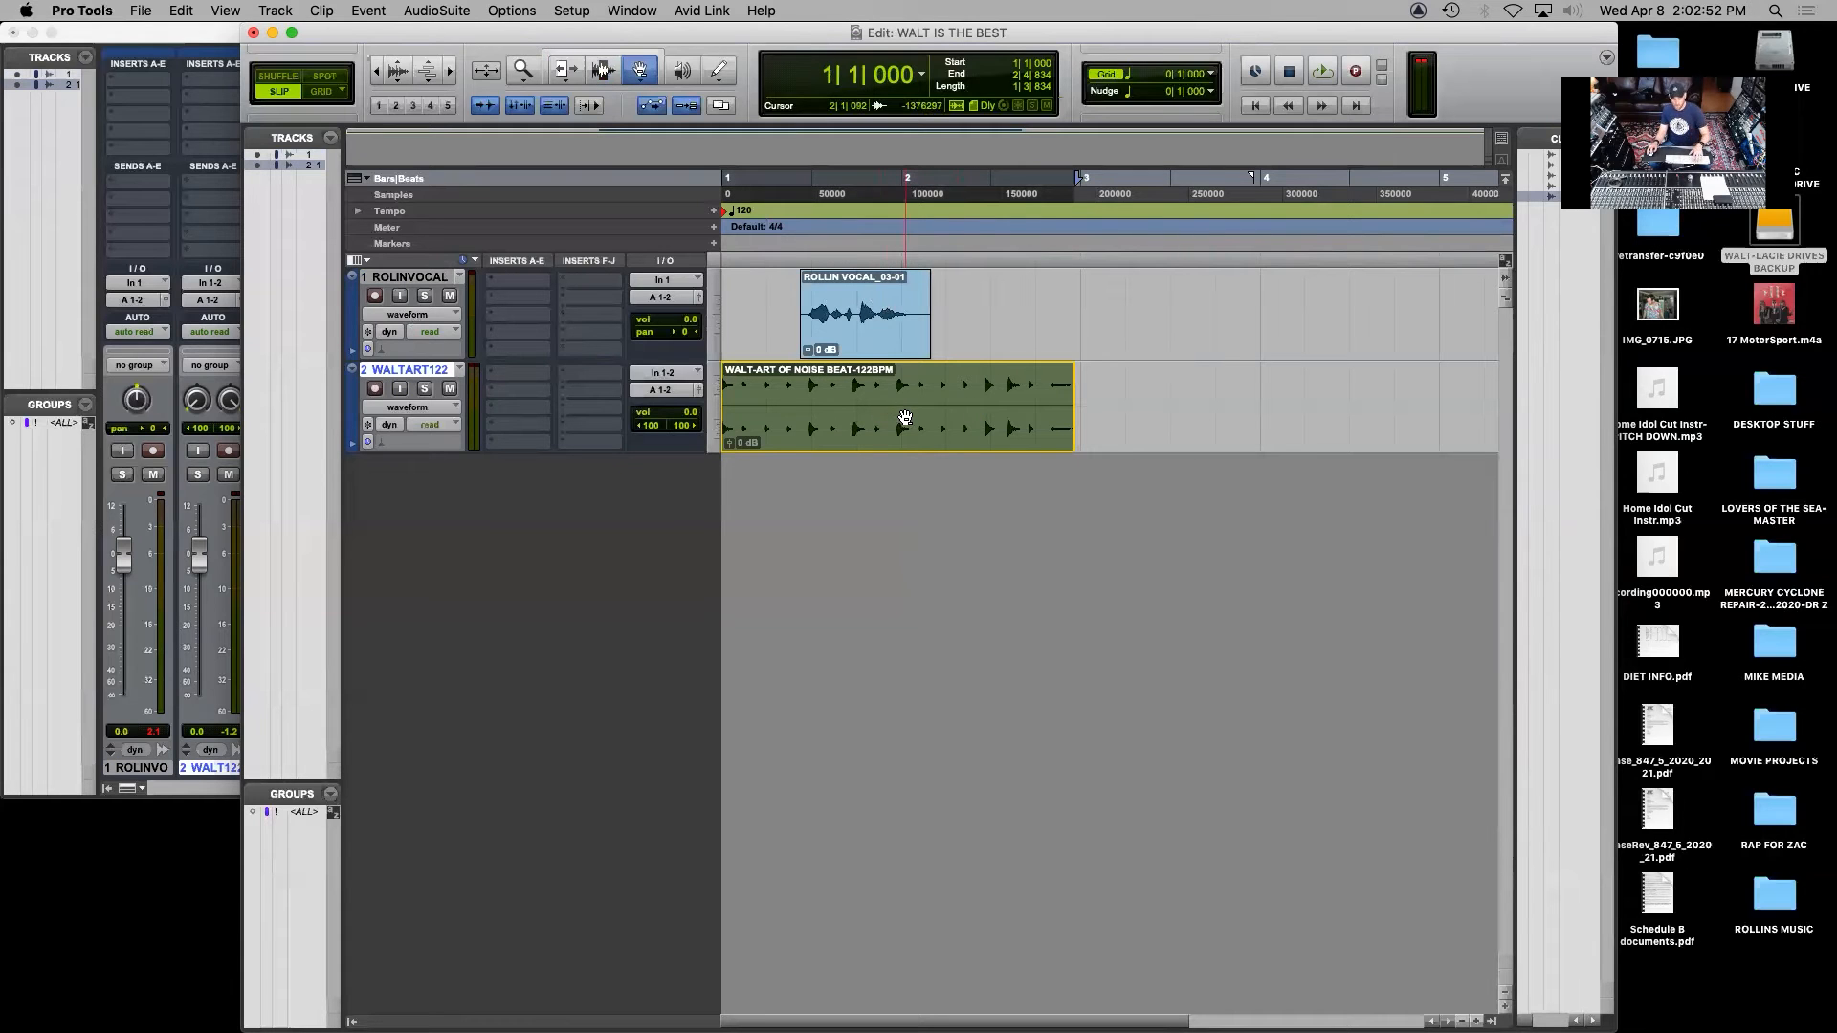
click(1155, 402)
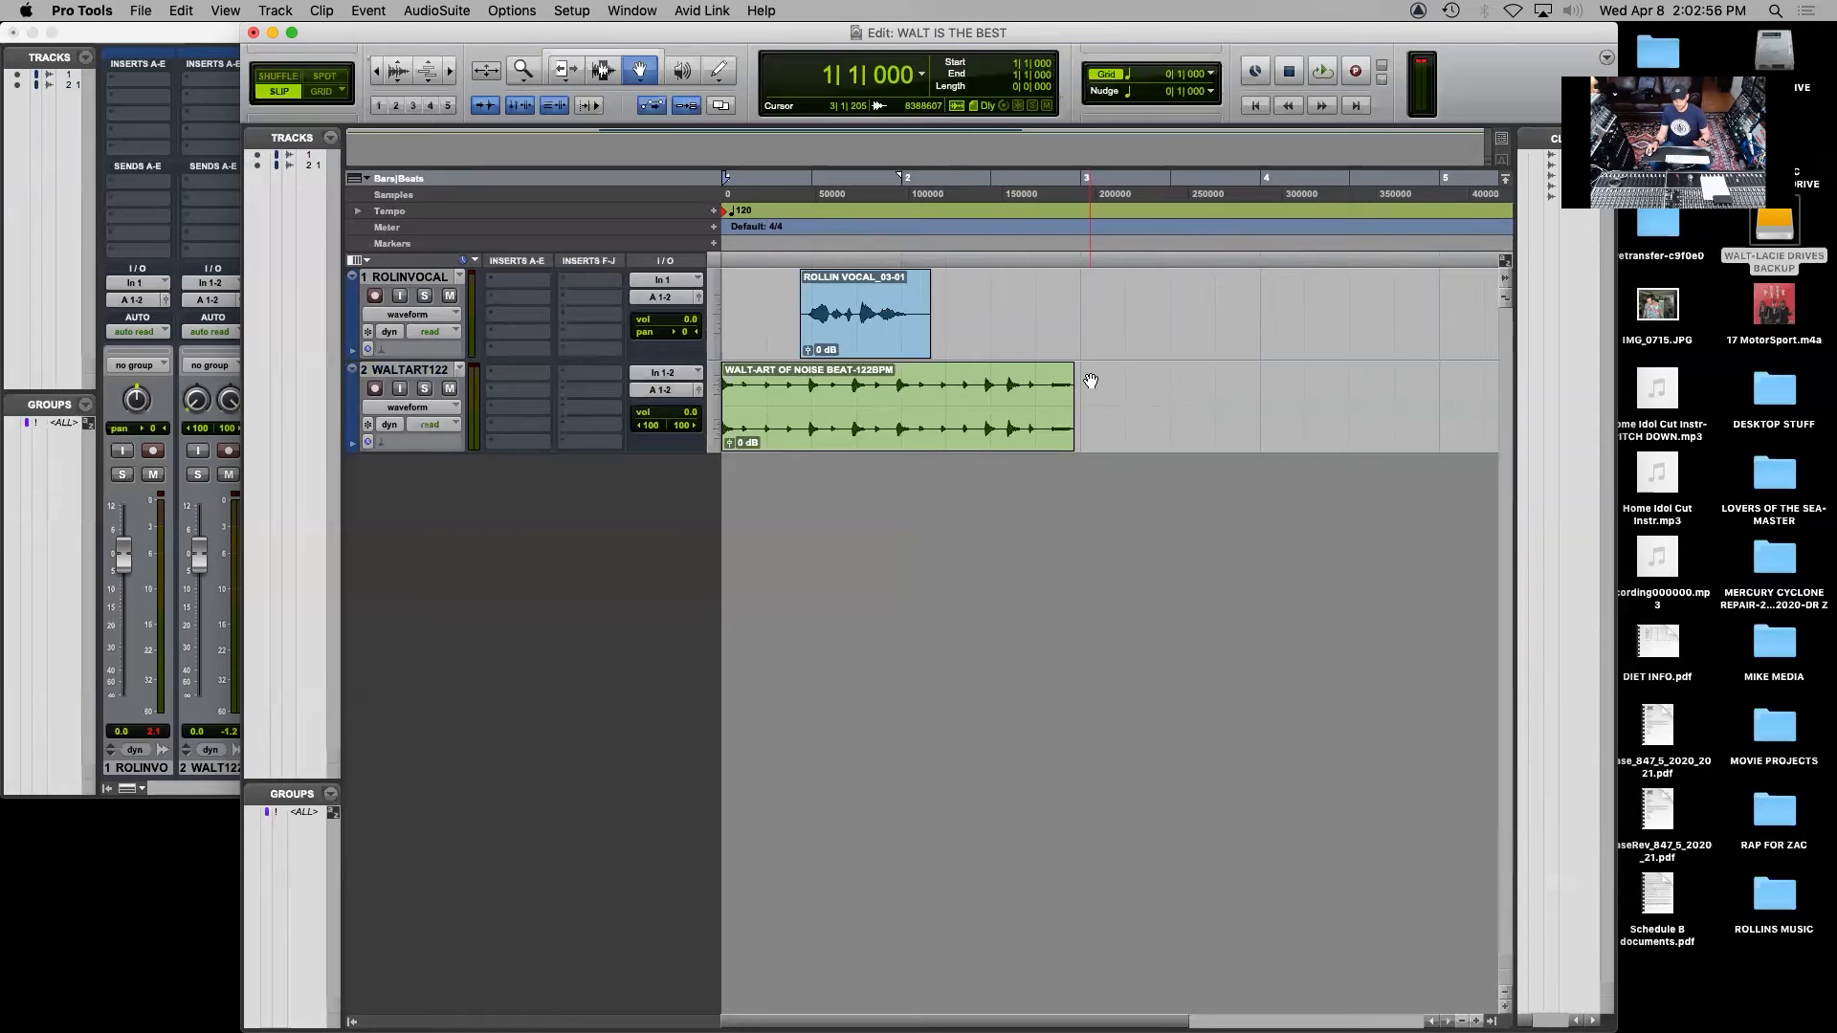
click(898, 321)
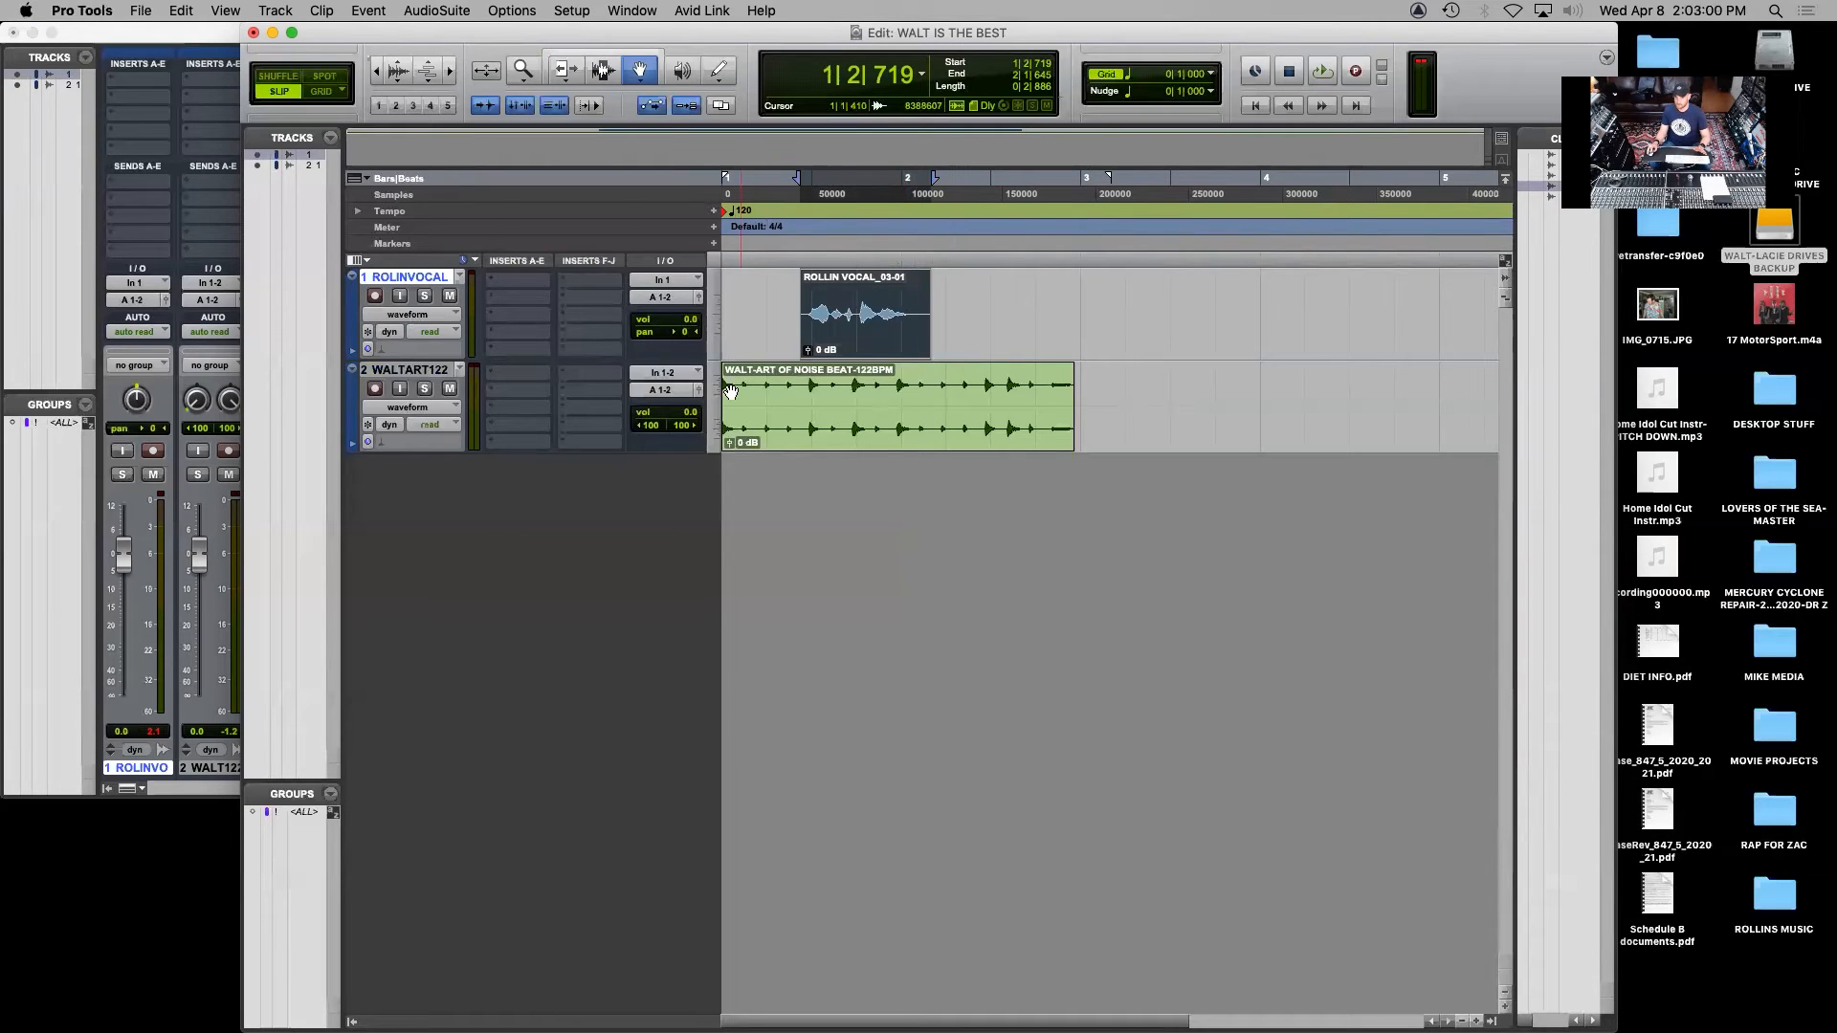
click(764, 388)
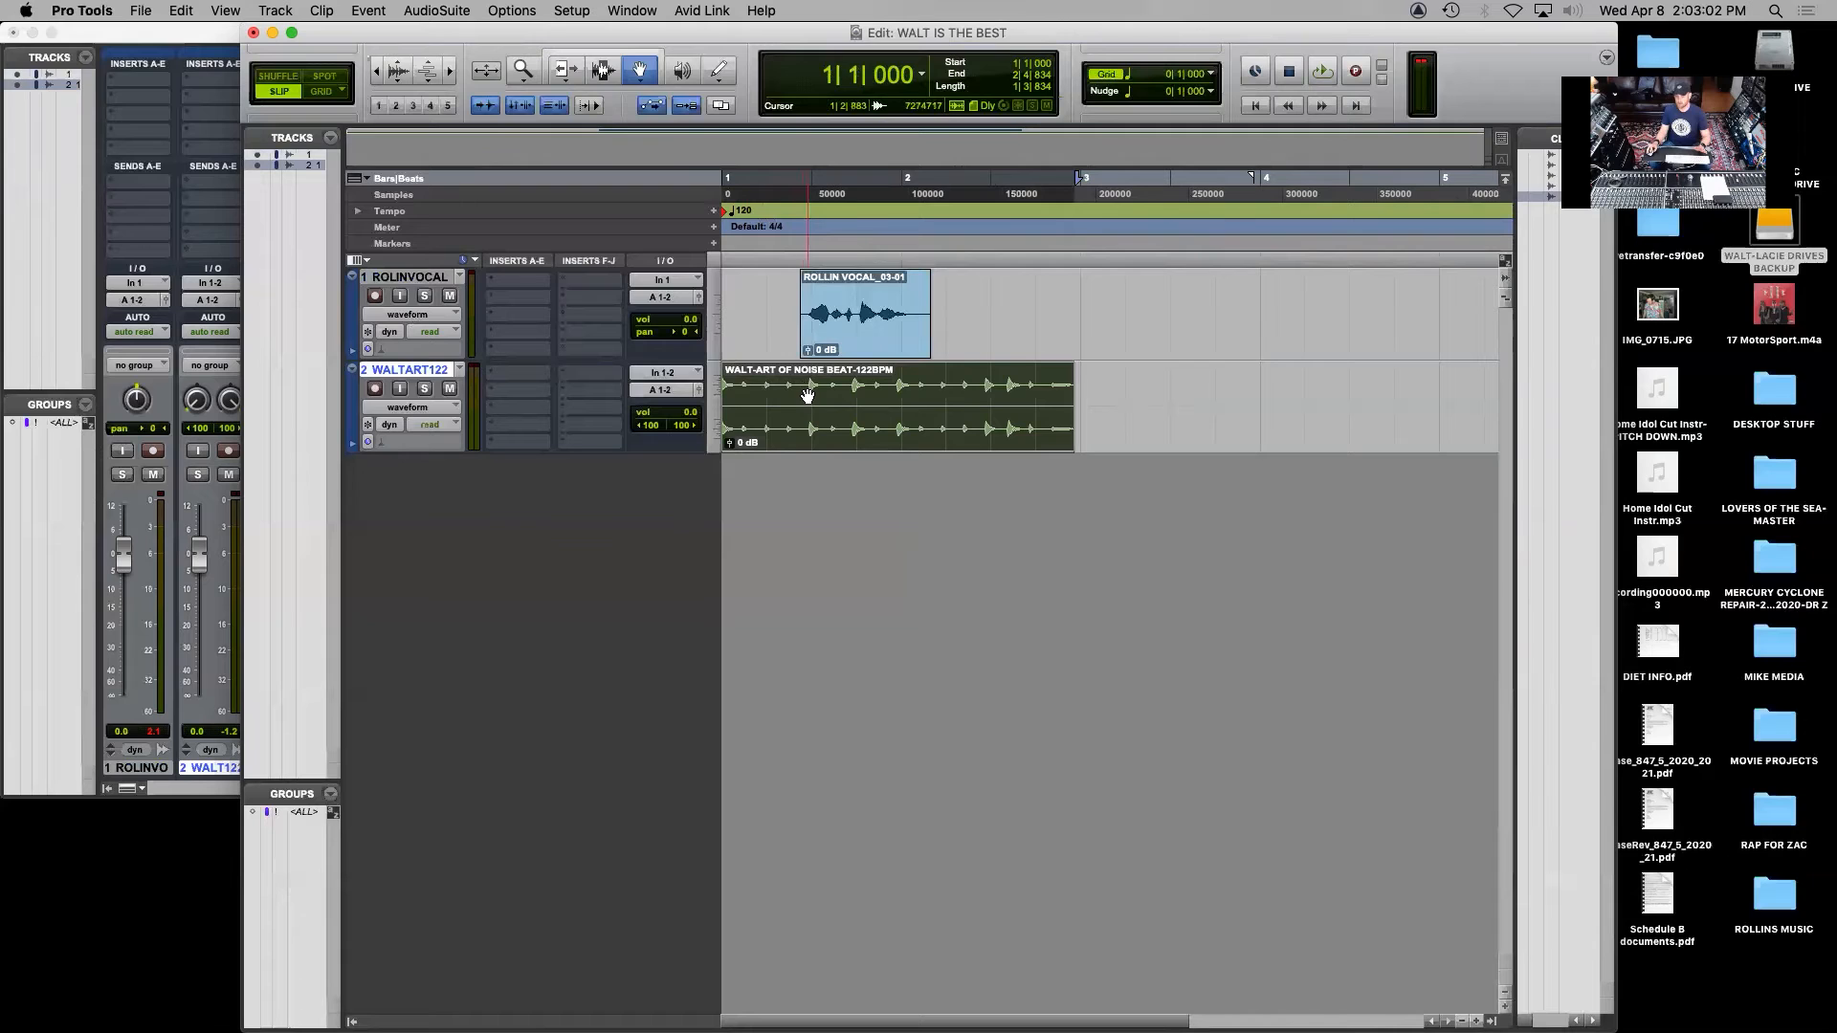
Select the vocal track from the session start to just past the beat's end and consolidate the range into one clip
key(F7)
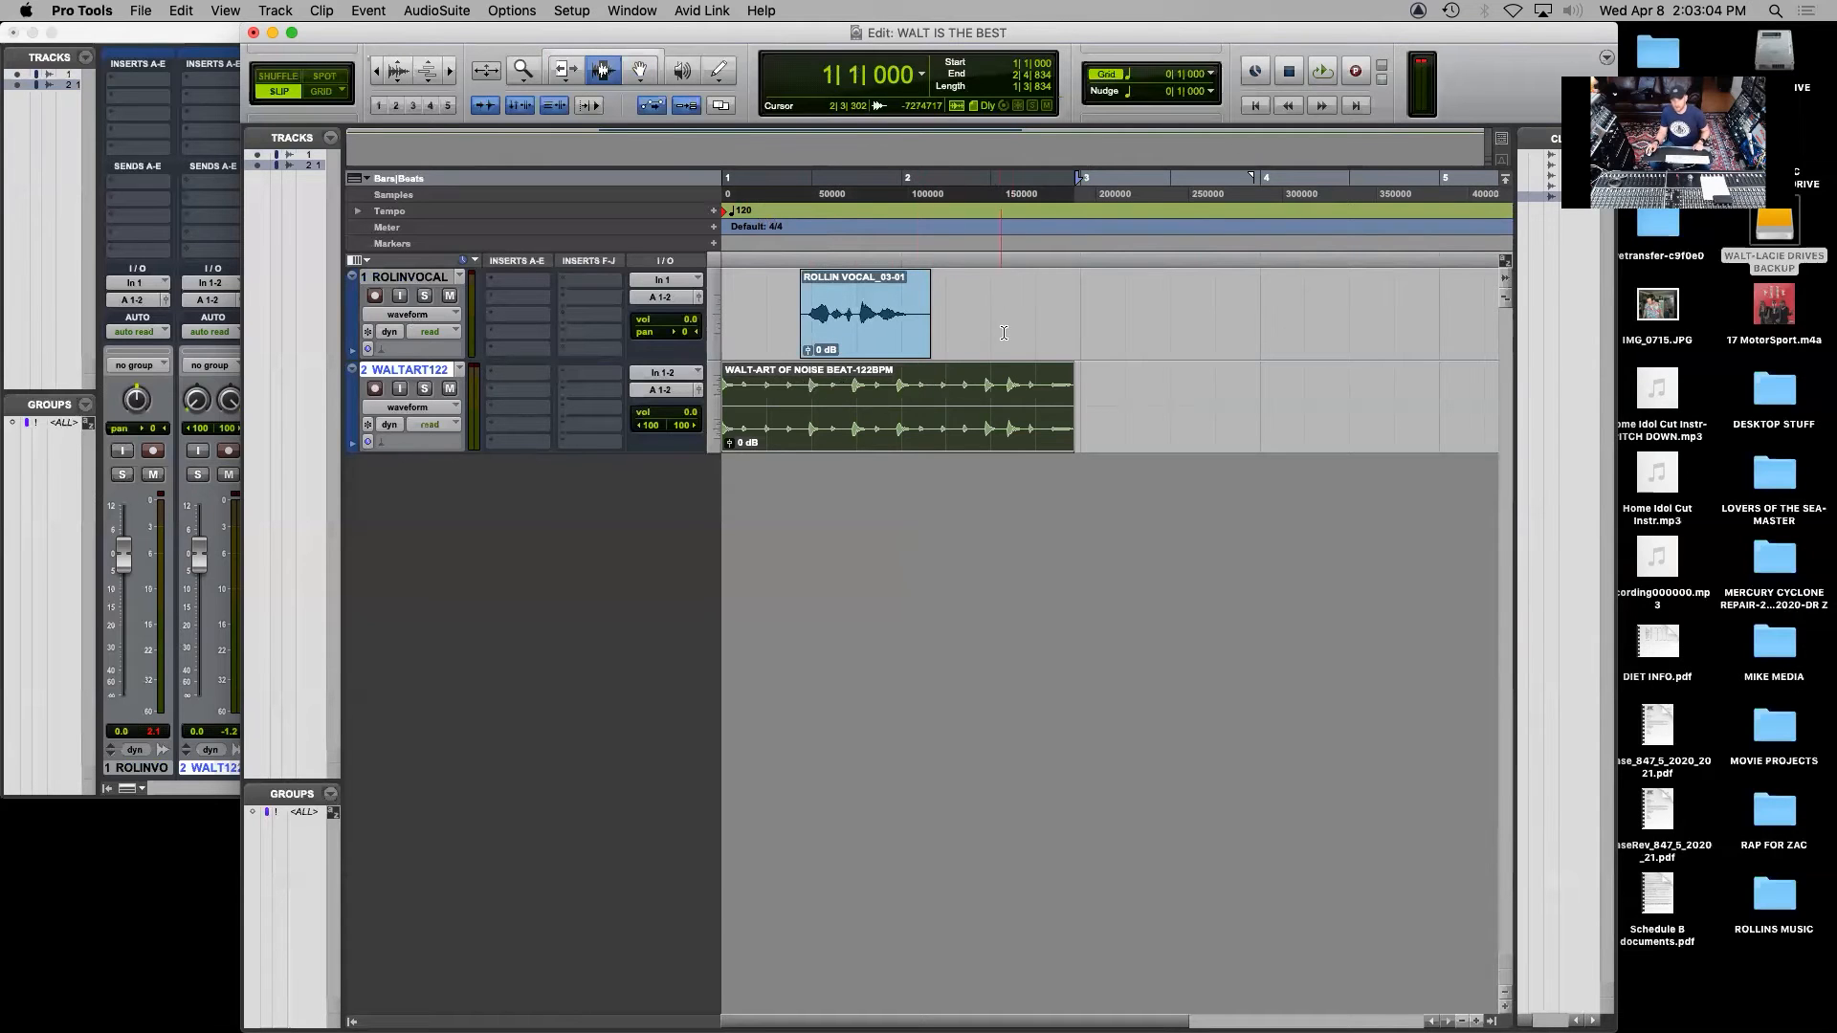
drag(1075, 287, 634, 325)
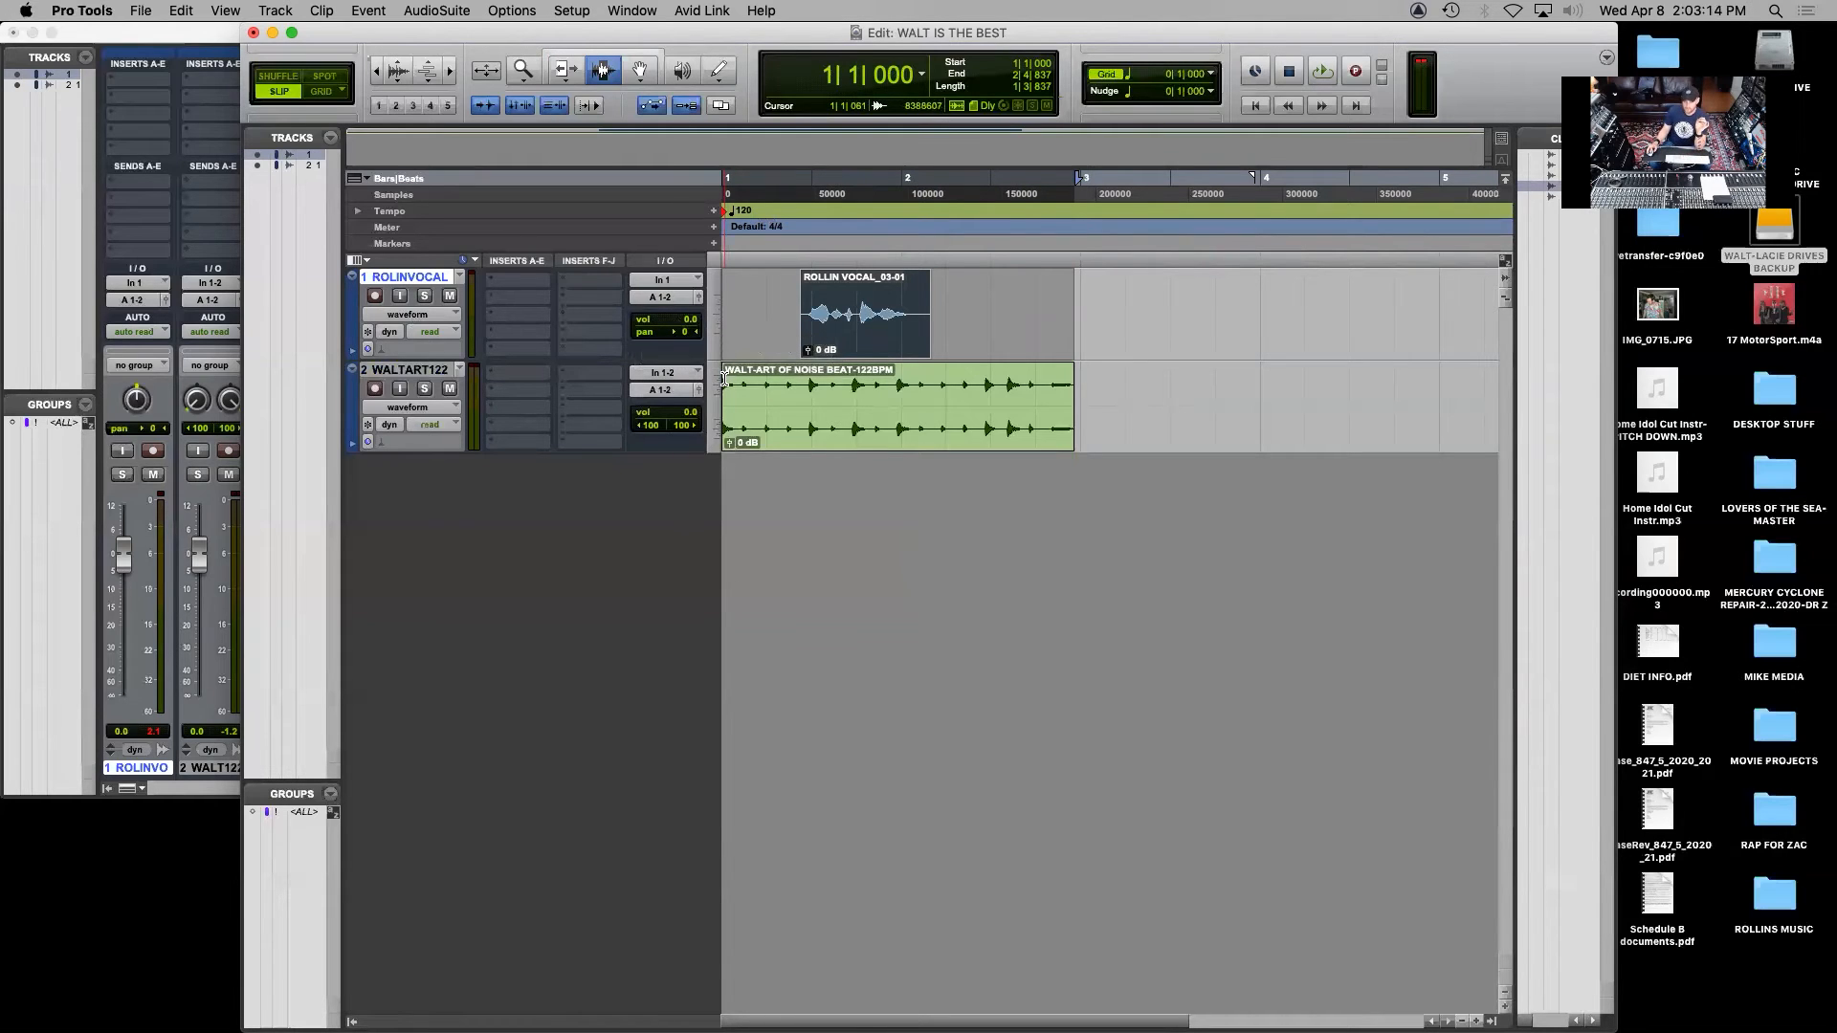
drag(1079, 307, 646, 293)
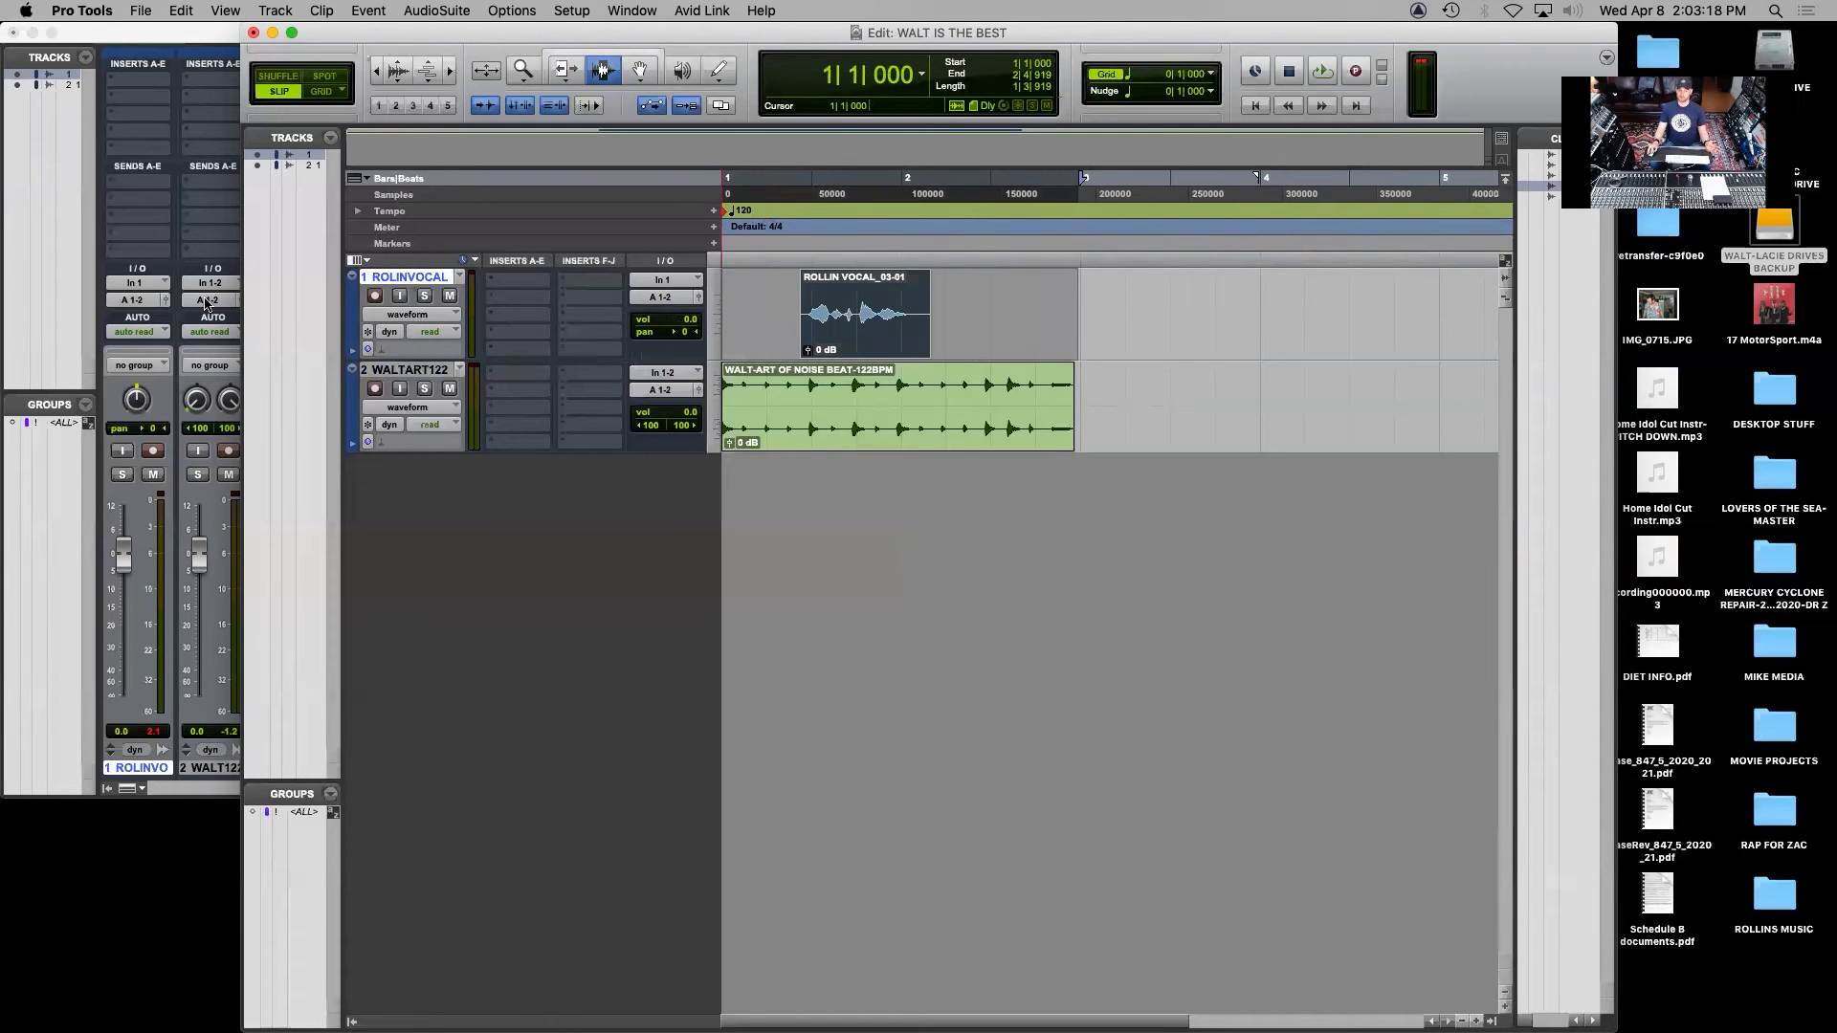
drag(1145, 308, 478, 316)
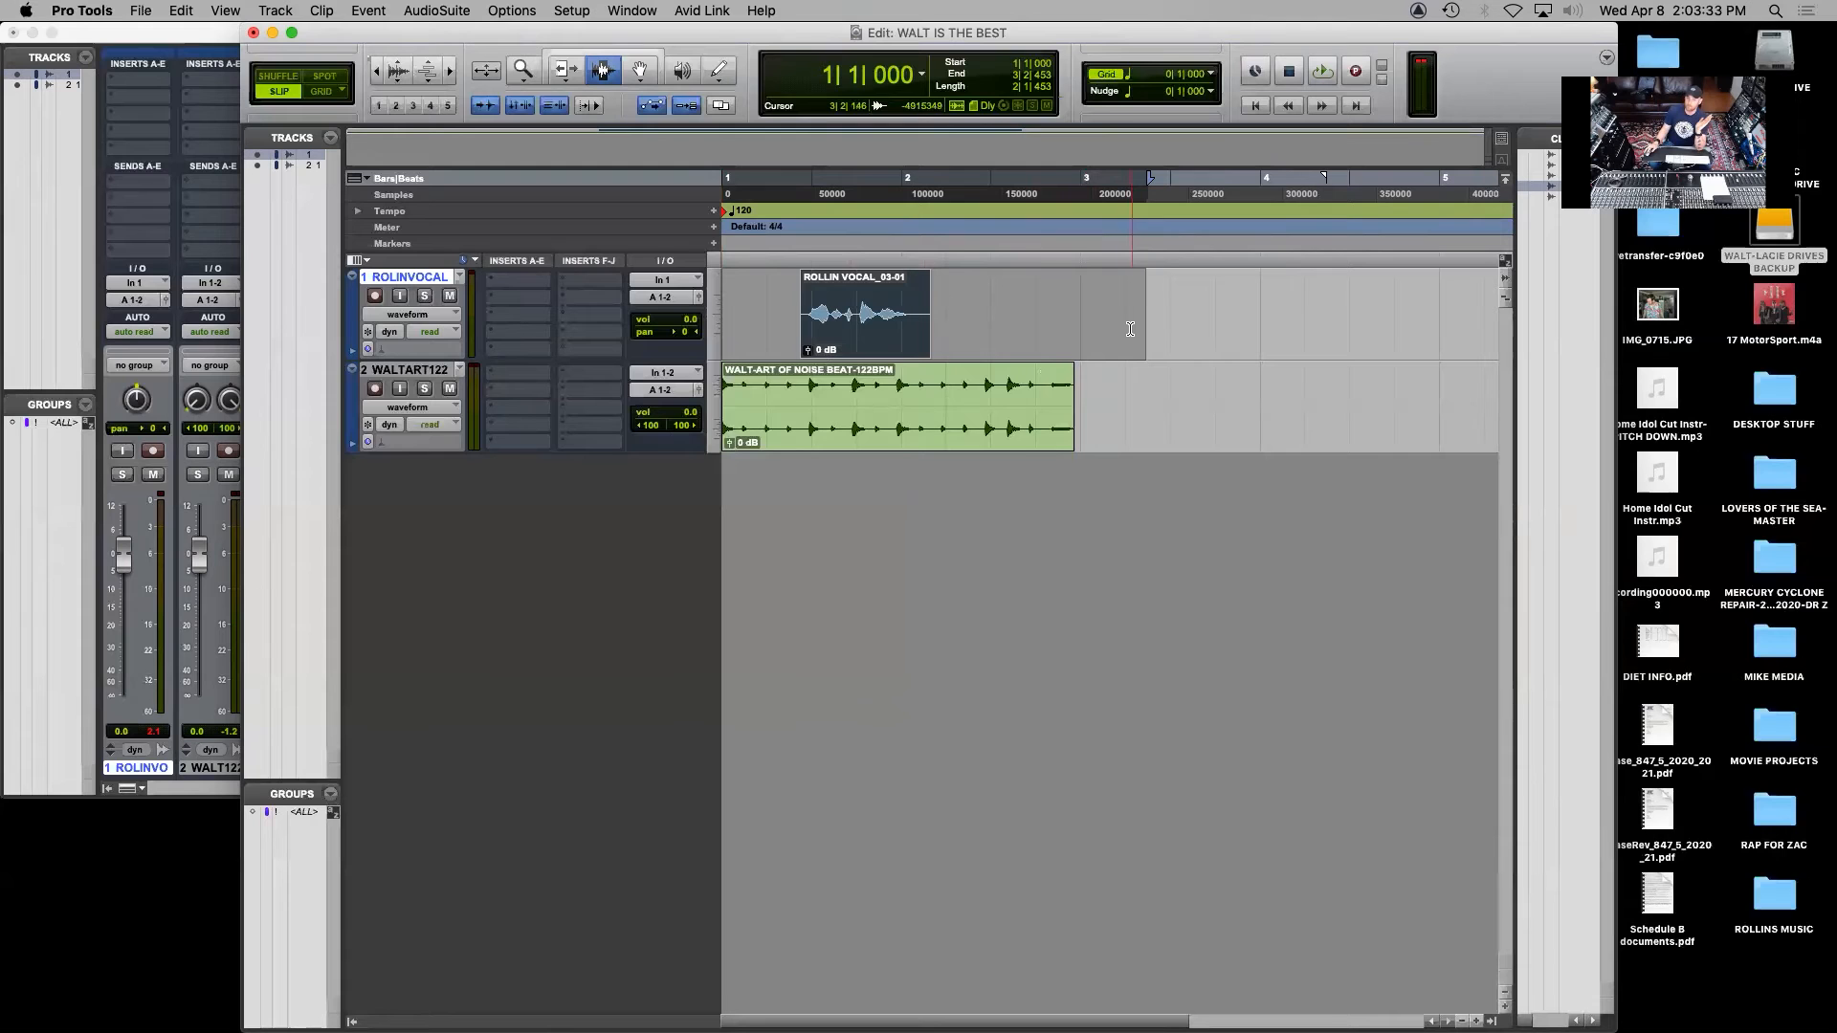
click(325, 10)
mouse_move(173, 11)
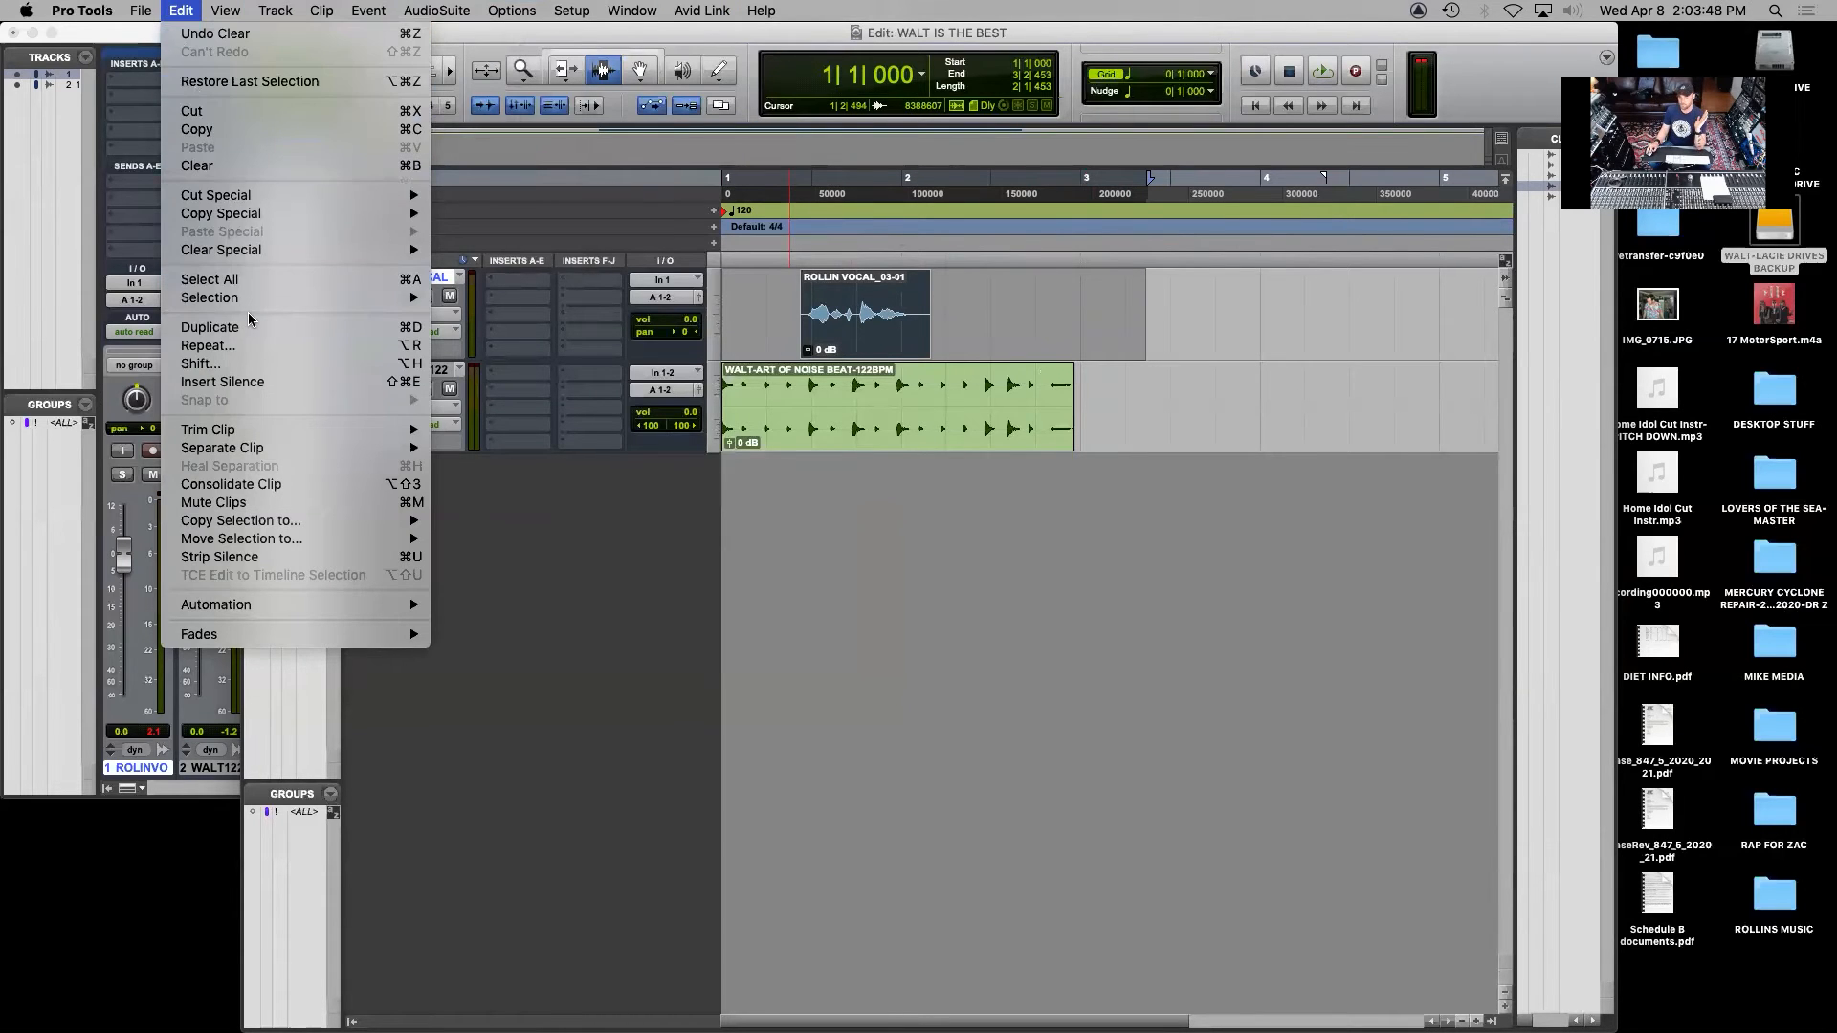
click(327, 488)
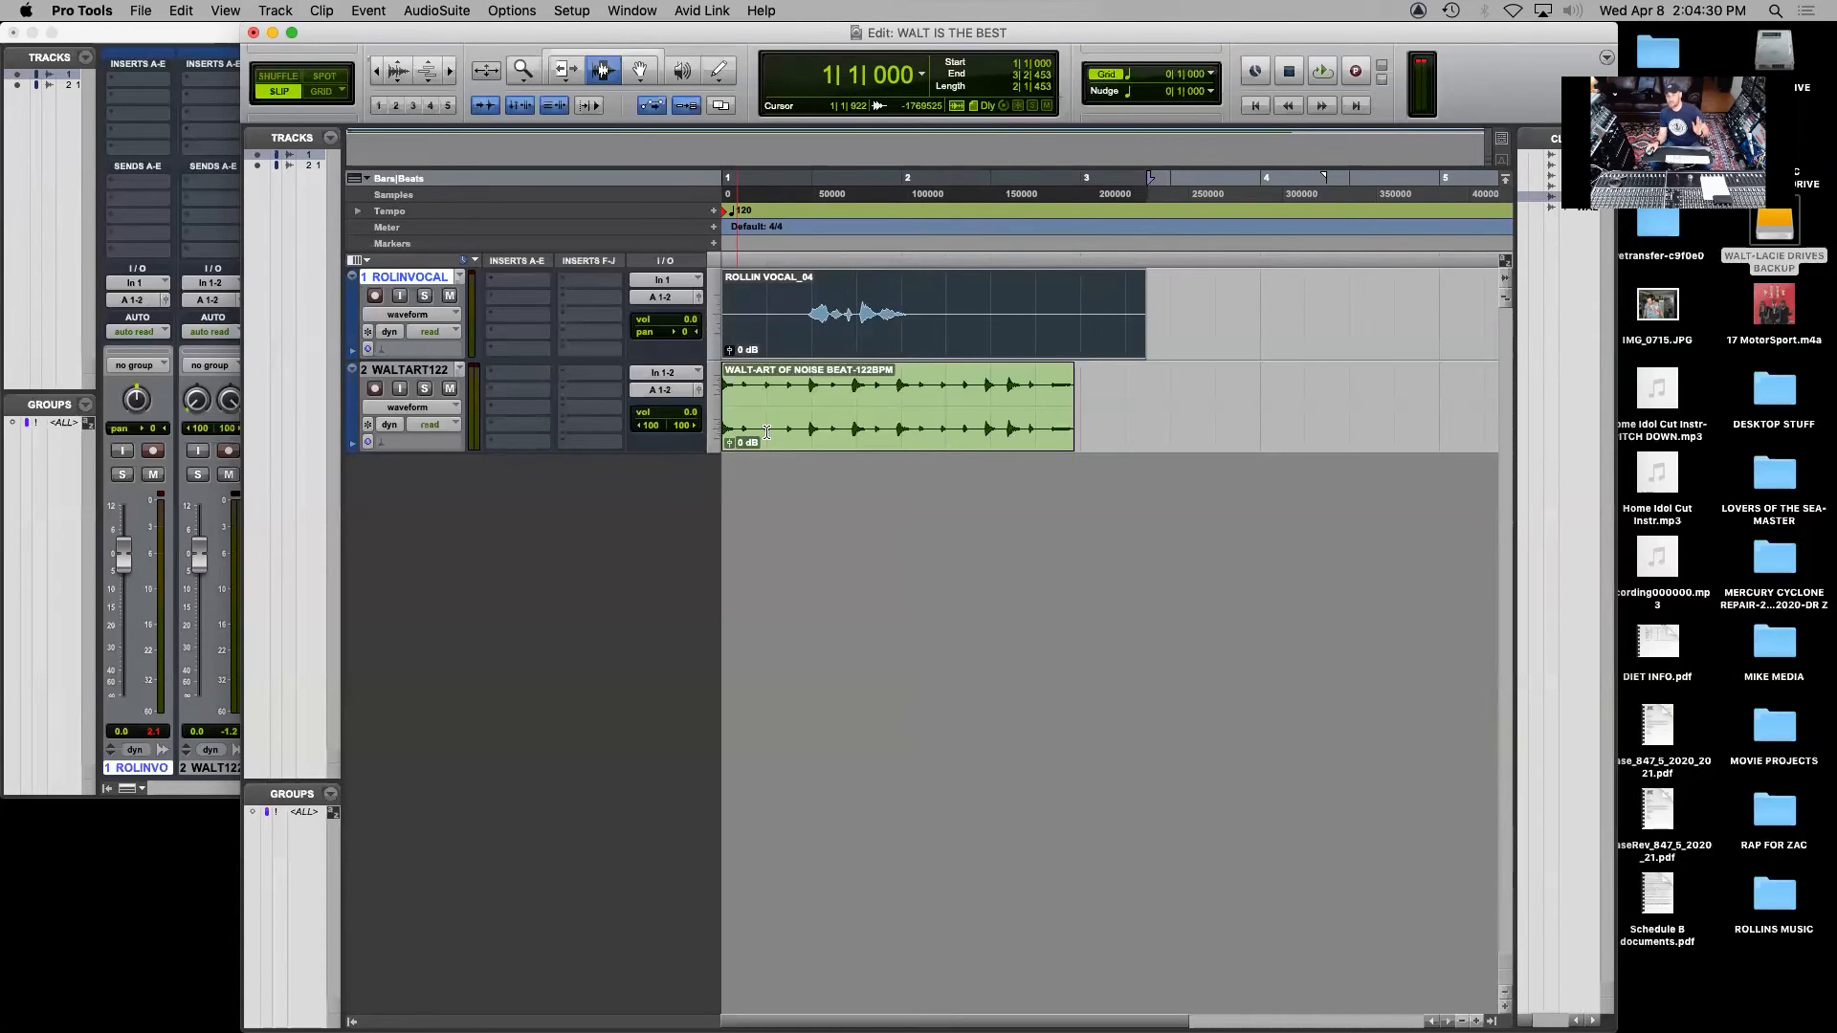
Select the consolidated vocal clip with the Grabber tool and start exporting it from the clip list as a file
click(1208, 324)
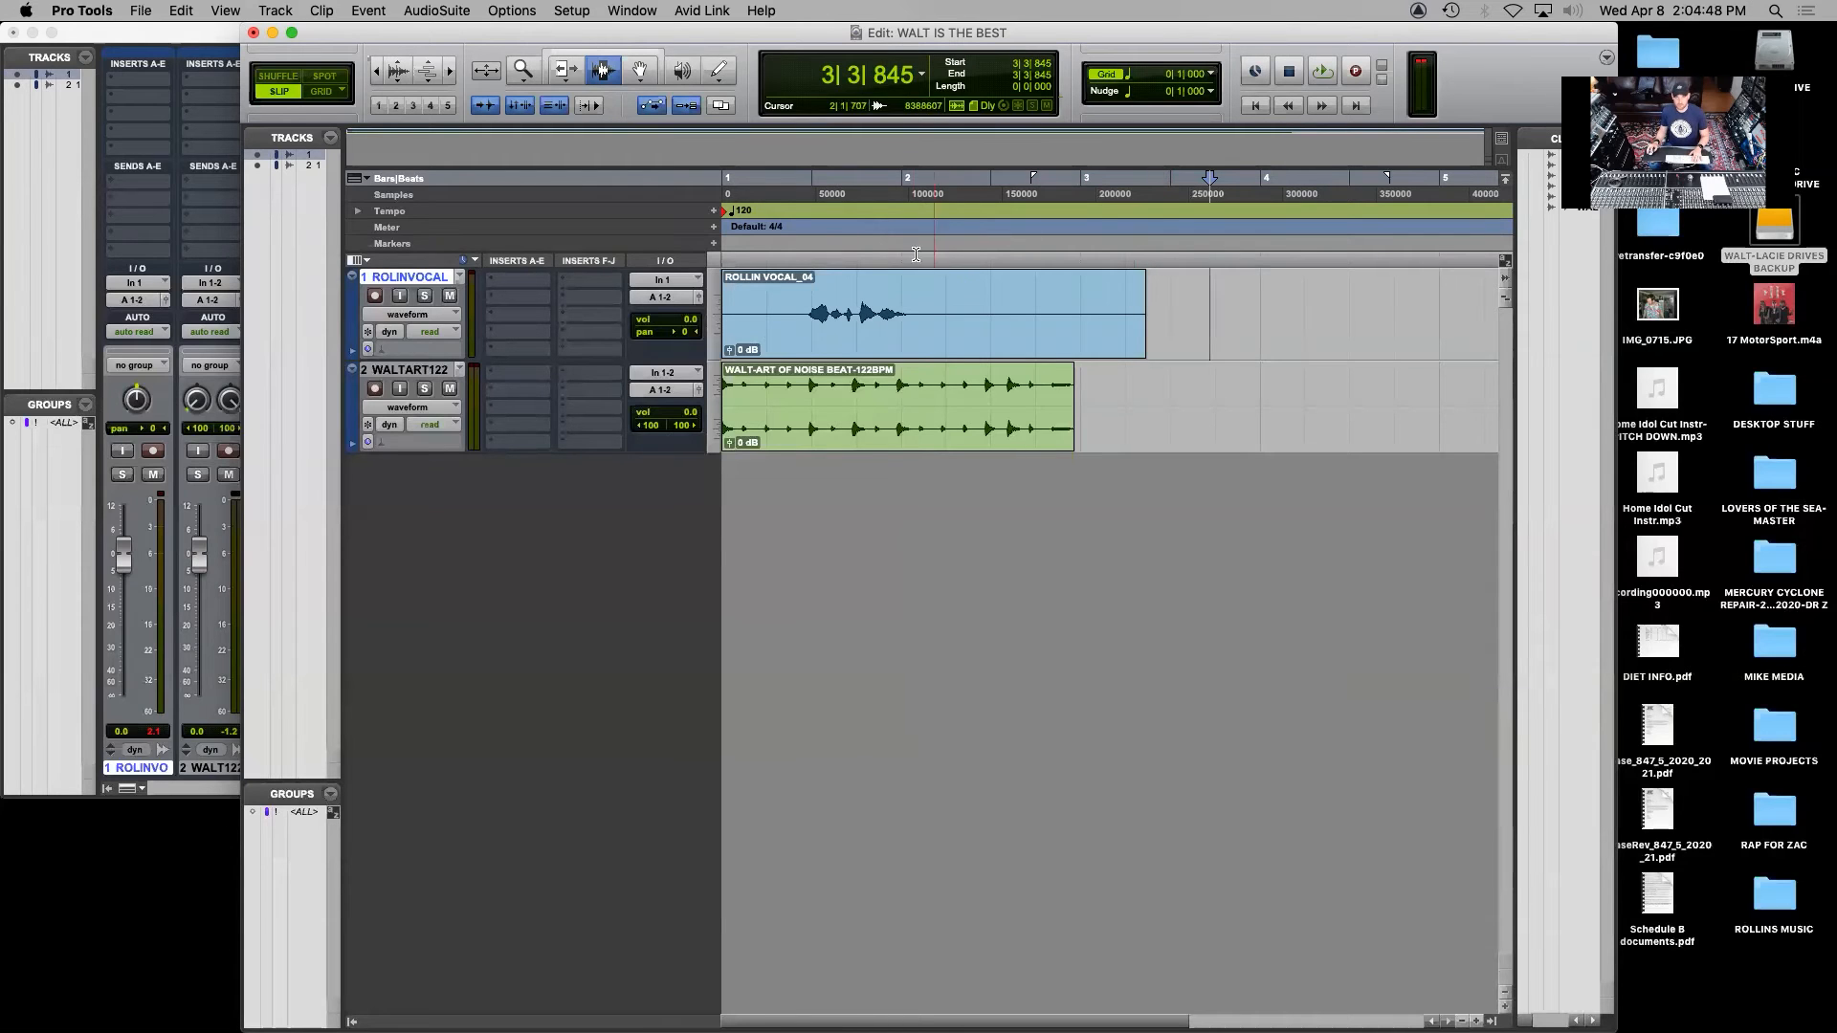
click(639, 71)
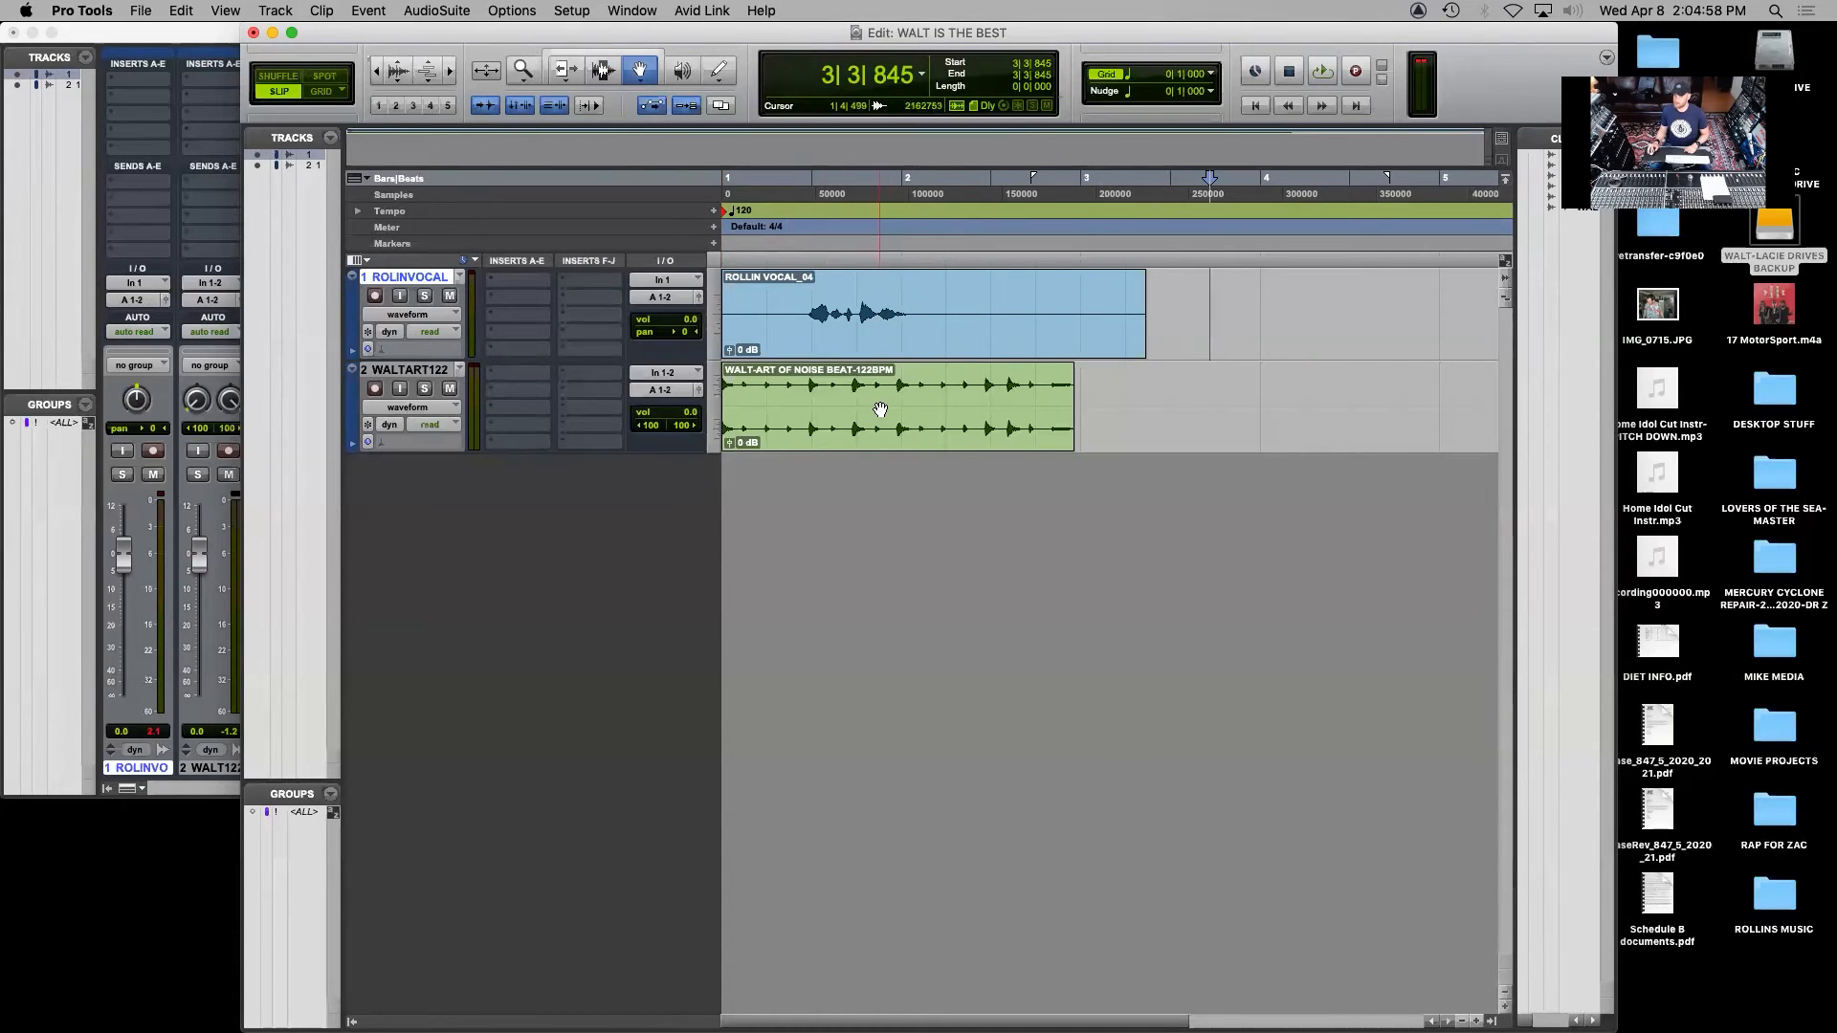
click(949, 287)
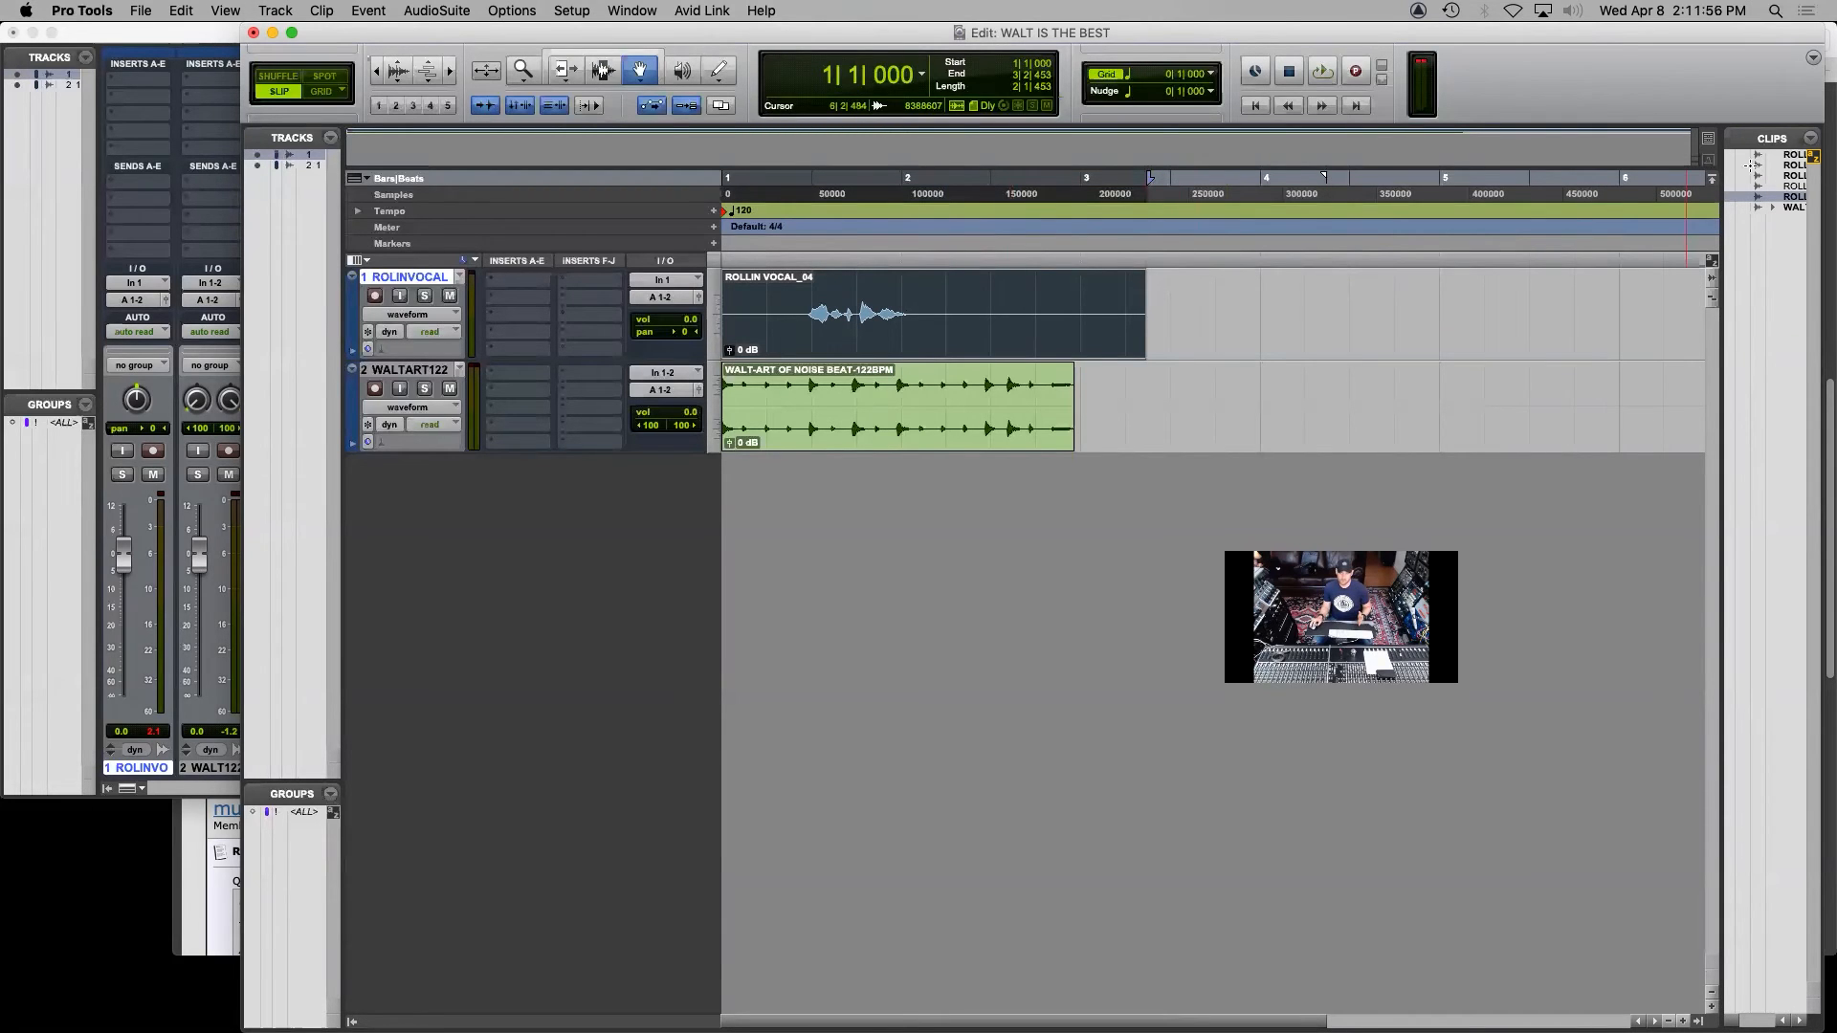
click(1810, 140)
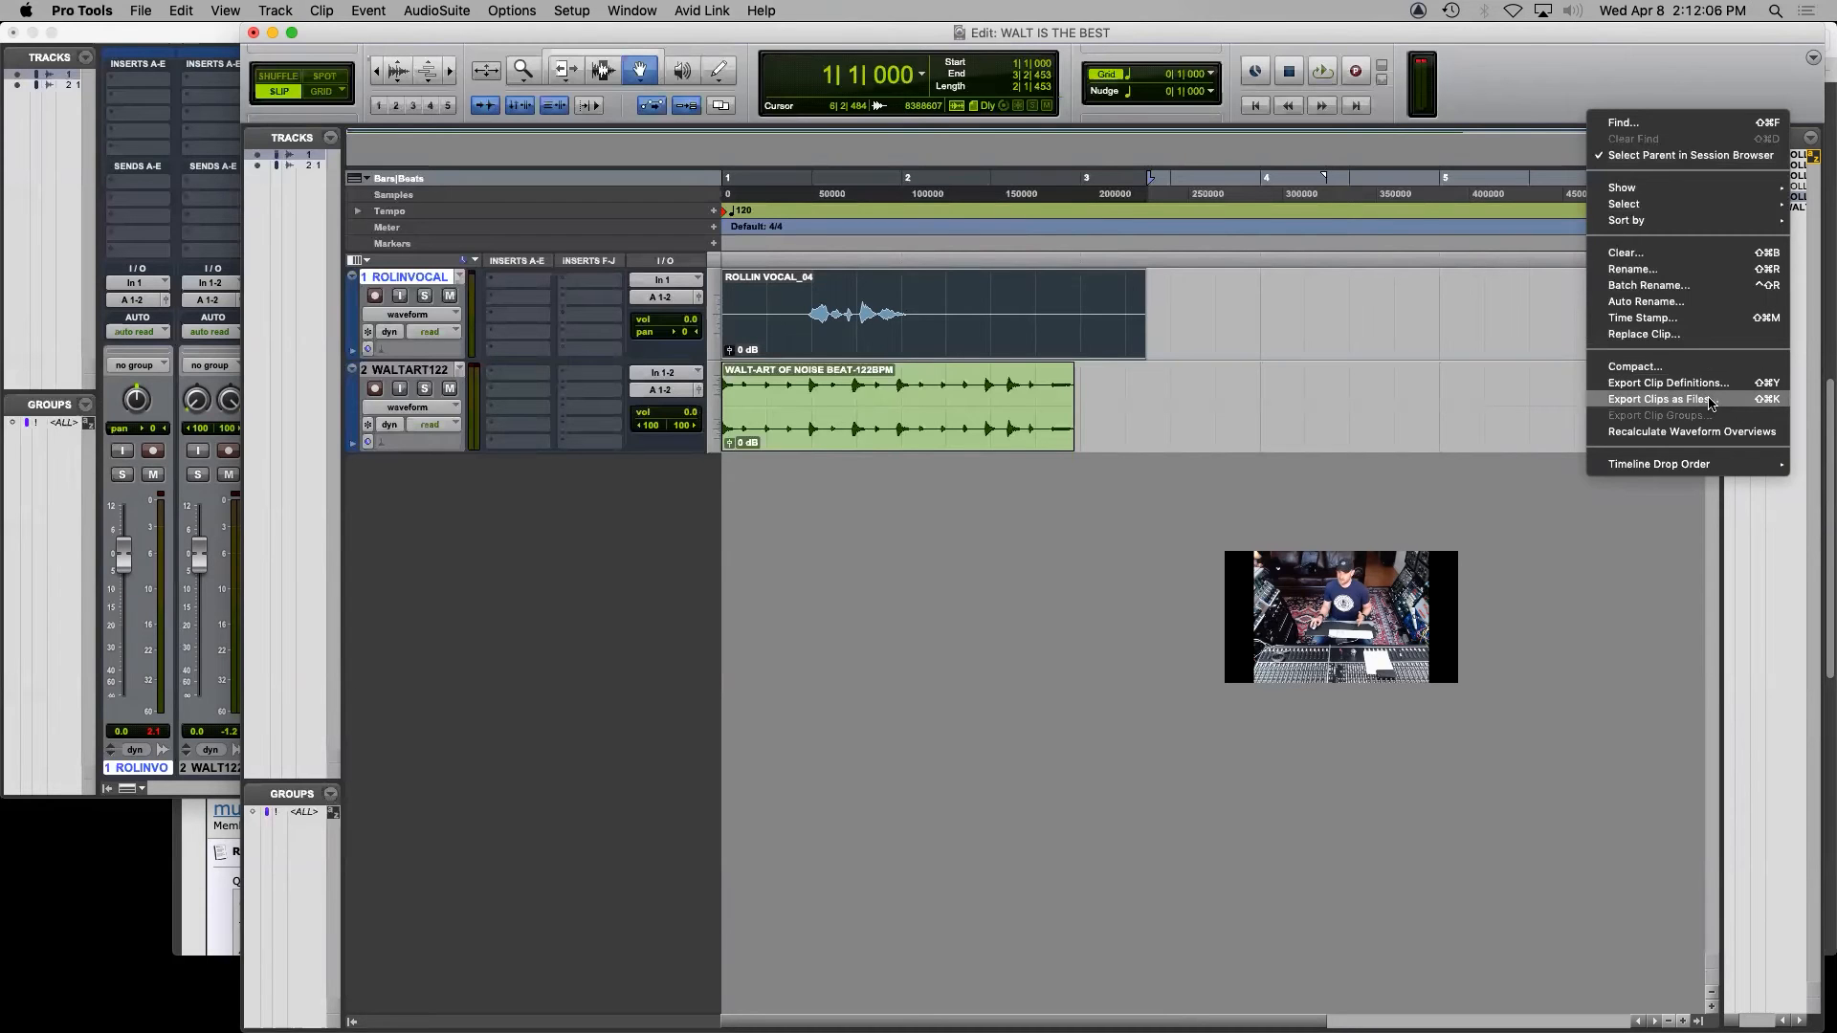
click(1710, 400)
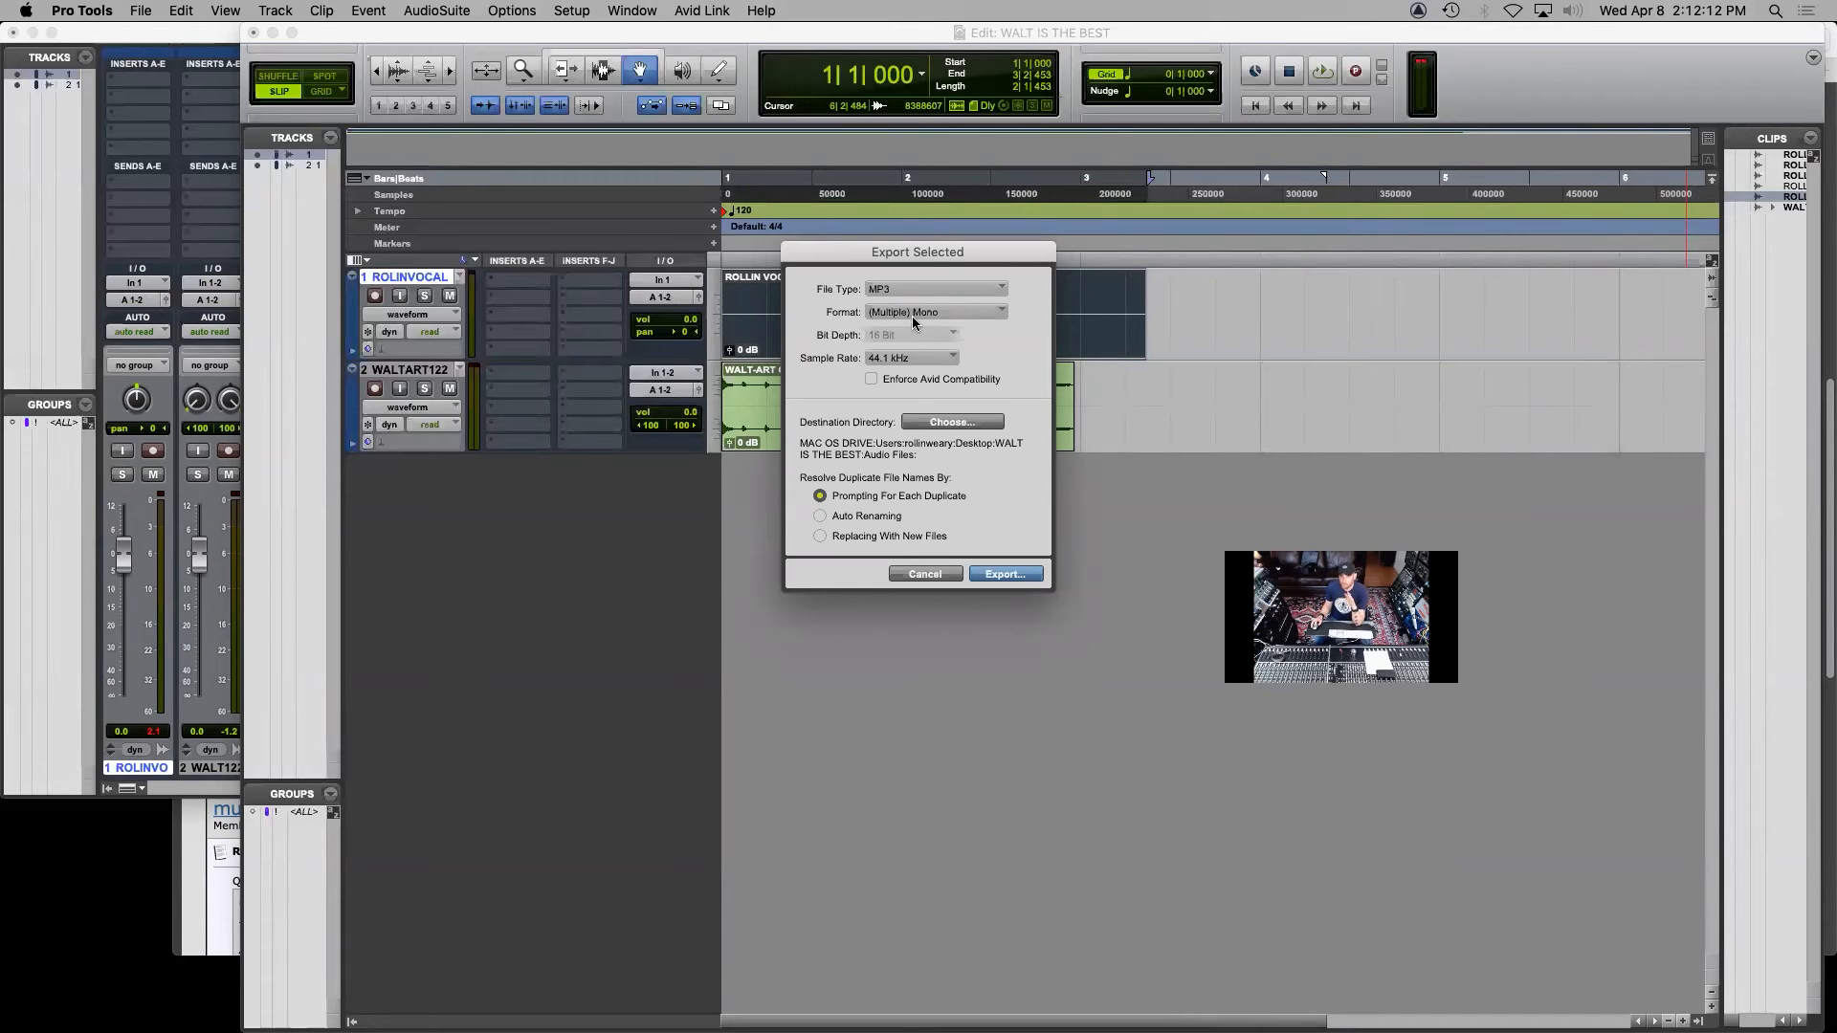
Configure the clip export as WAV, (Multiple) Mono, 24 Bit, at a 48 kHz sample rate
click(914, 289)
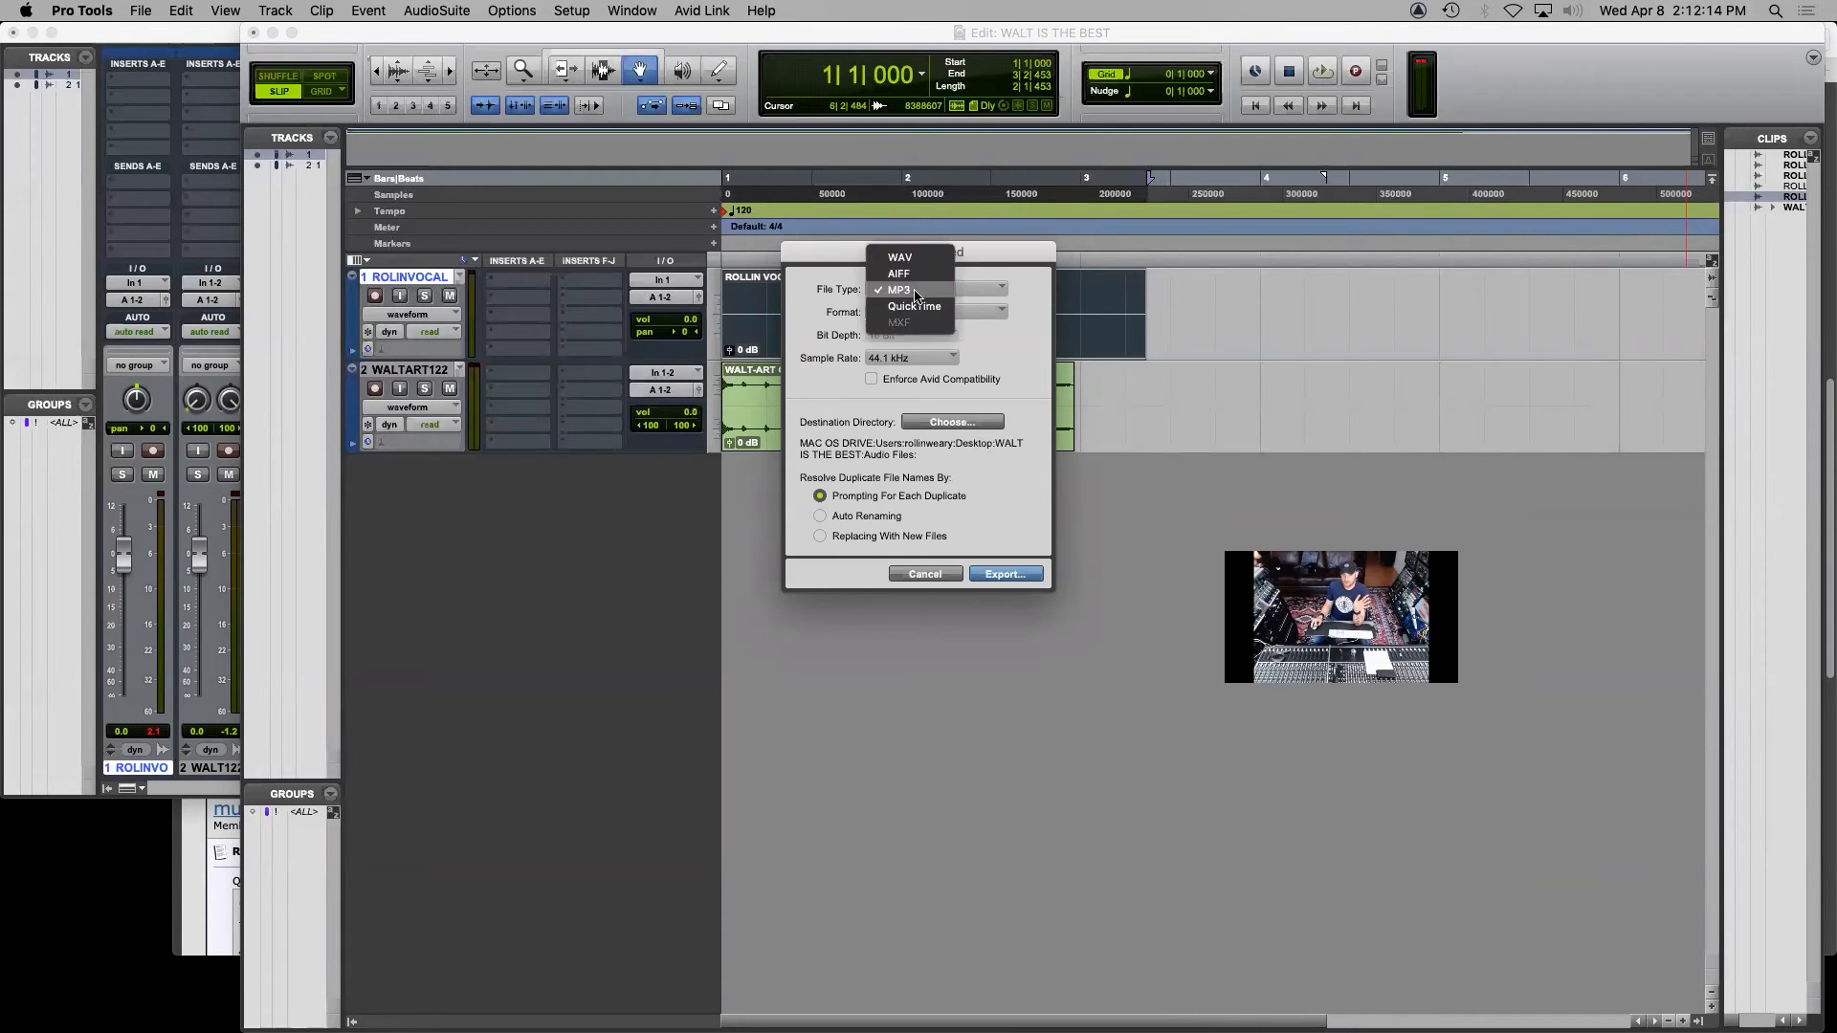
click(917, 260)
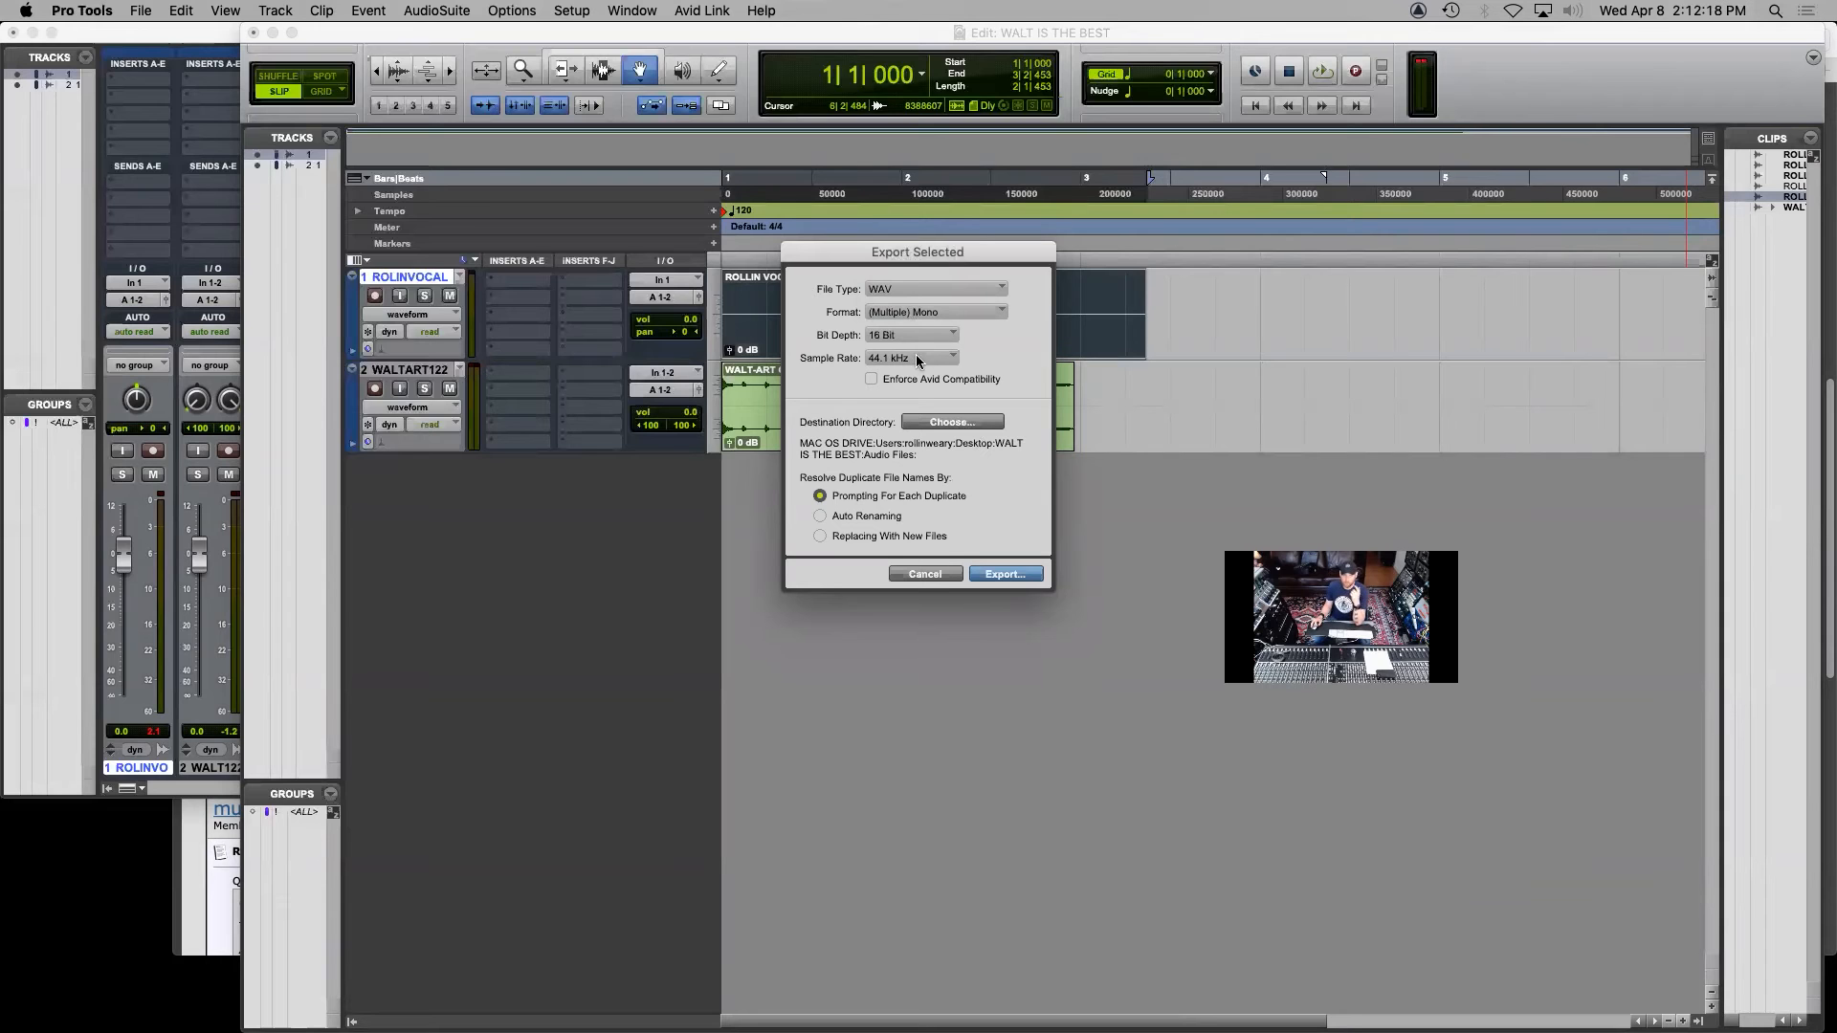
click(919, 313)
click(919, 316)
click(869, 337)
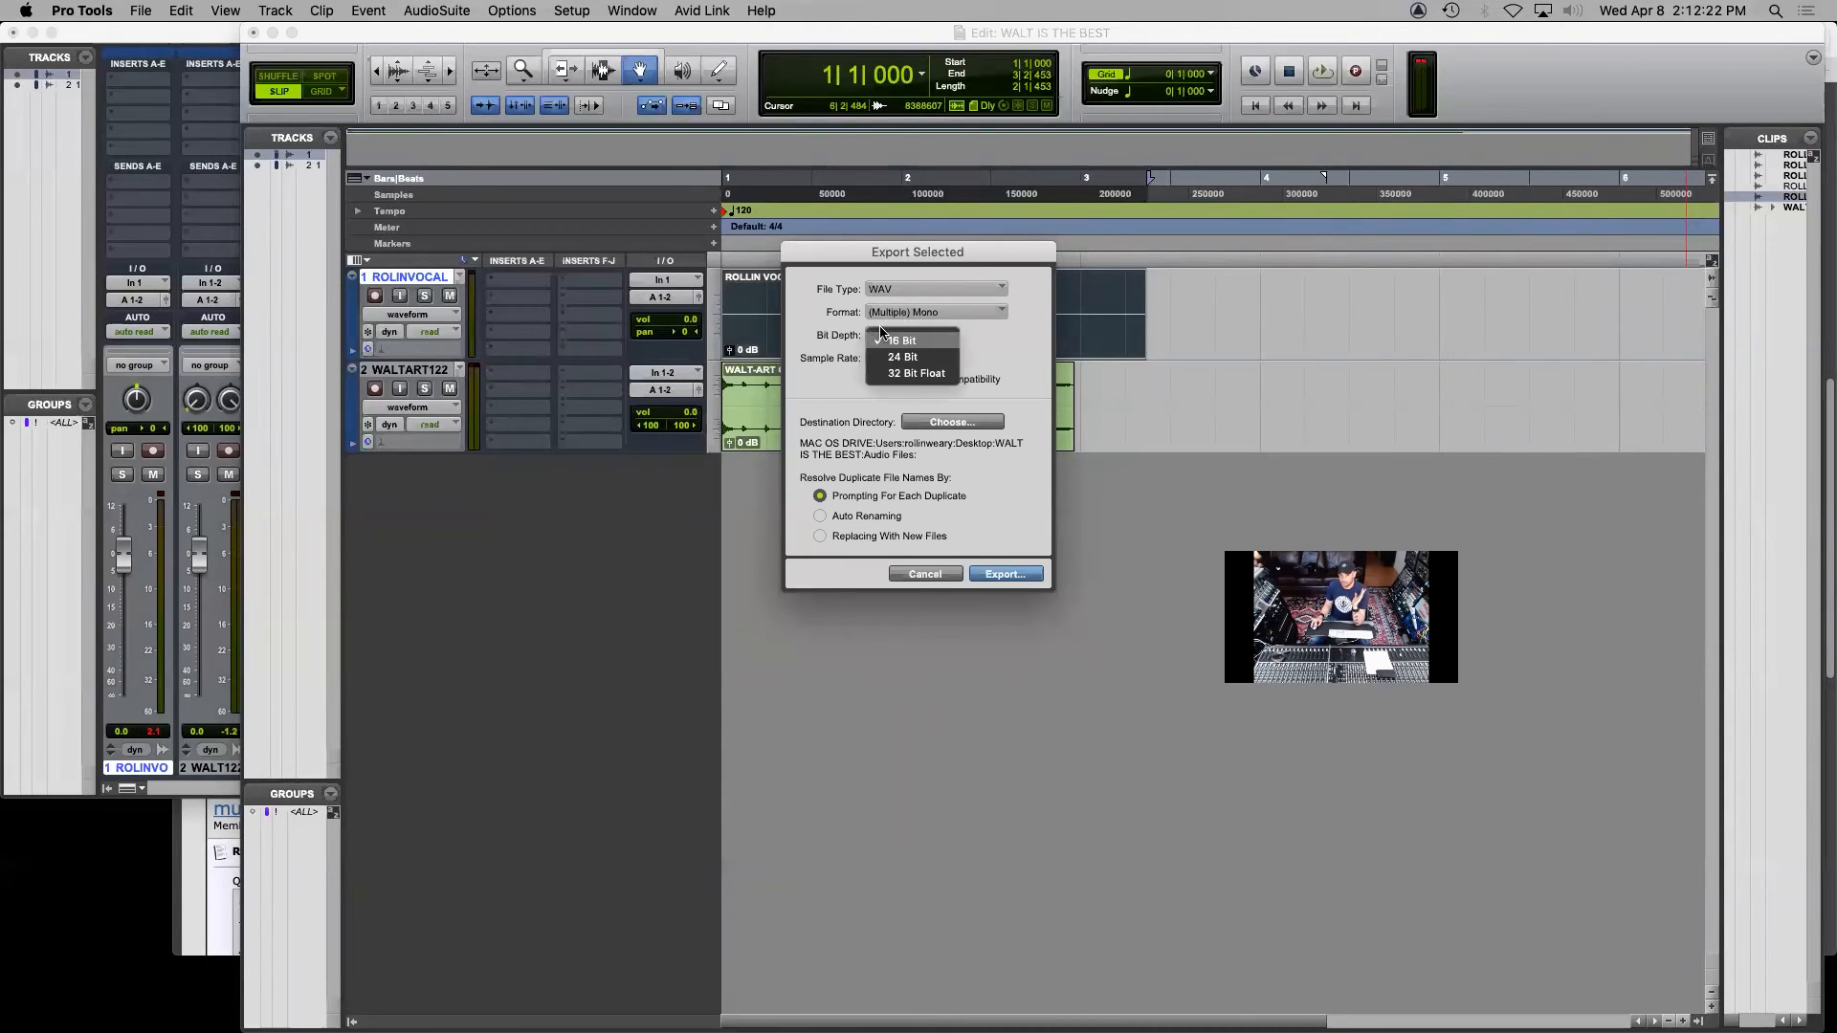
click(885, 349)
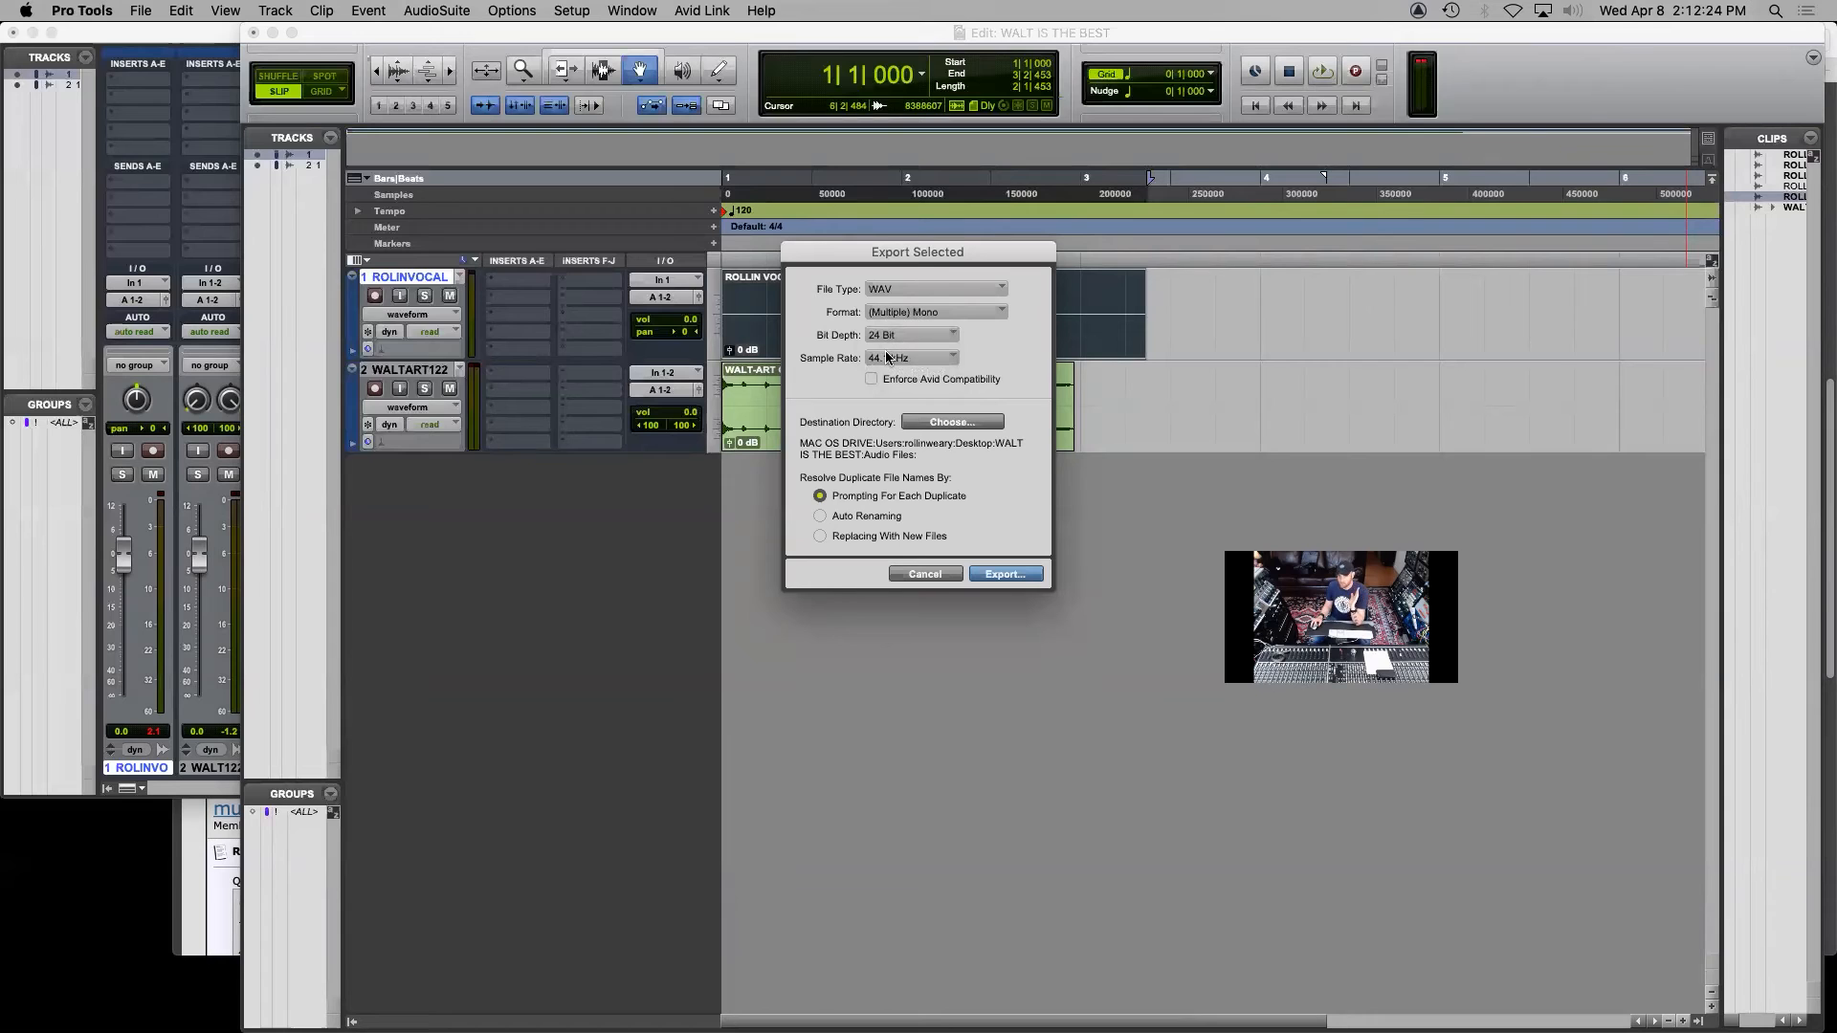
click(875, 360)
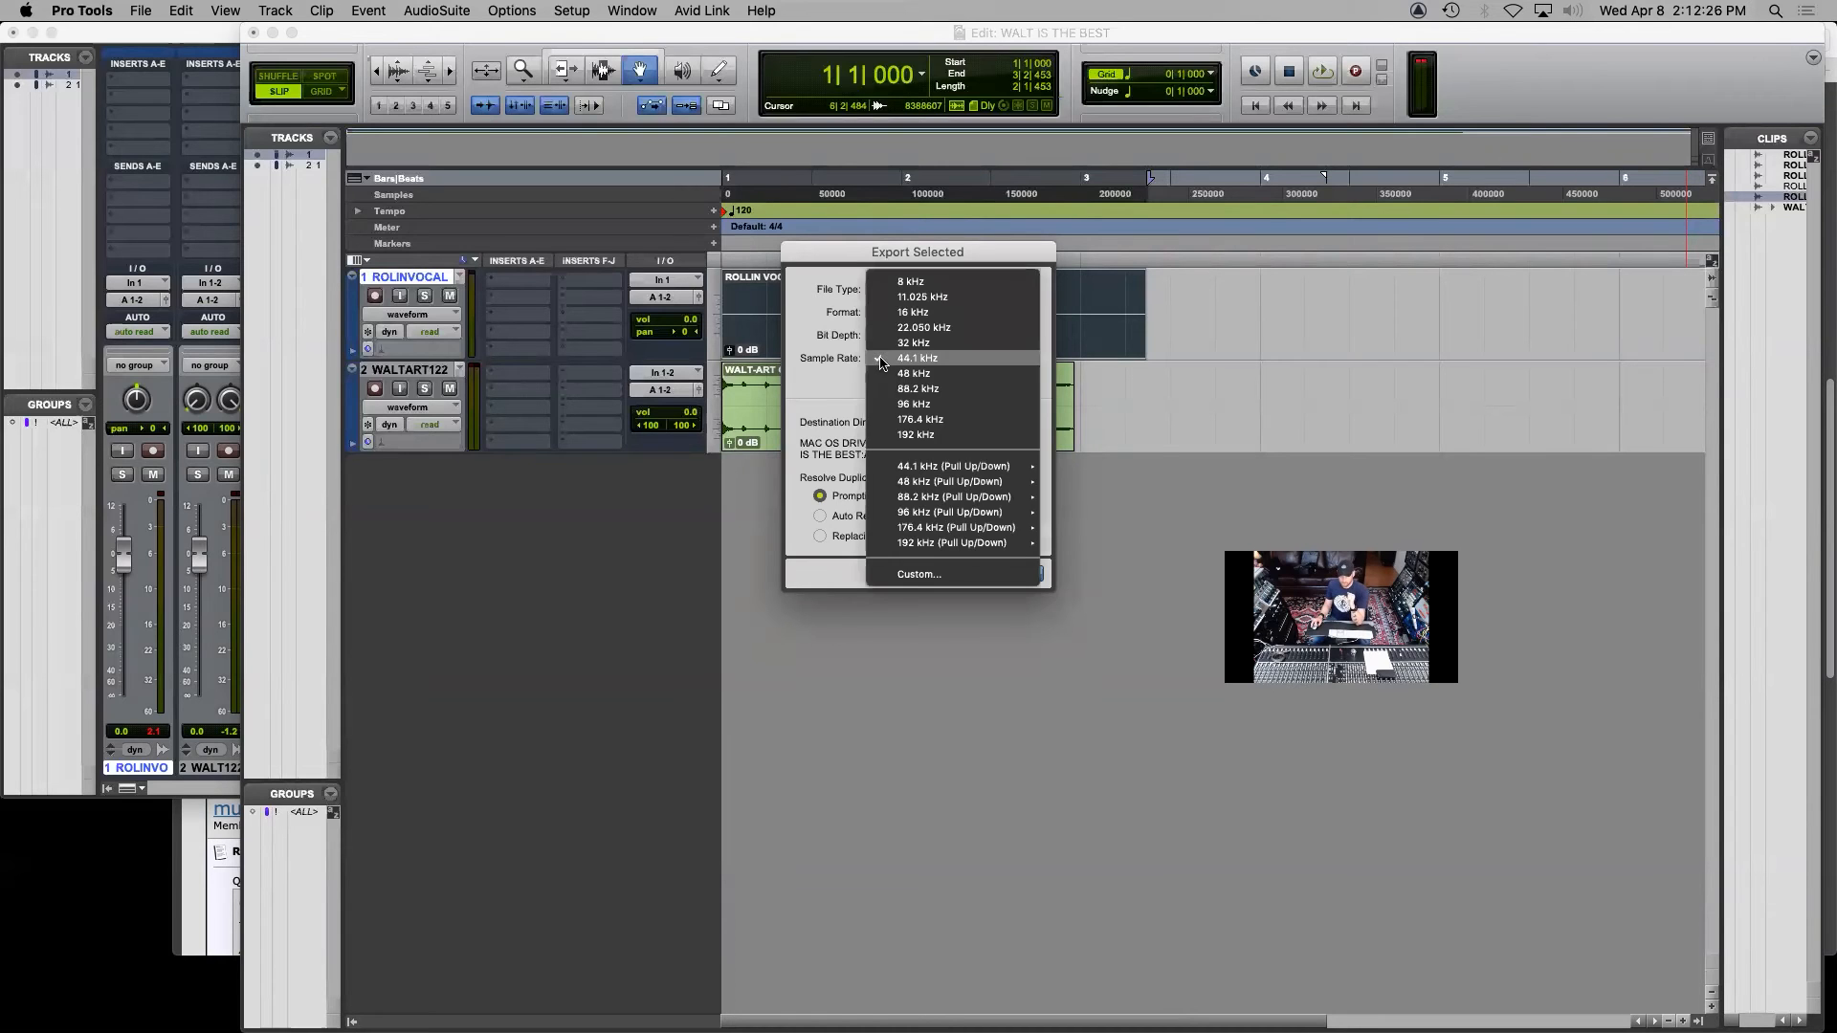
click(891, 374)
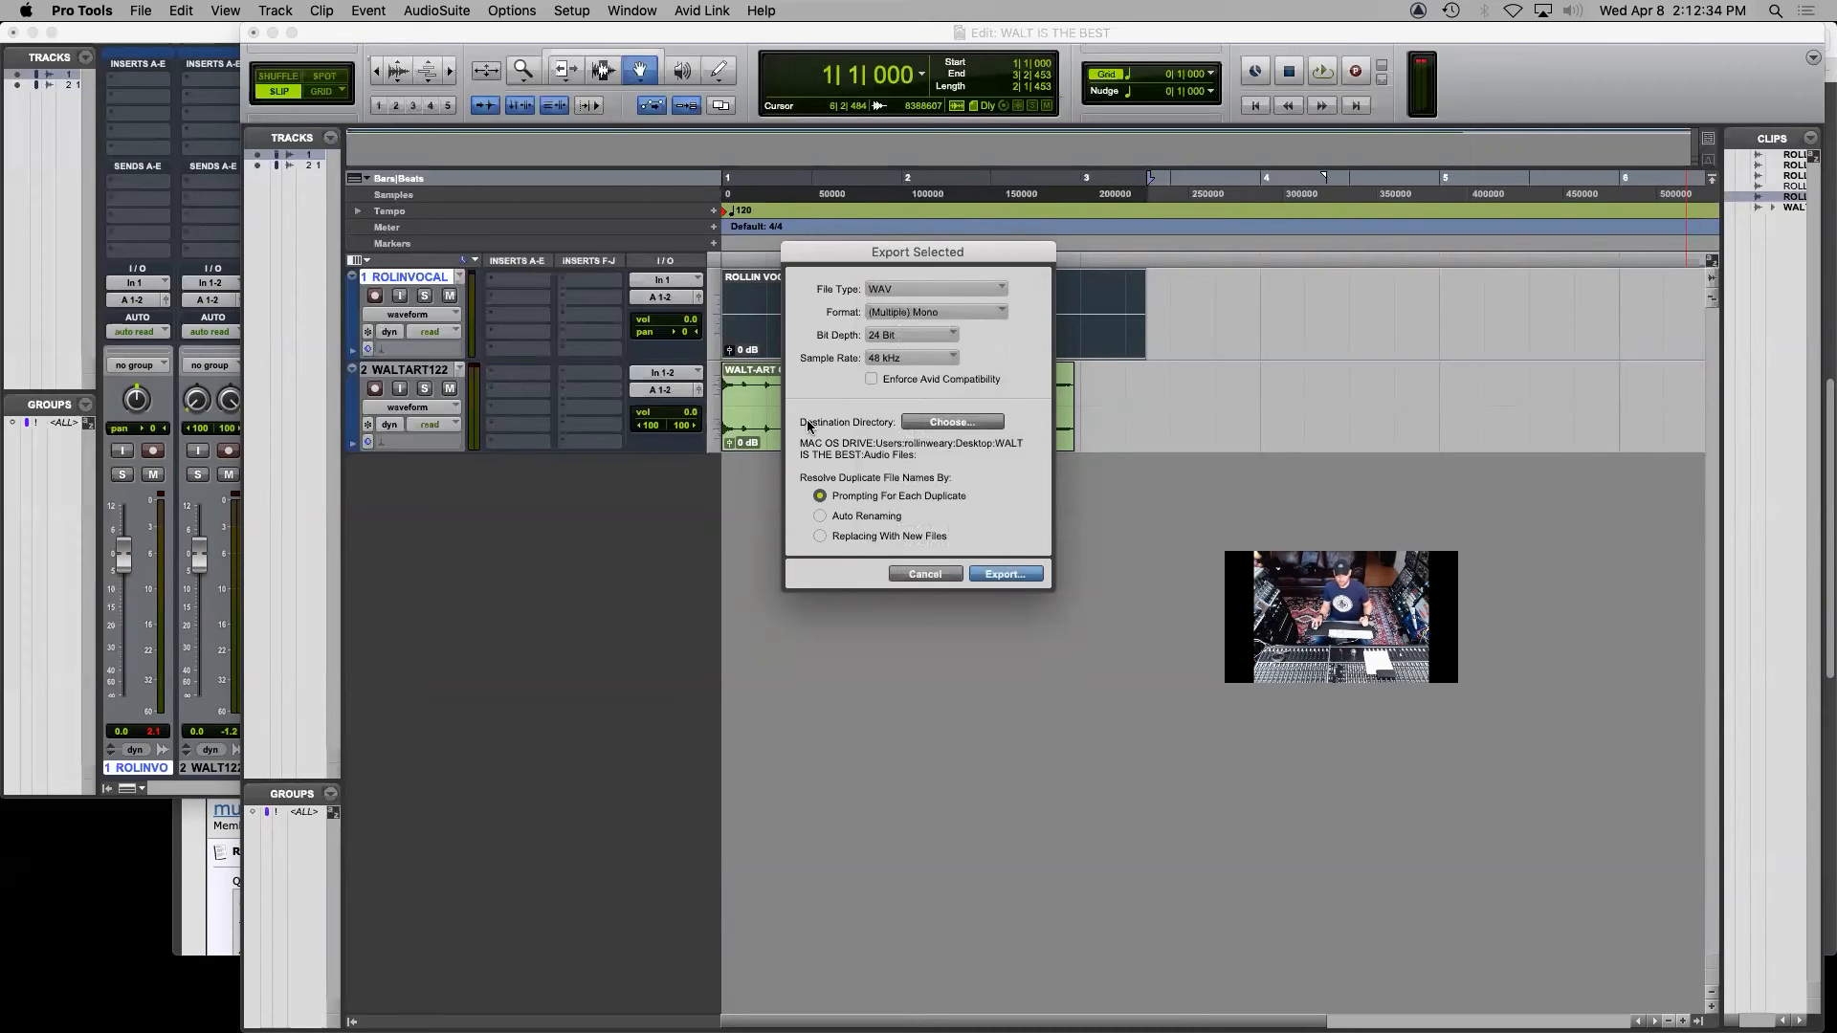
Set the export destination to the WALT IS THE BEST session folder and export the consolidated vocal clip
click(963, 421)
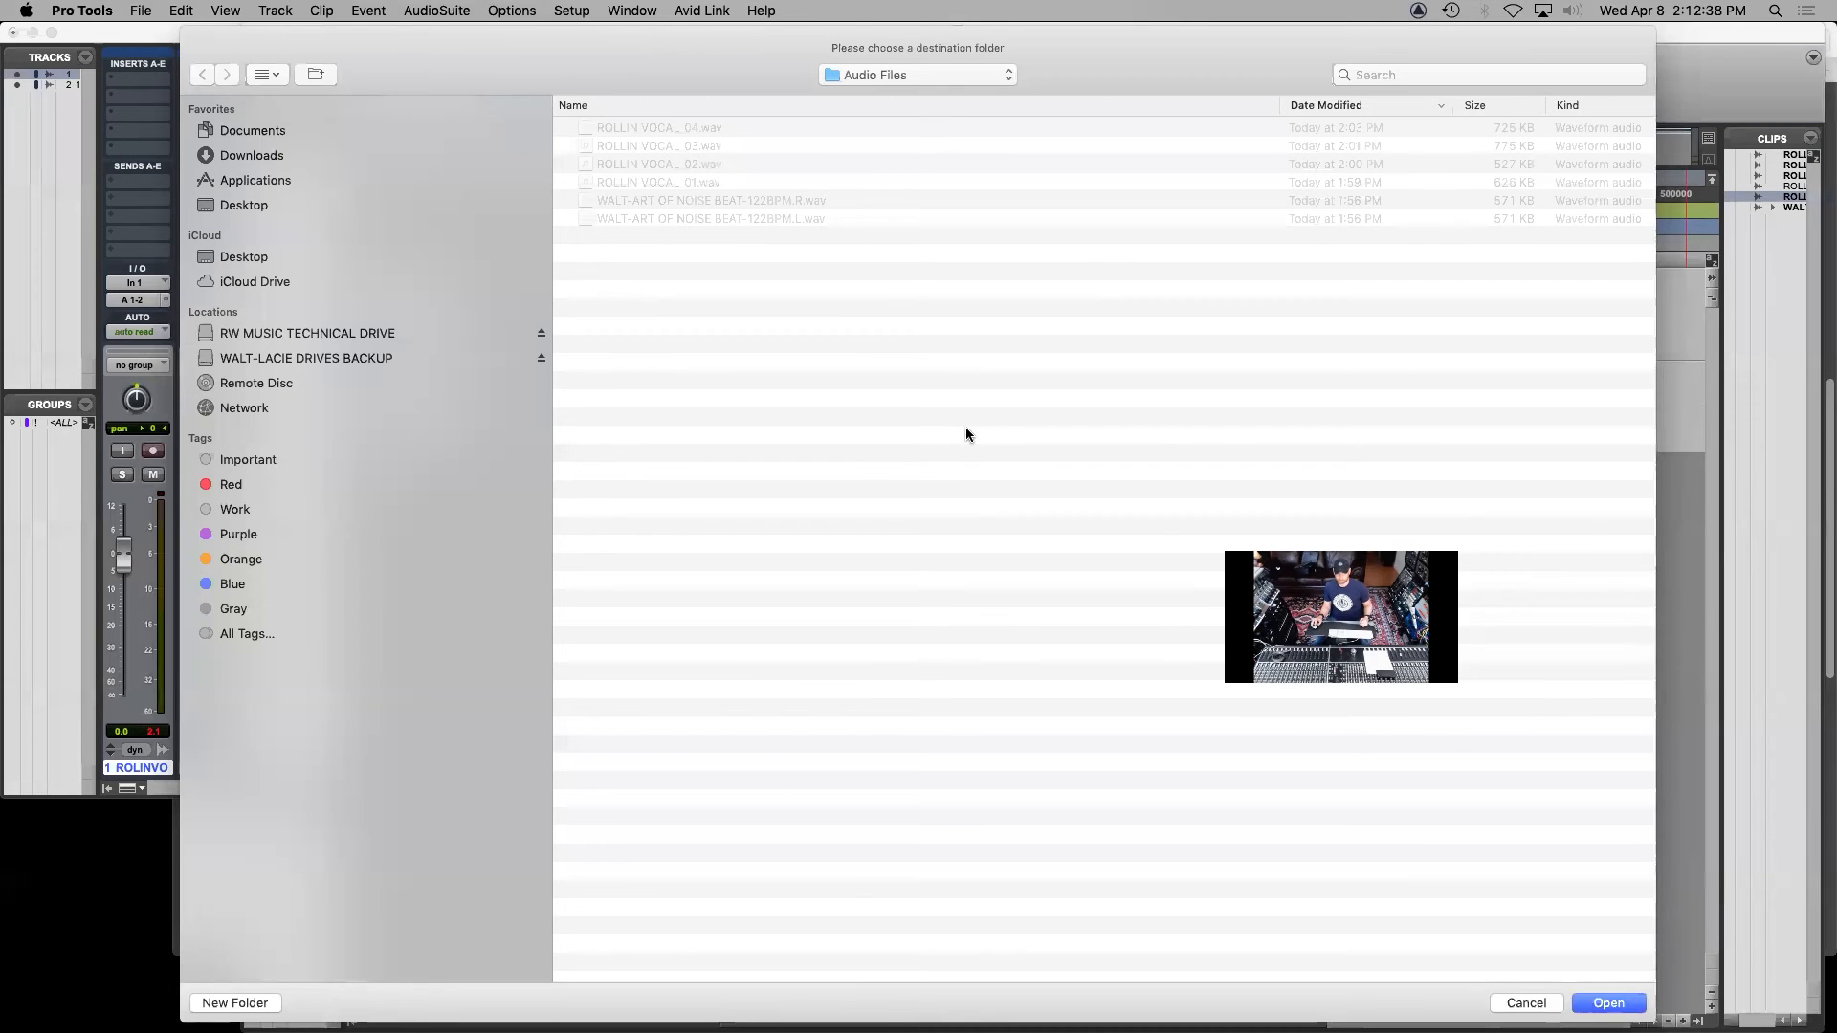
click(905, 75)
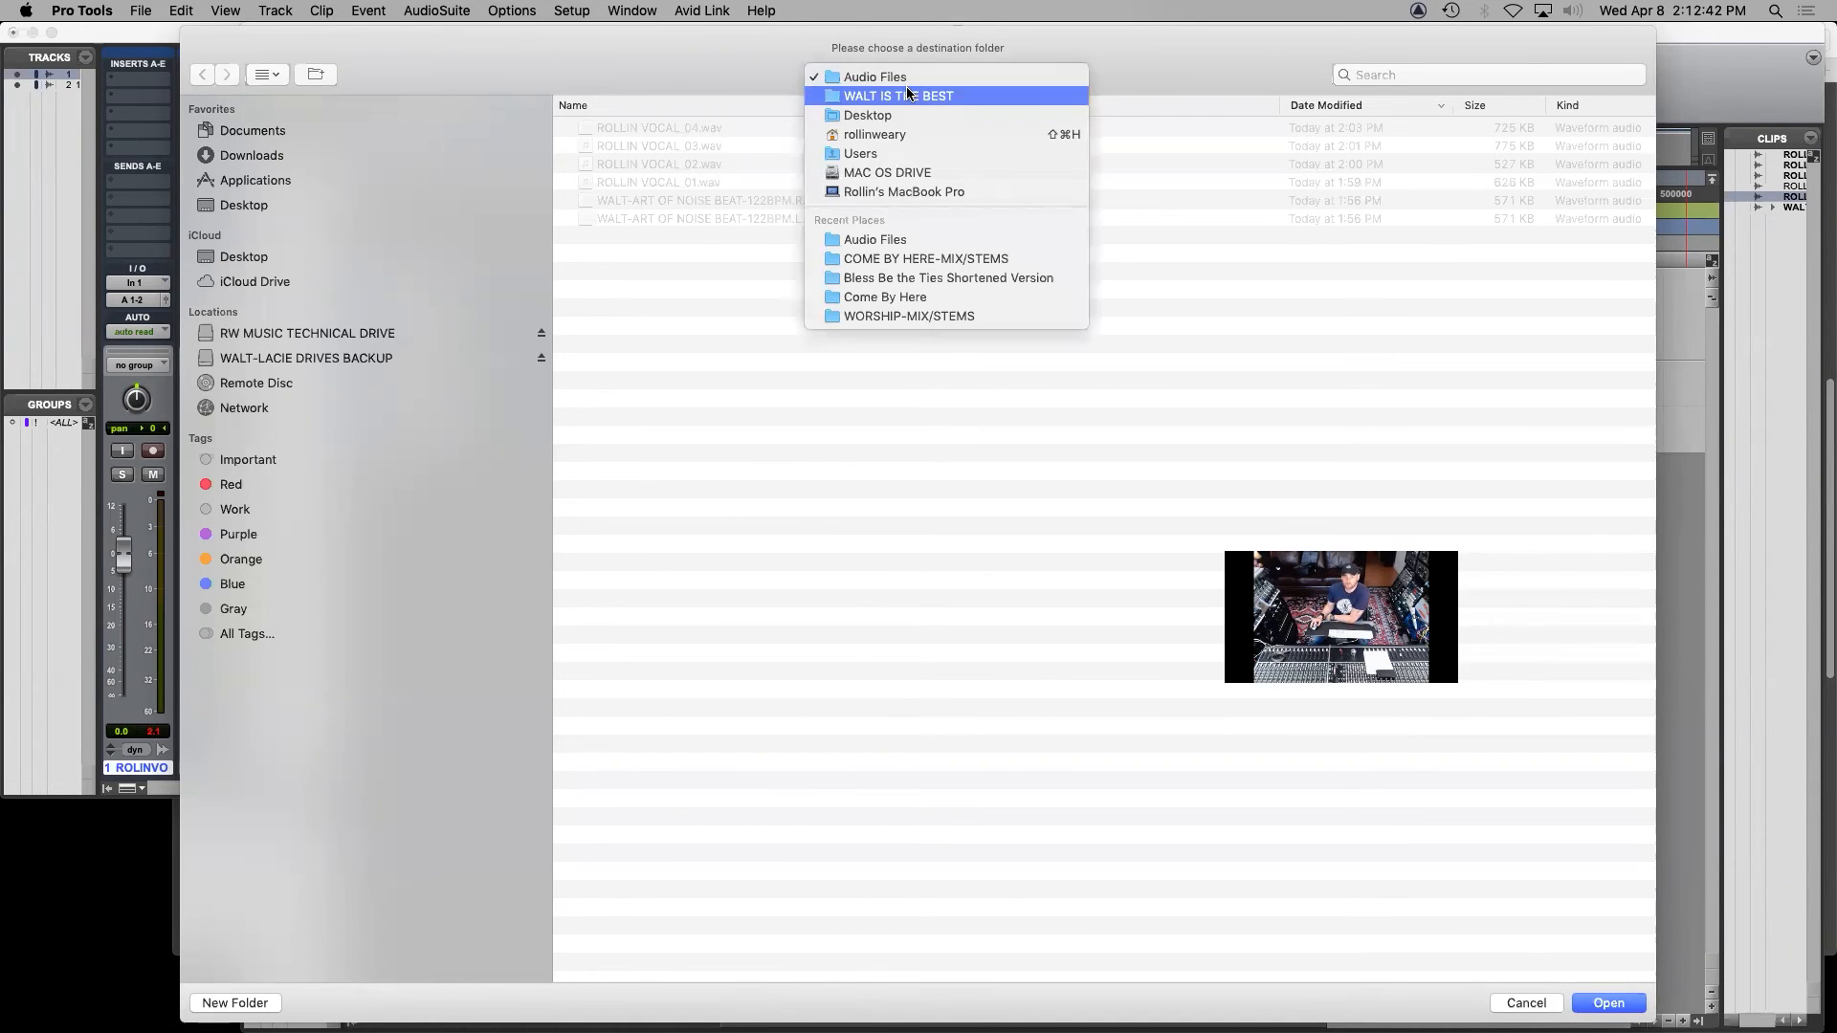
click(905, 86)
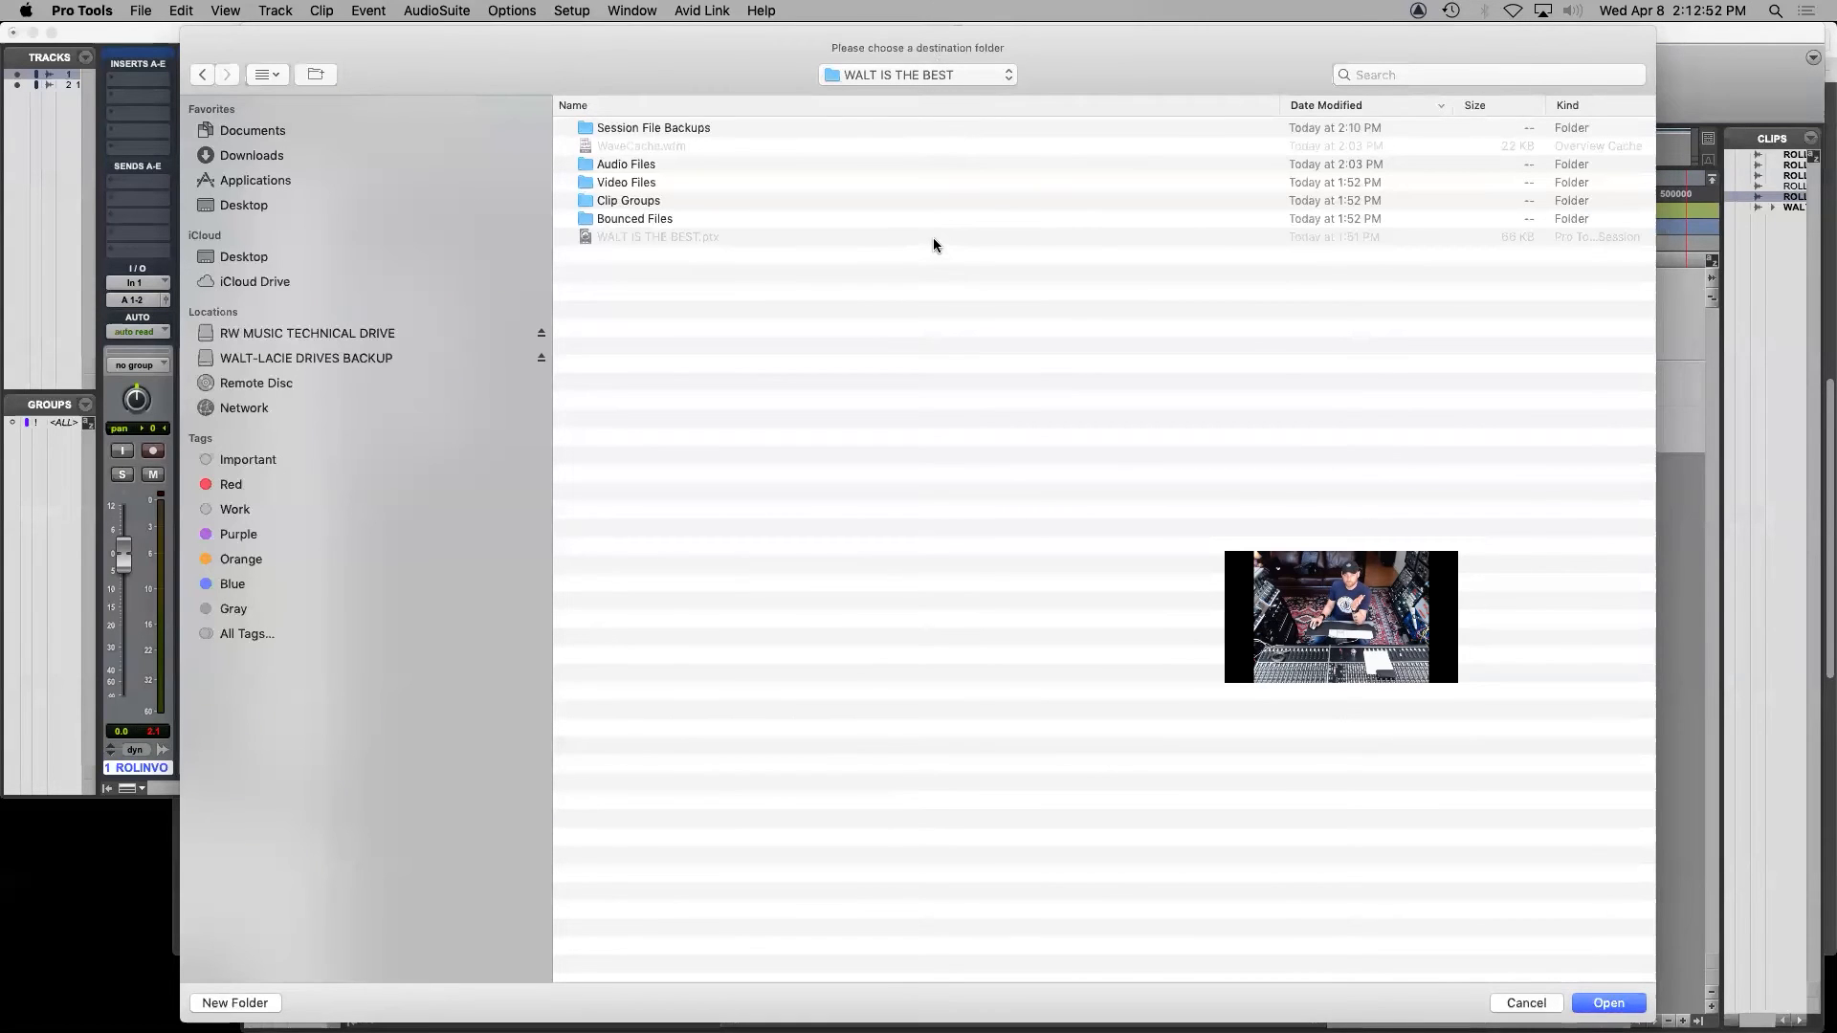
click(1609, 1003)
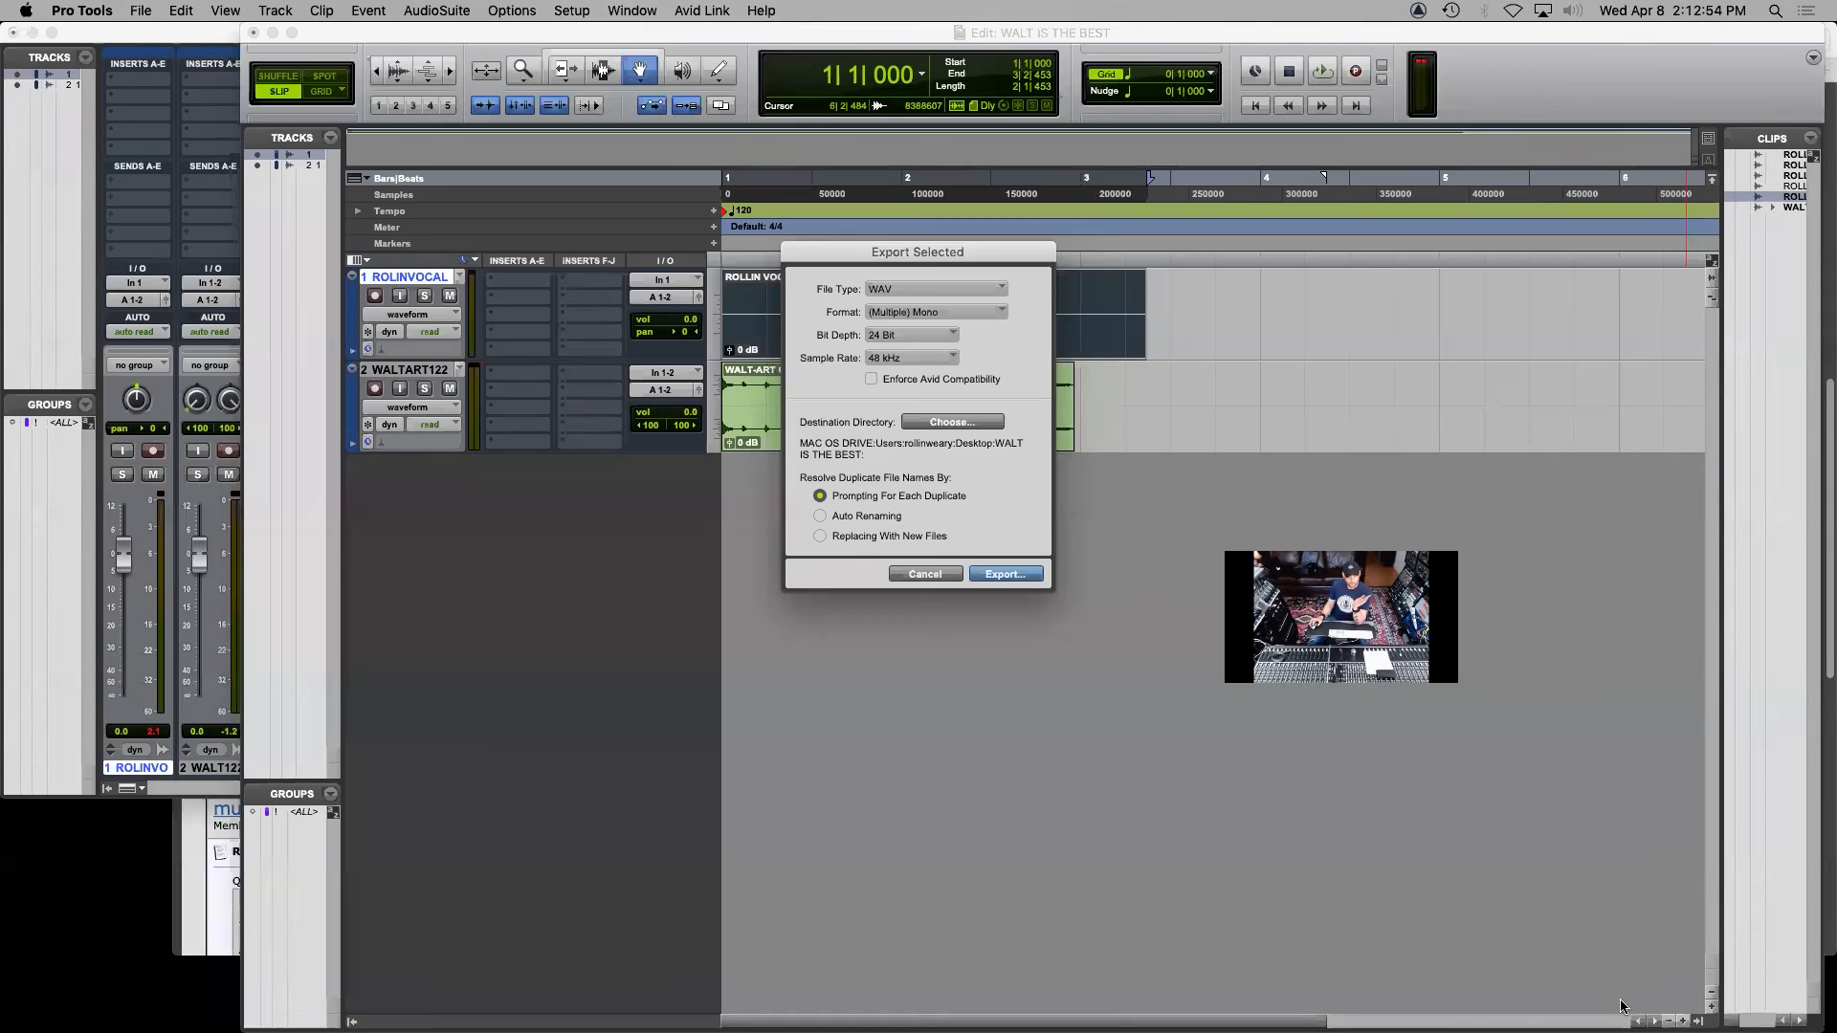
click(993, 575)
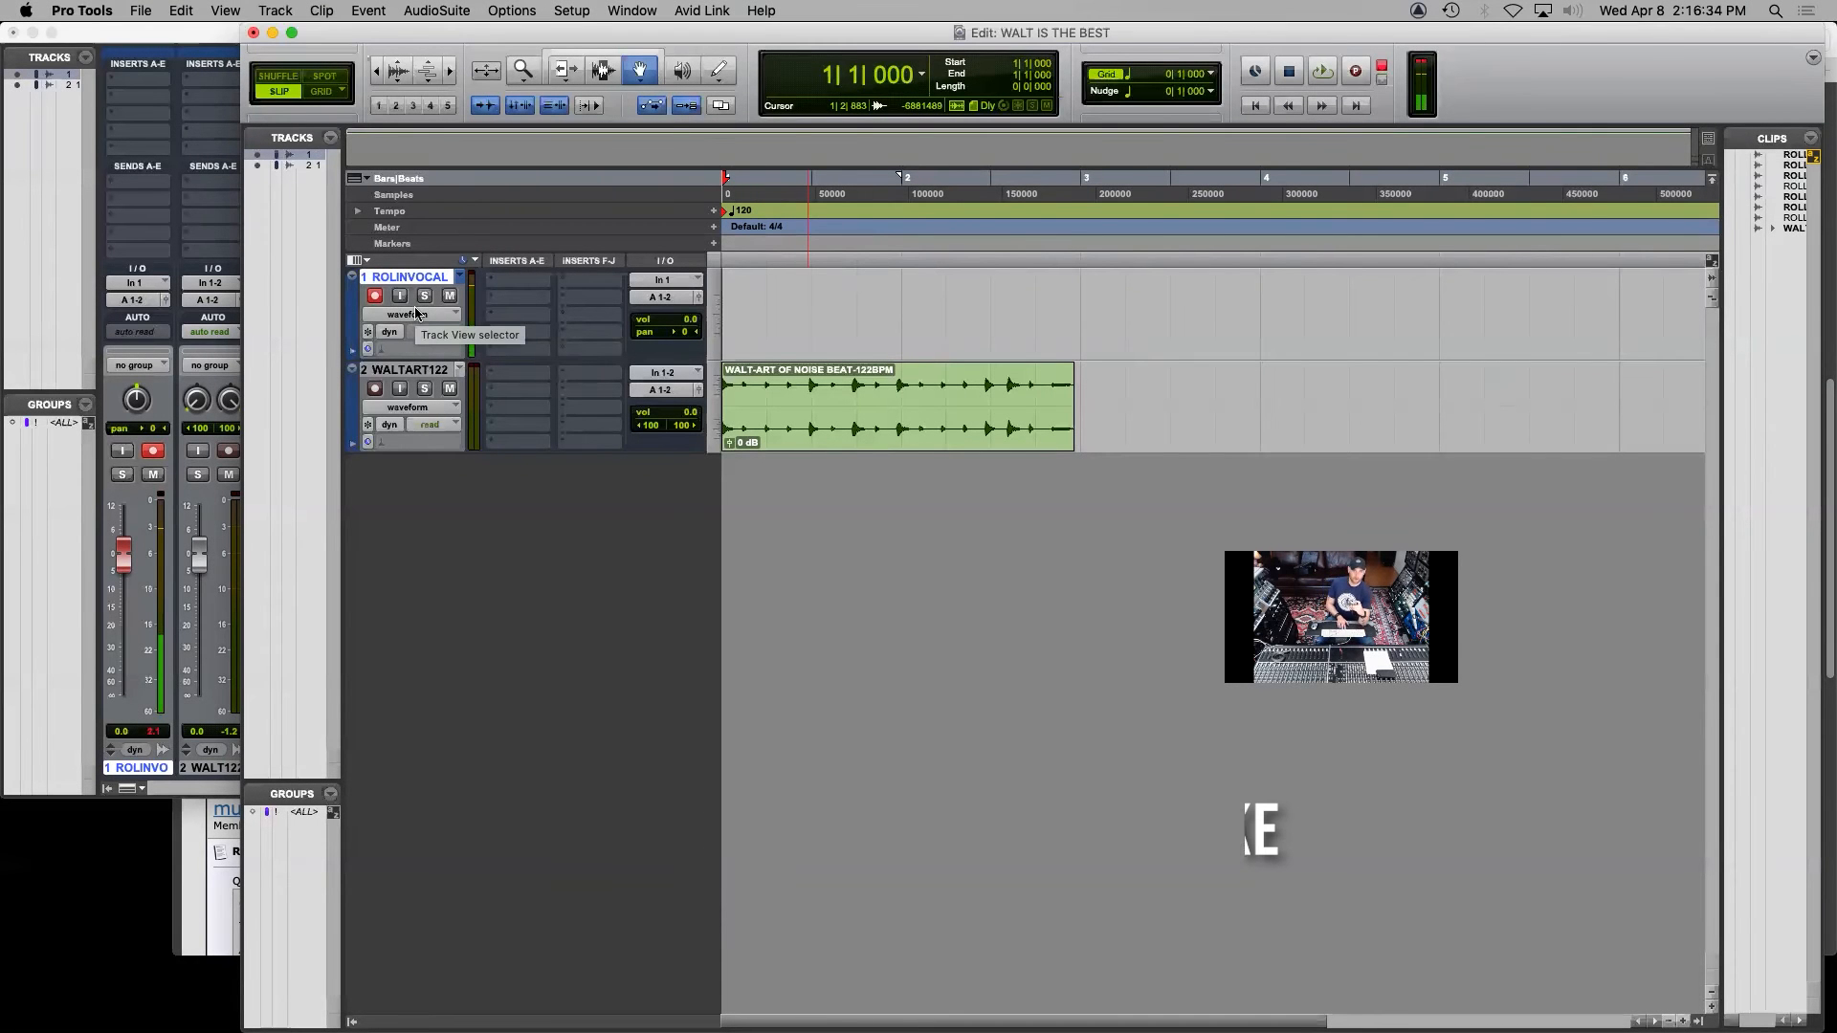
Record a new vocal take over the beat from the session start to just past the beat's end
key(super+space)
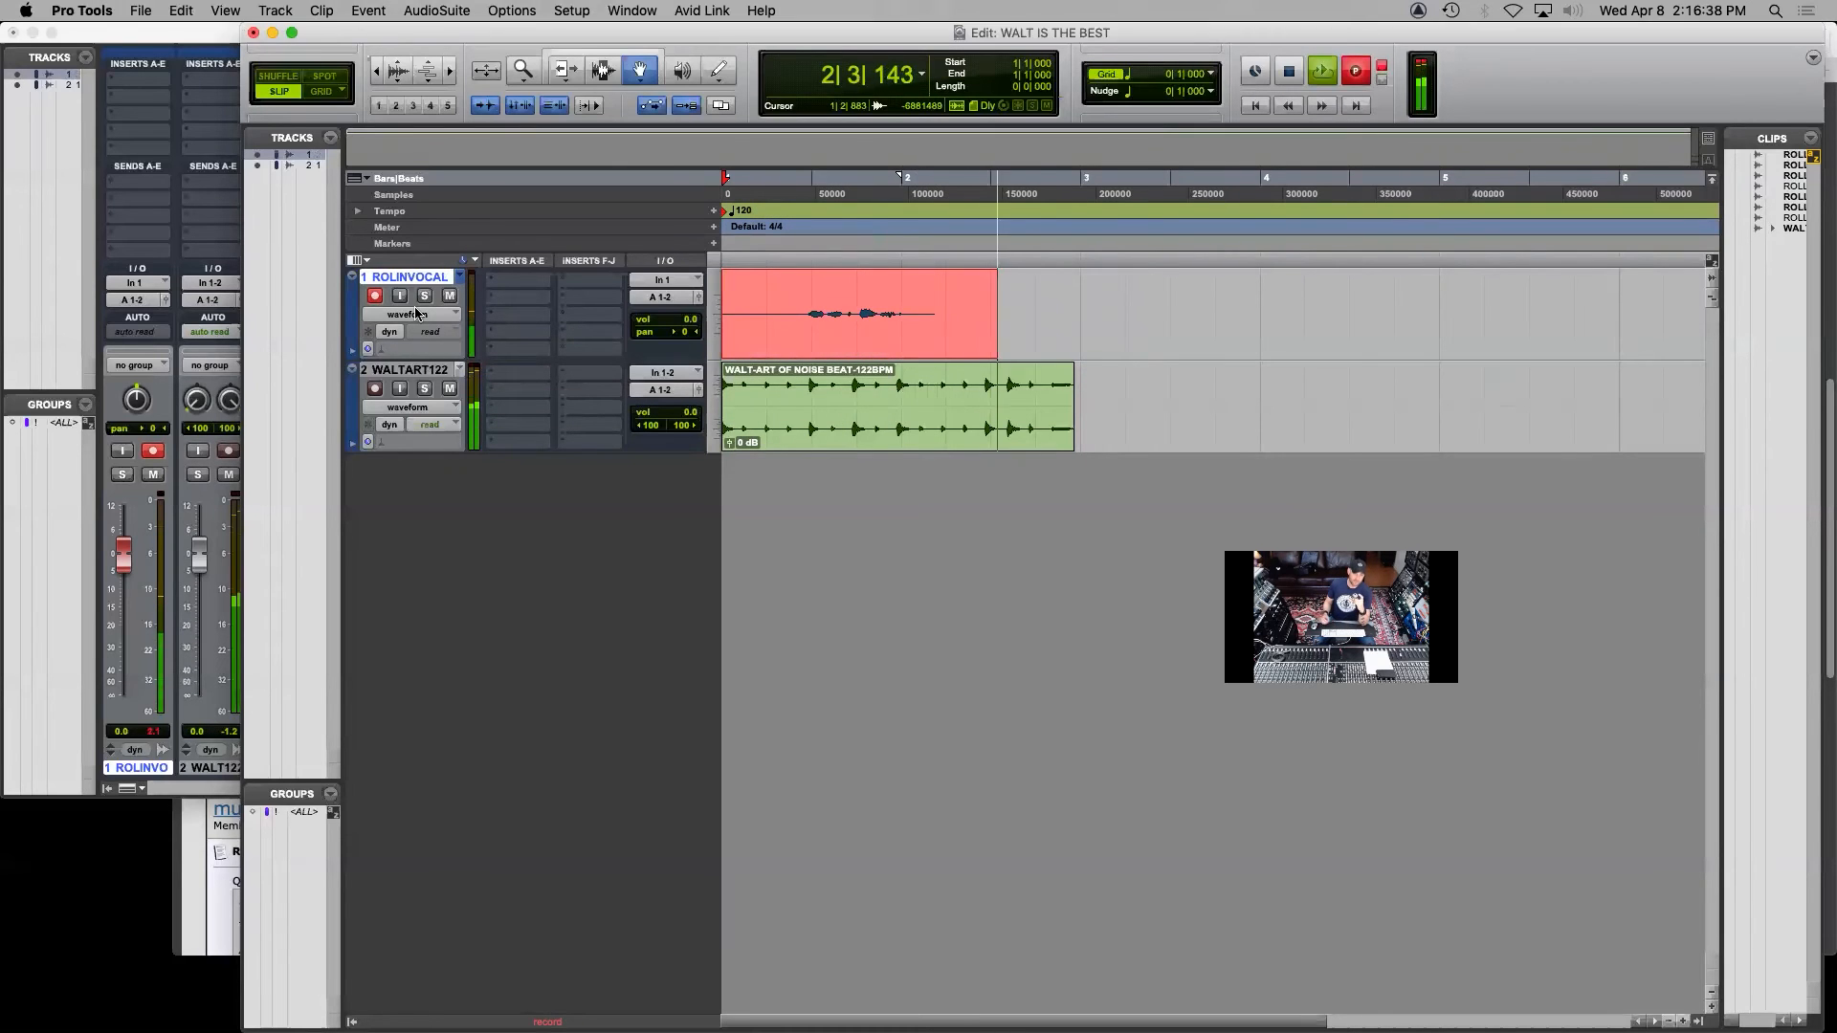
key(space)
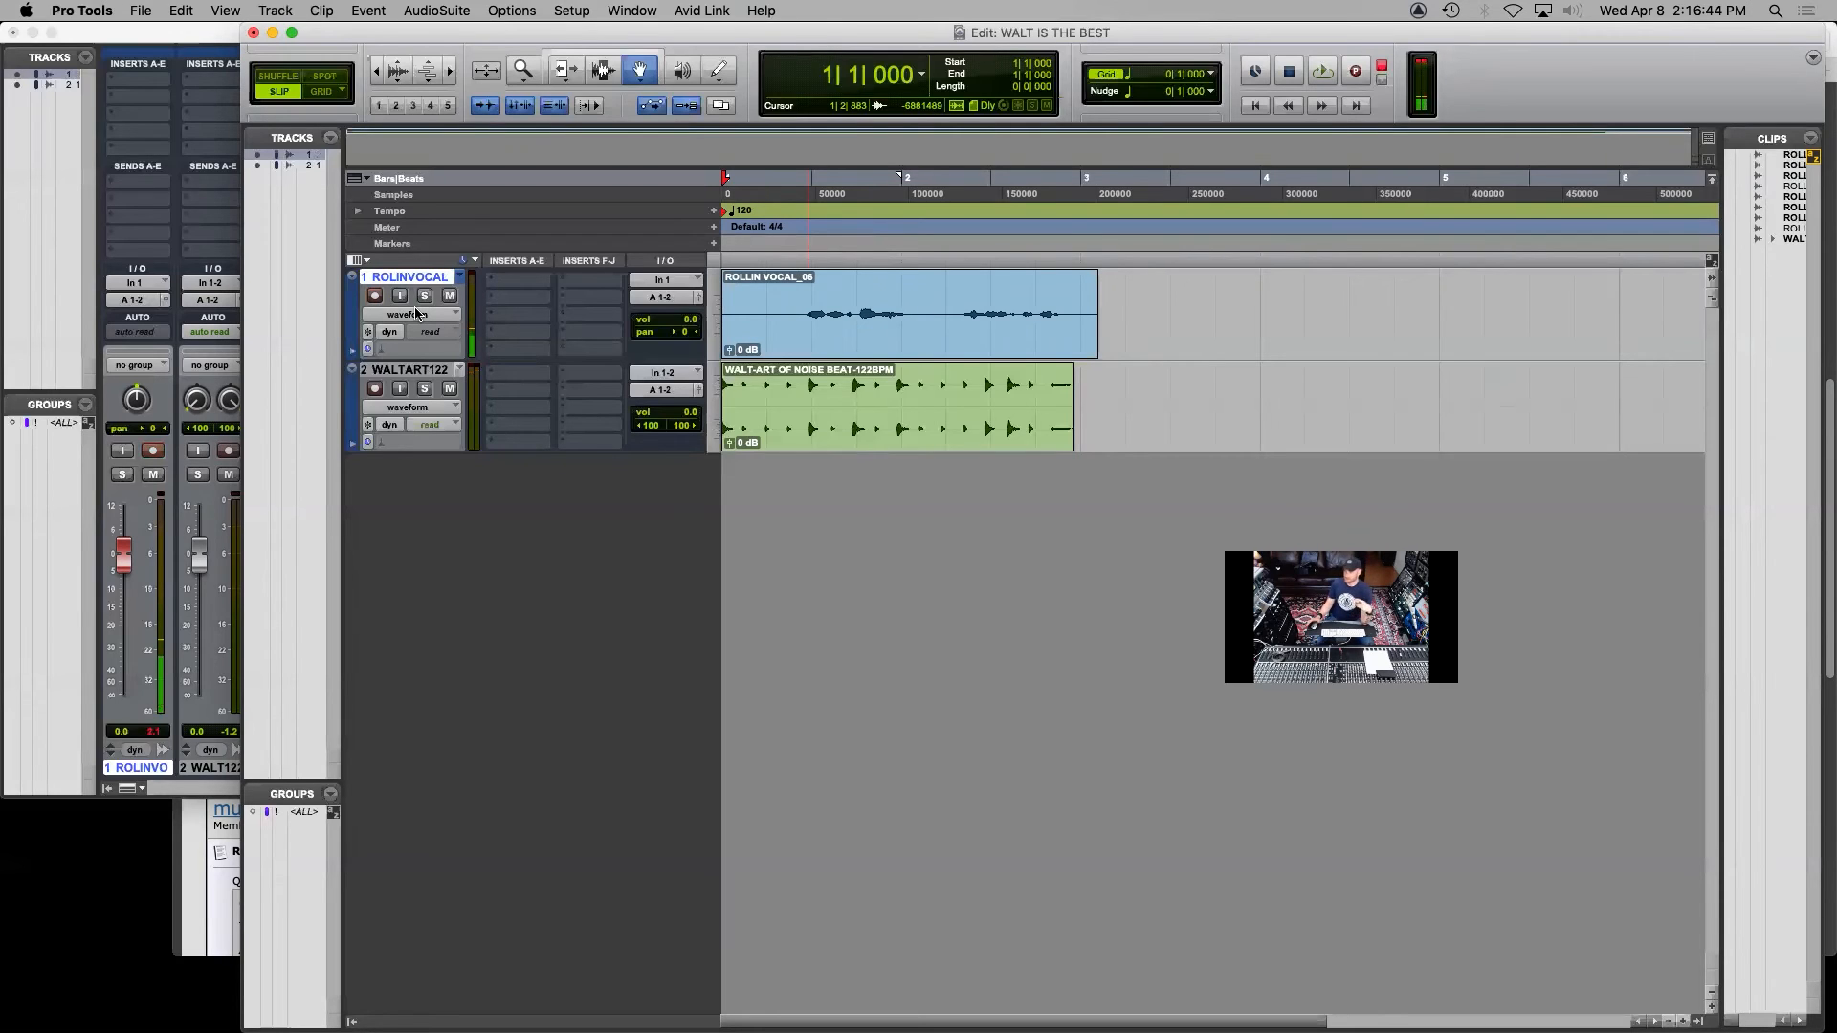
key(super+bracketright)
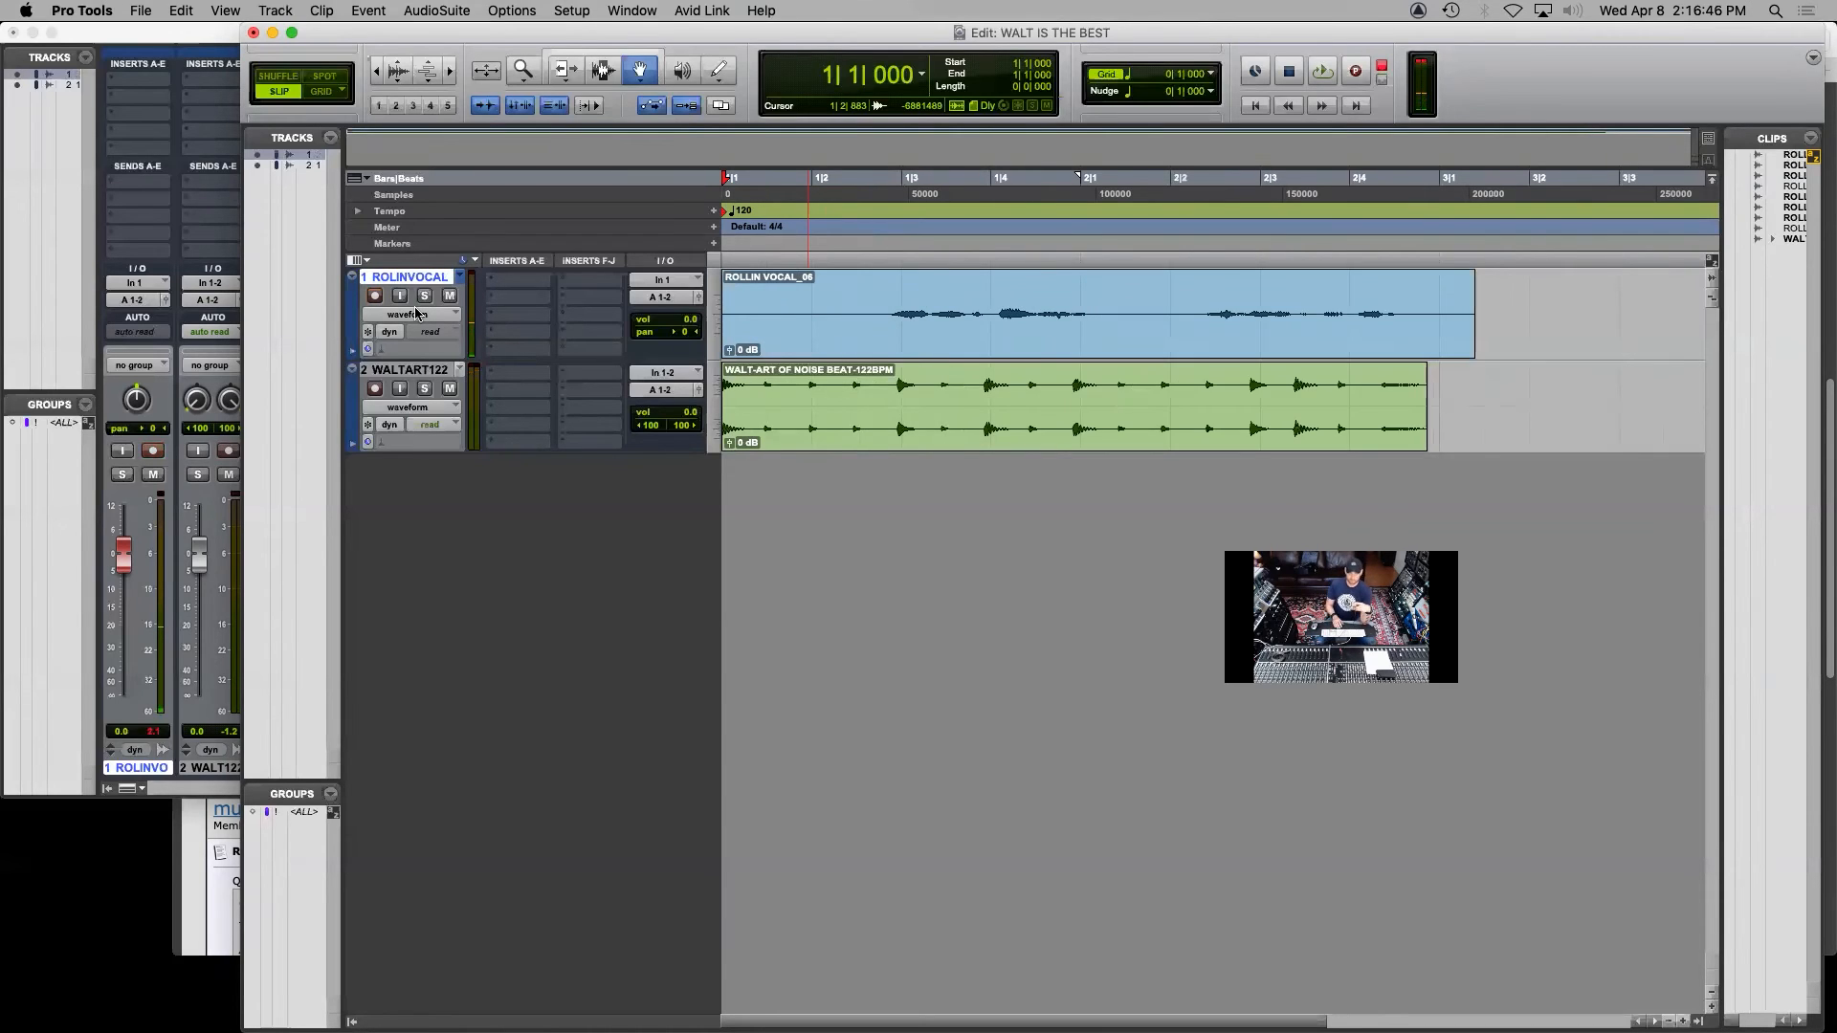
key(super+bracketleft)
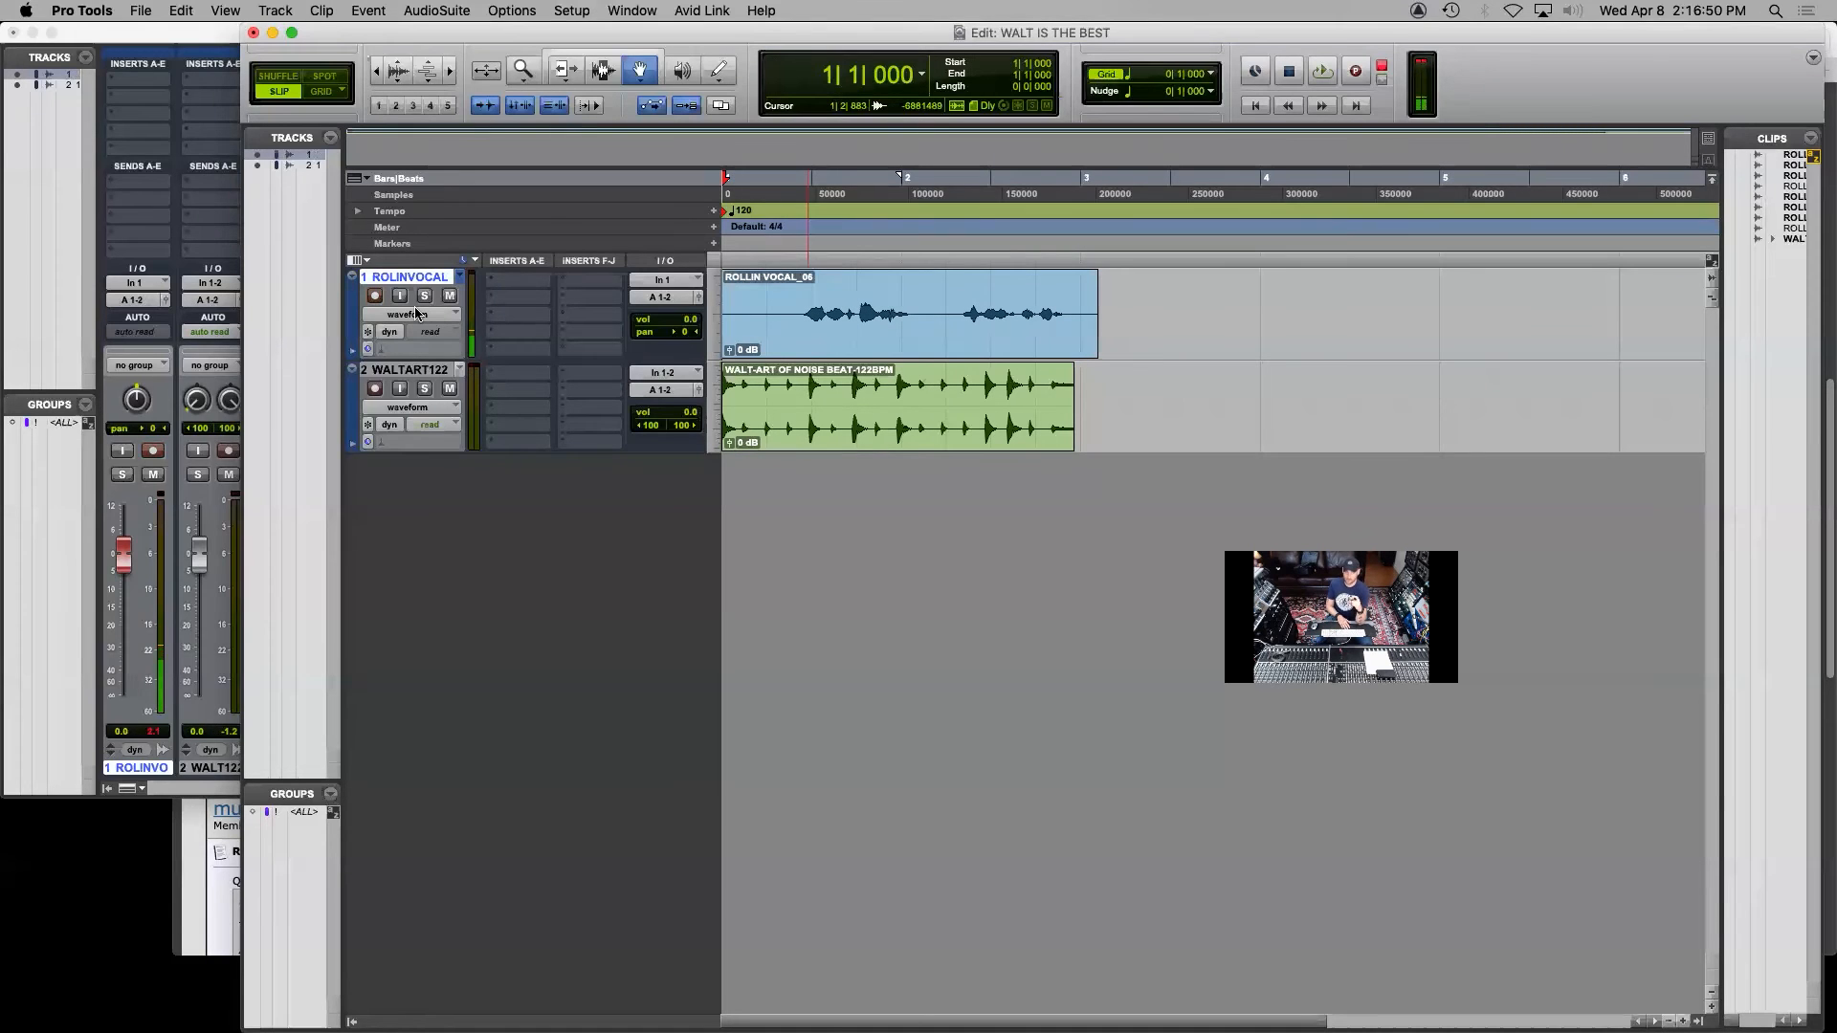
Try to punch in a new vocal recording just after bar 2 during playback, and undo that recording
key(space)
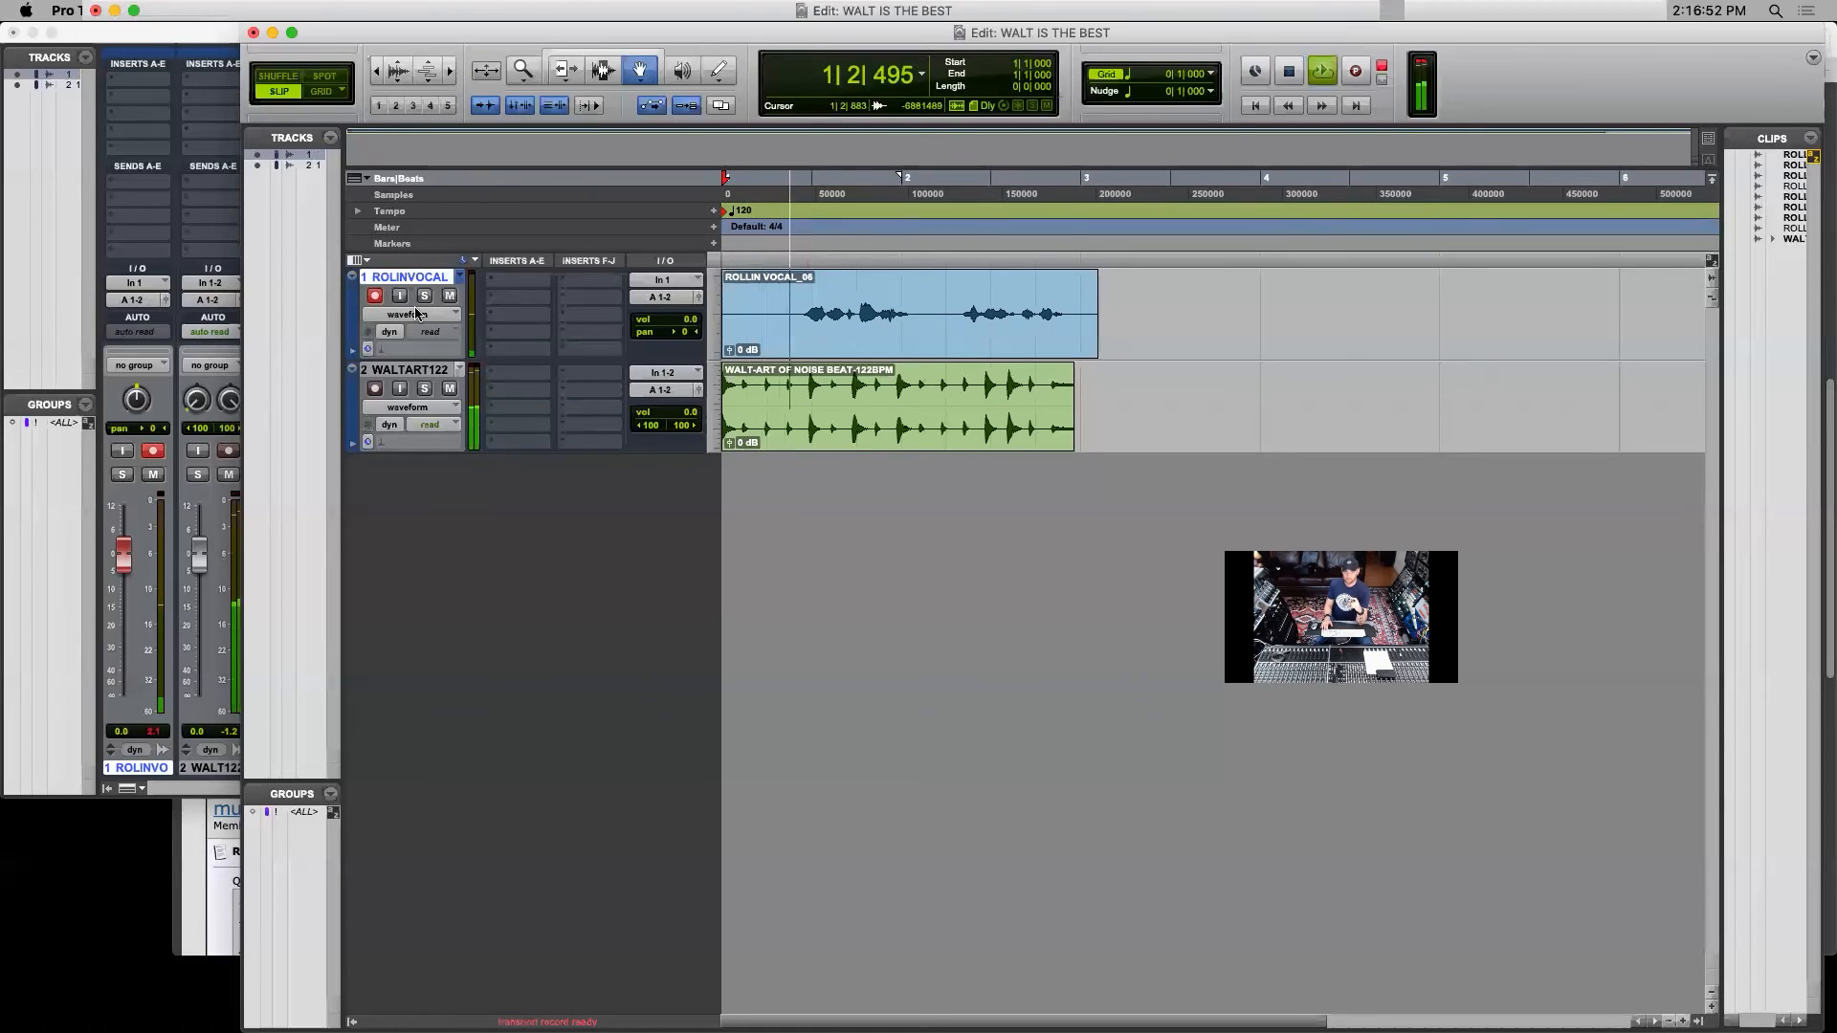
key(super+space)
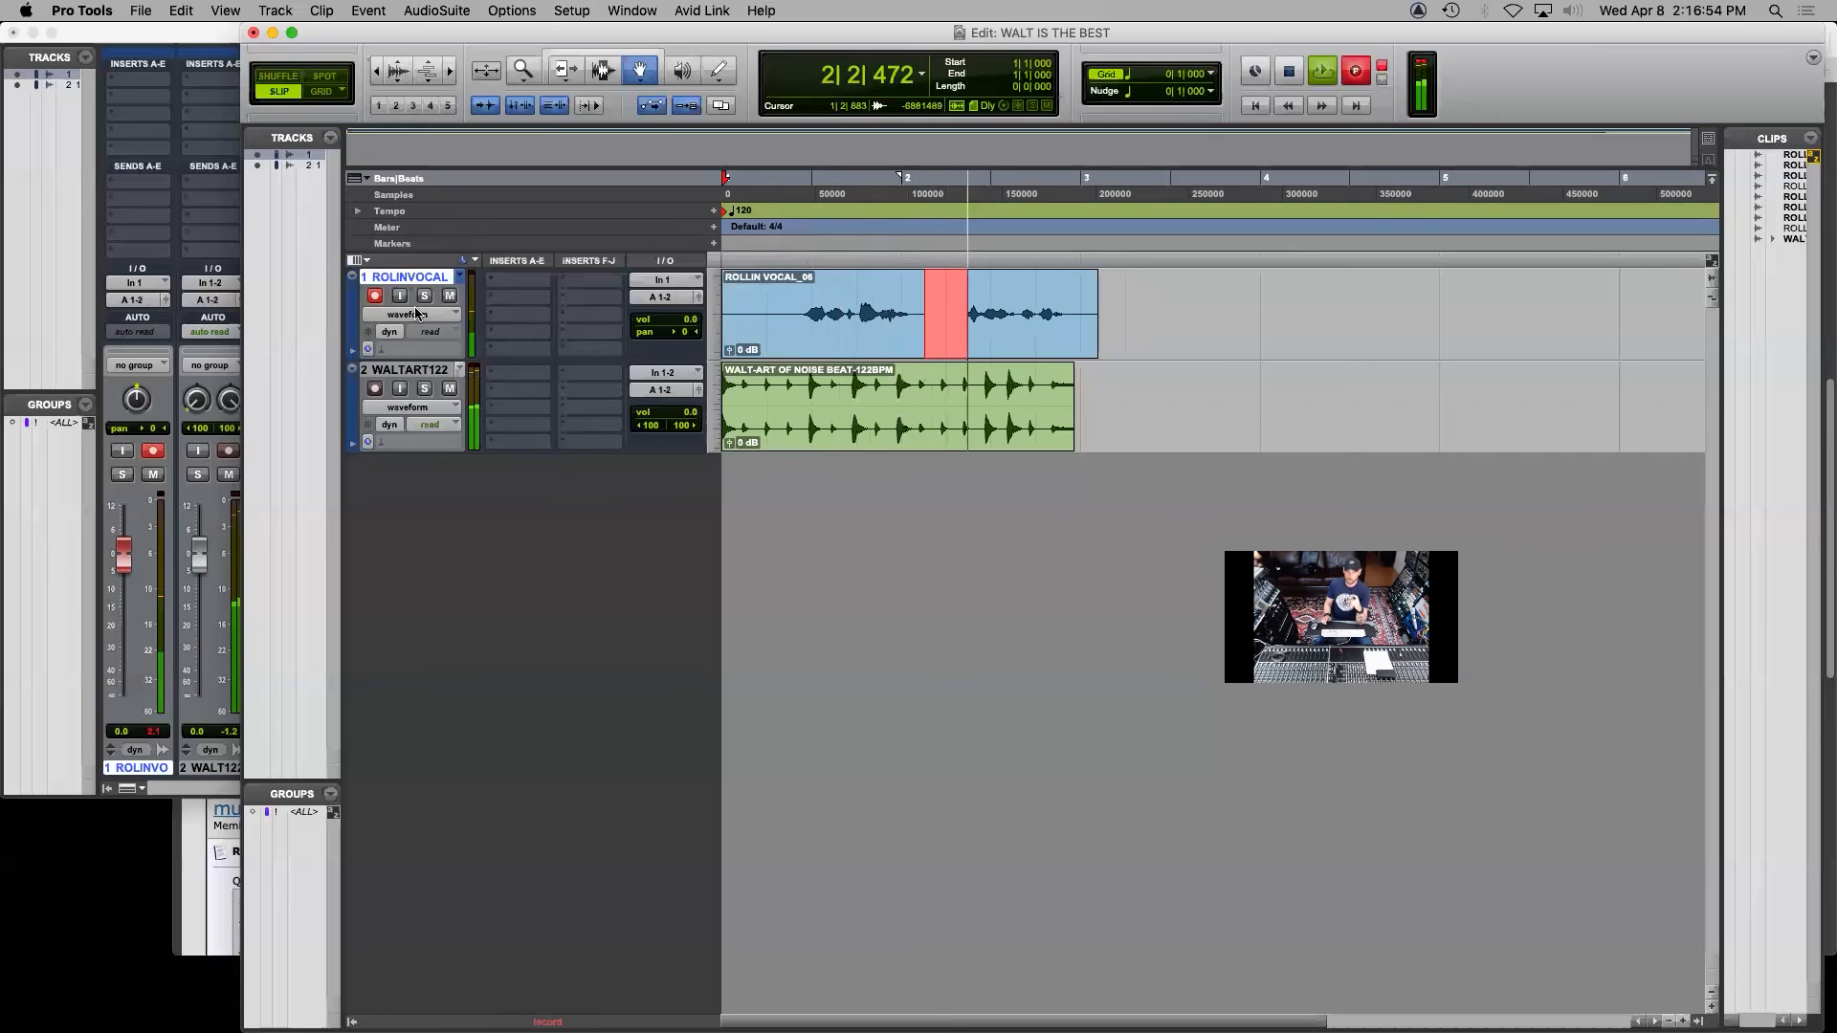
key(space)
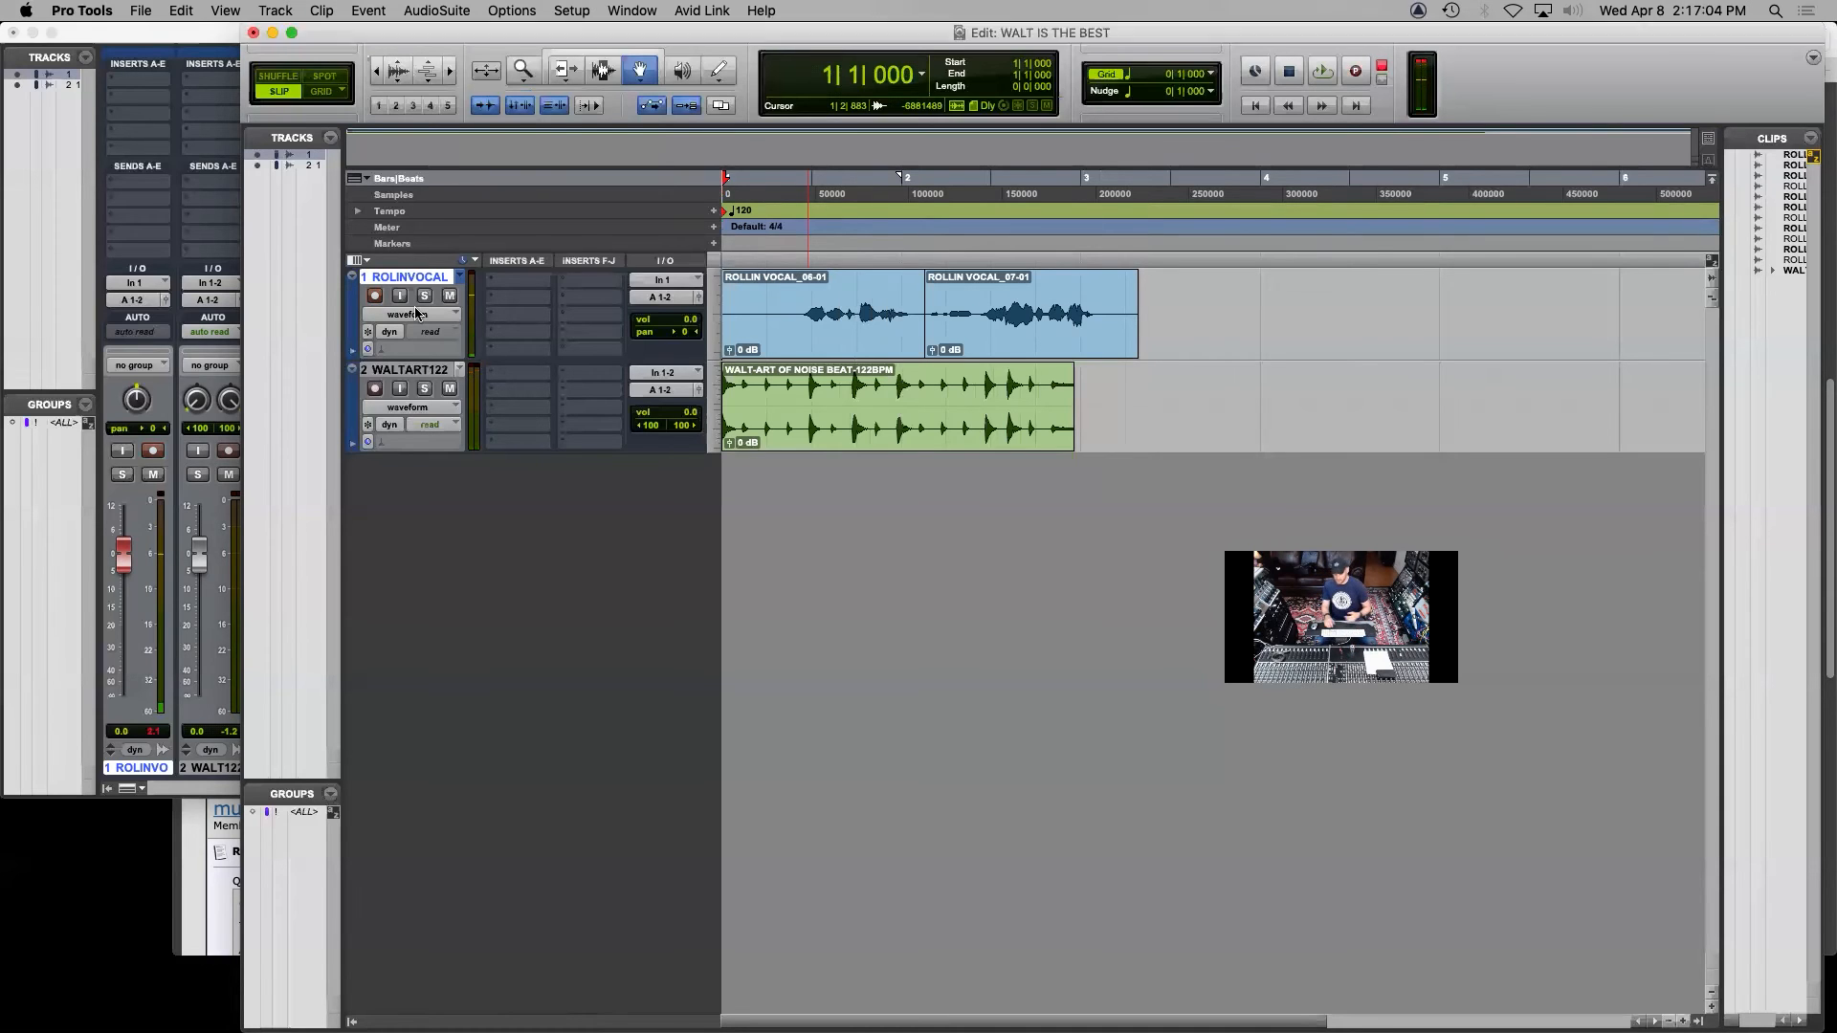
key(super+z)
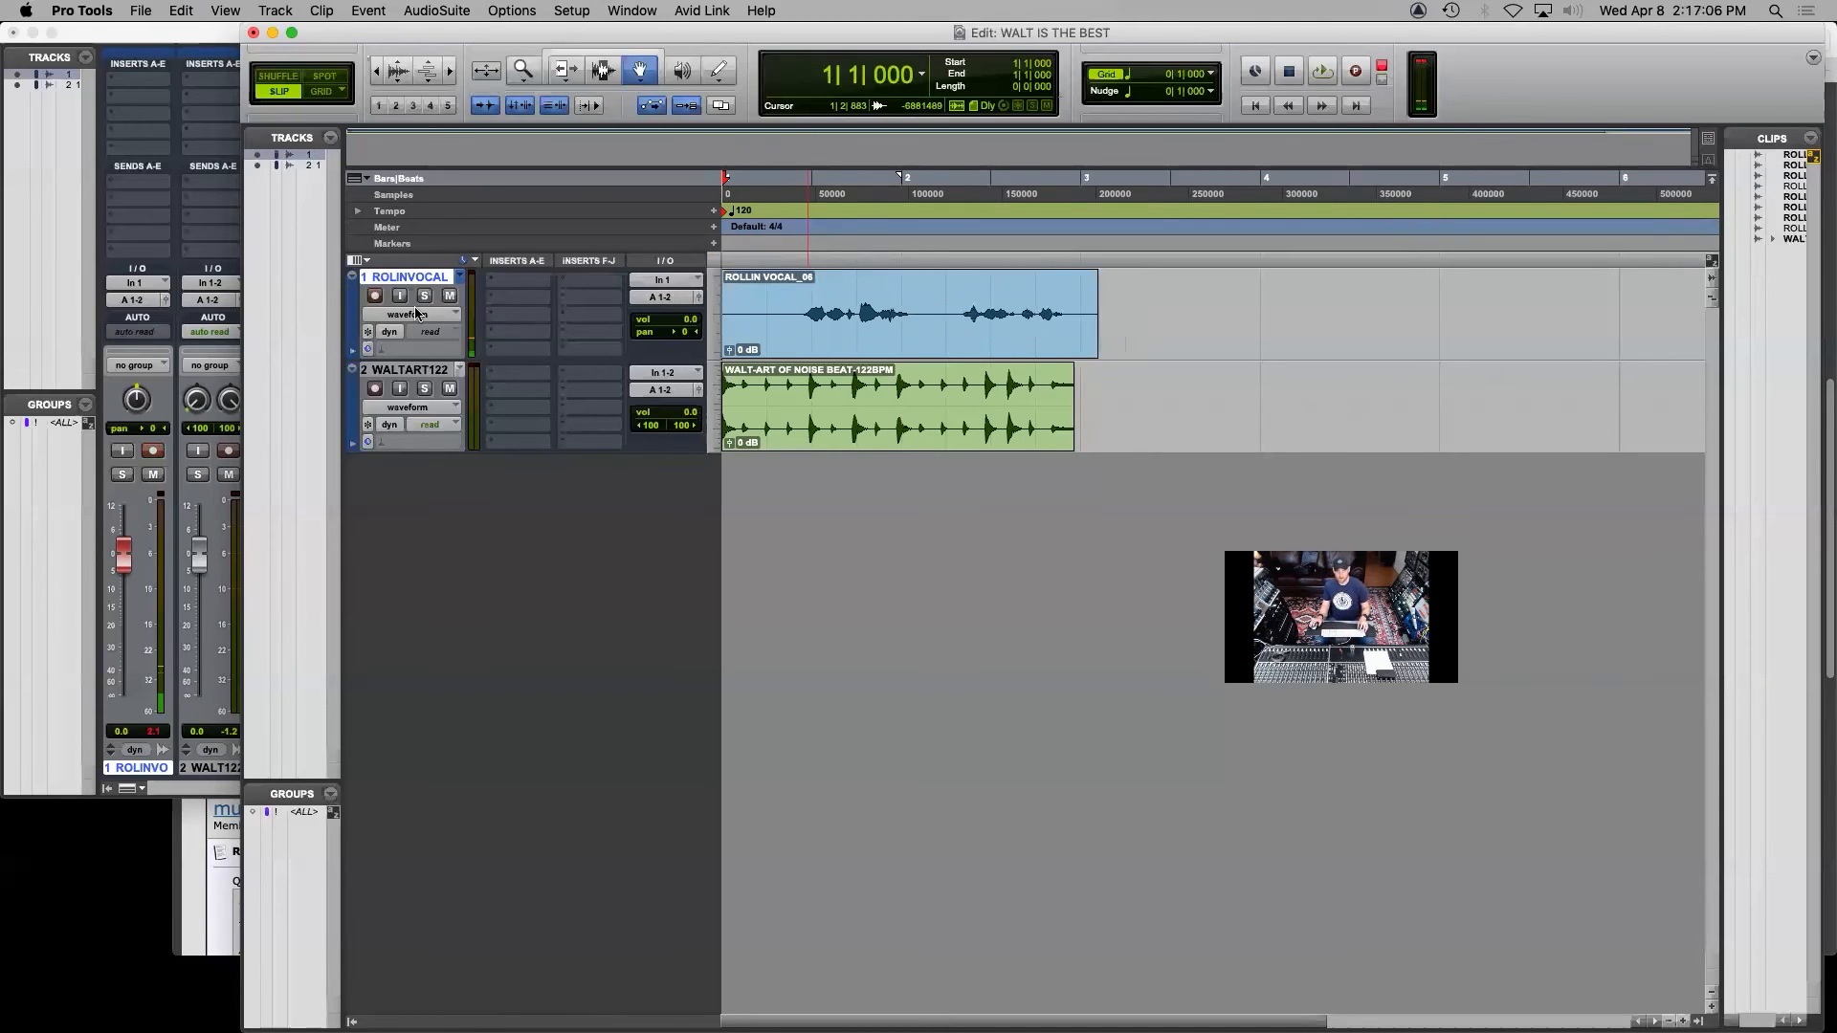
Play from the session start and punch in a replacement for the second vocal phrase just after bar 2
click(1322, 74)
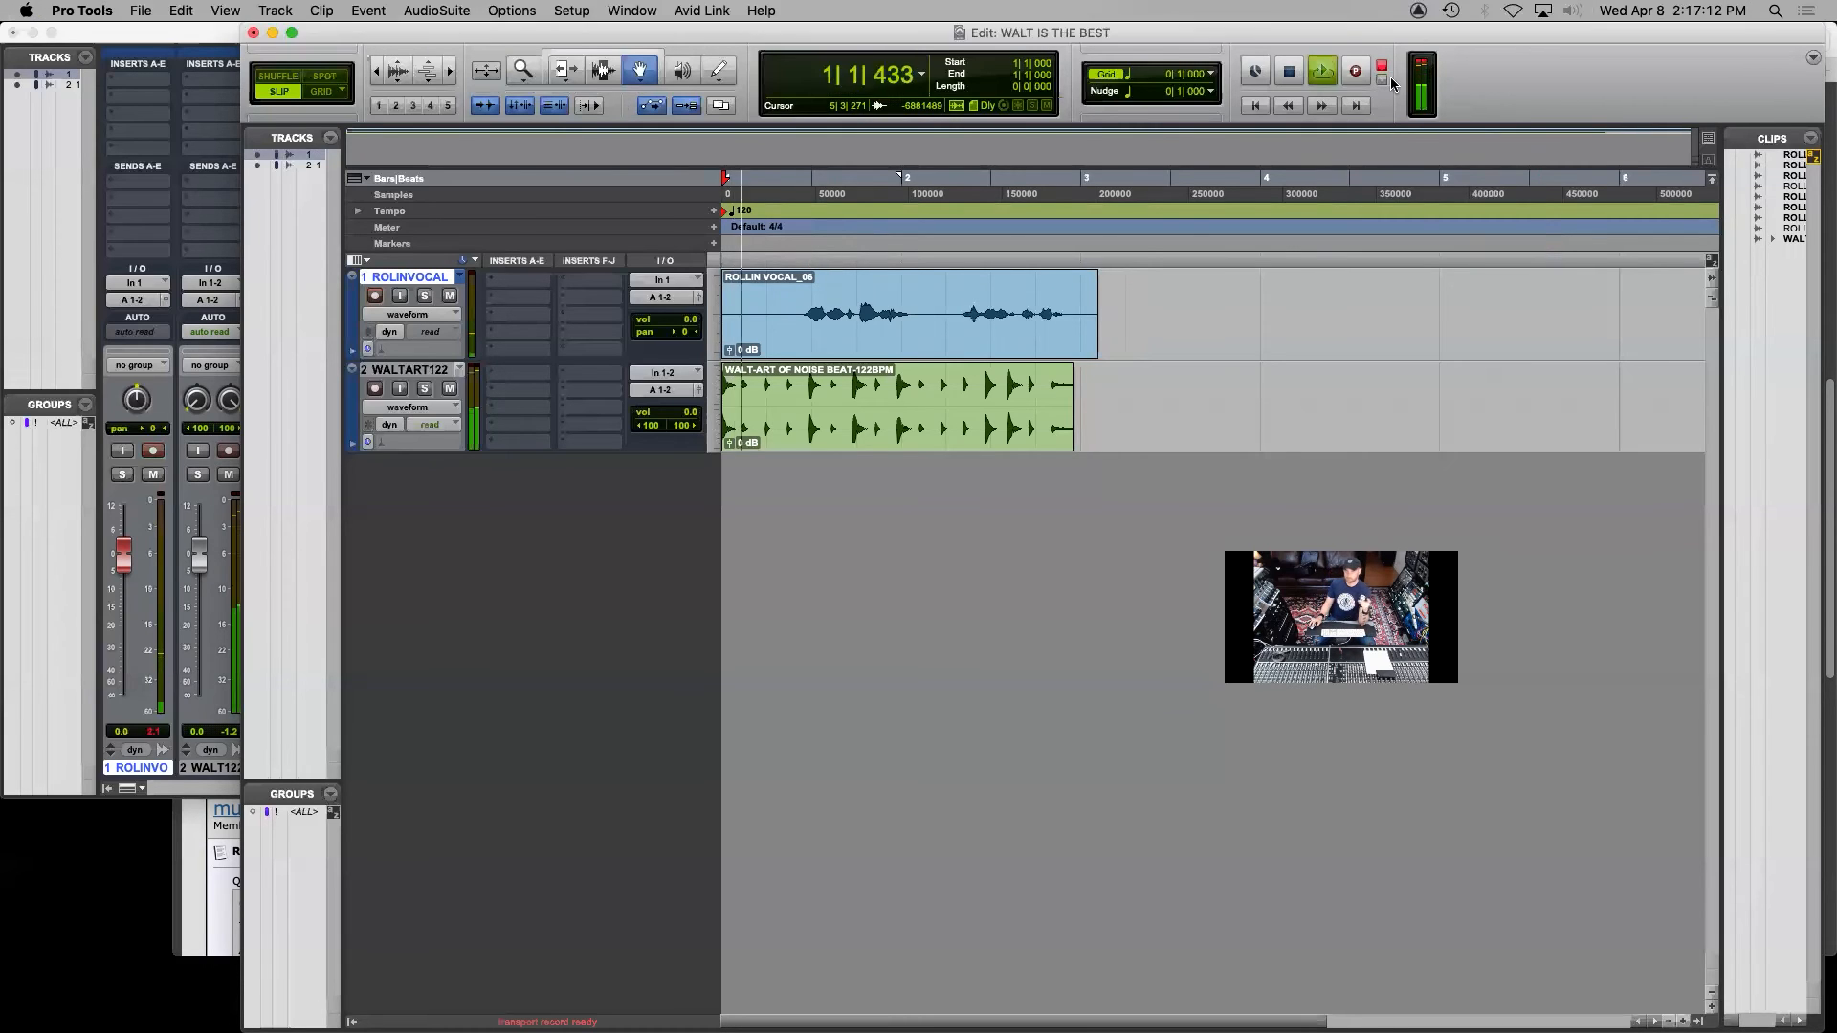
click(1354, 72)
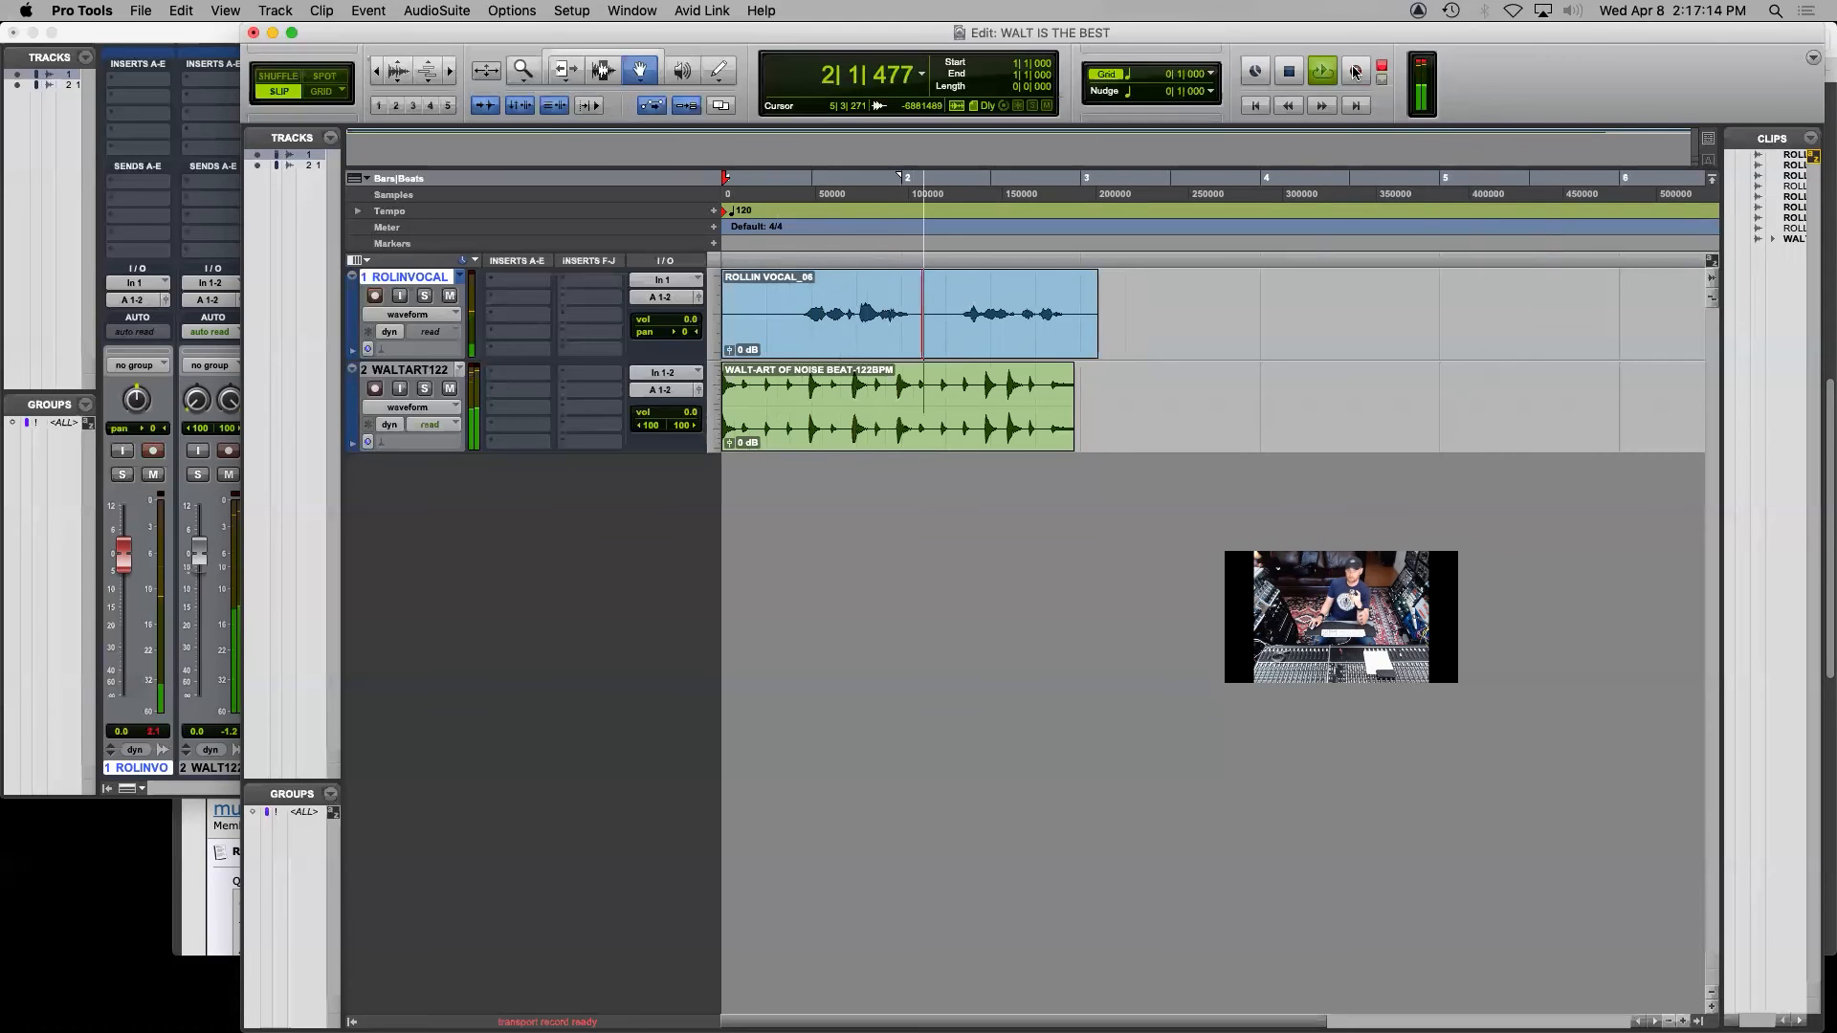
click(1355, 72)
key(space)
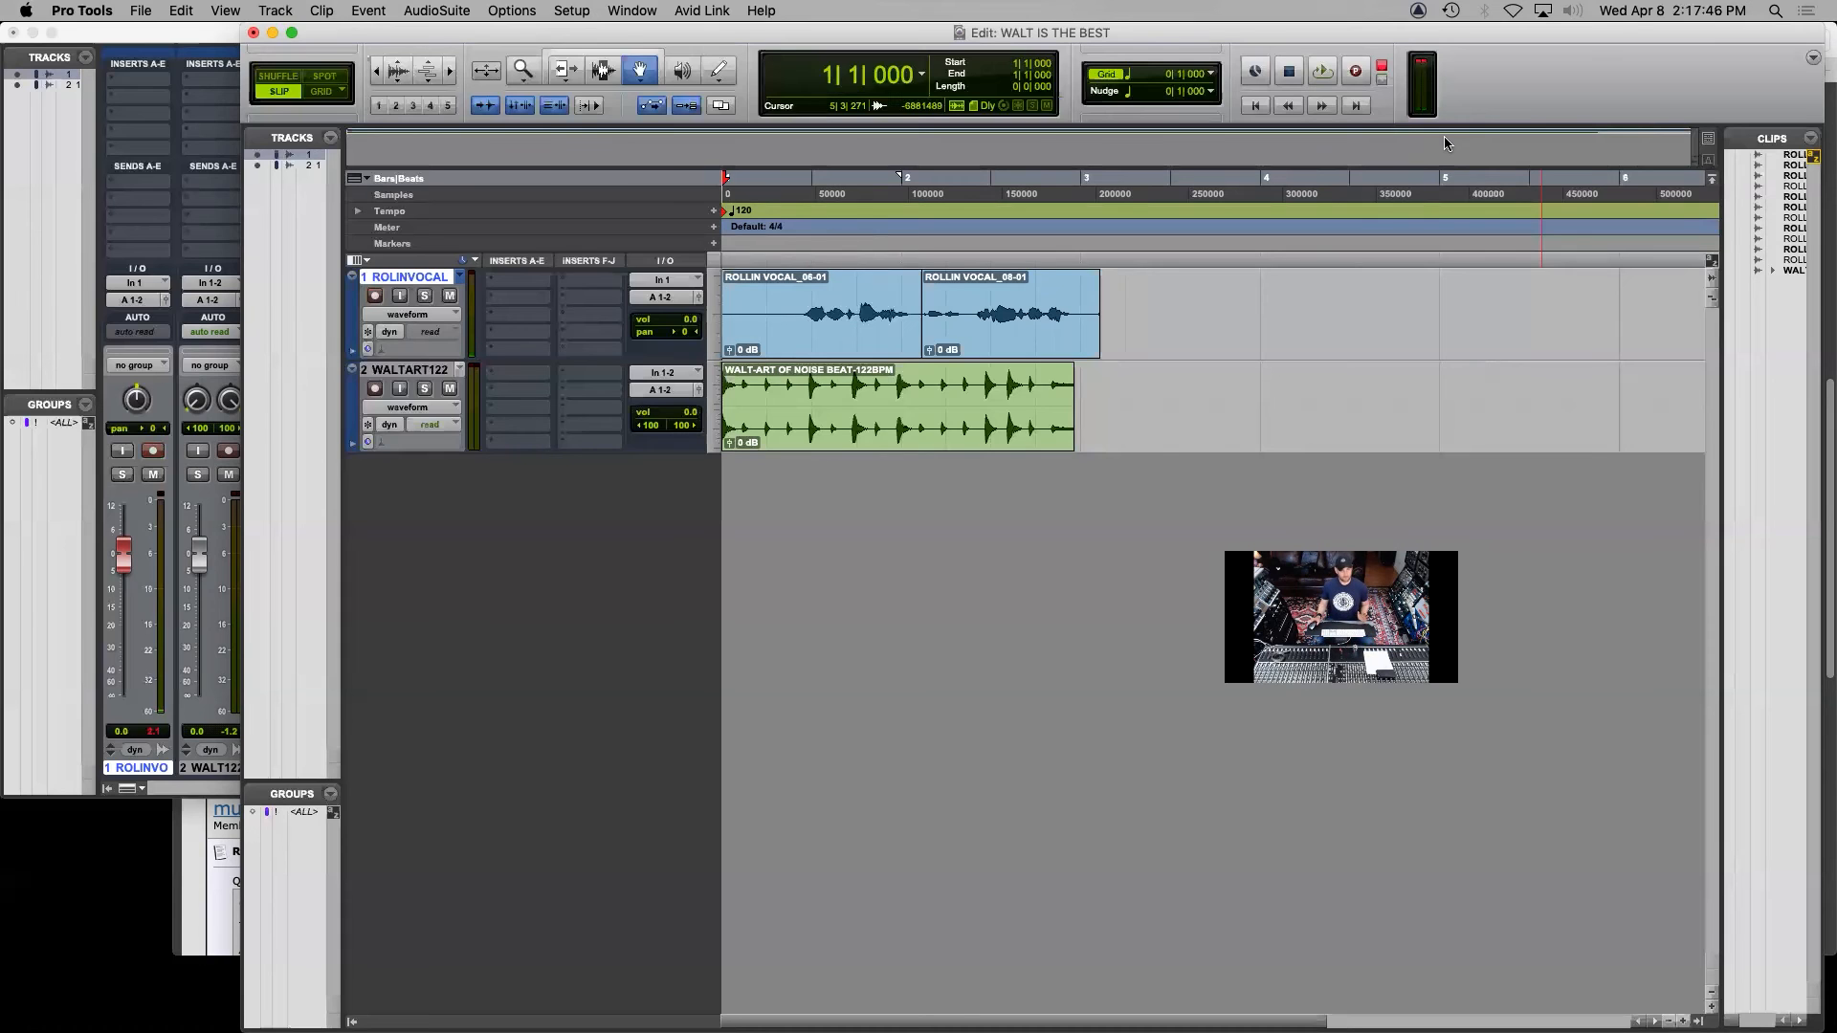
Select both vocal clips back to the session start and batch-create standard equal-gain fade-ins, fade-outs and a centered crossfade at their splice
key(super+bracketleft)
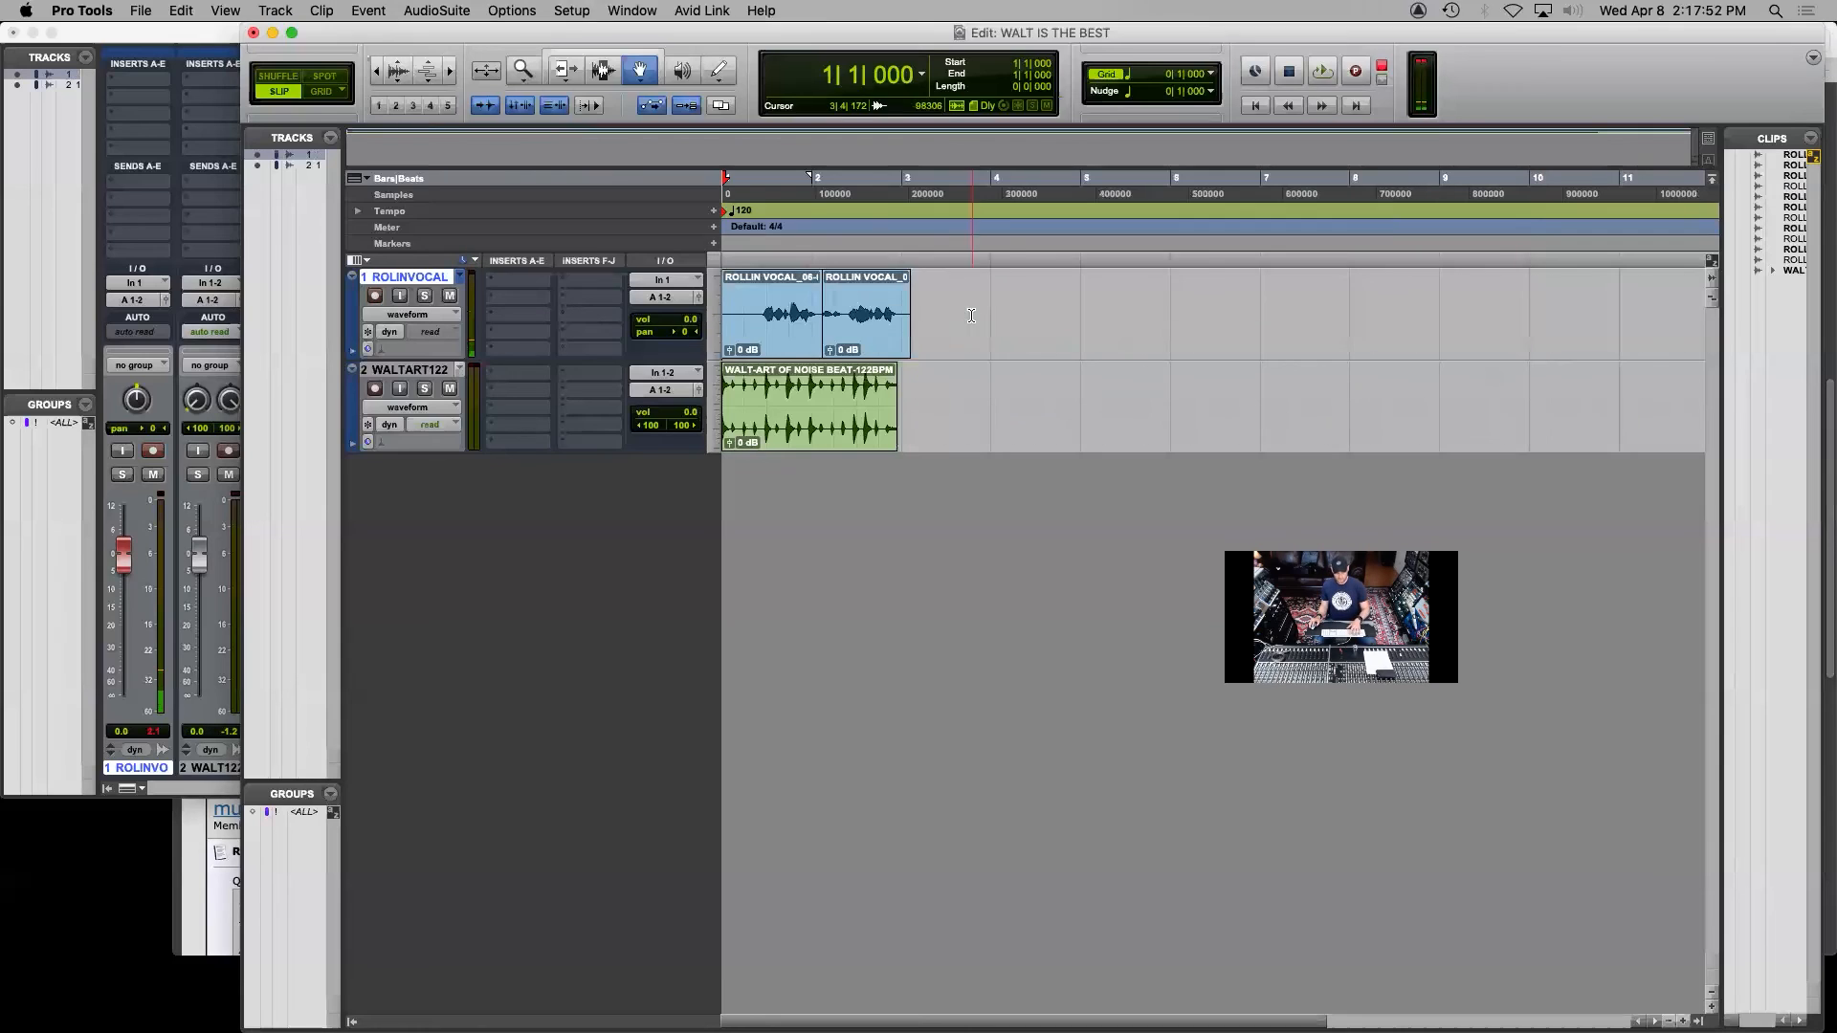
key(F7)
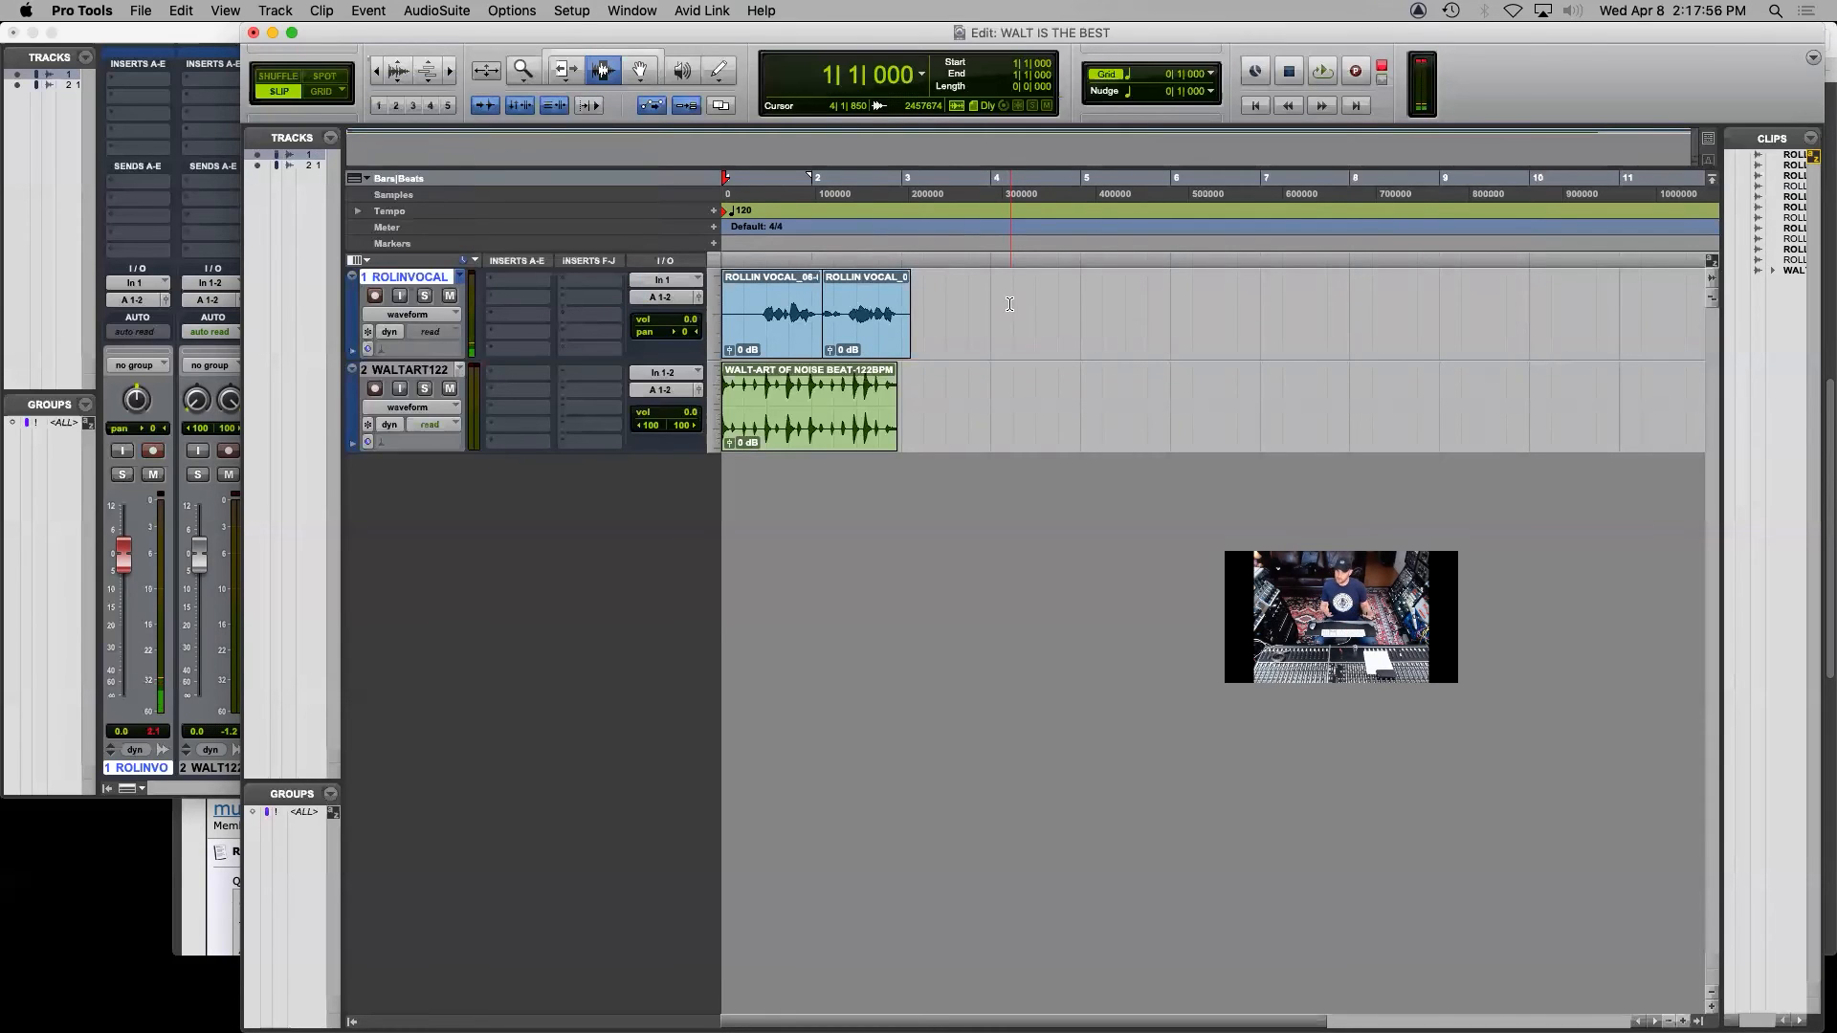
drag(1050, 310, 637, 306)
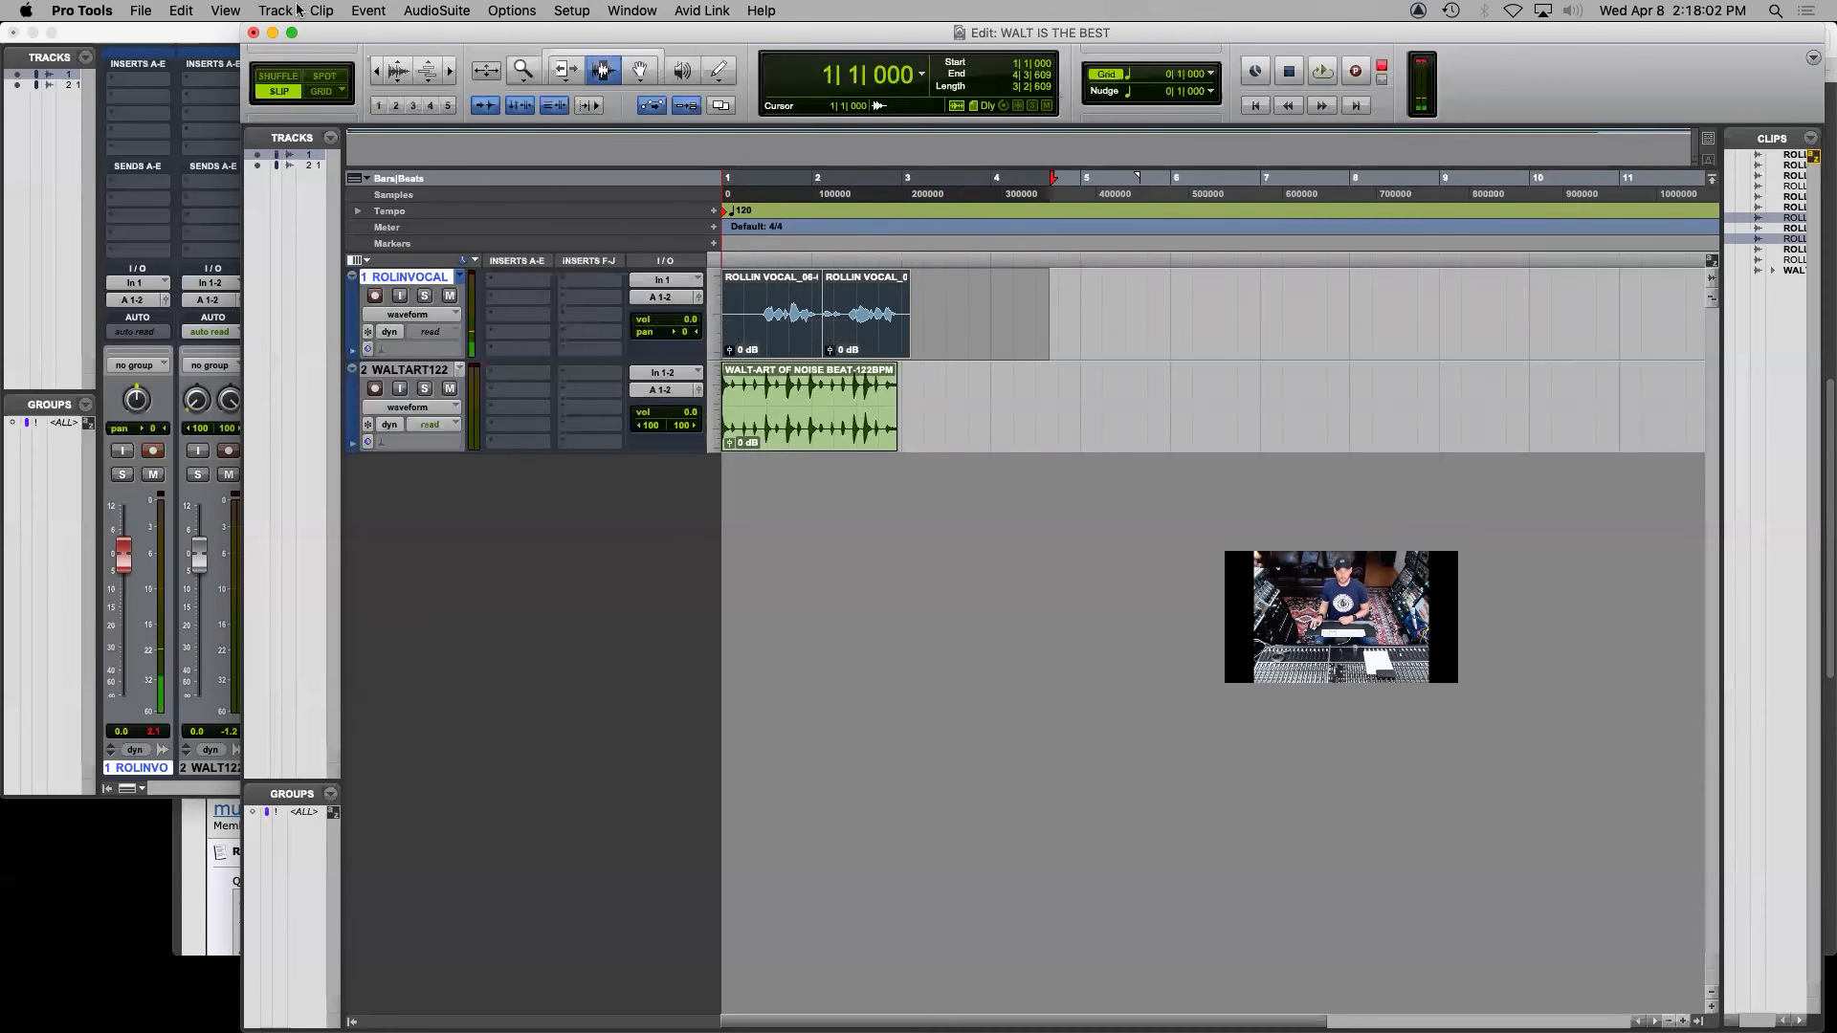
click(182, 10)
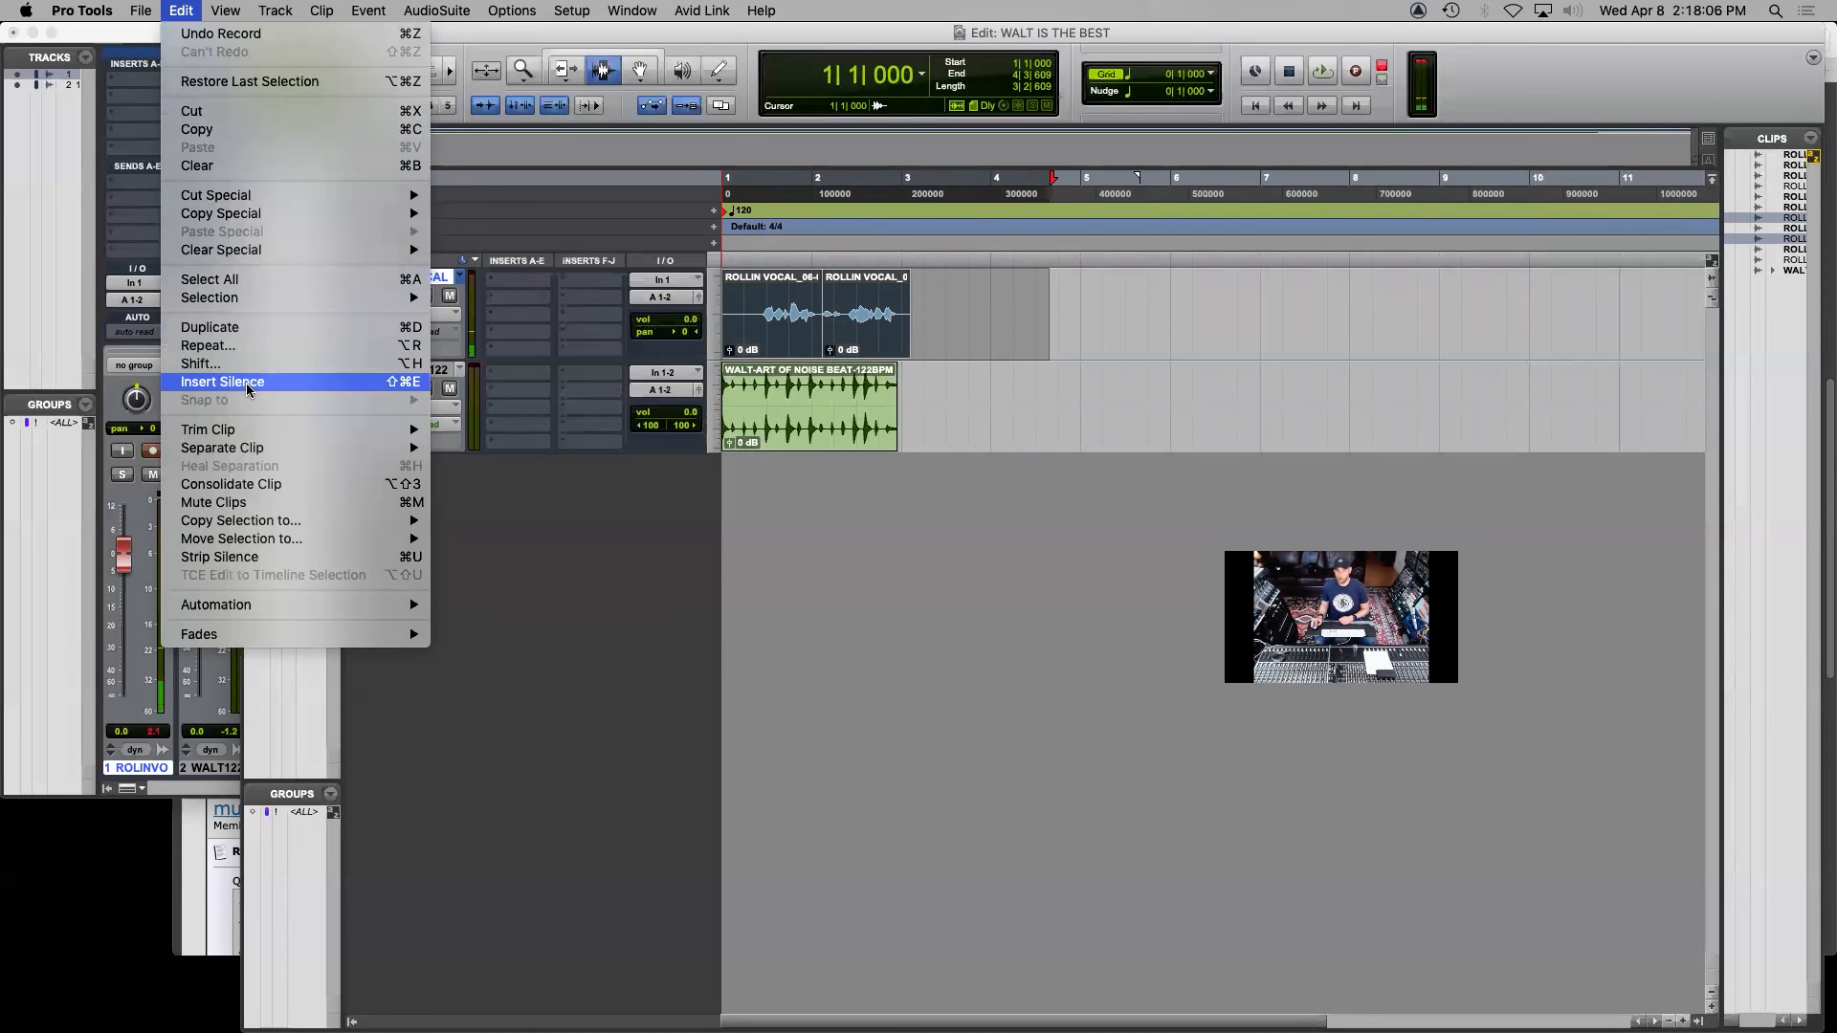
mouse_move(274, 640)
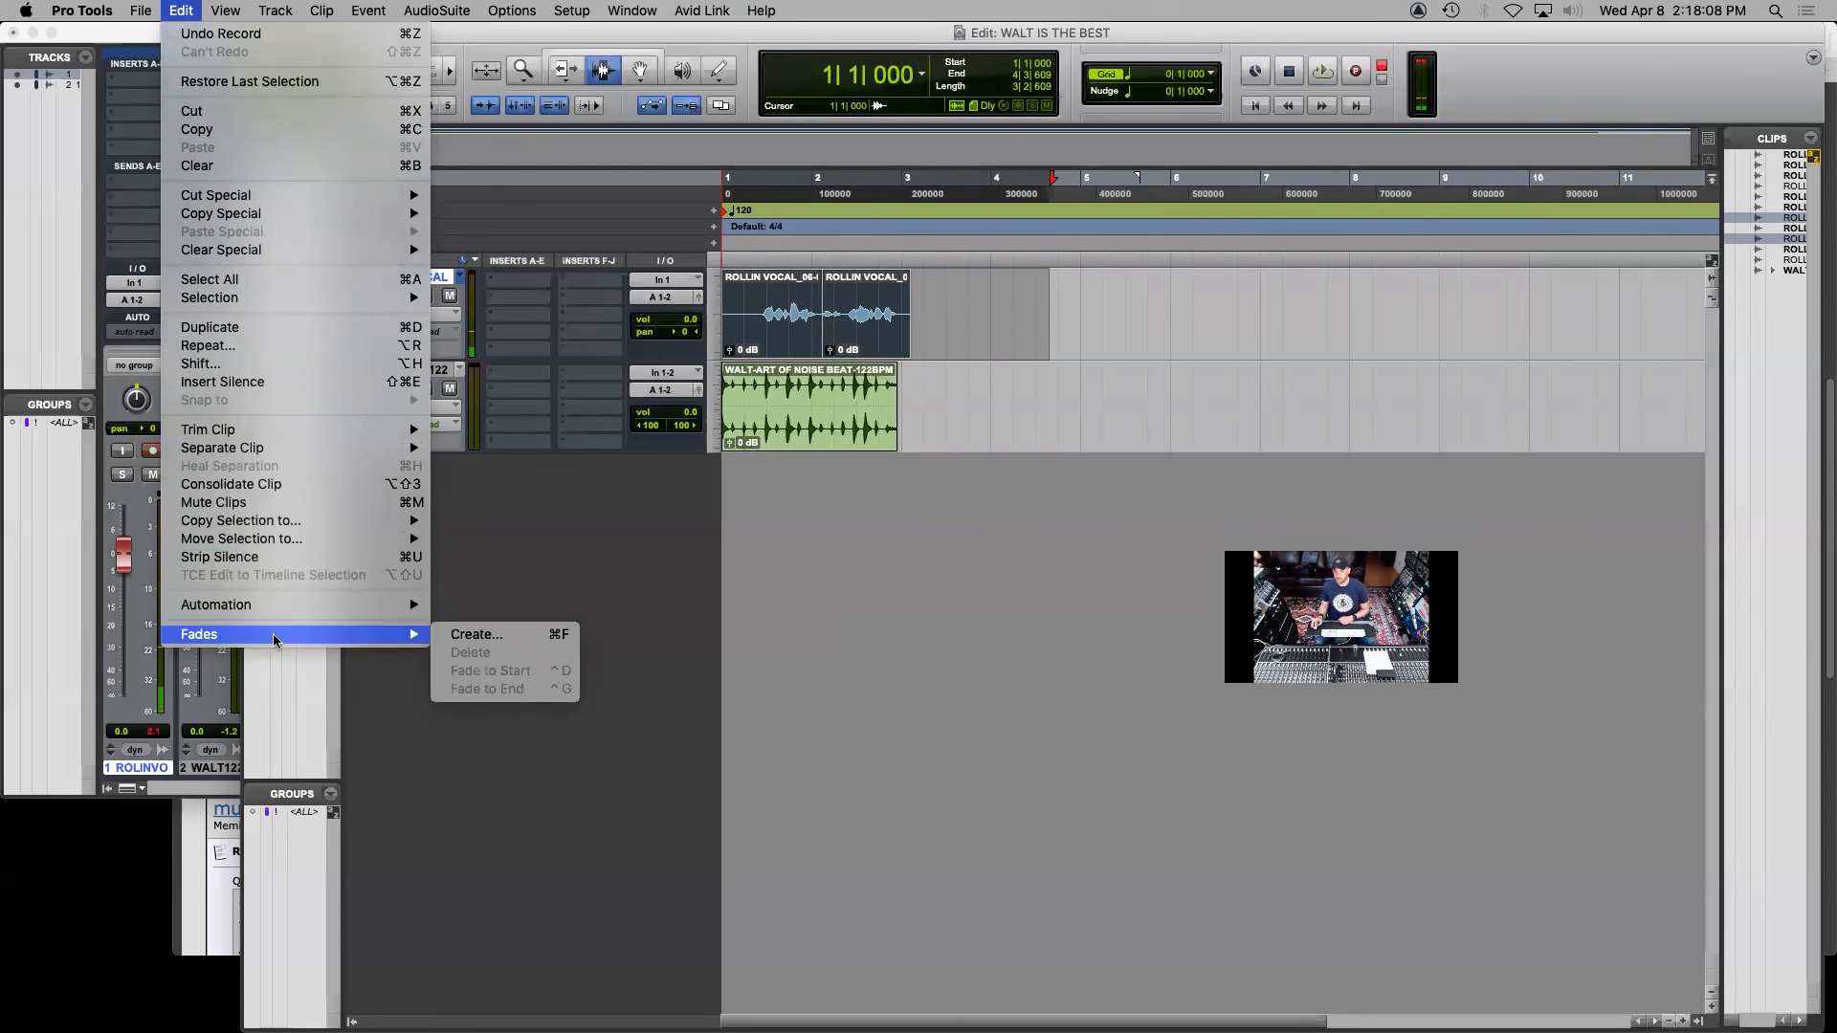
click(476, 634)
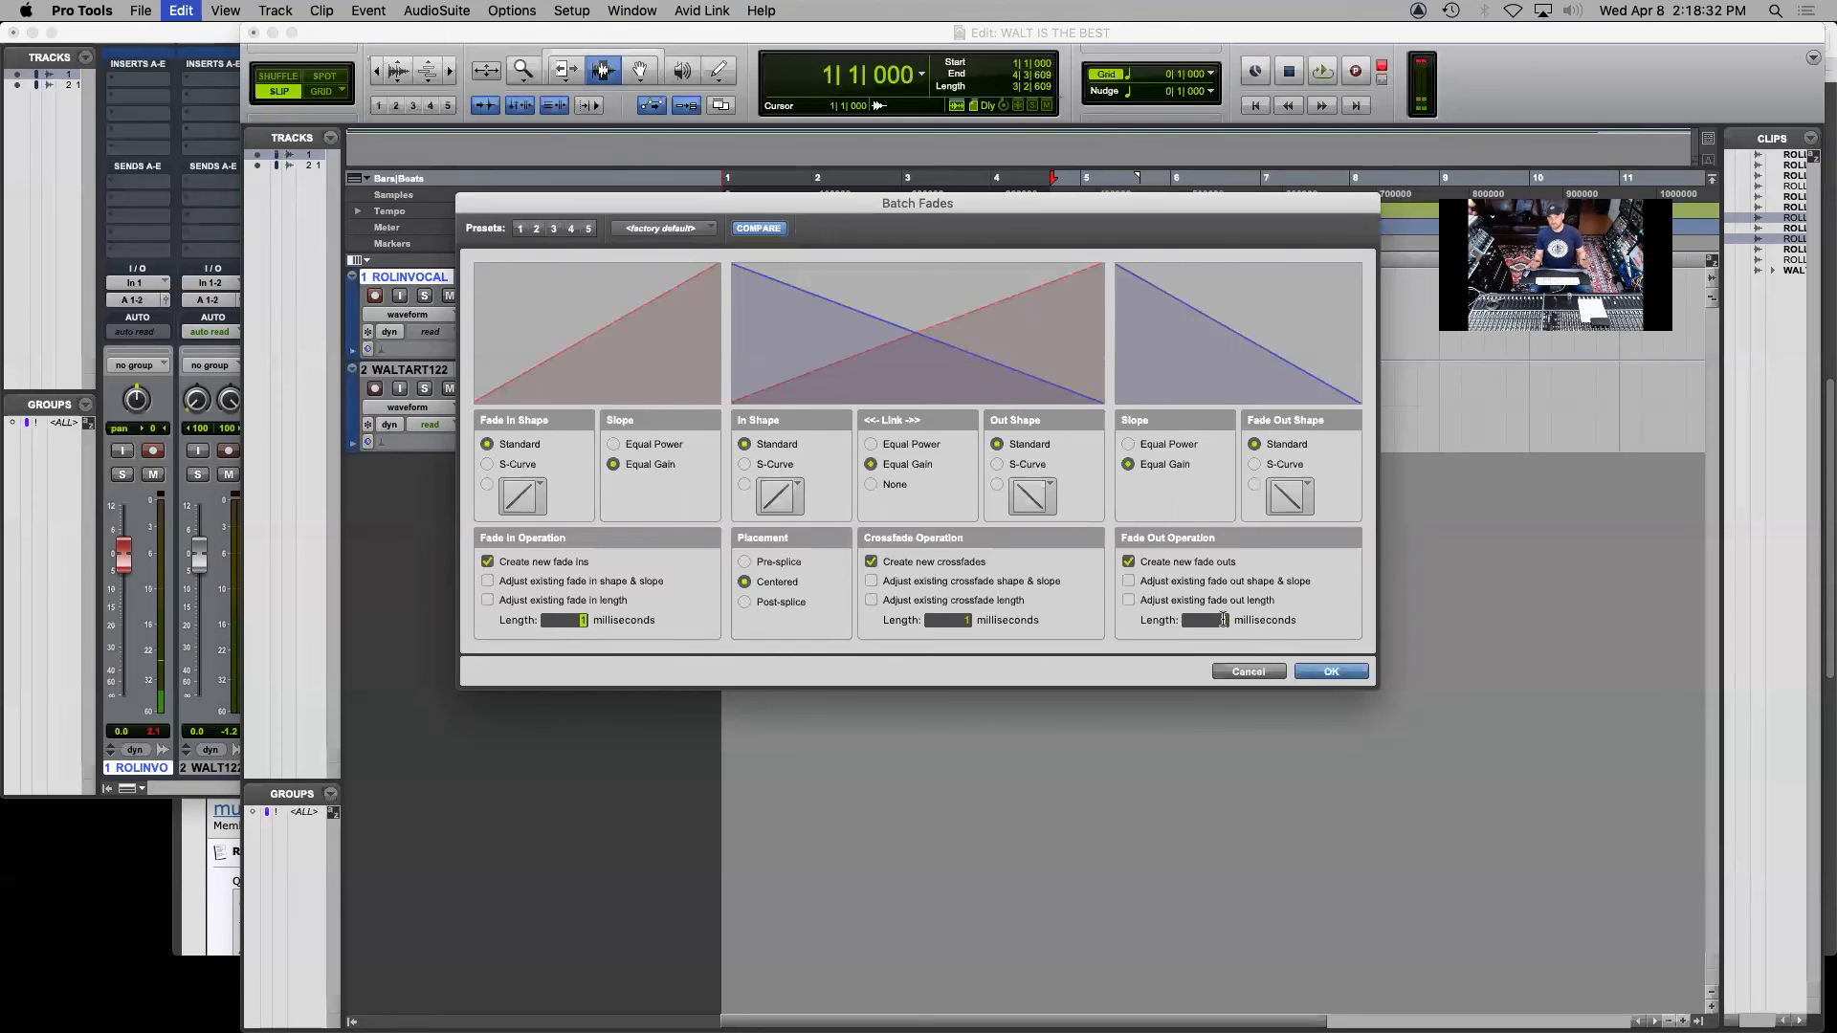
drag(986, 209, 1046, 388)
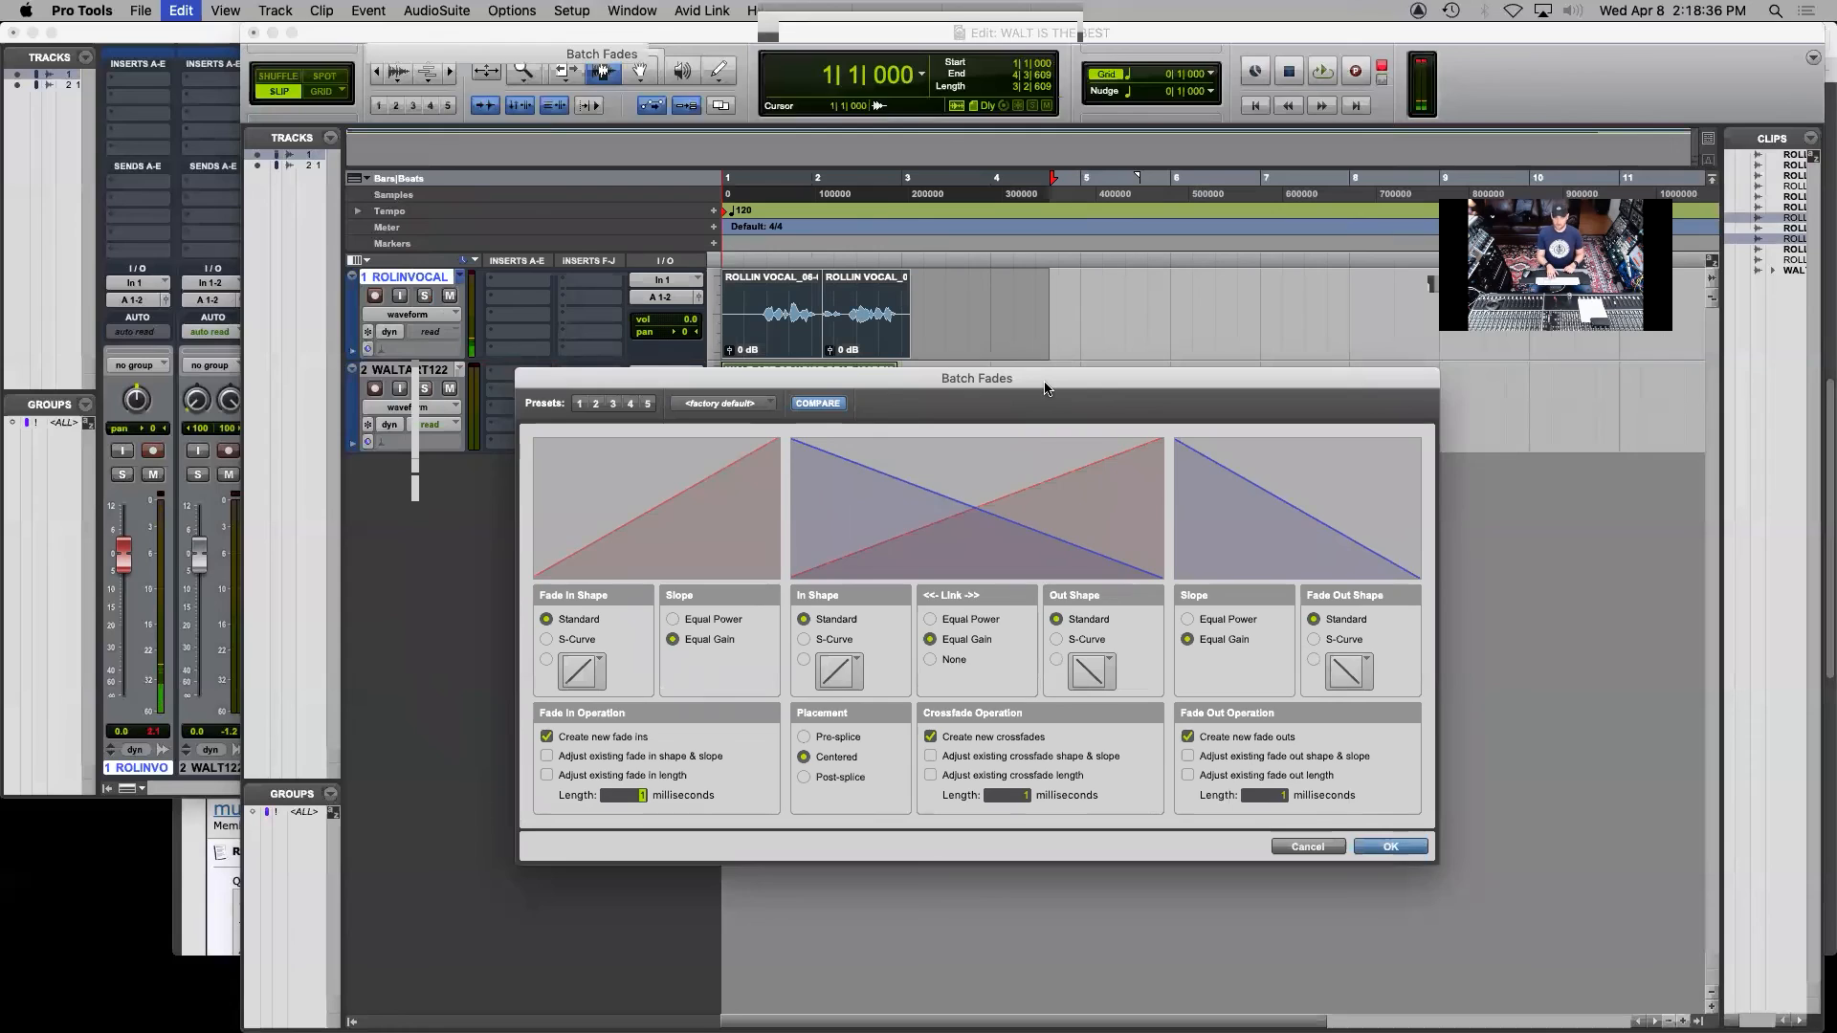
key(Return)
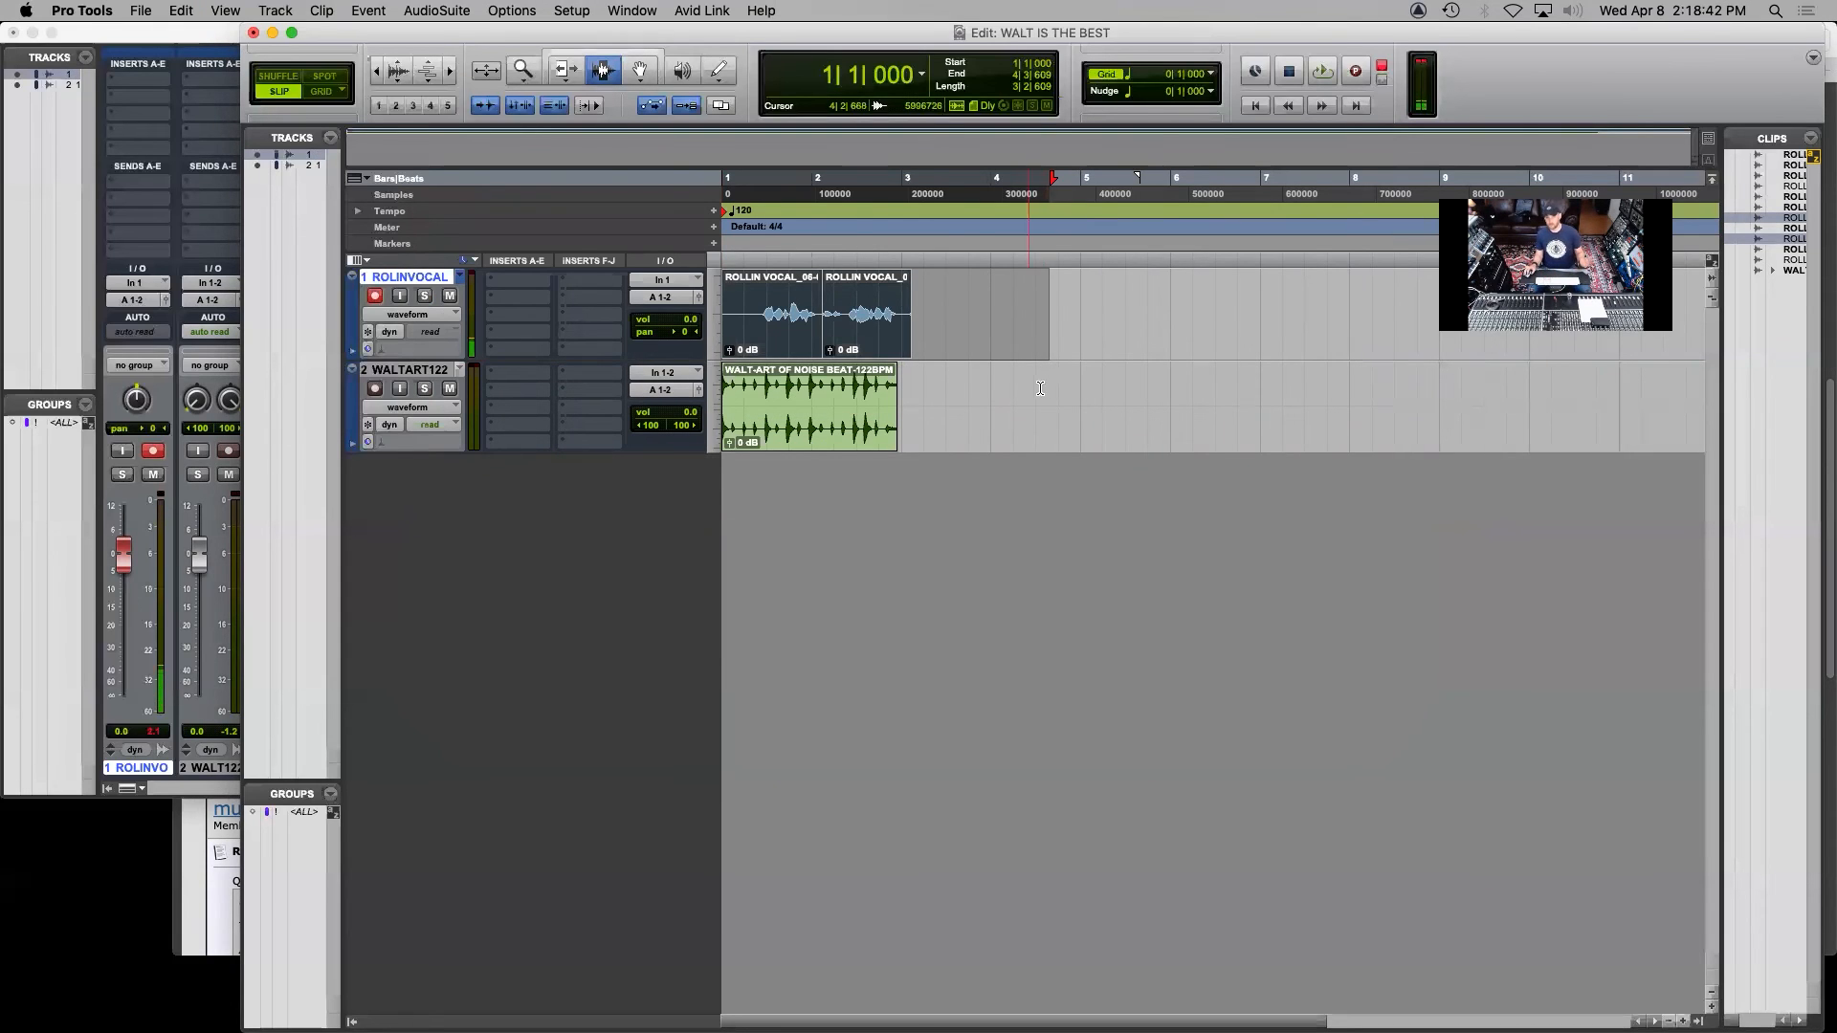
Select the vocal track from just past its last clip back to the session start and consolidate the range into one clip
click(950, 305)
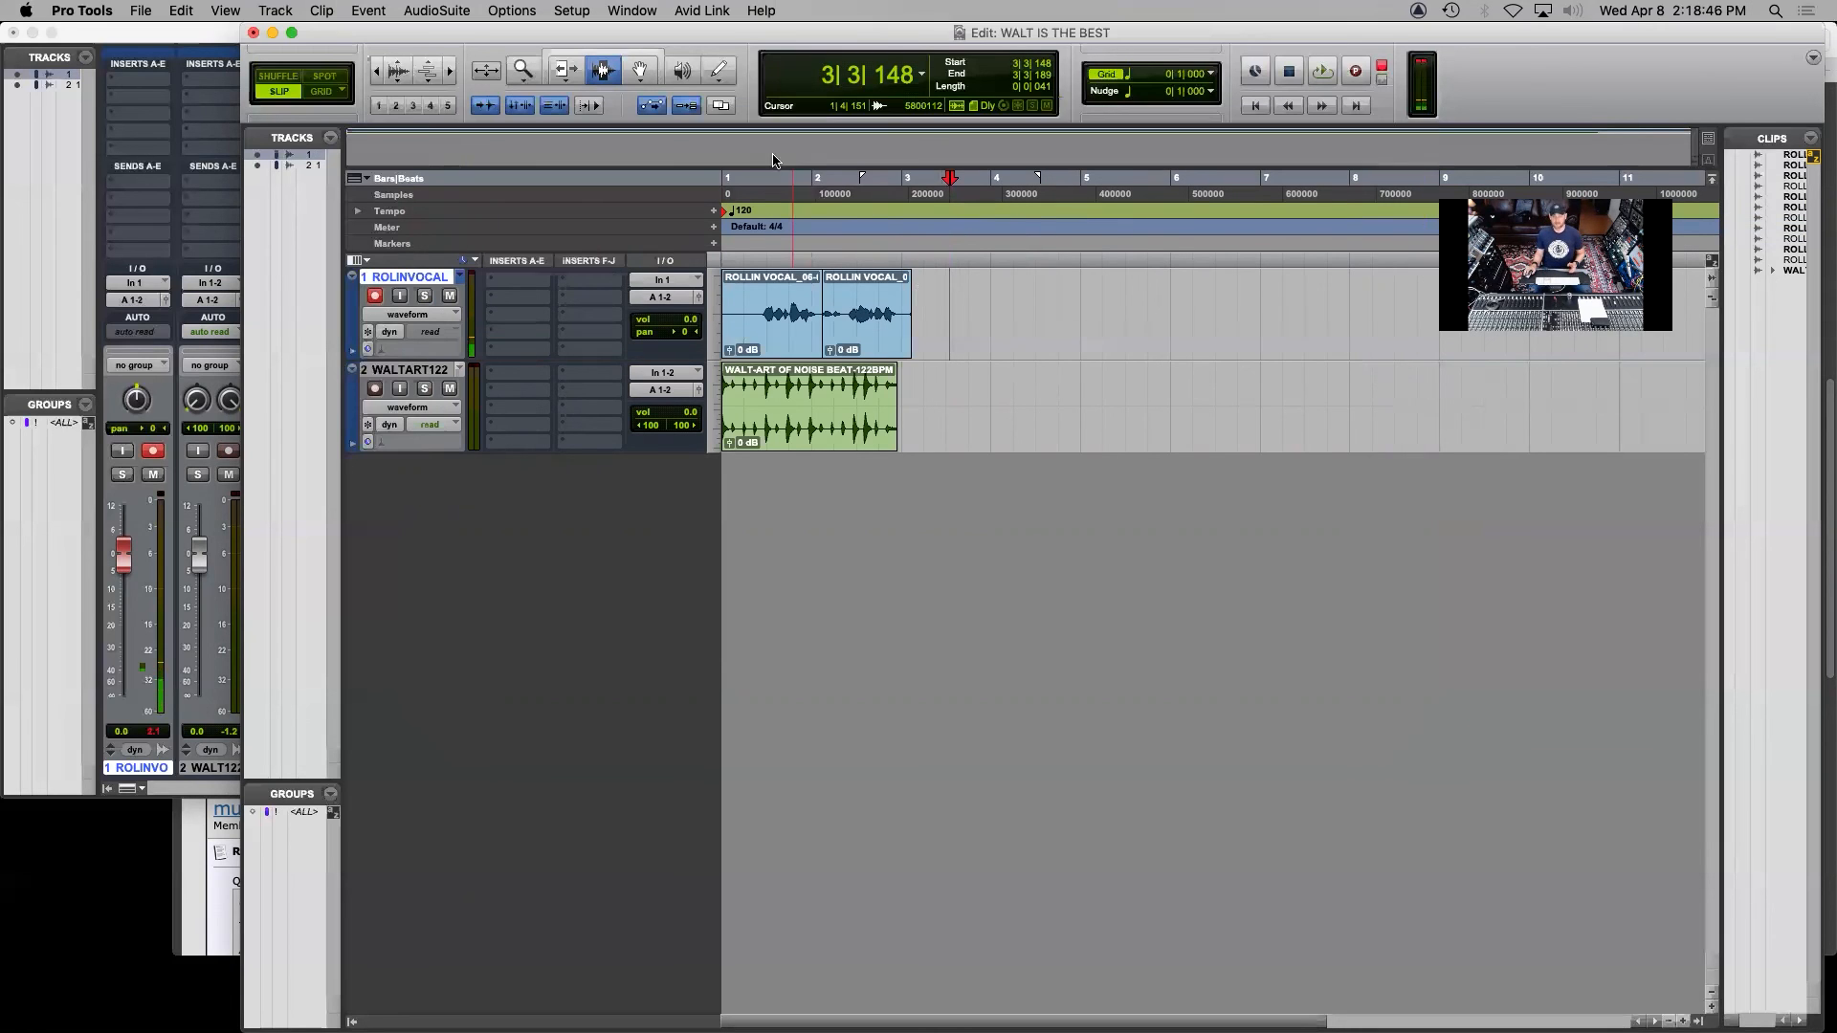
click(639, 75)
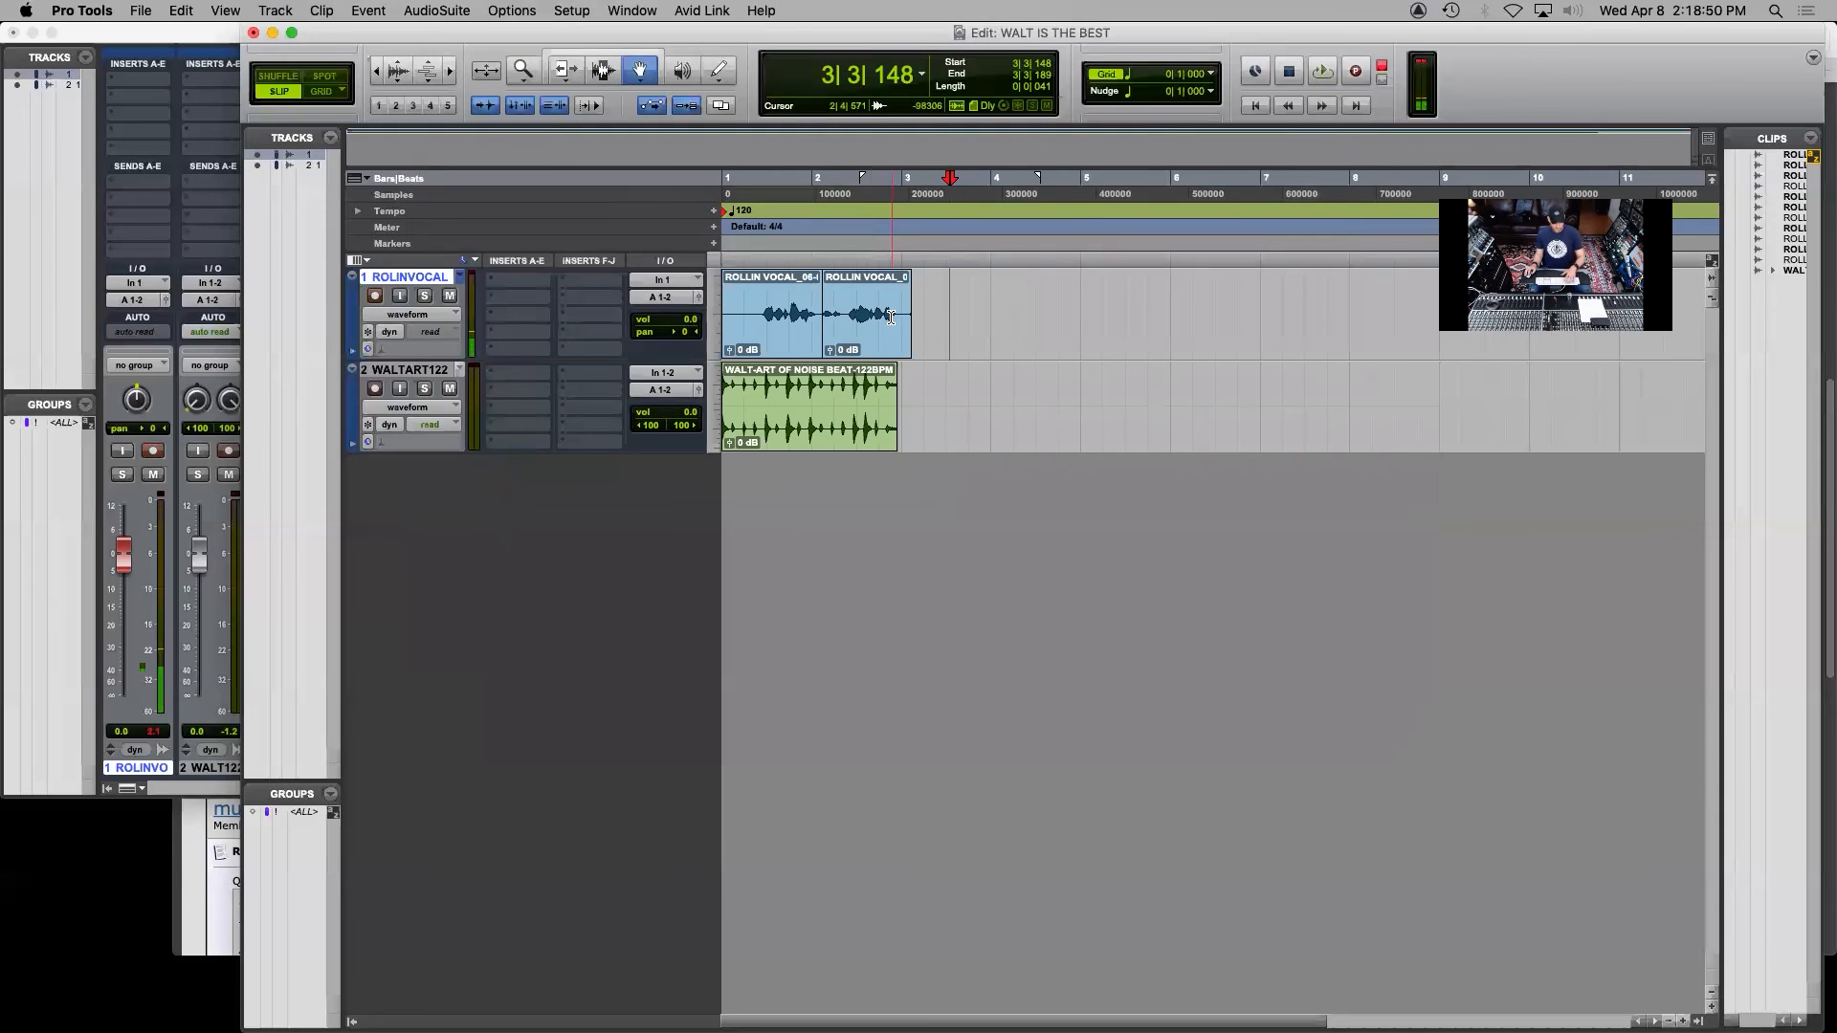
key(F7)
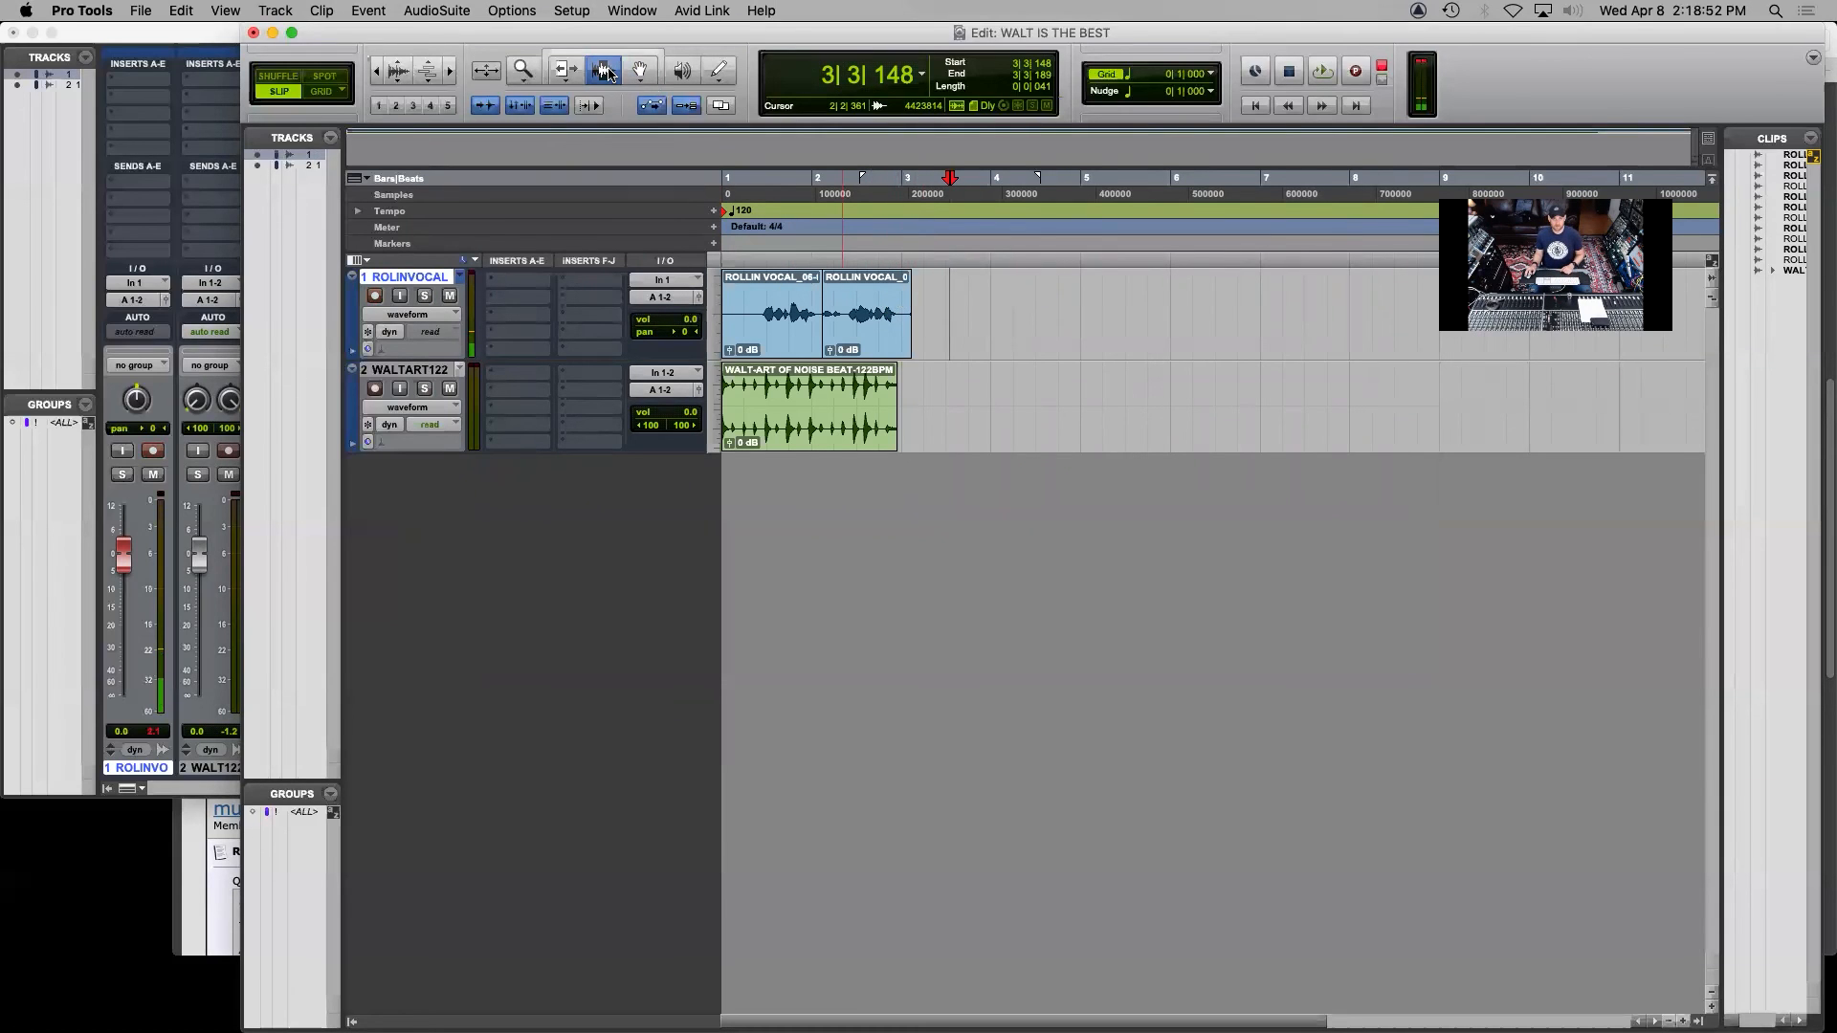
drag(933, 316, 570, 322)
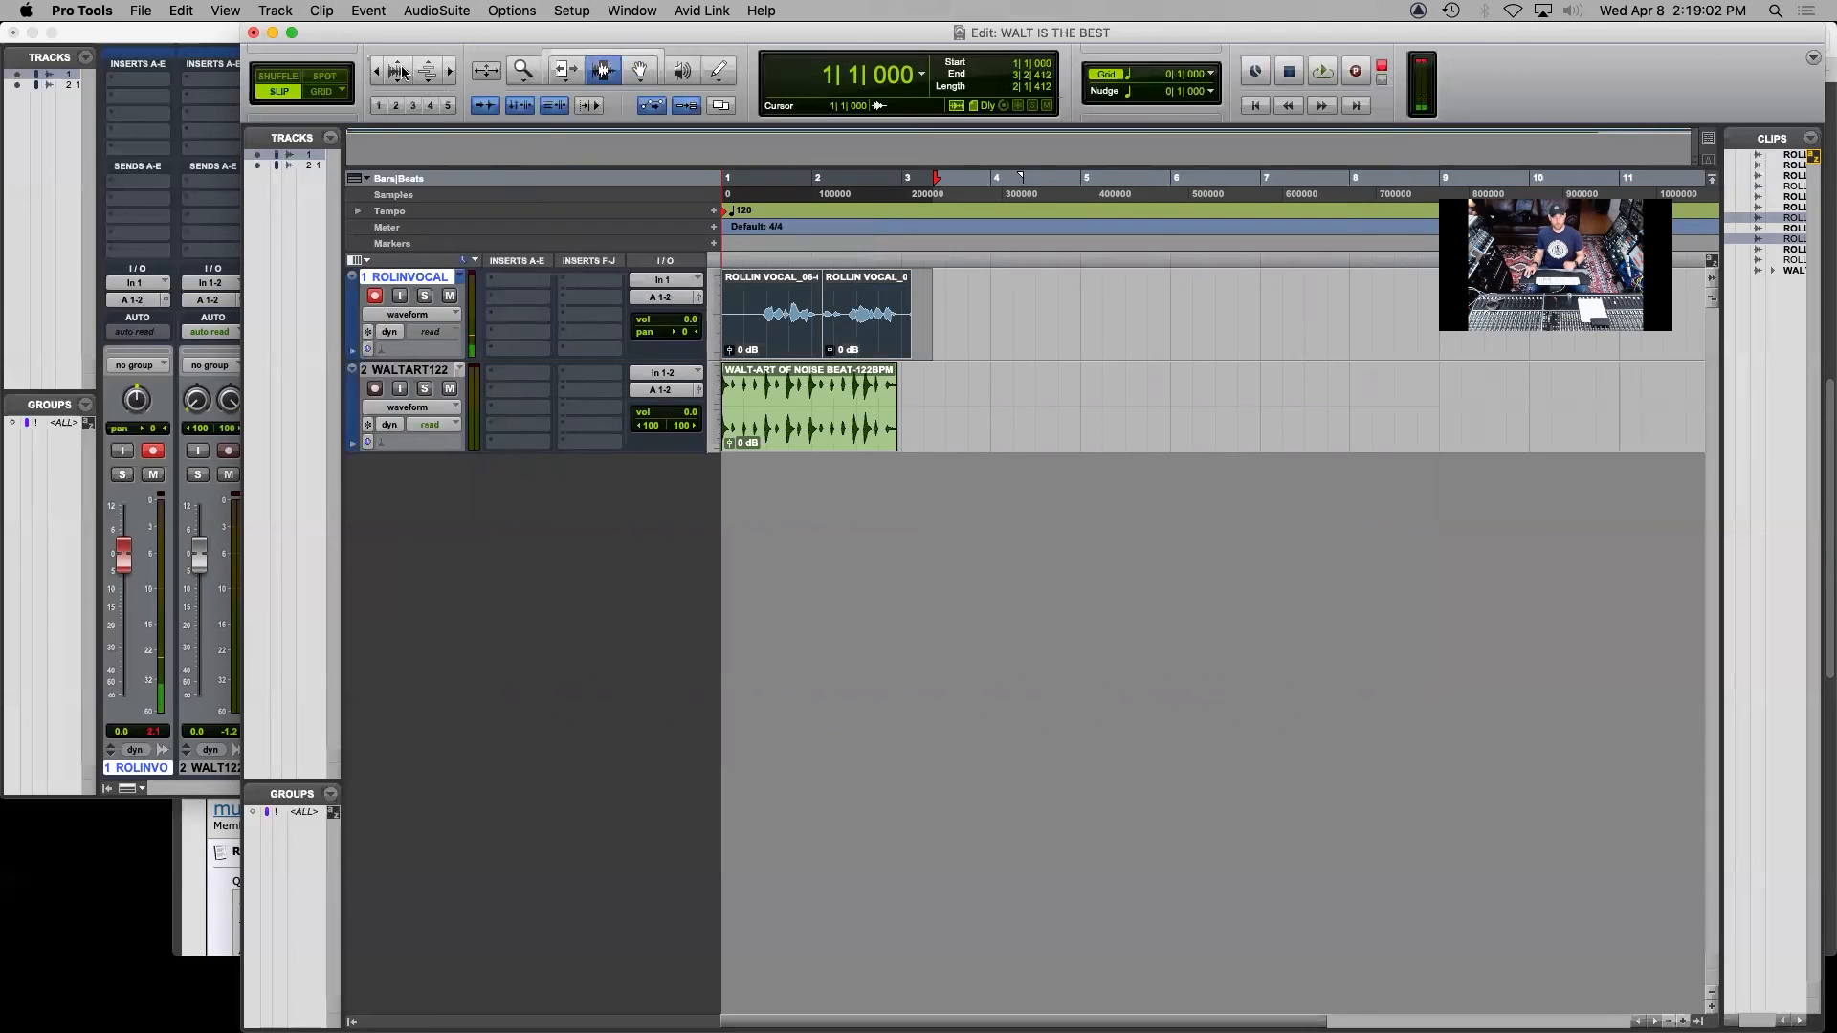
click(322, 10)
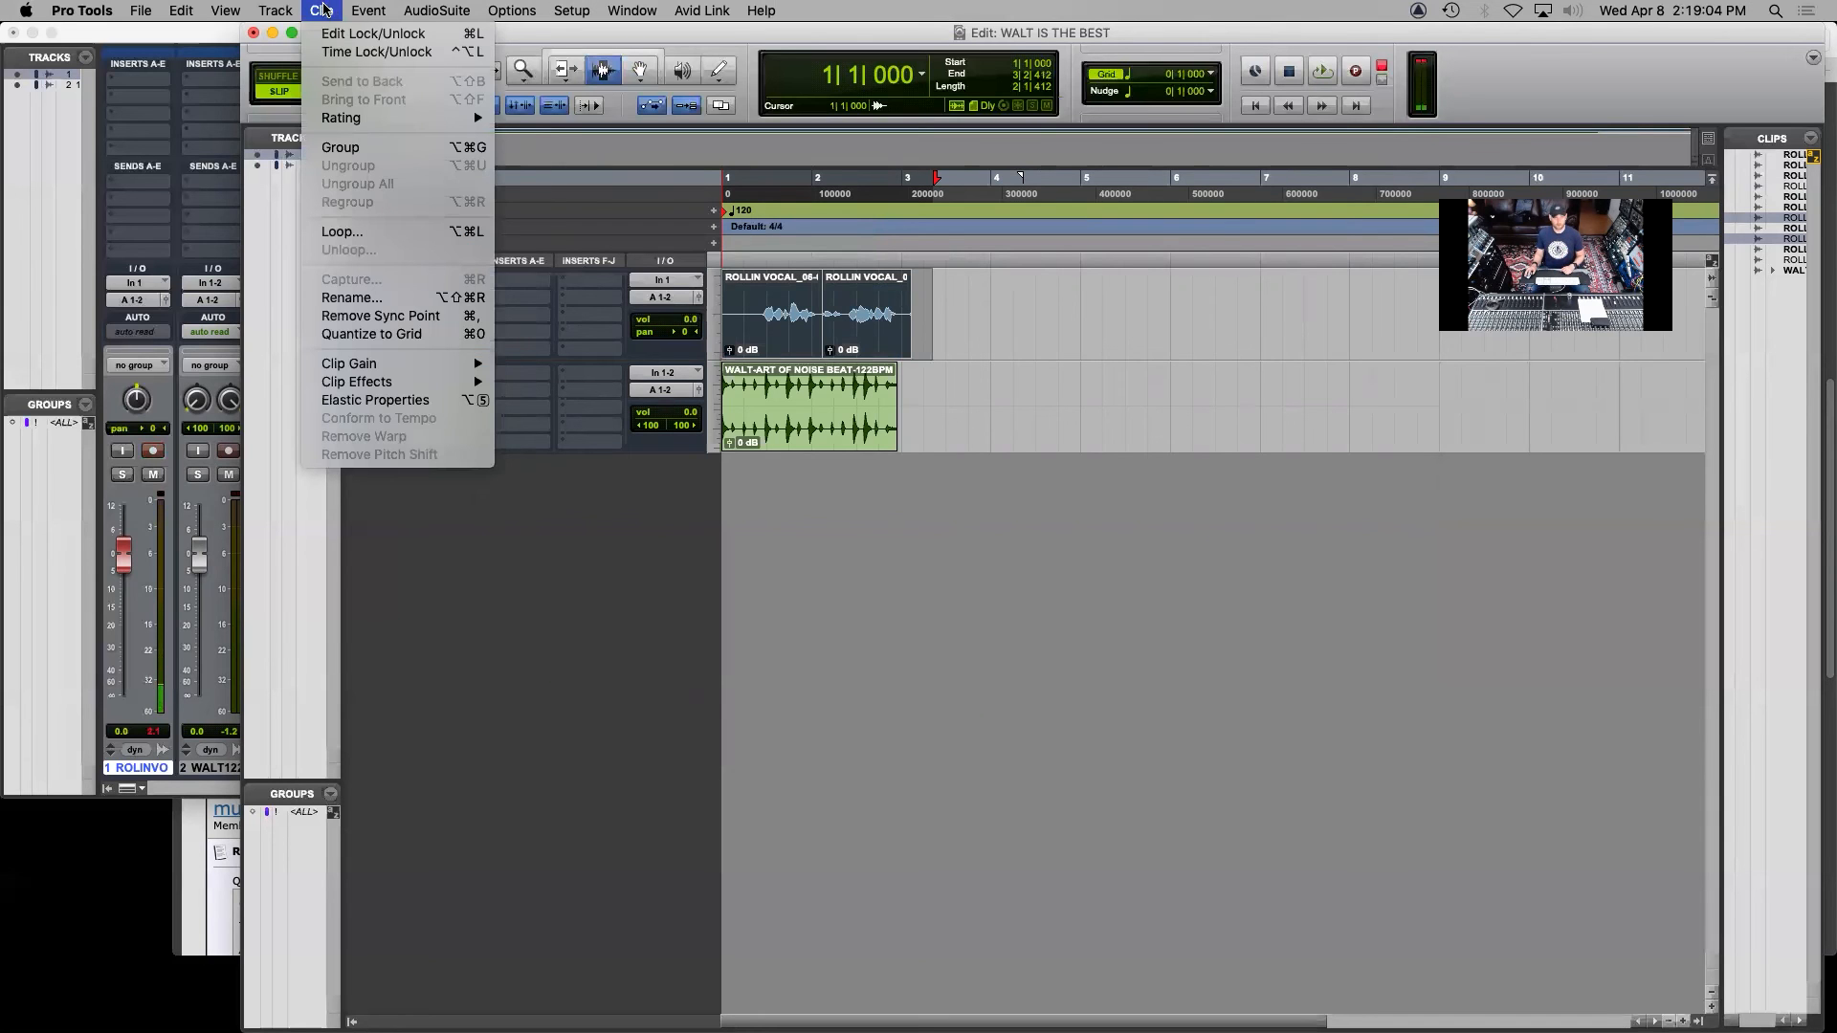
mouse_move(230, 10)
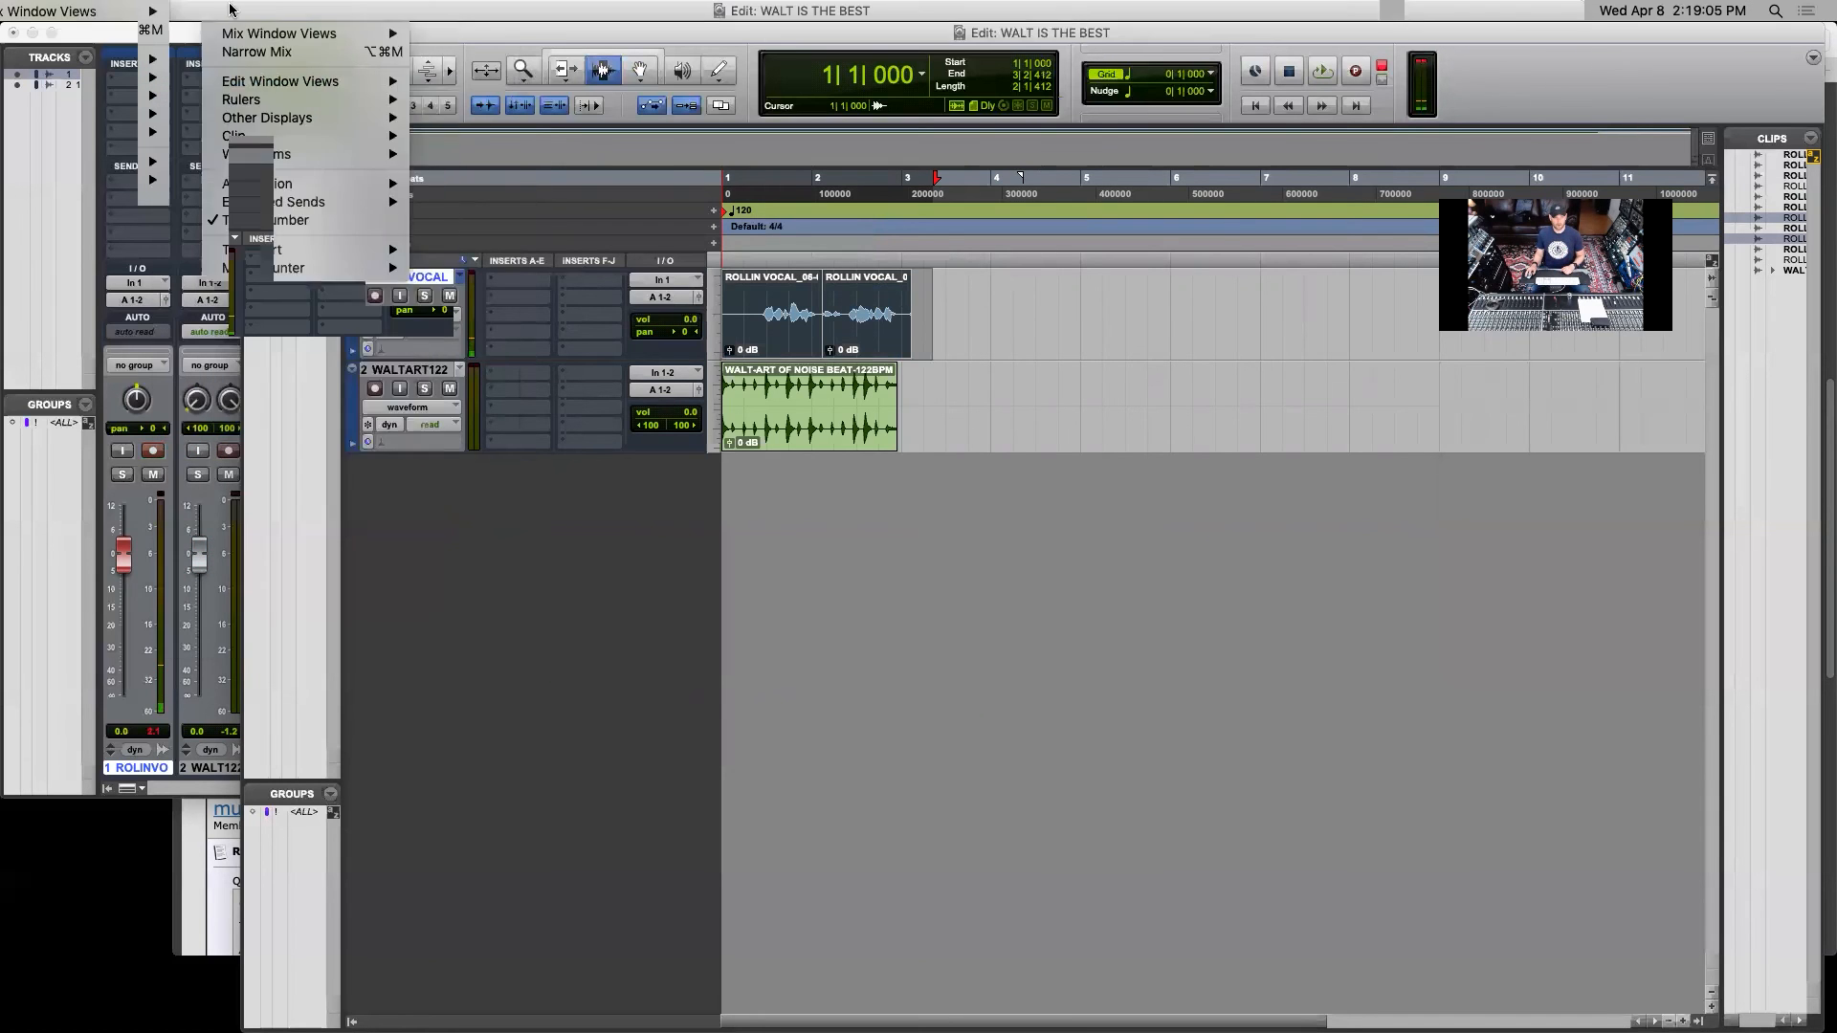
mouse_move(321, 10)
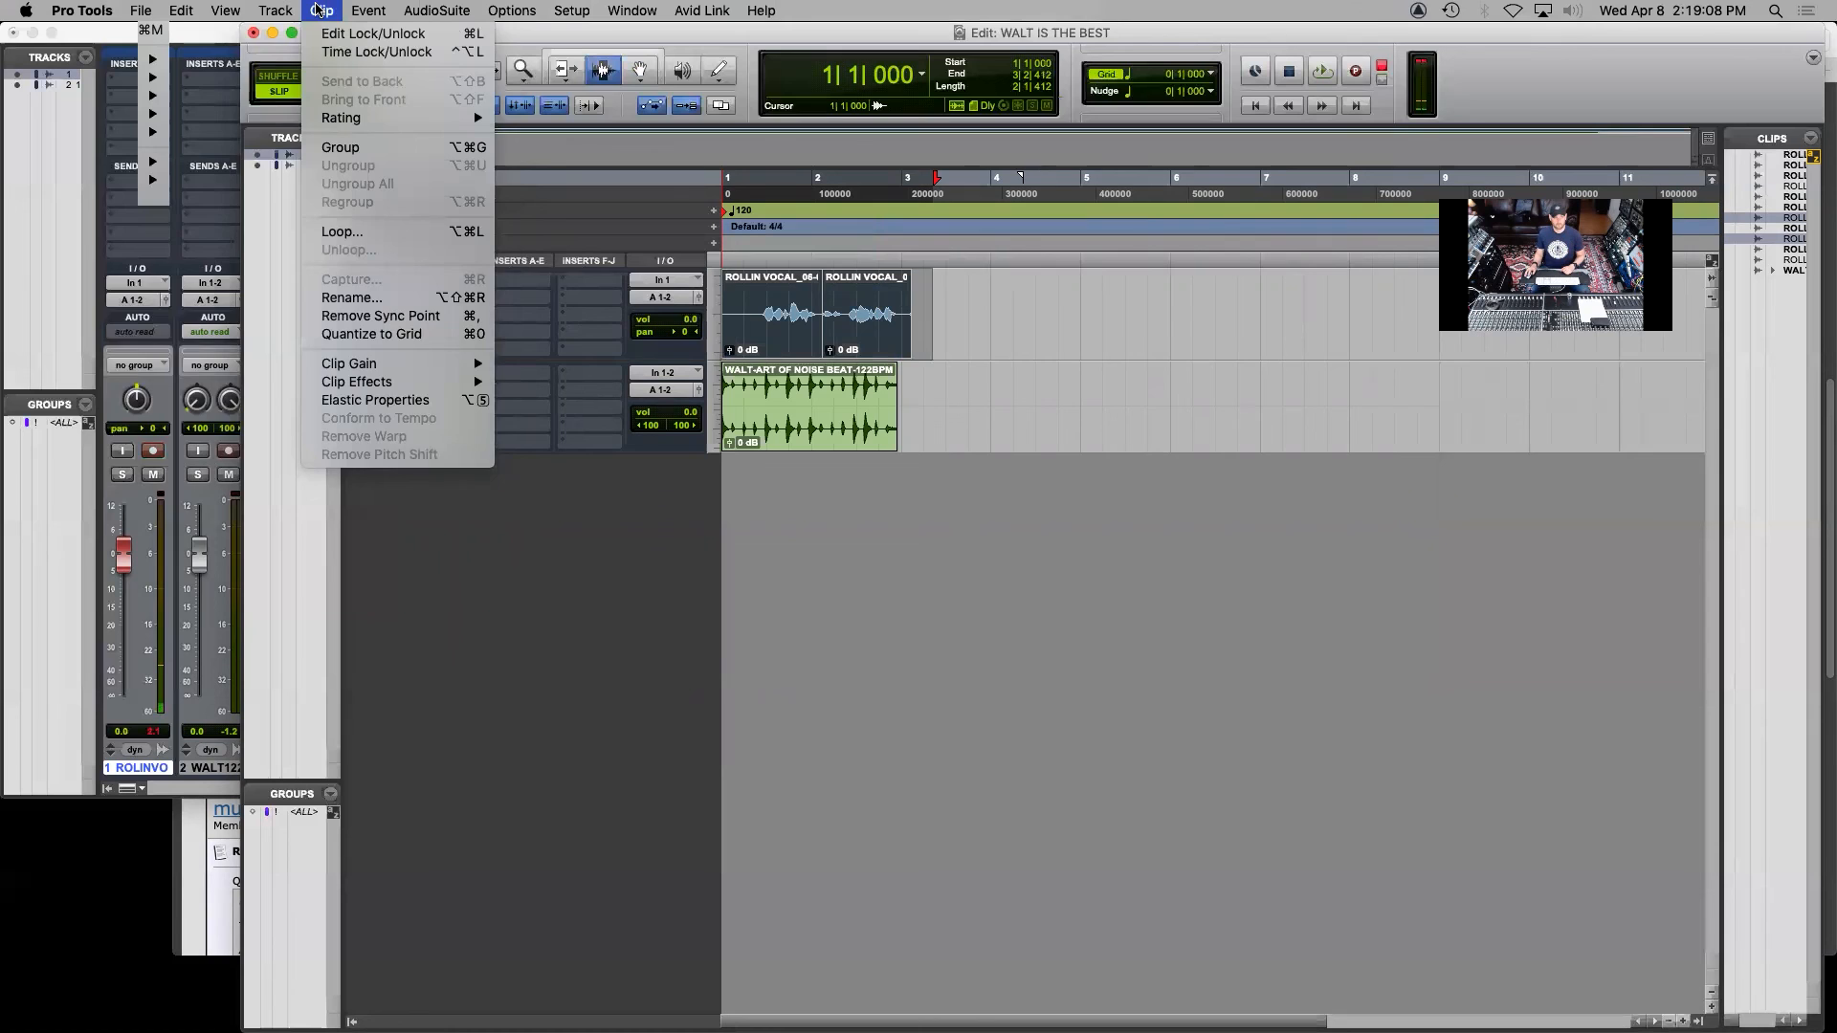
mouse_move(170, 10)
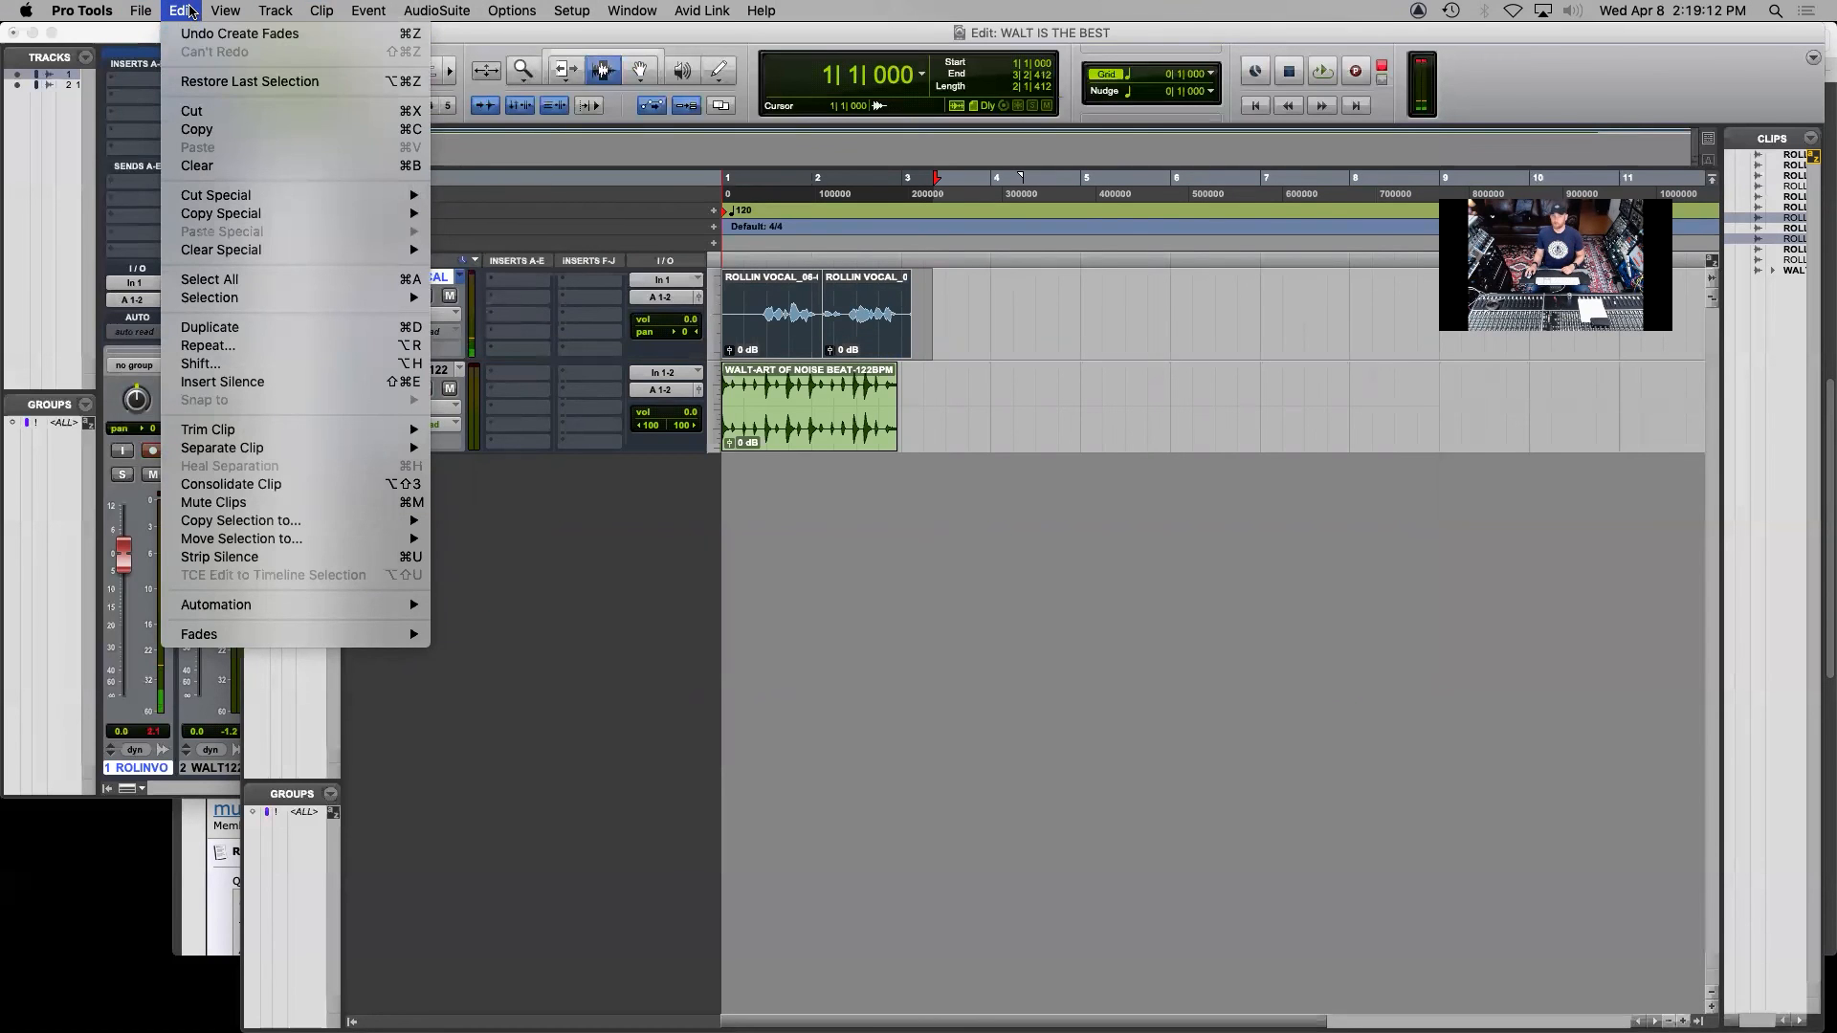
click(296, 484)
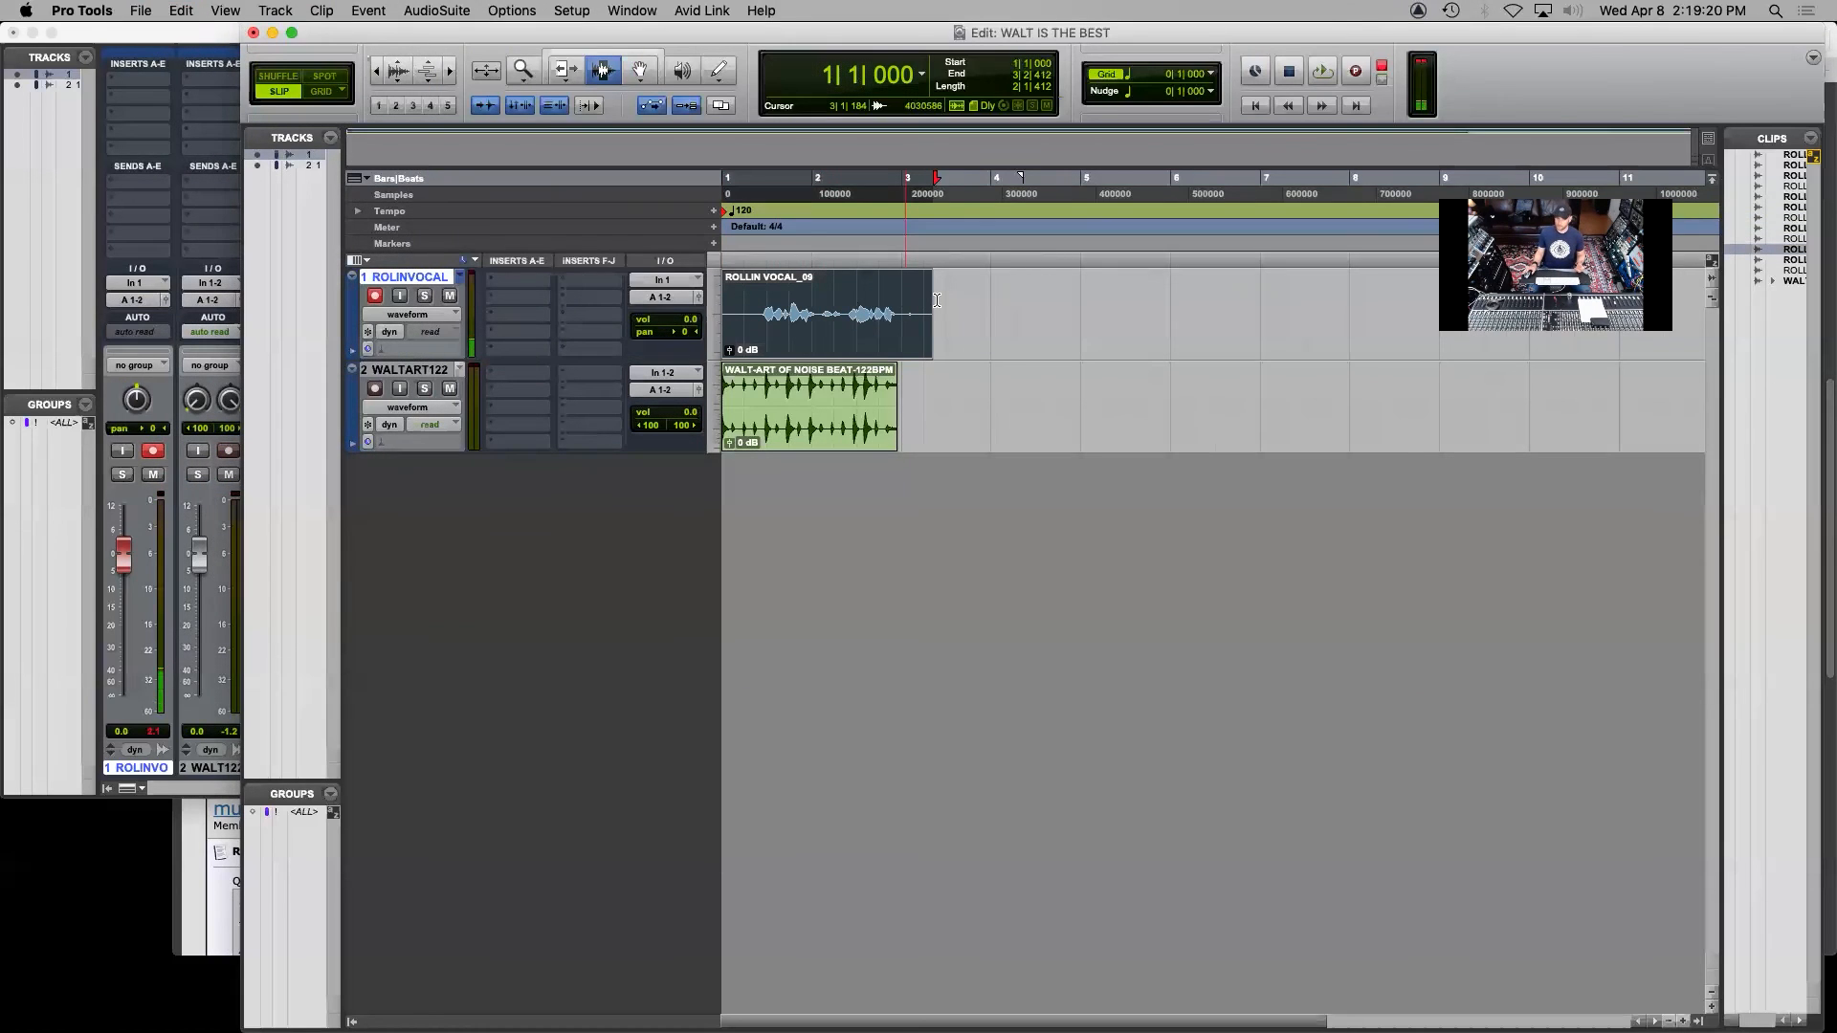
Set up the export of the consolidated vocal clip as a WAV file in (Multiple) Mono format, 24 bit and 48 kHz
click(1812, 143)
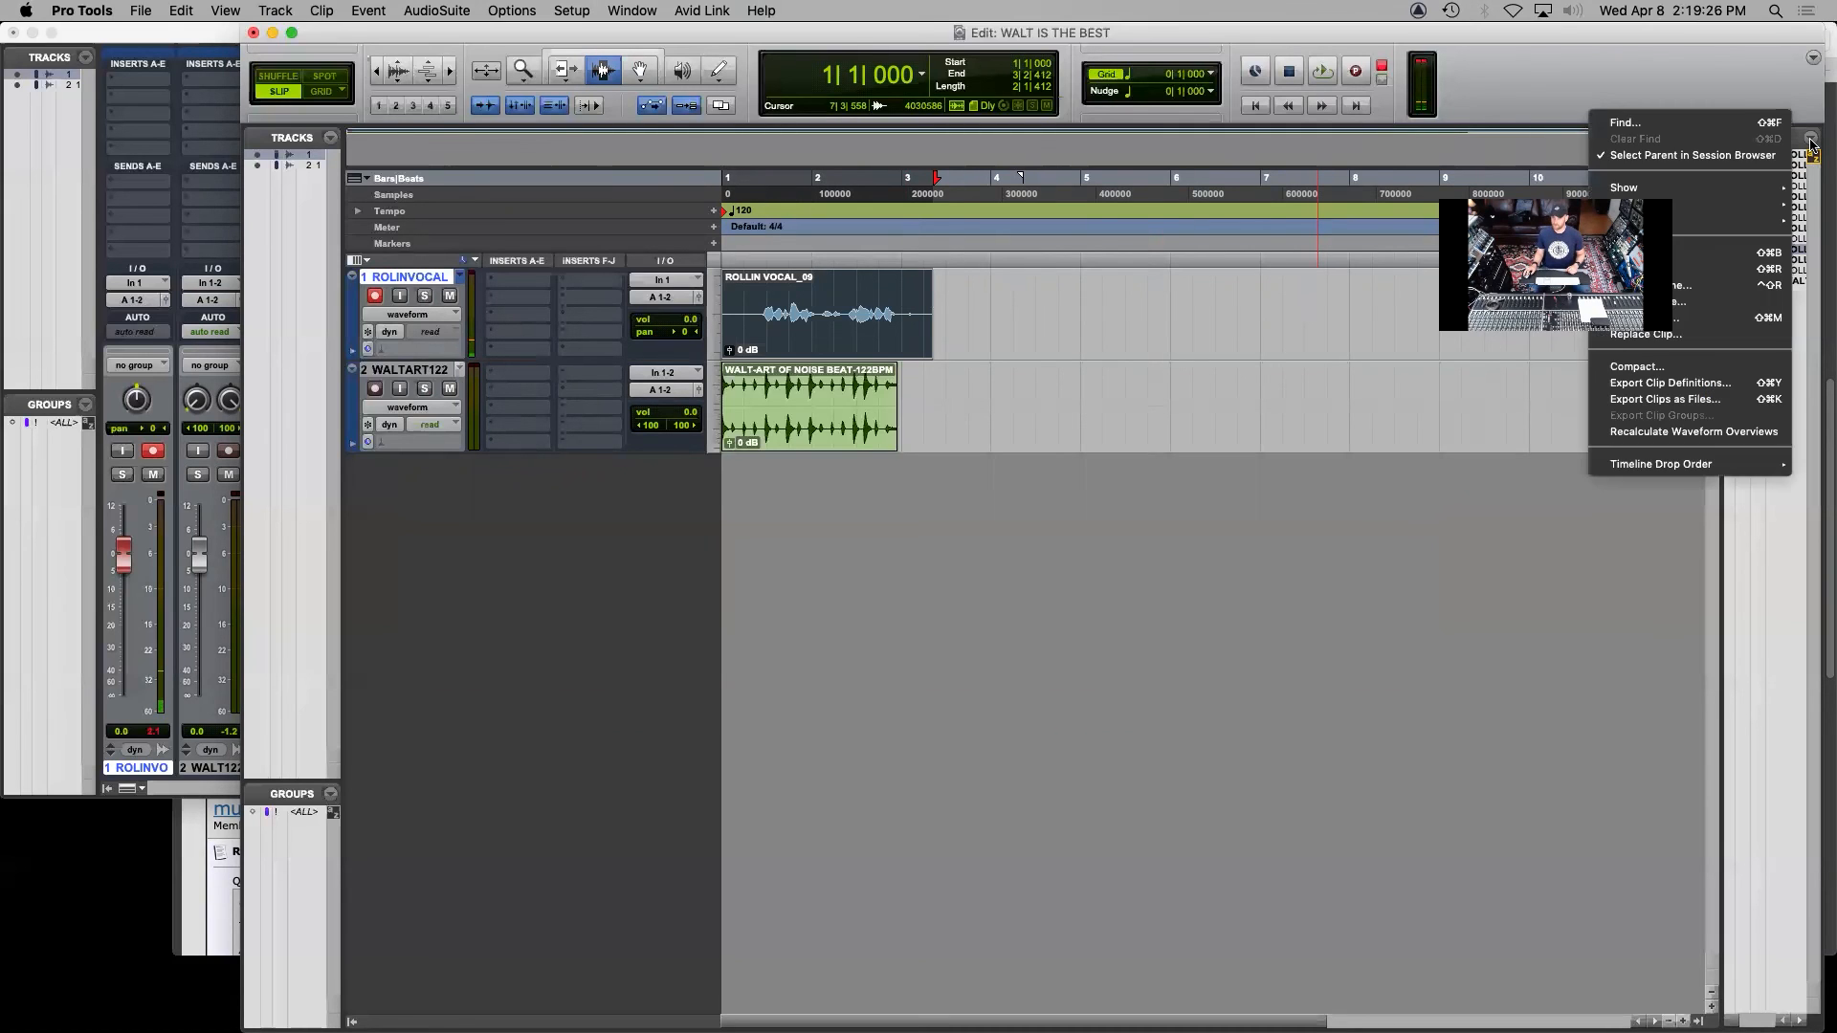
click(1727, 400)
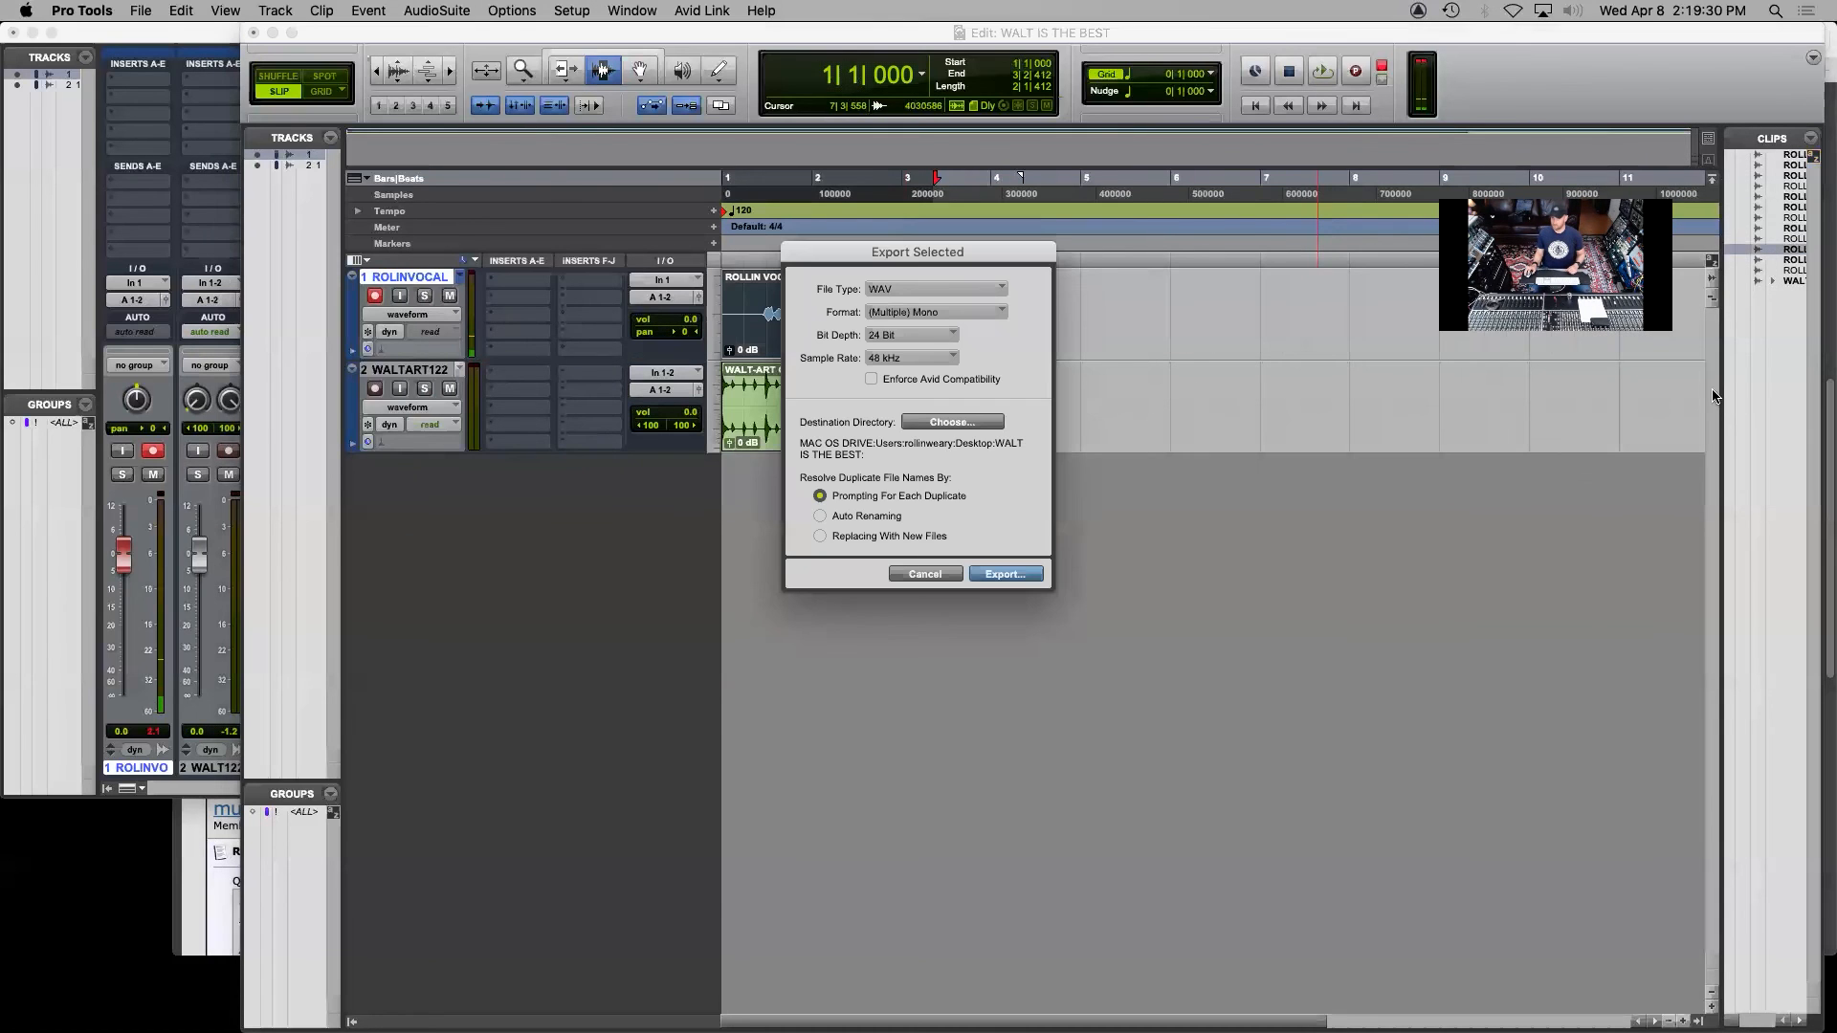
click(939, 281)
click(939, 283)
click(935, 312)
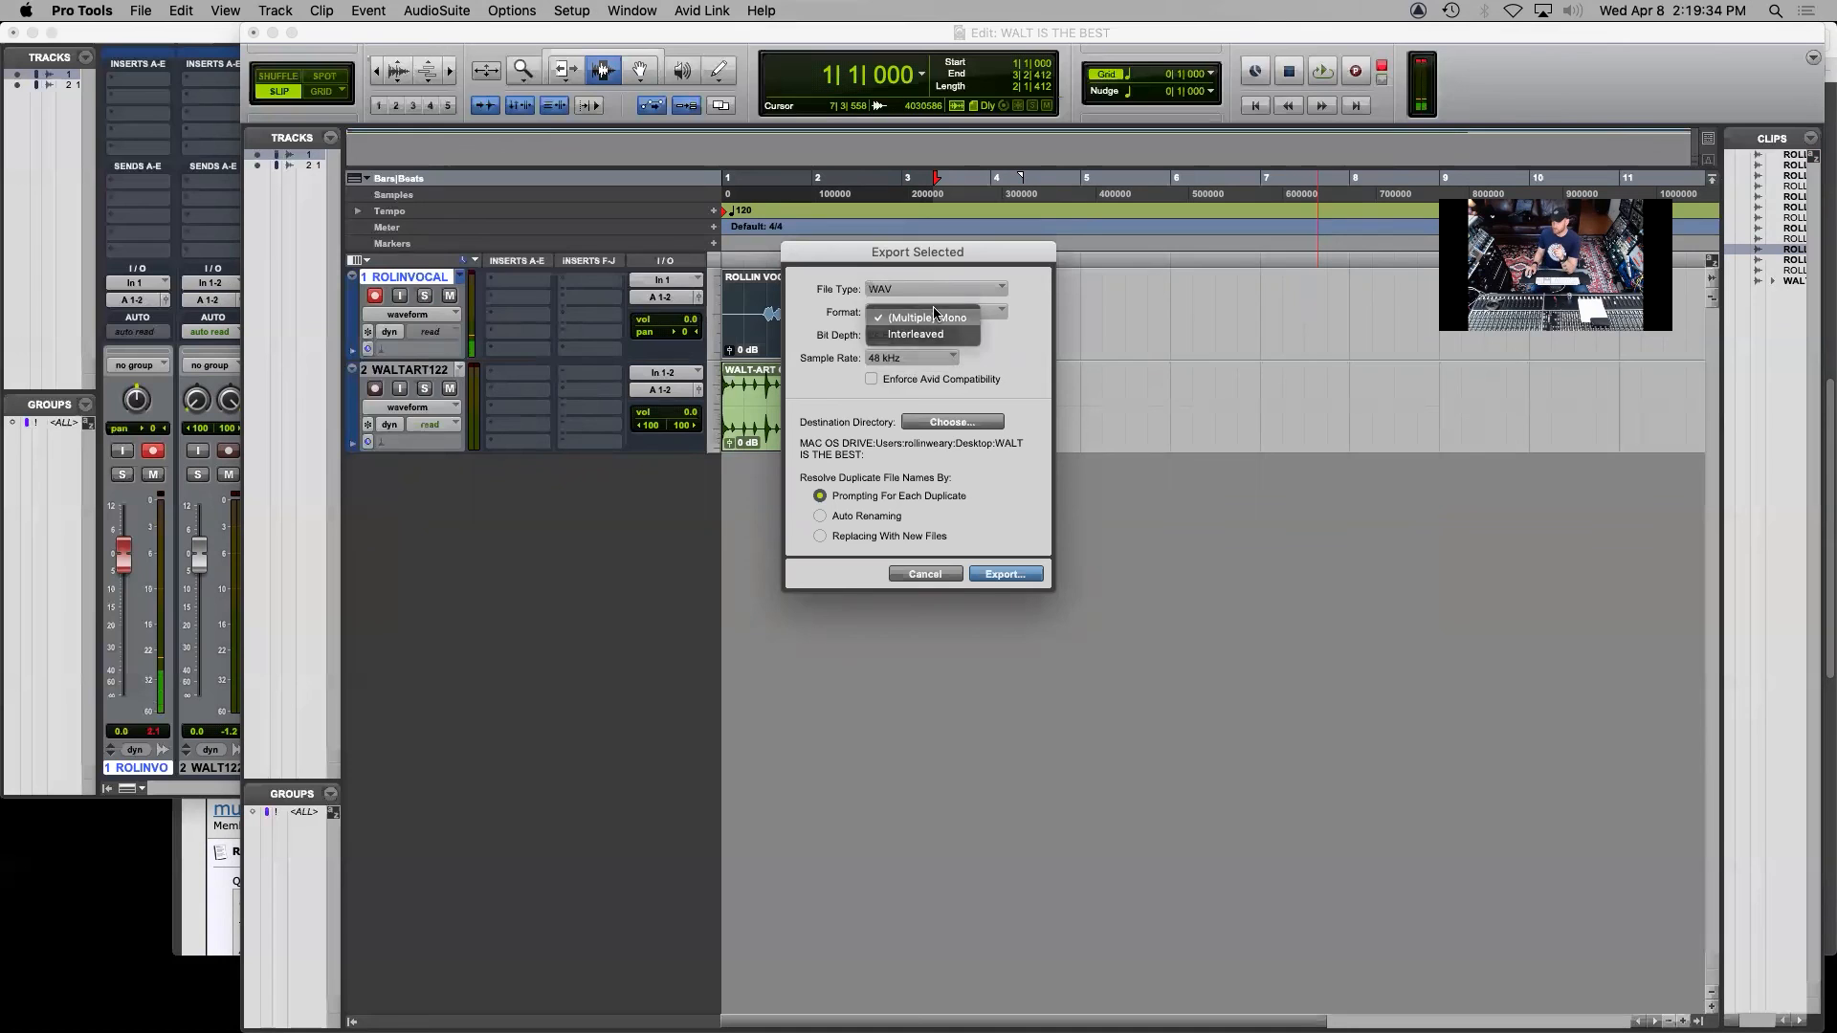
click(911, 334)
click(908, 337)
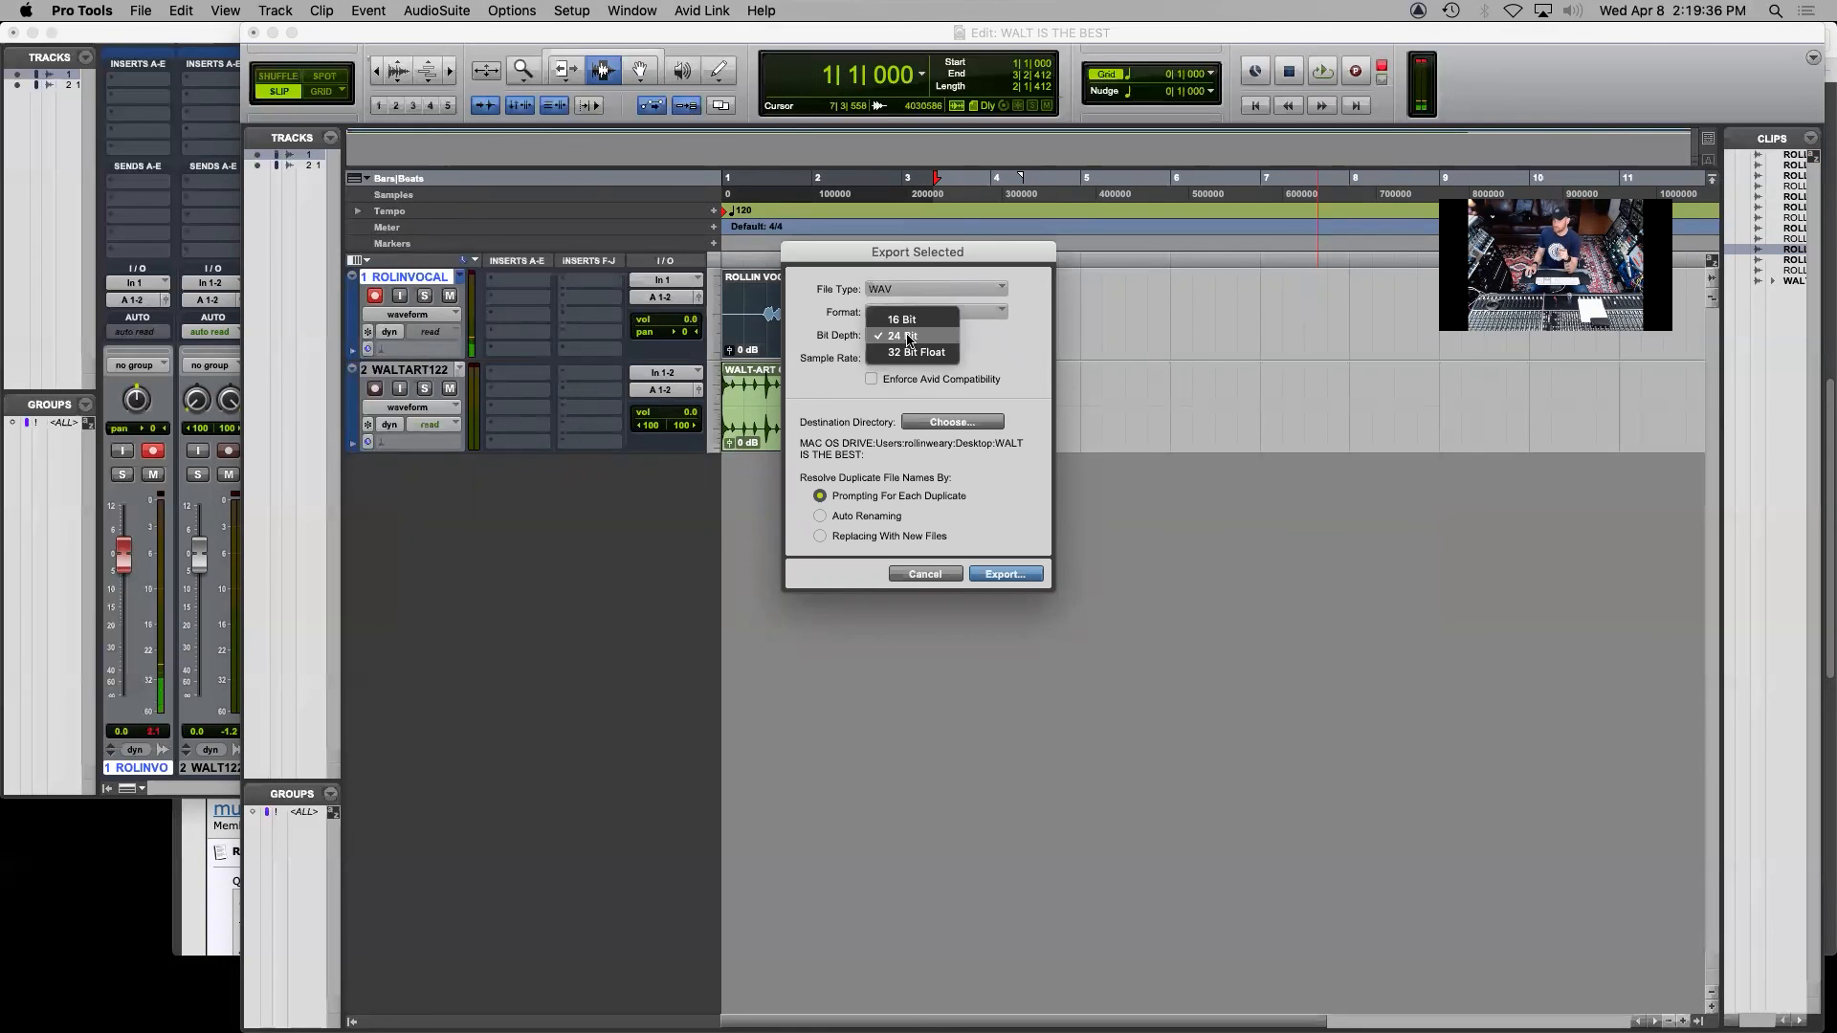
click(908, 338)
click(904, 356)
click(904, 358)
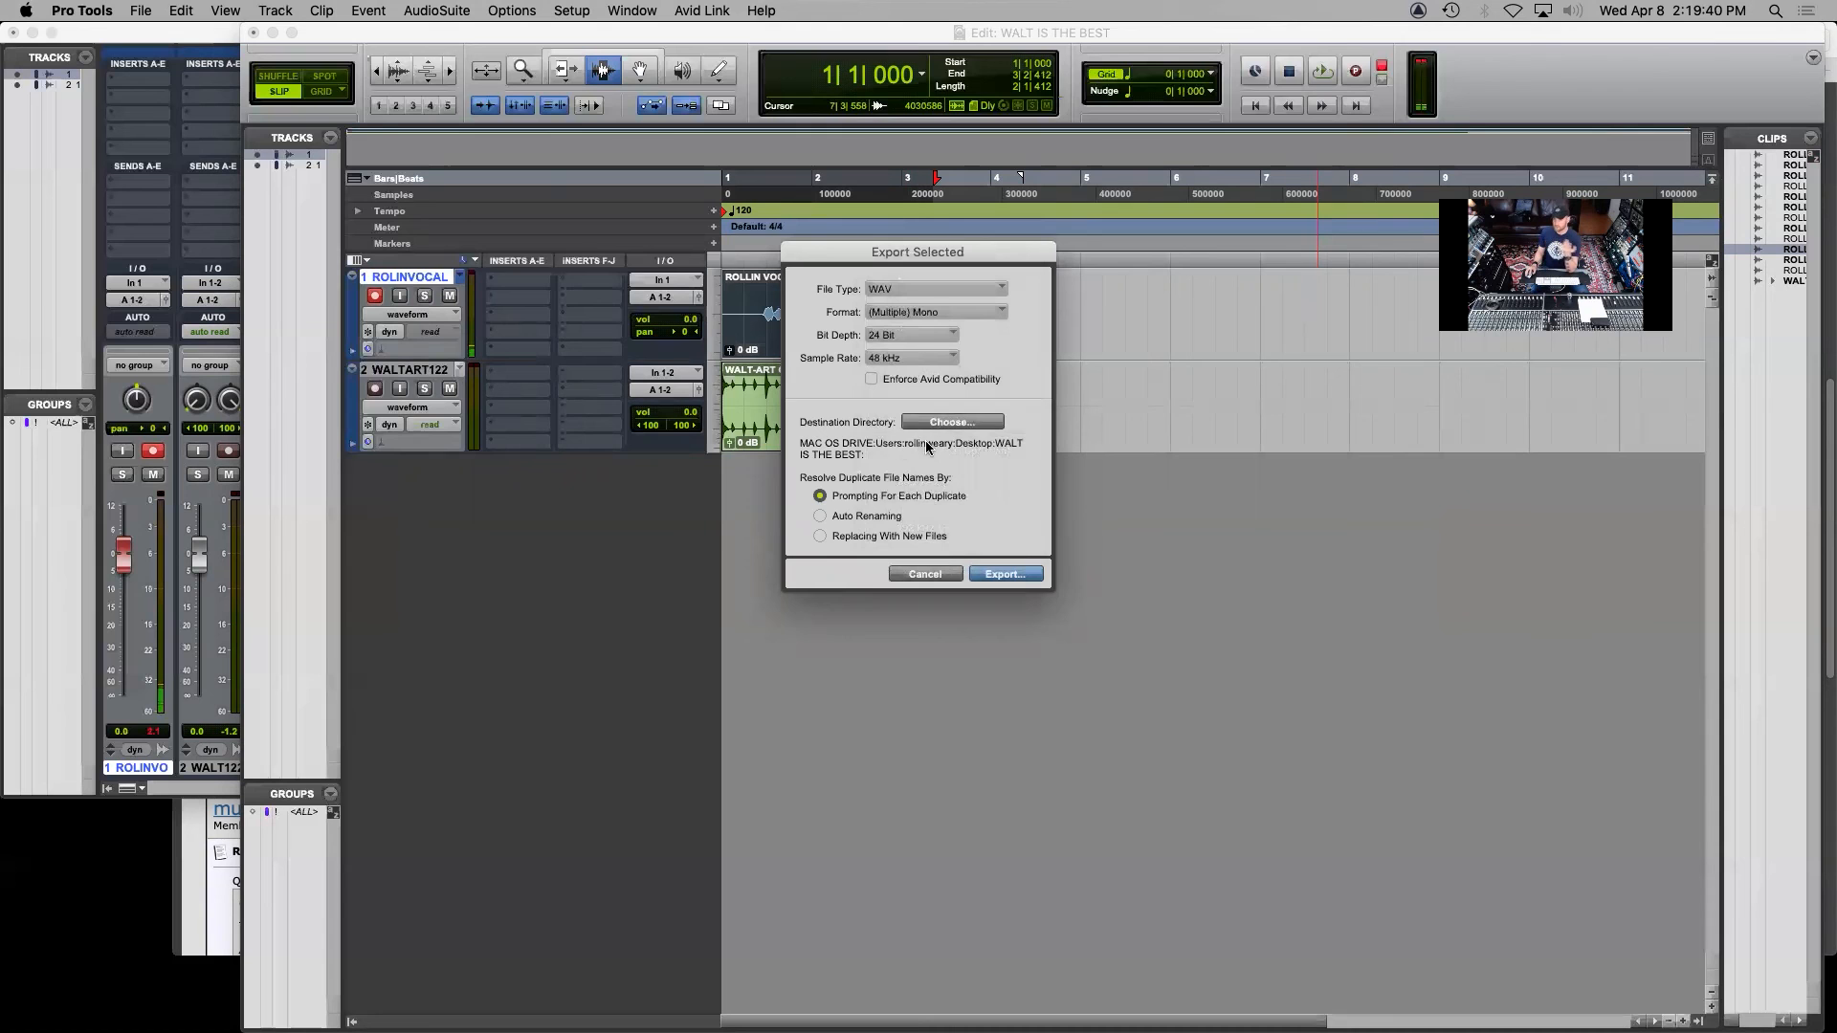
Choose the session folder WALT IS THE BEST as the export destination and export the vocal clip
click(964, 428)
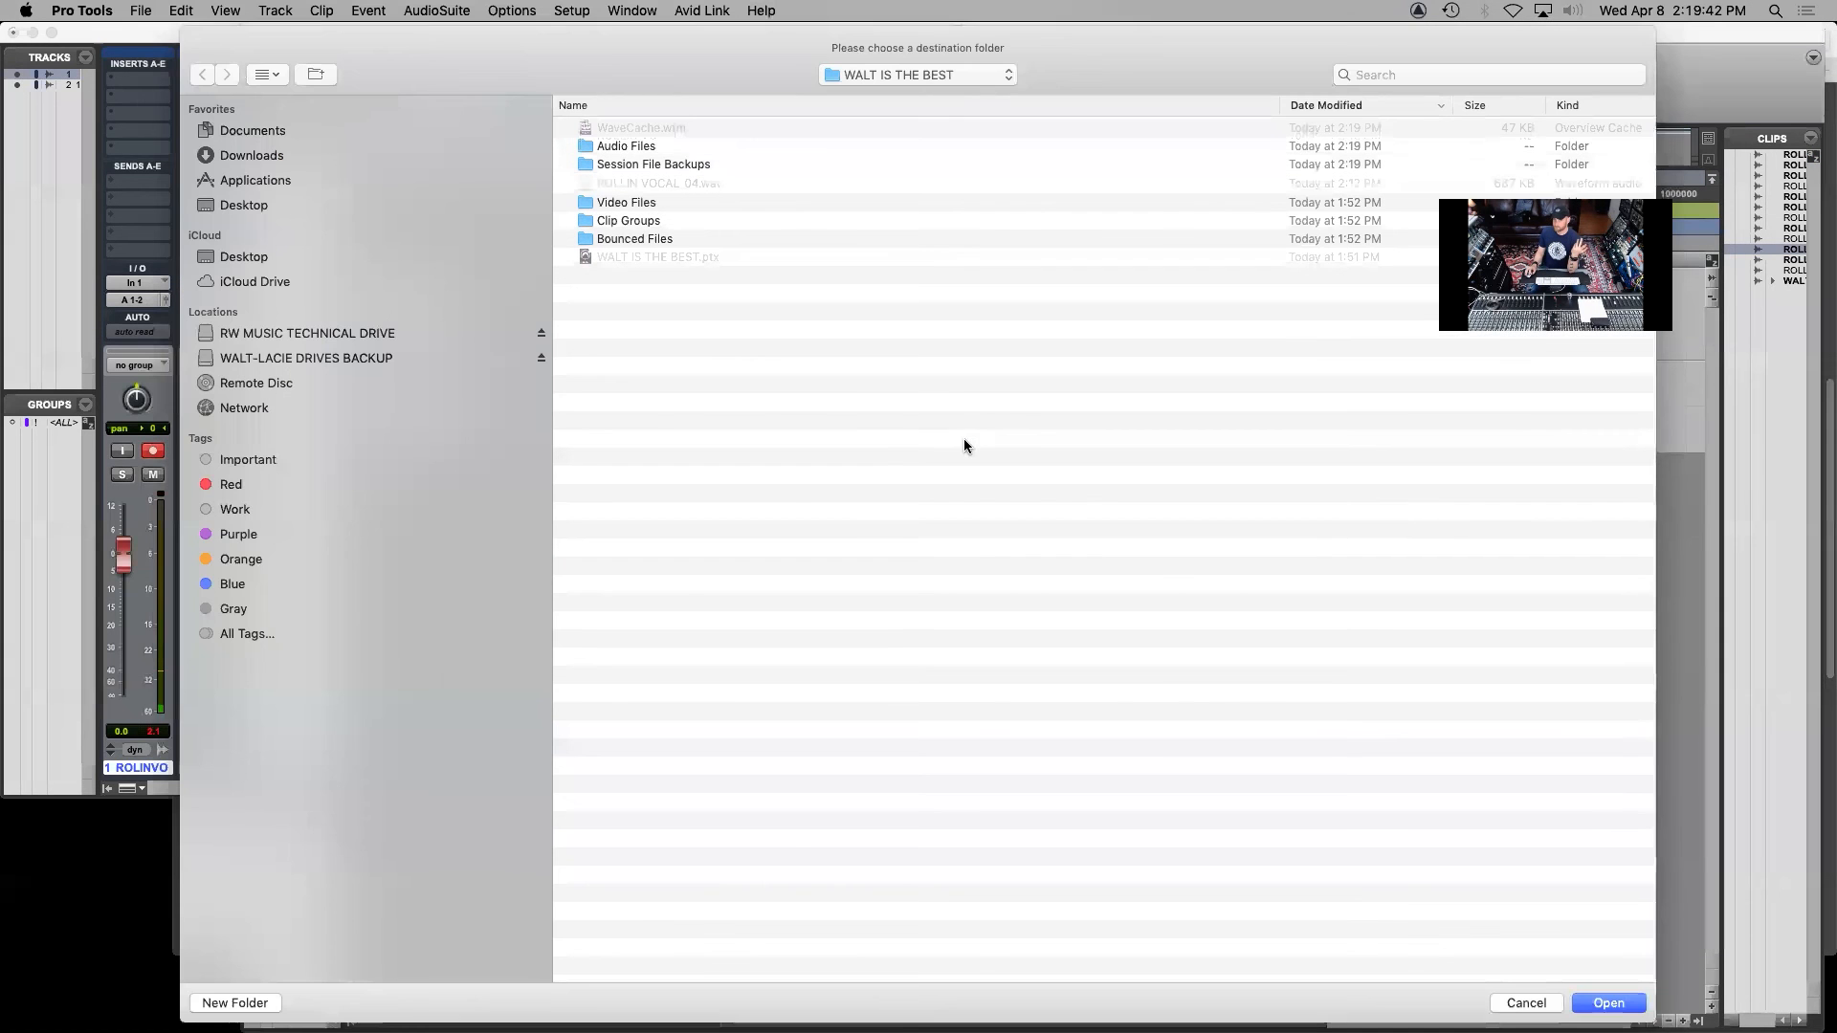
click(931, 77)
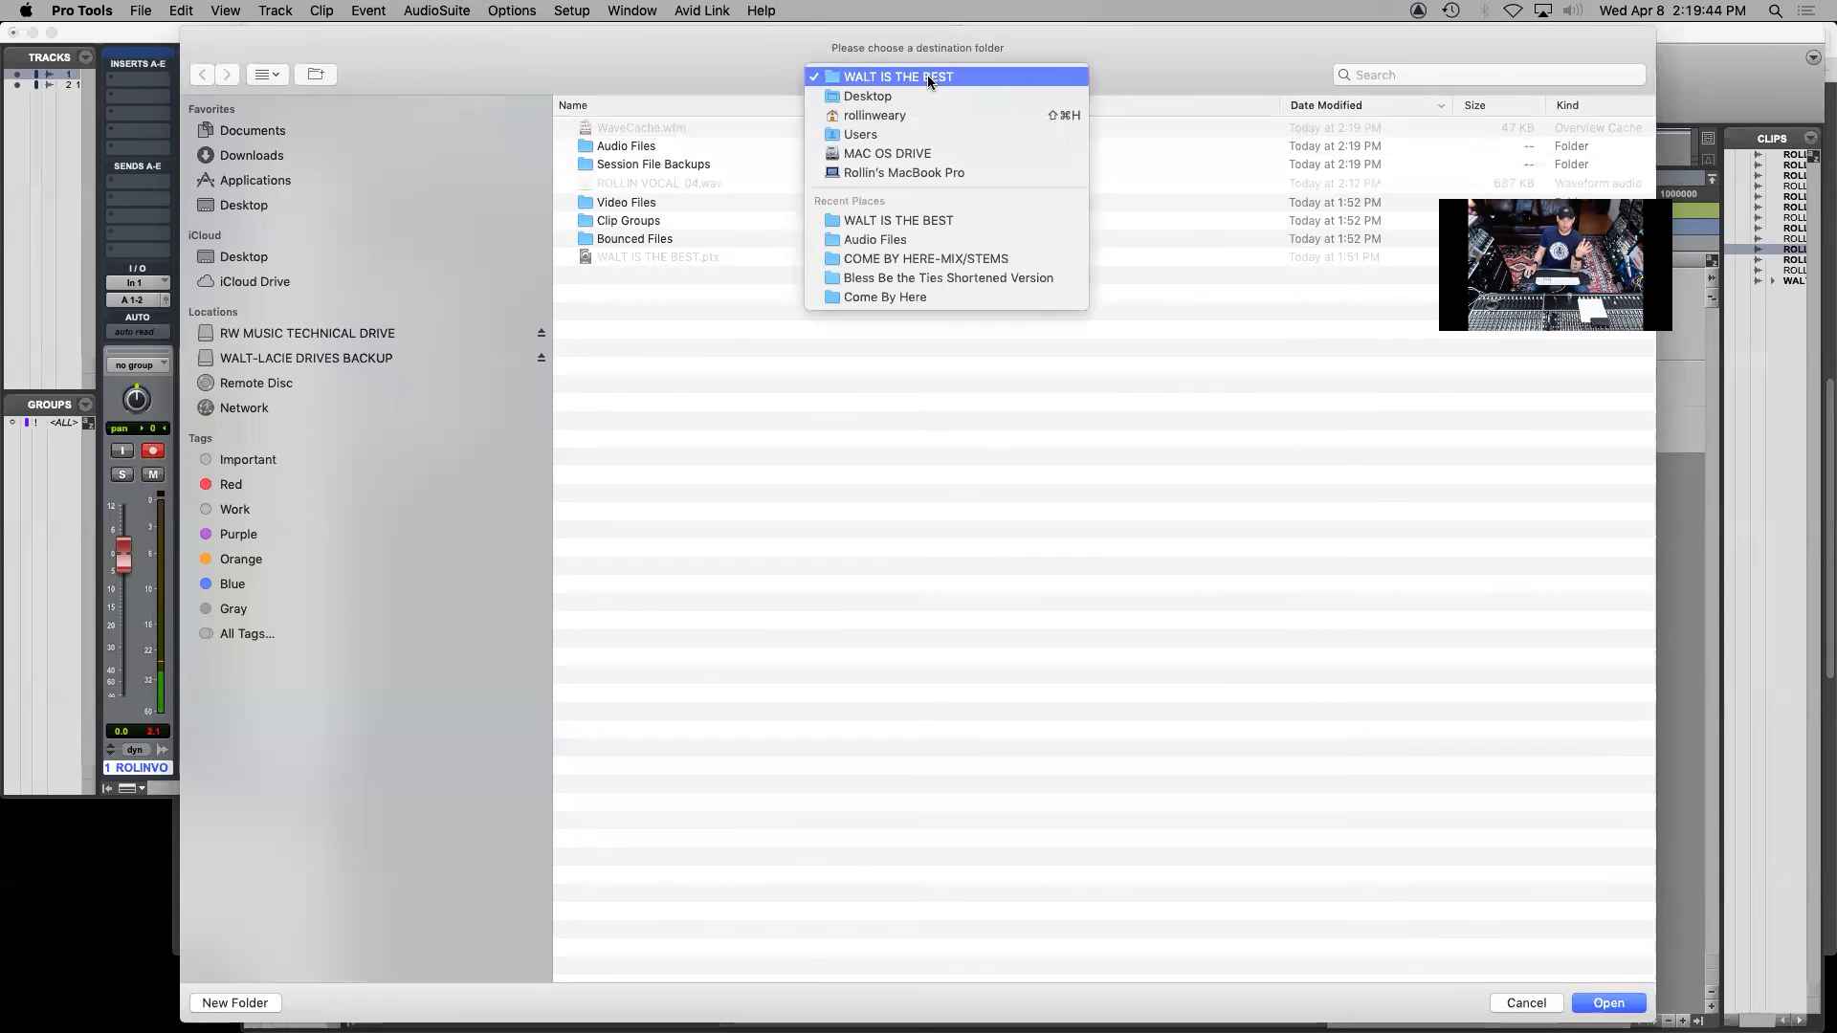
click(928, 79)
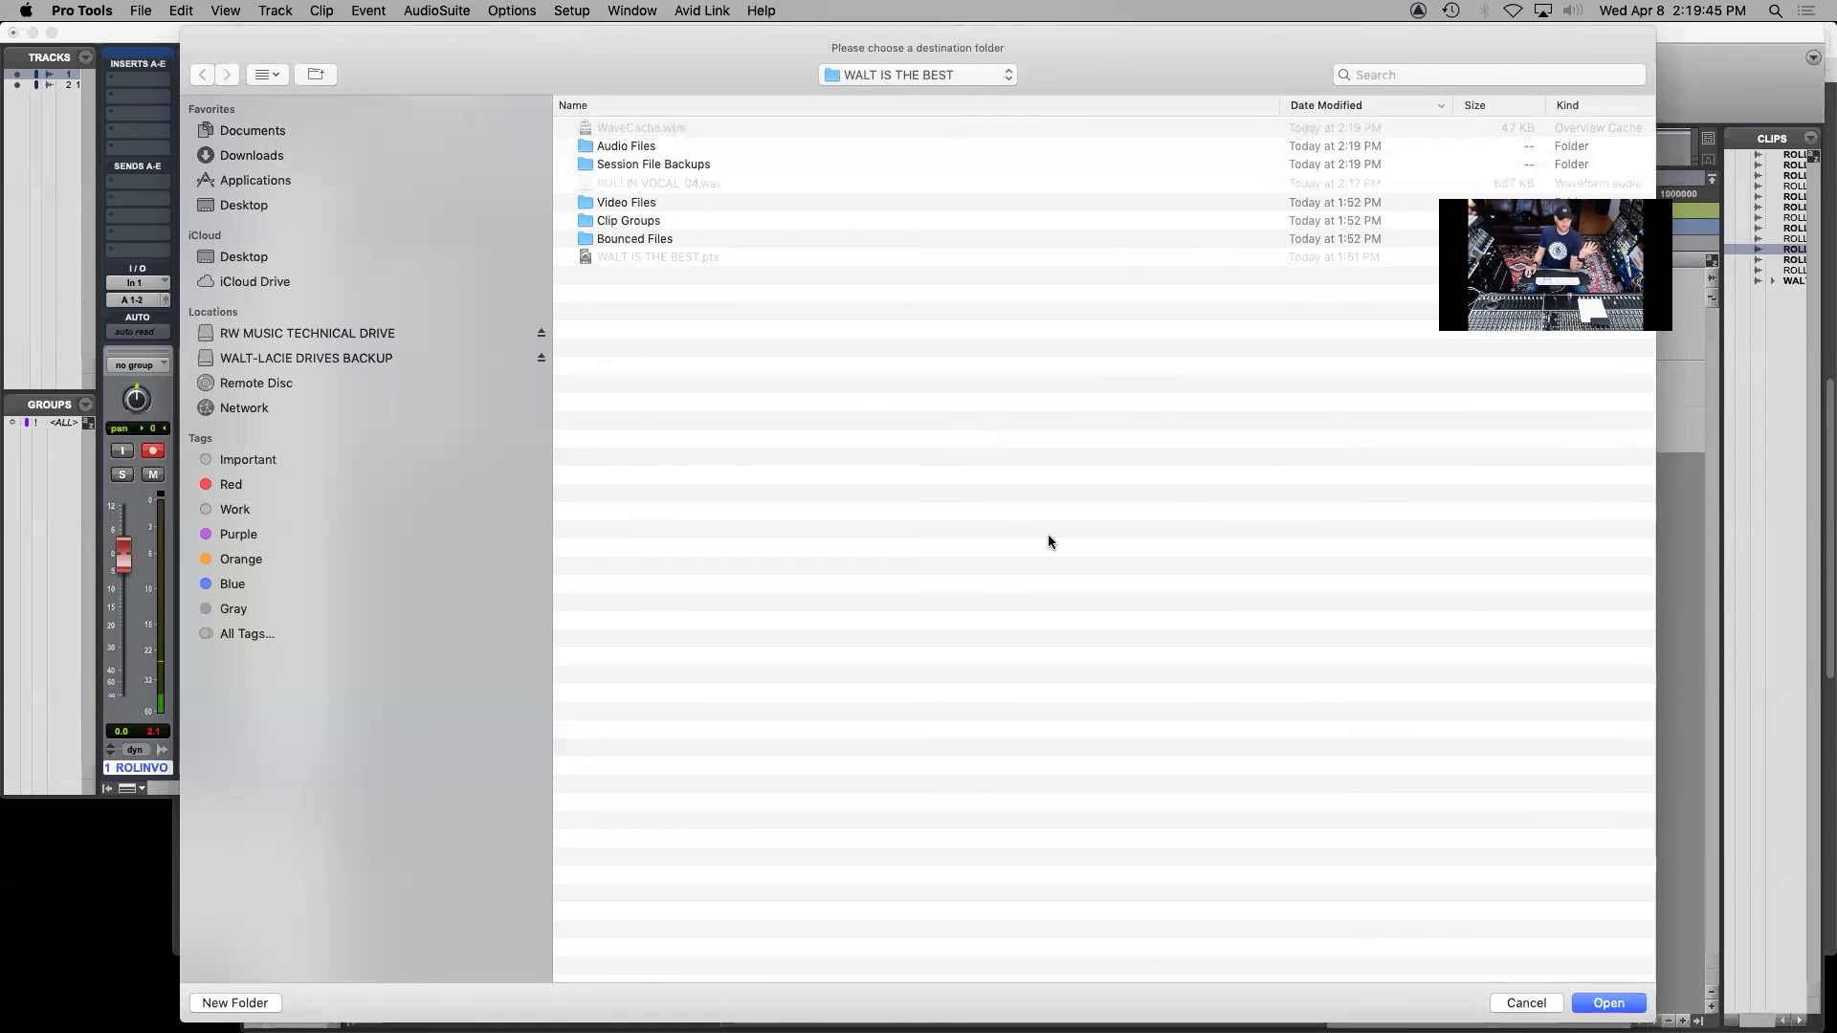
key(Return)
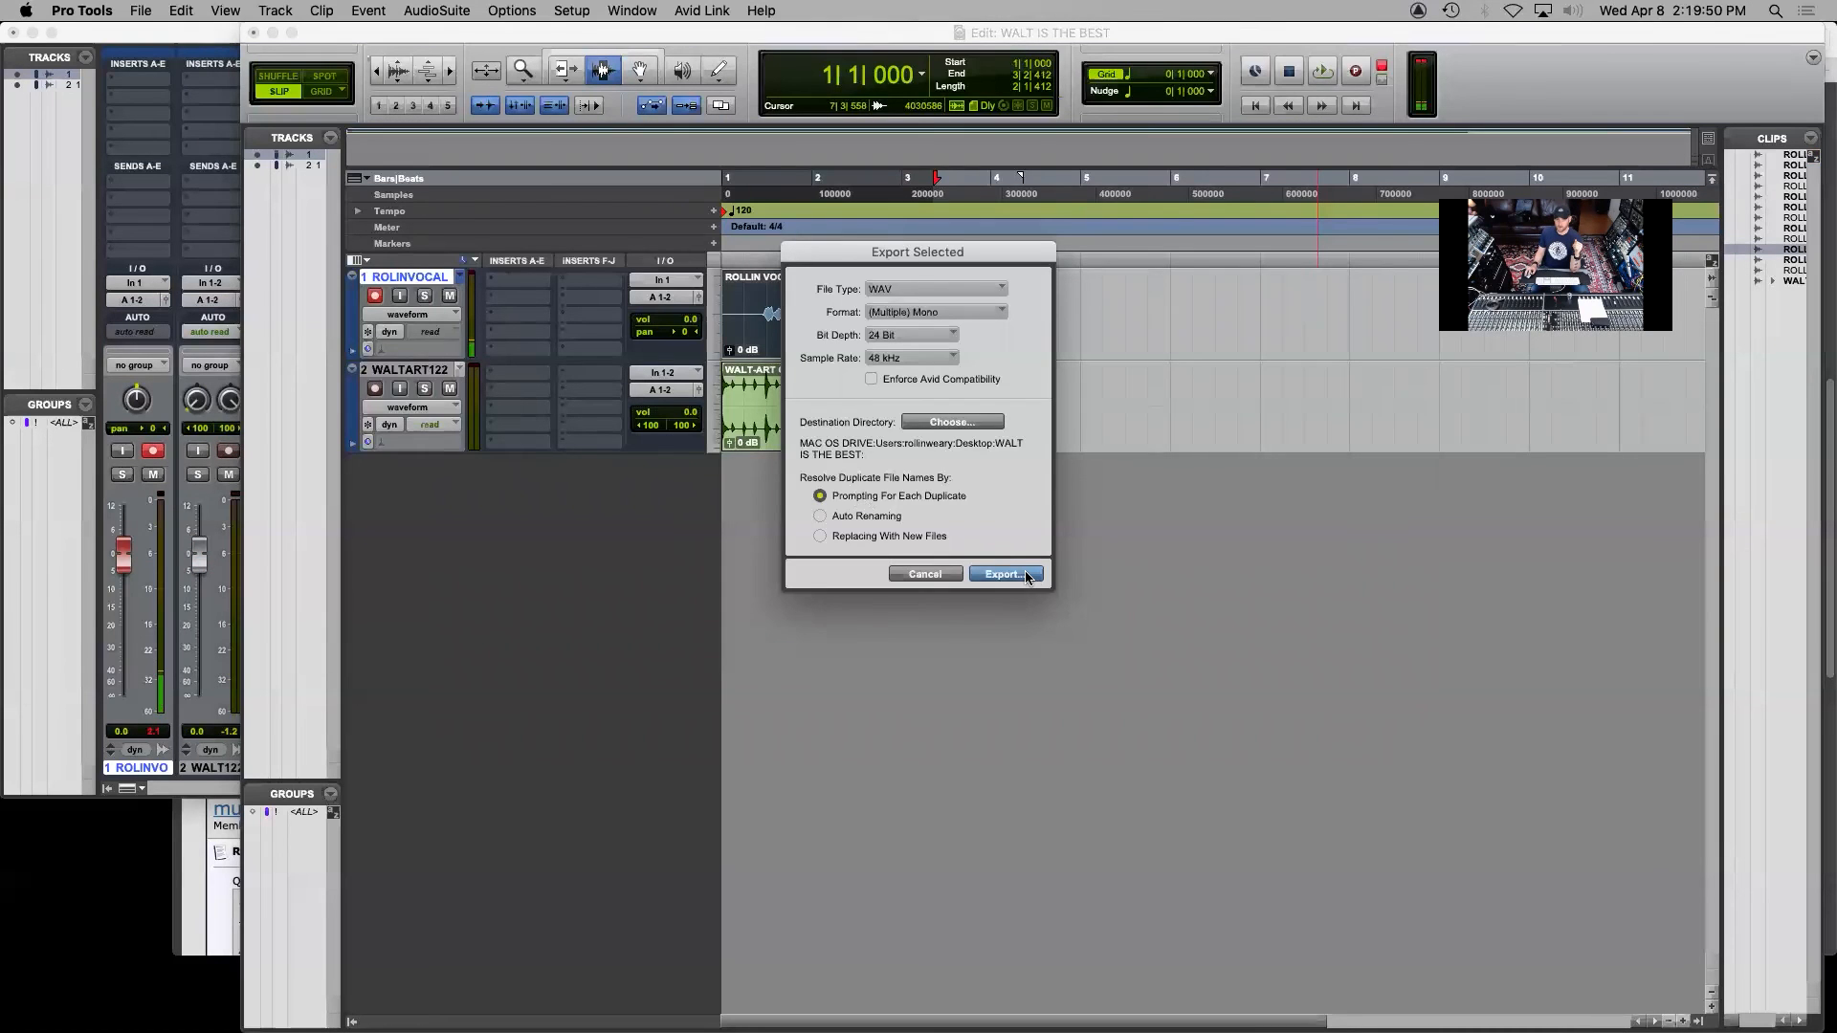
click(1027, 576)
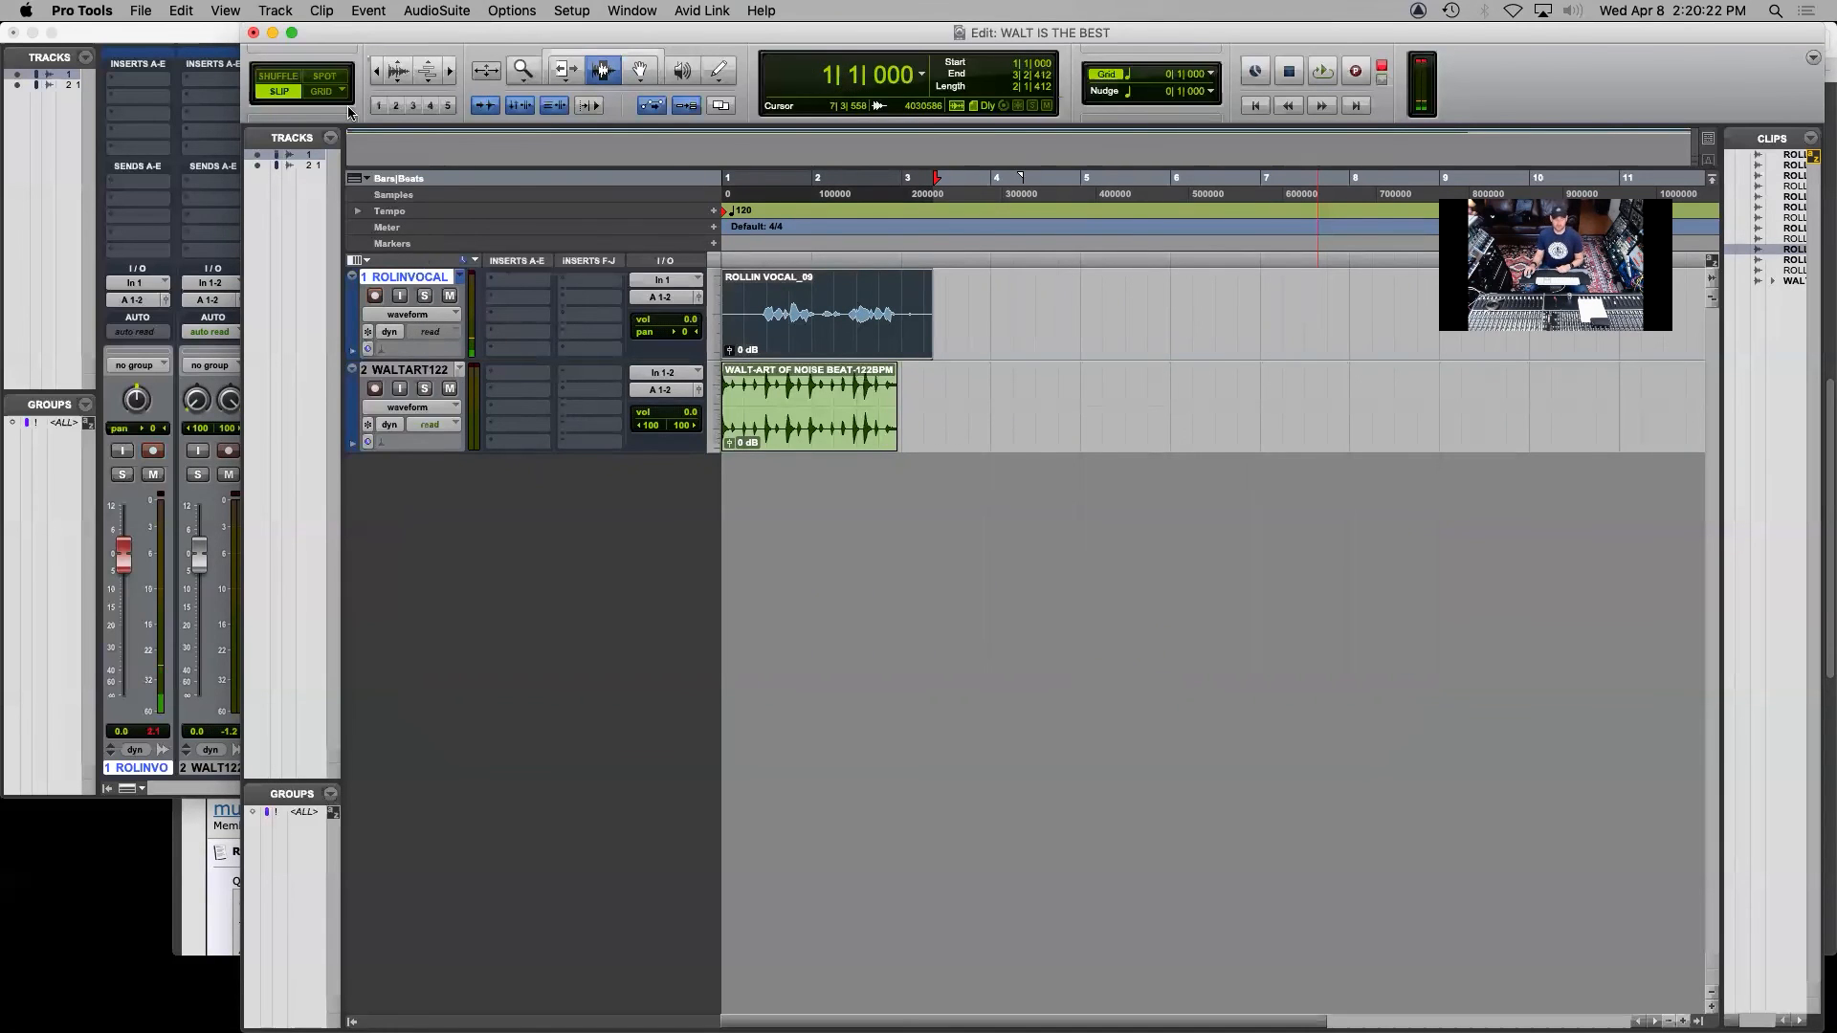
Create one mono audio track below the vocal track, plus four more mono audio tracks beneath it
click(273, 10)
click(287, 32)
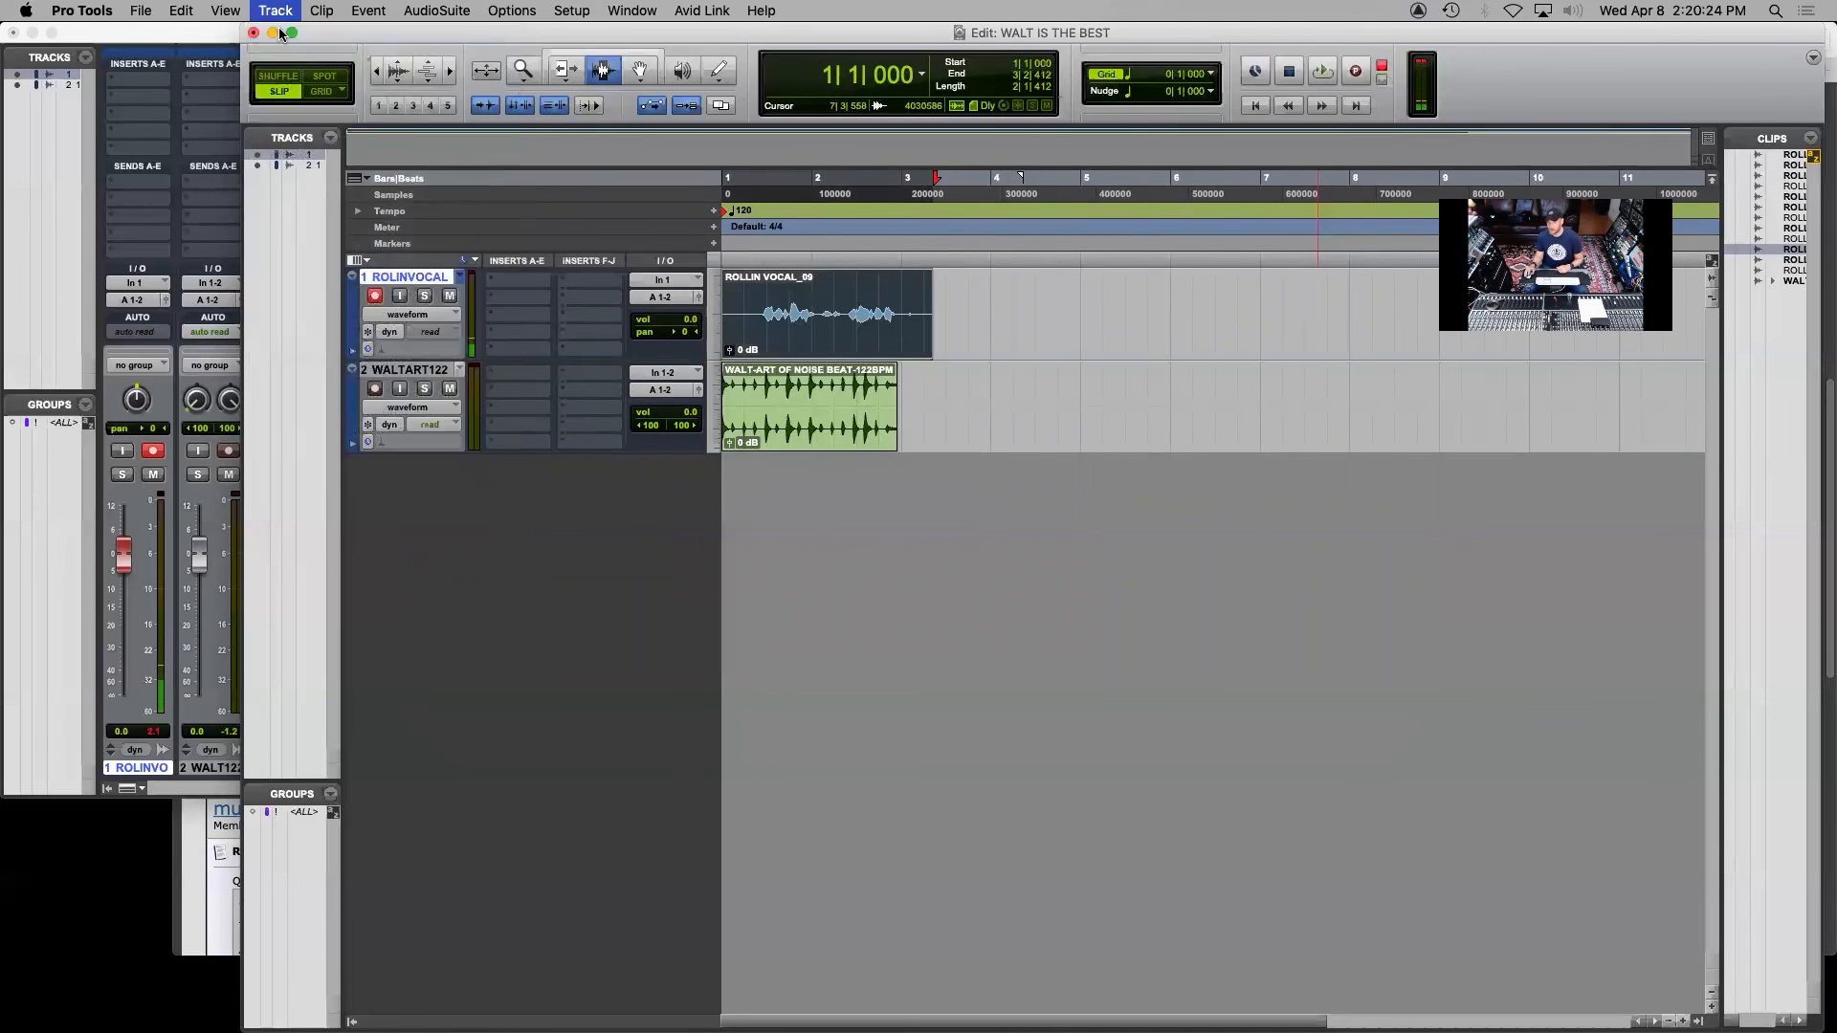
click(1249, 412)
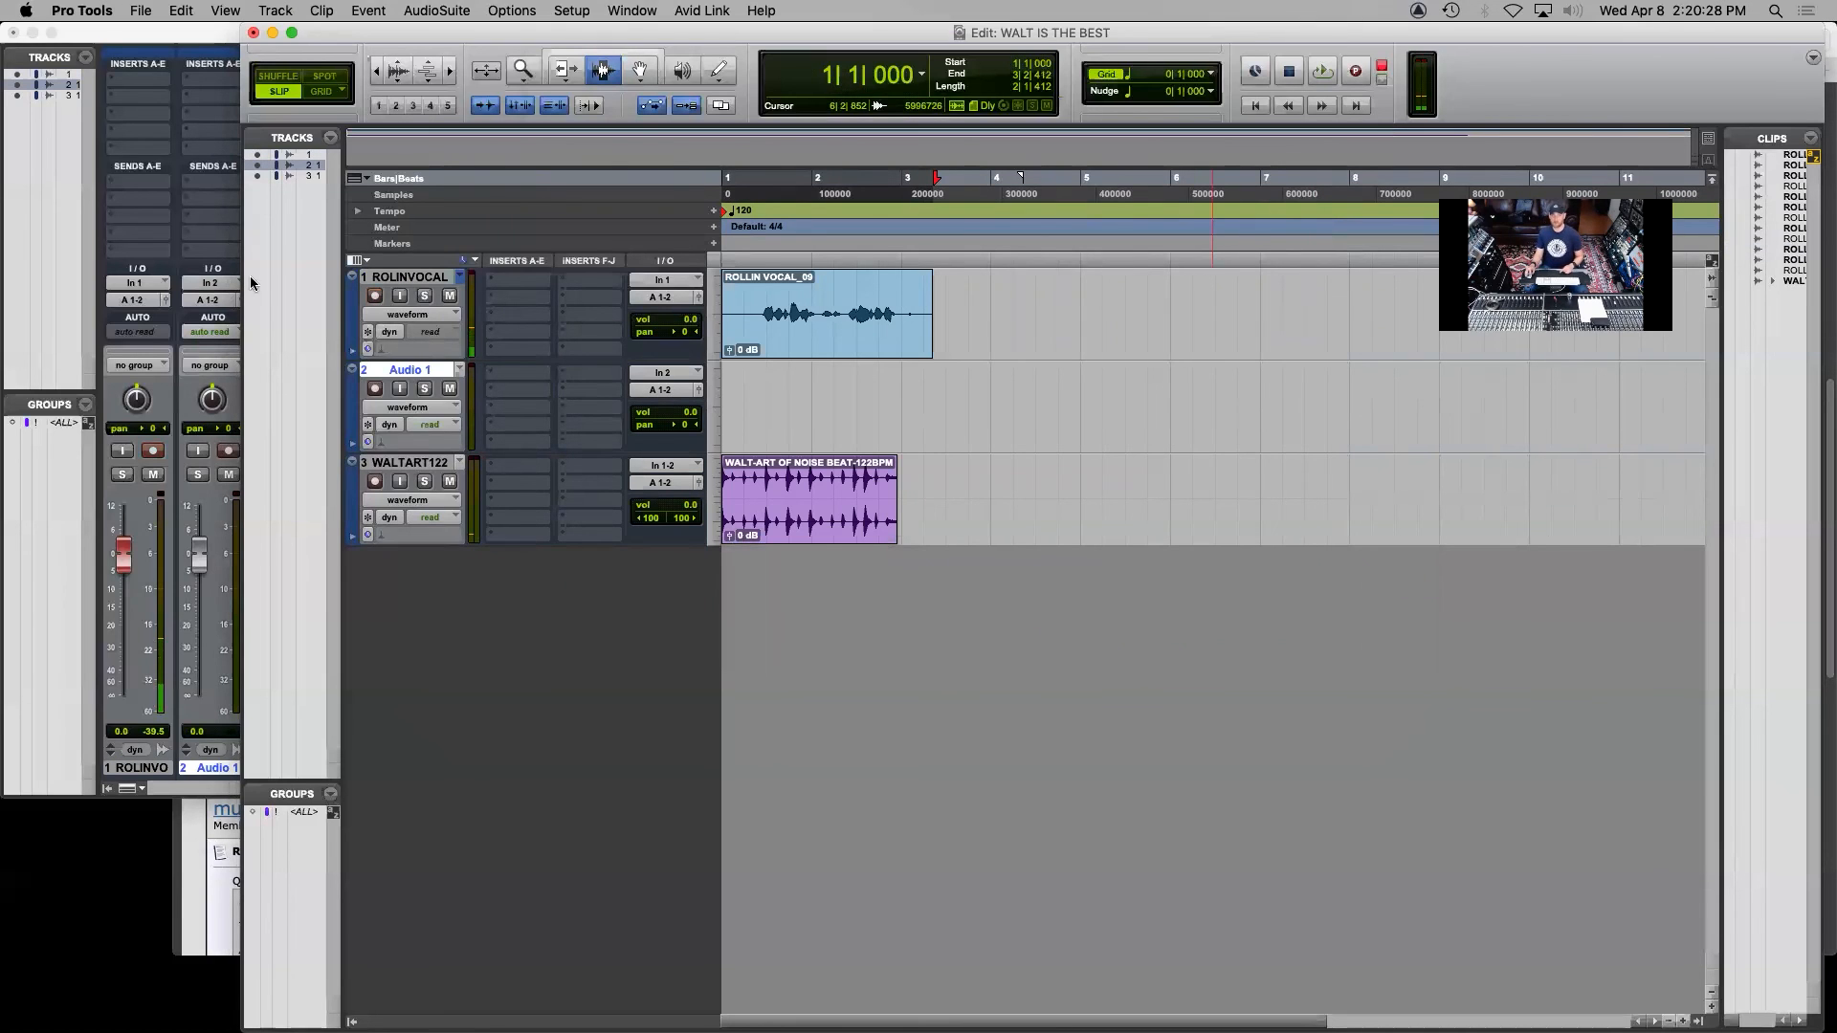
click(272, 10)
click(287, 31)
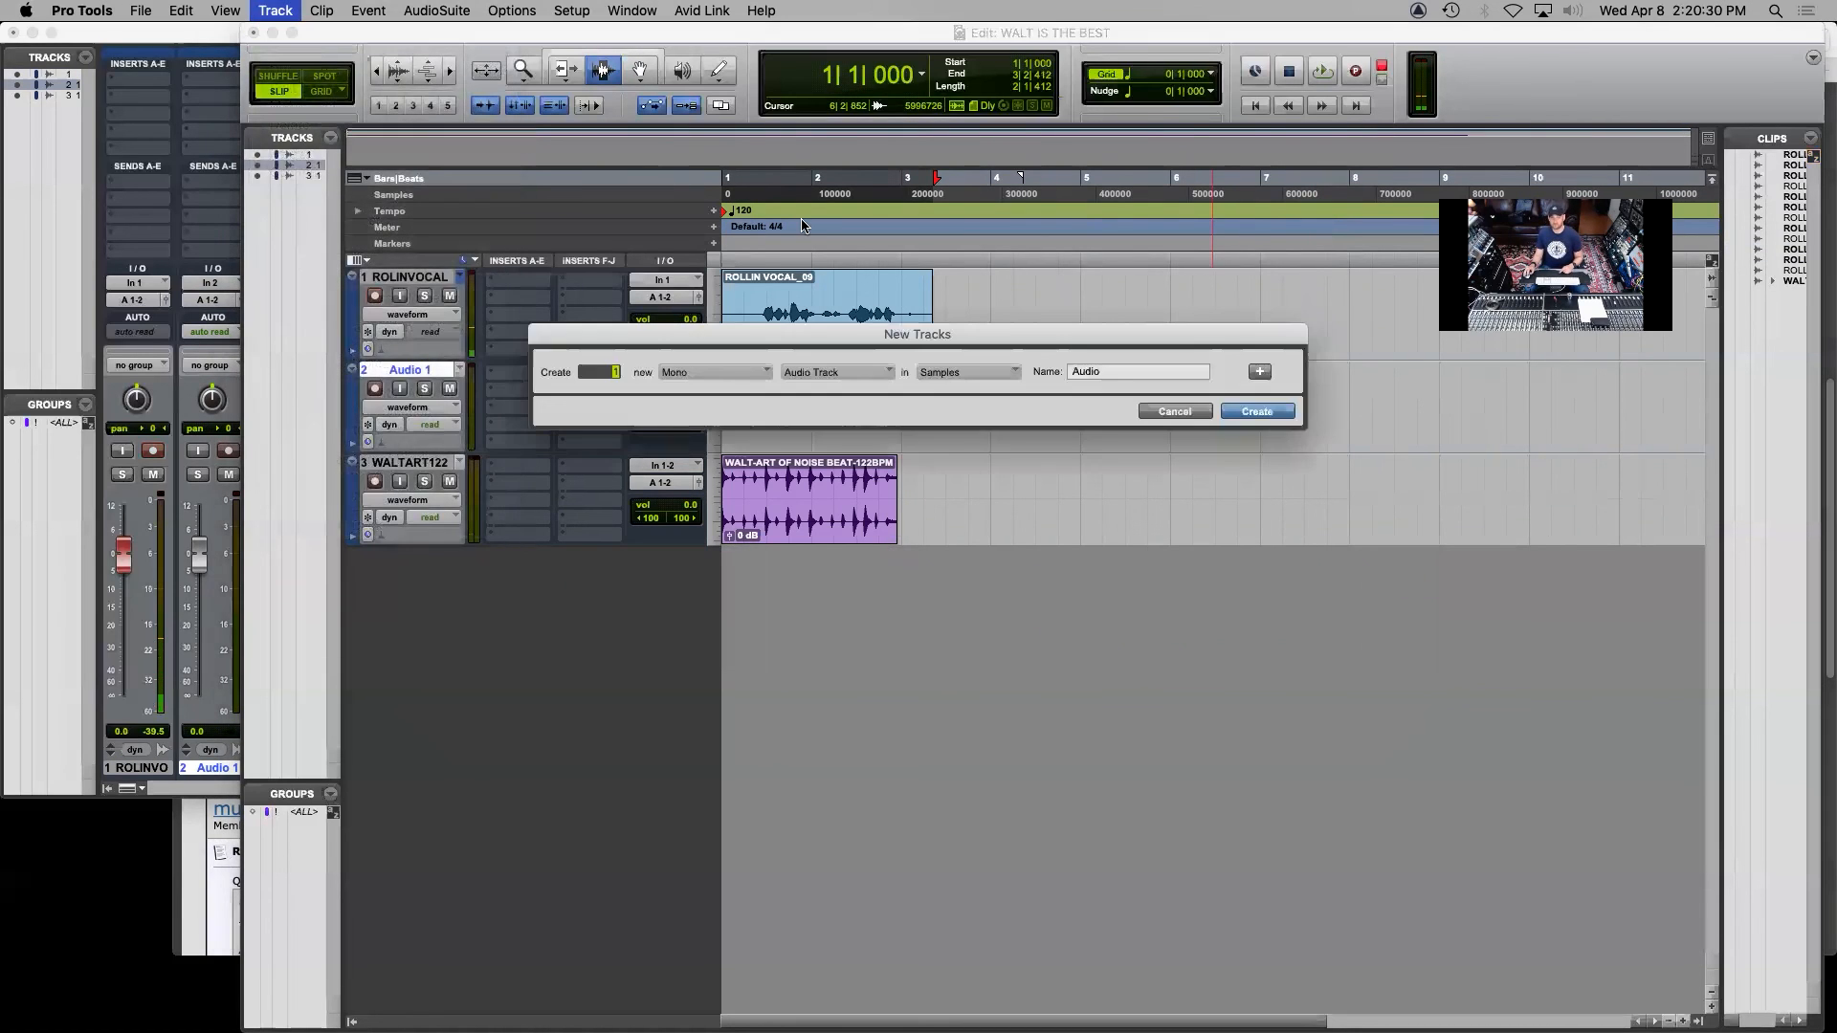
text(4)
key(Return)
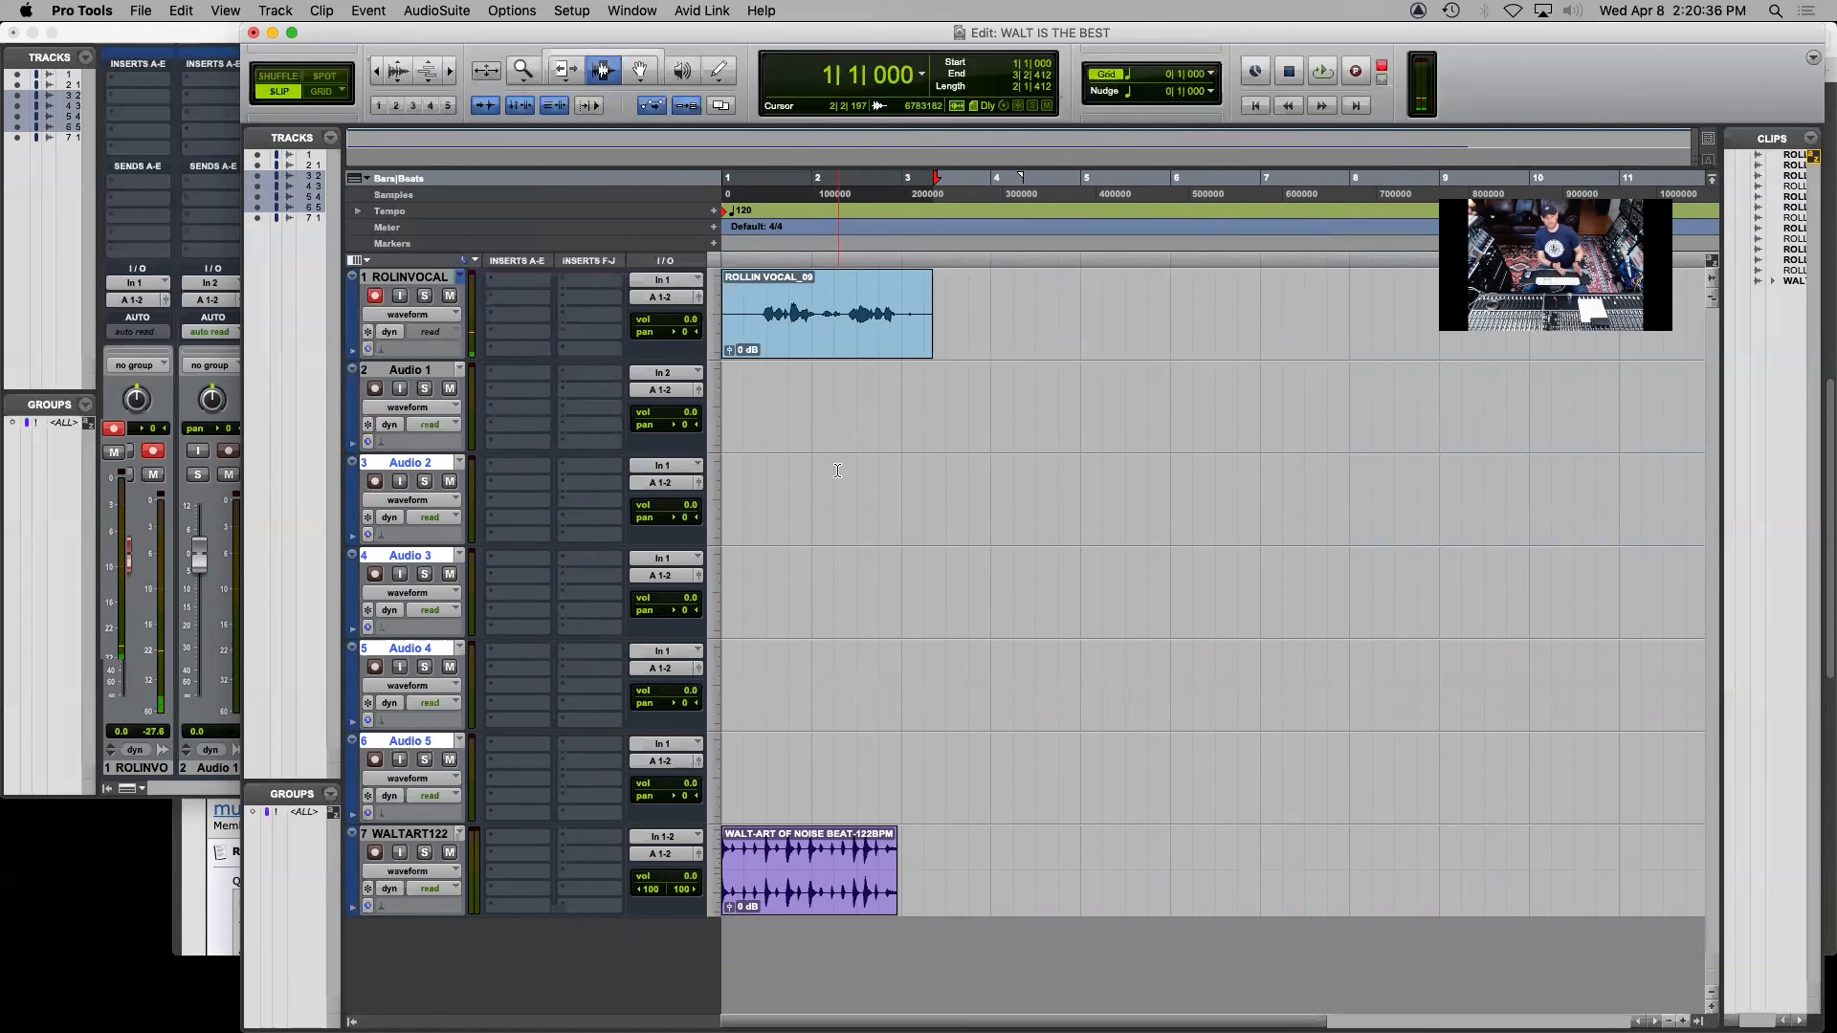
Rename the first new audio track with the performer's first name followed by VOX 2, and record-arm it instead of the first vocal track
double_click(450, 370)
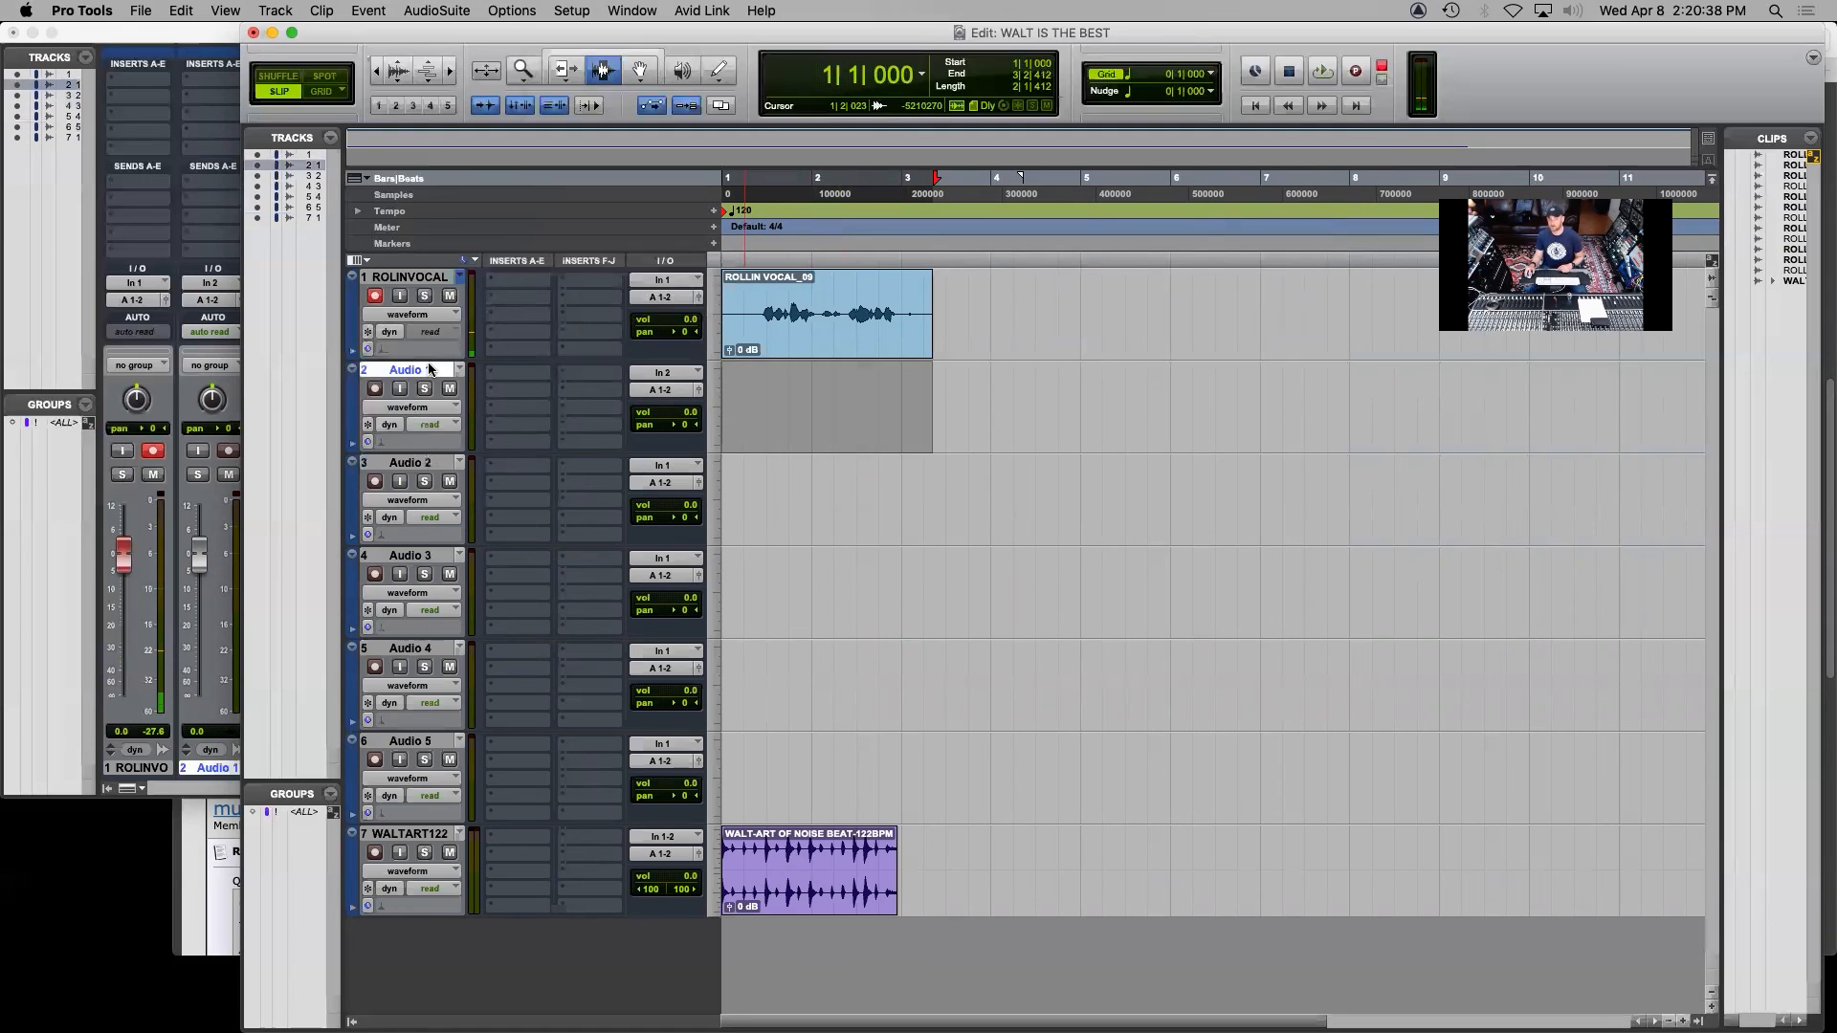
text(ROLLIN )
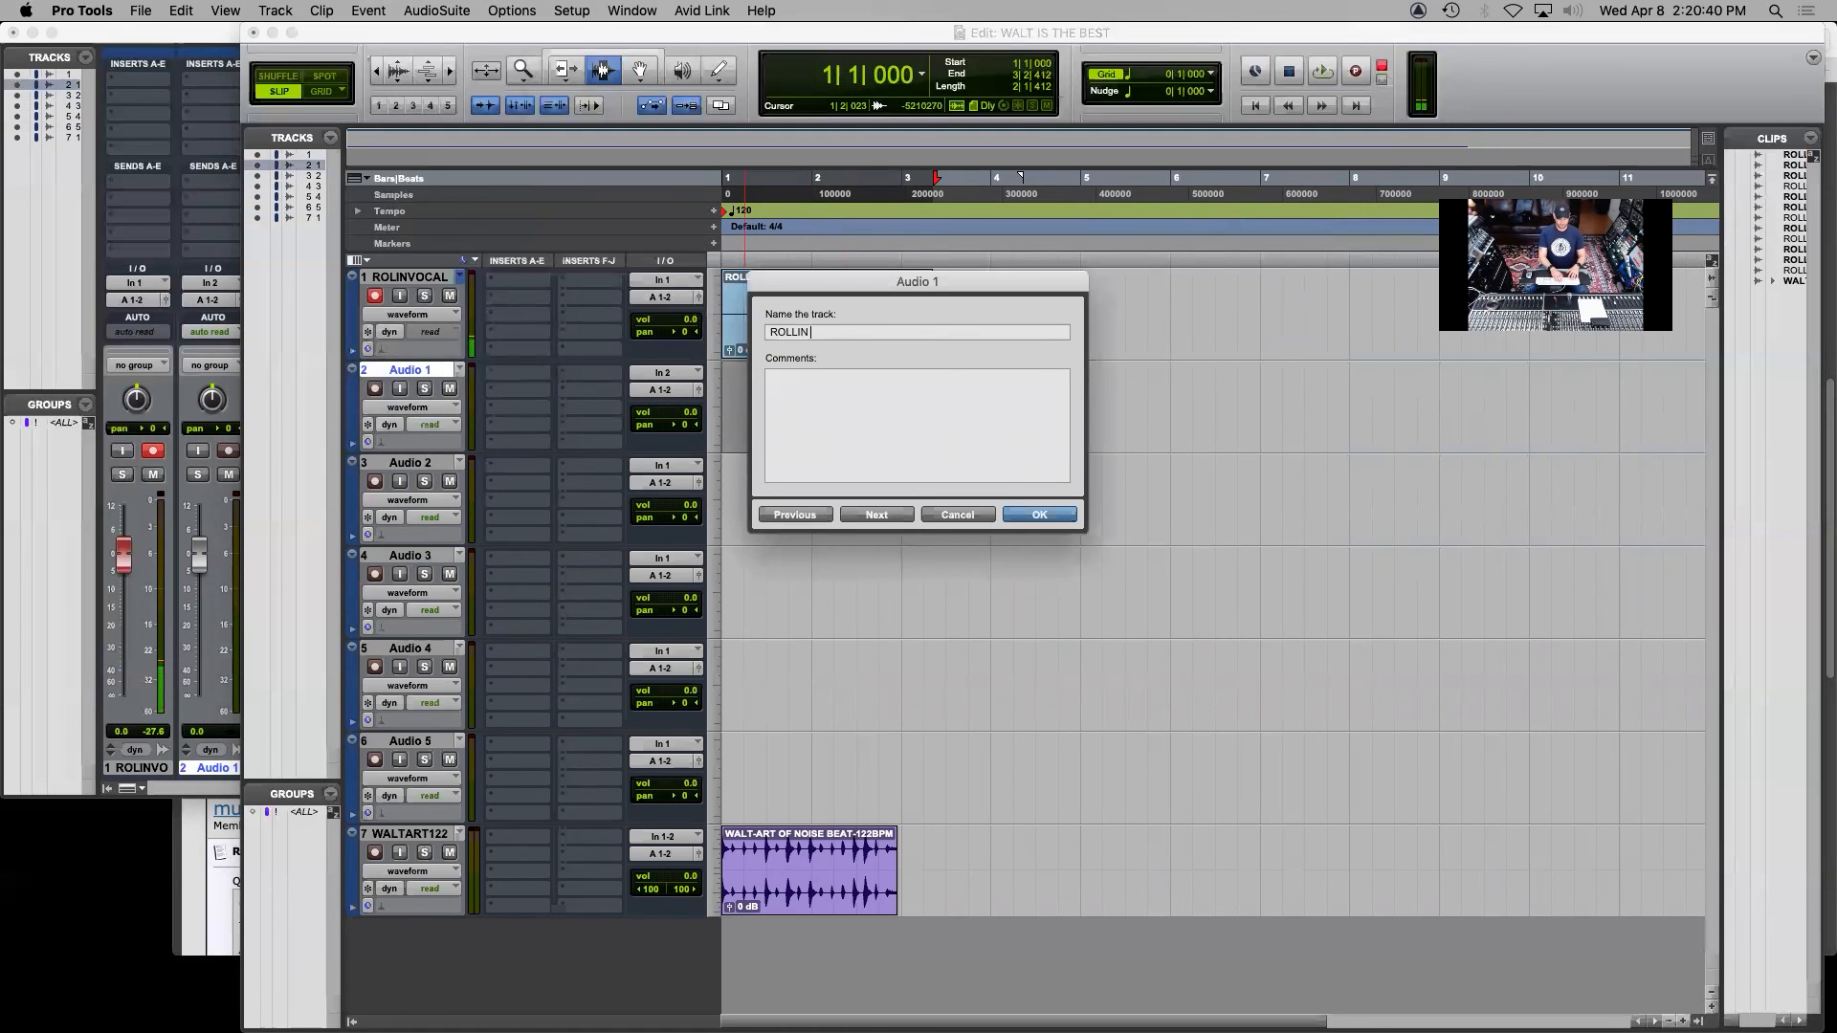
text(VOX 2)
key(Return)
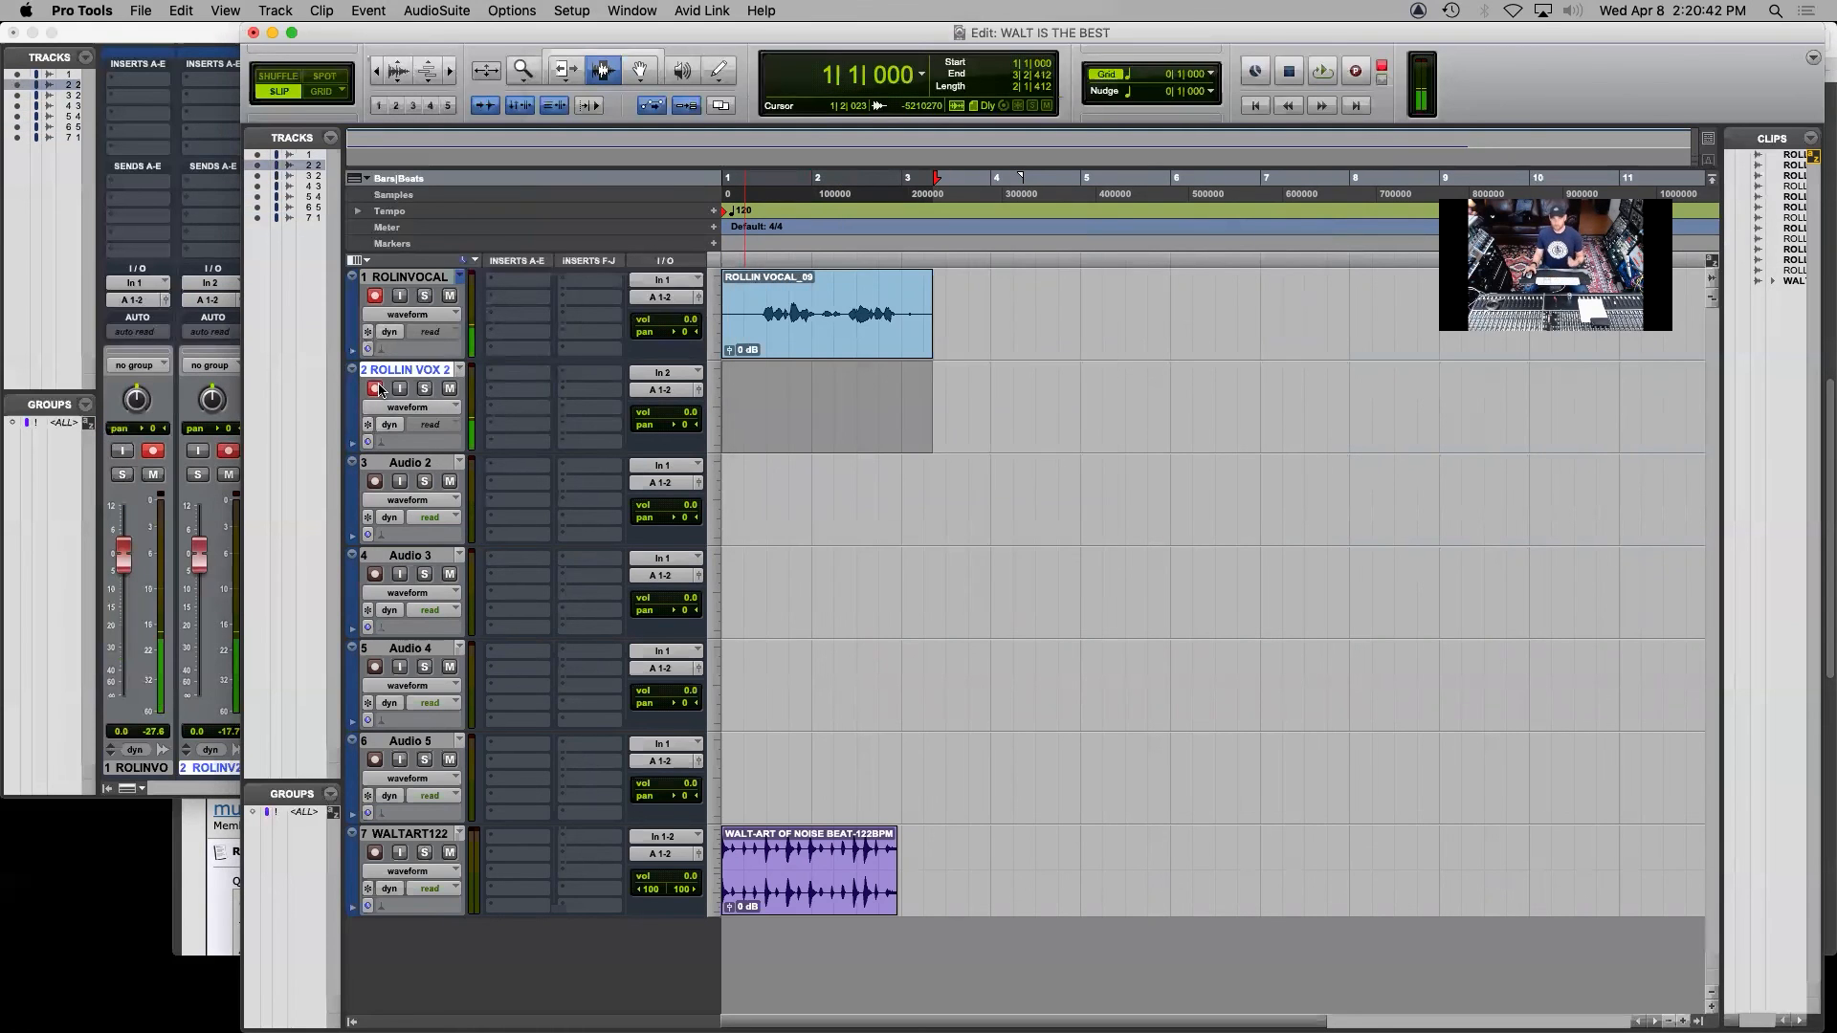
click(375, 388)
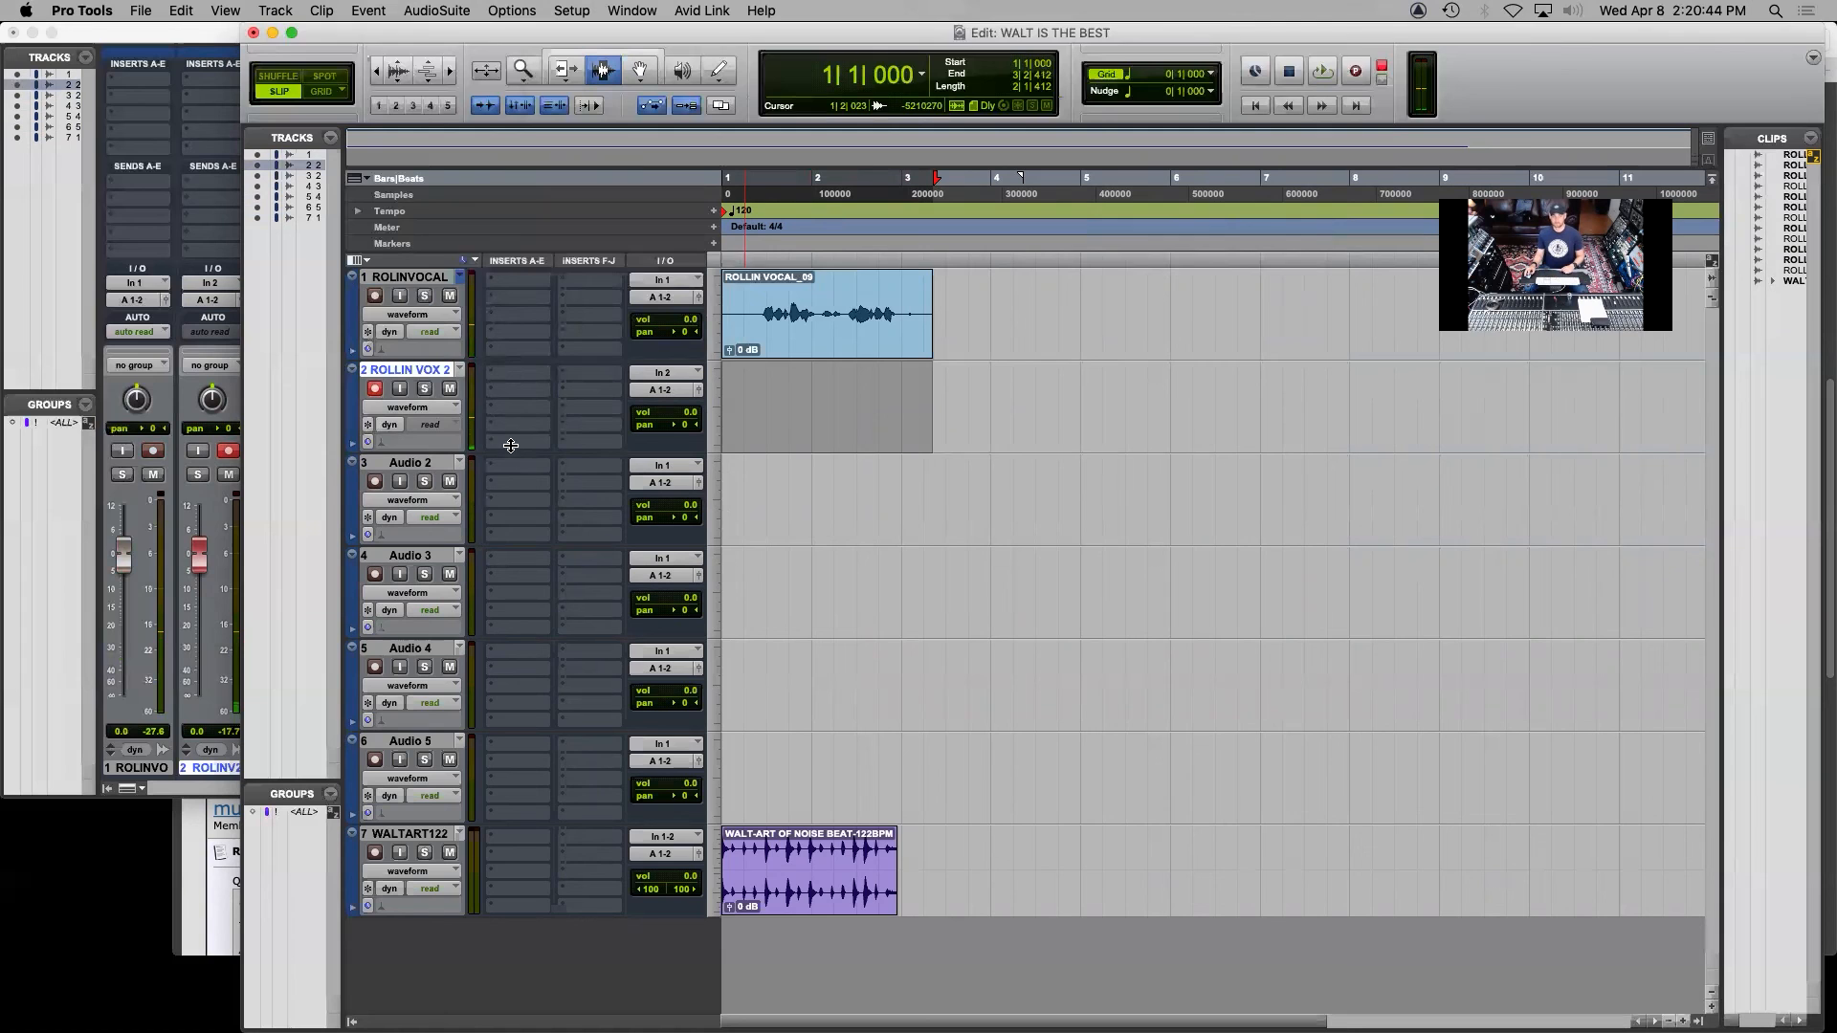
Record a short take on the second vocal track from the session start, and consolidate the selection up to about 3|3|927 into one clip
key(super+space)
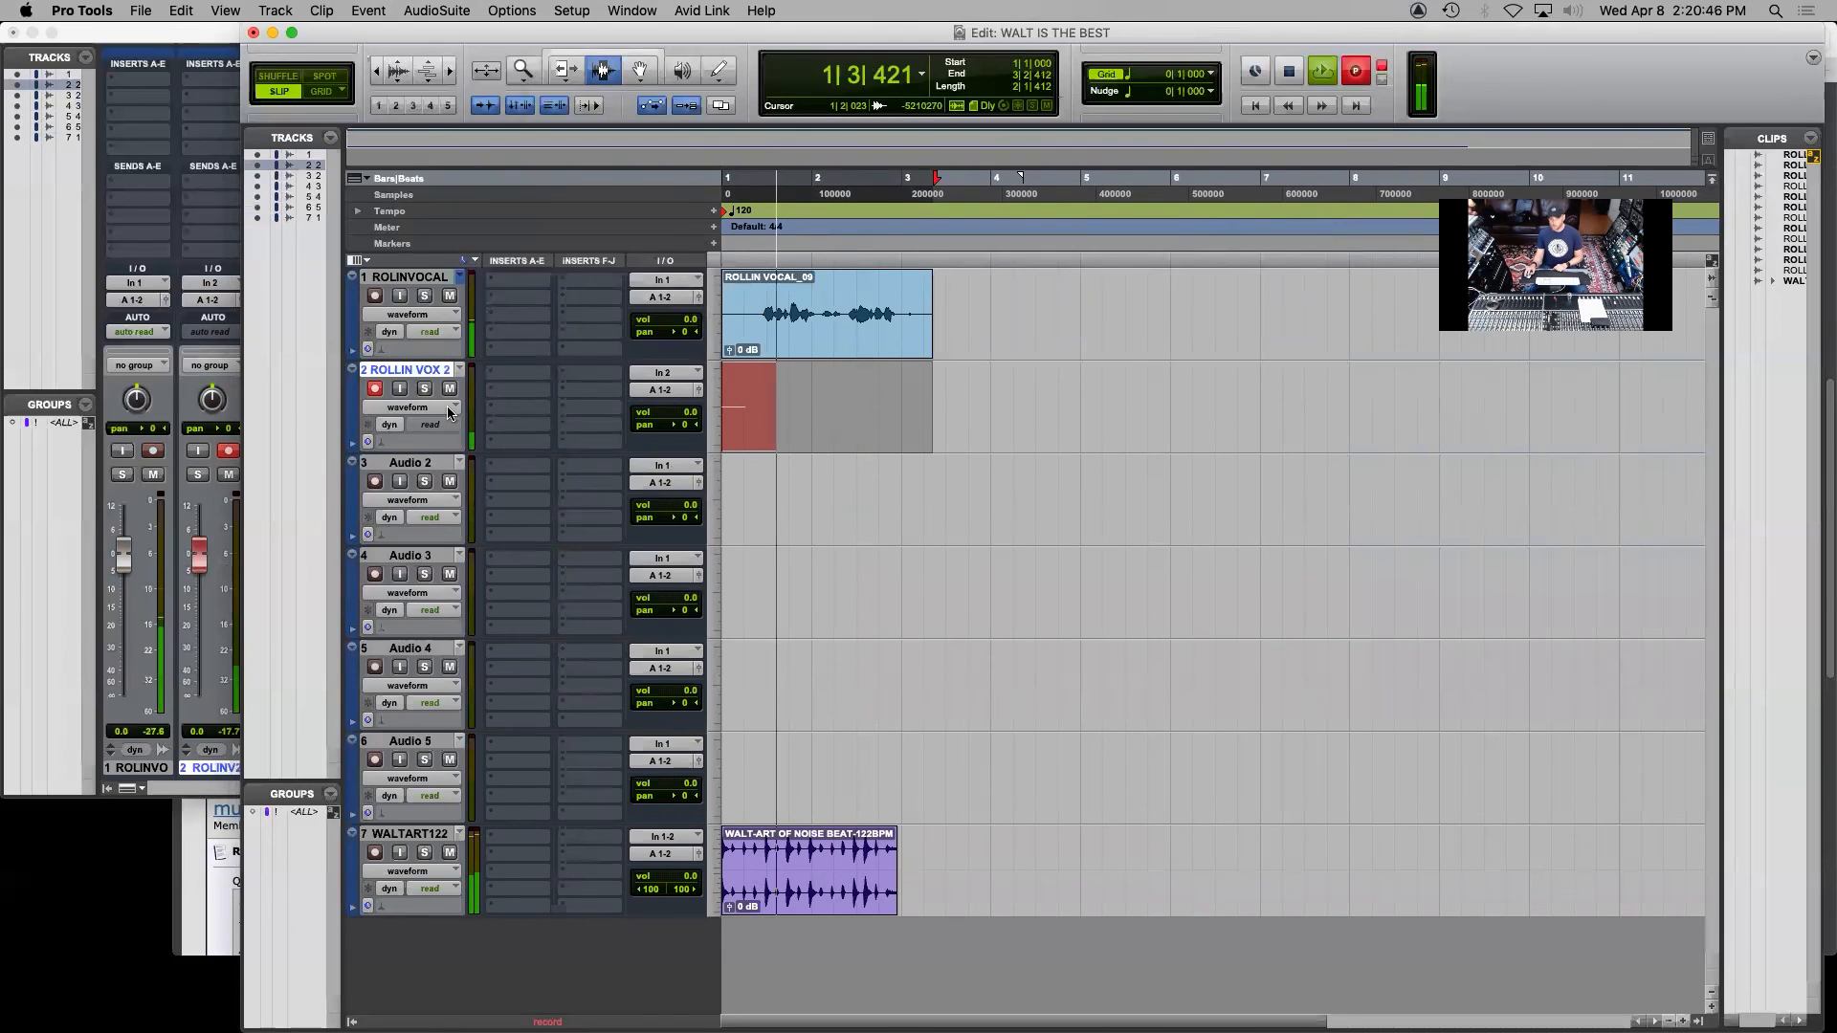
key(space)
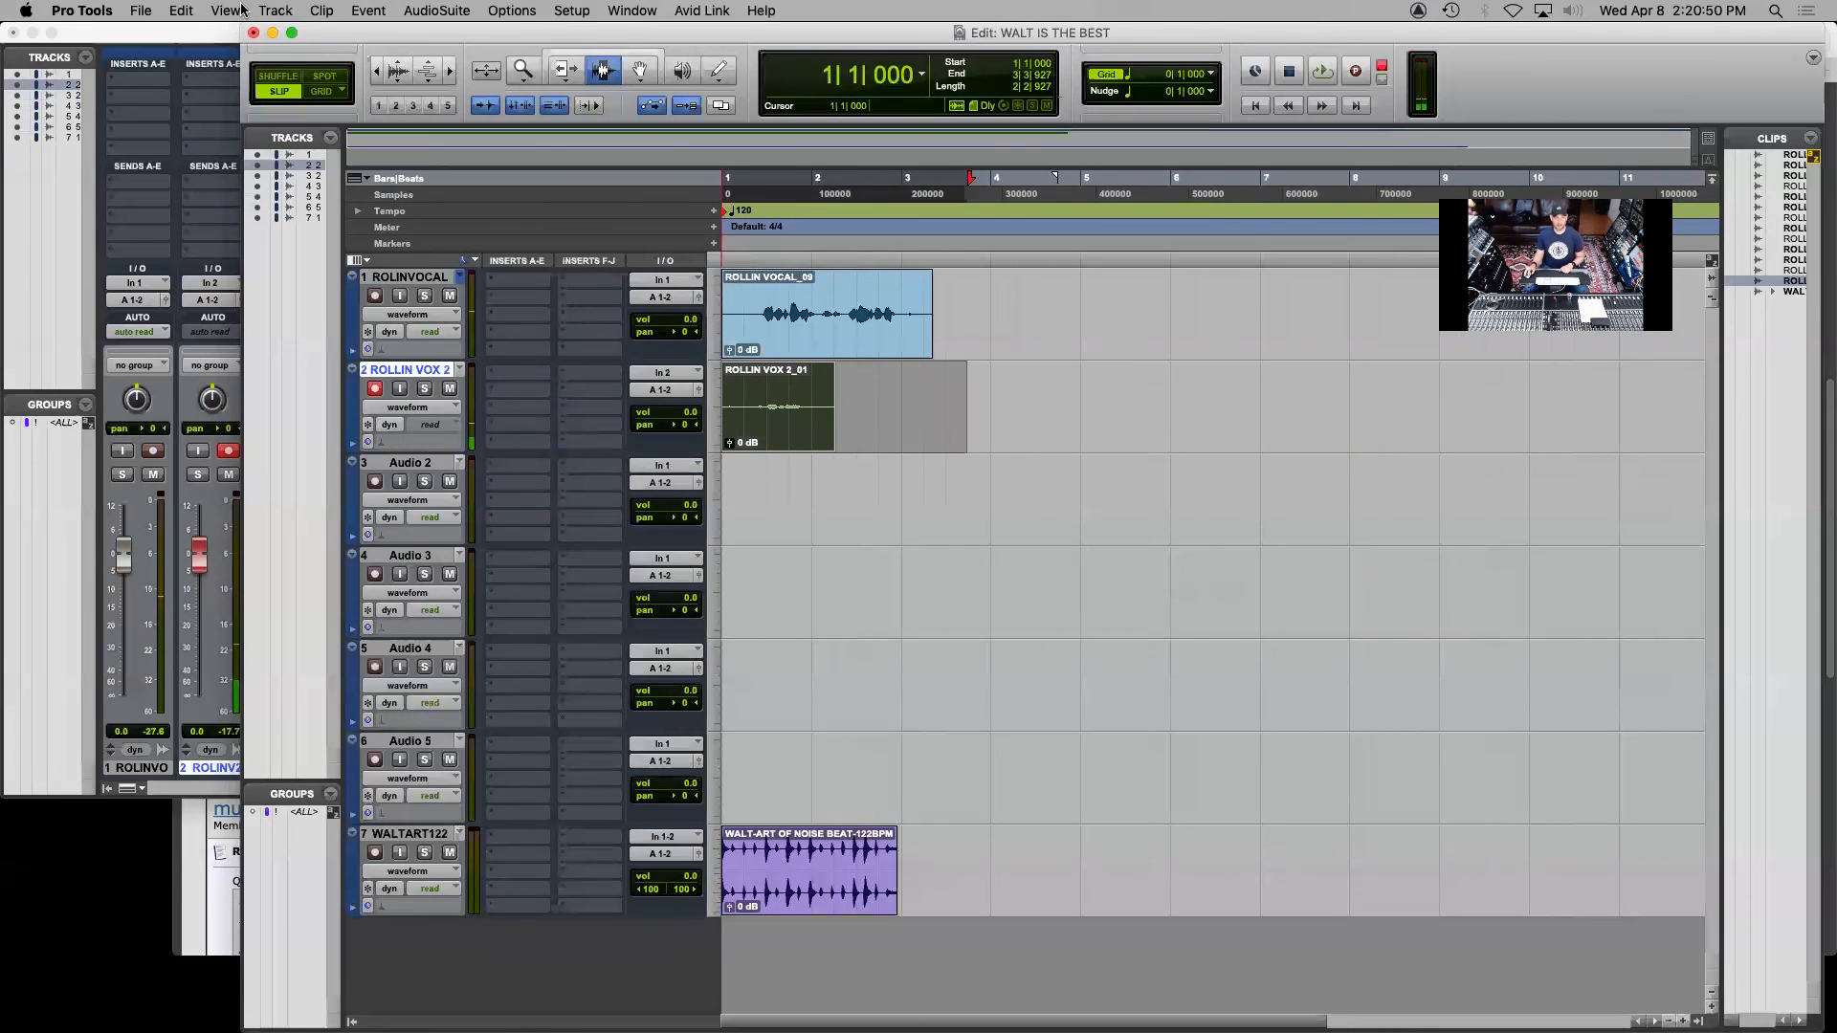
click(187, 10)
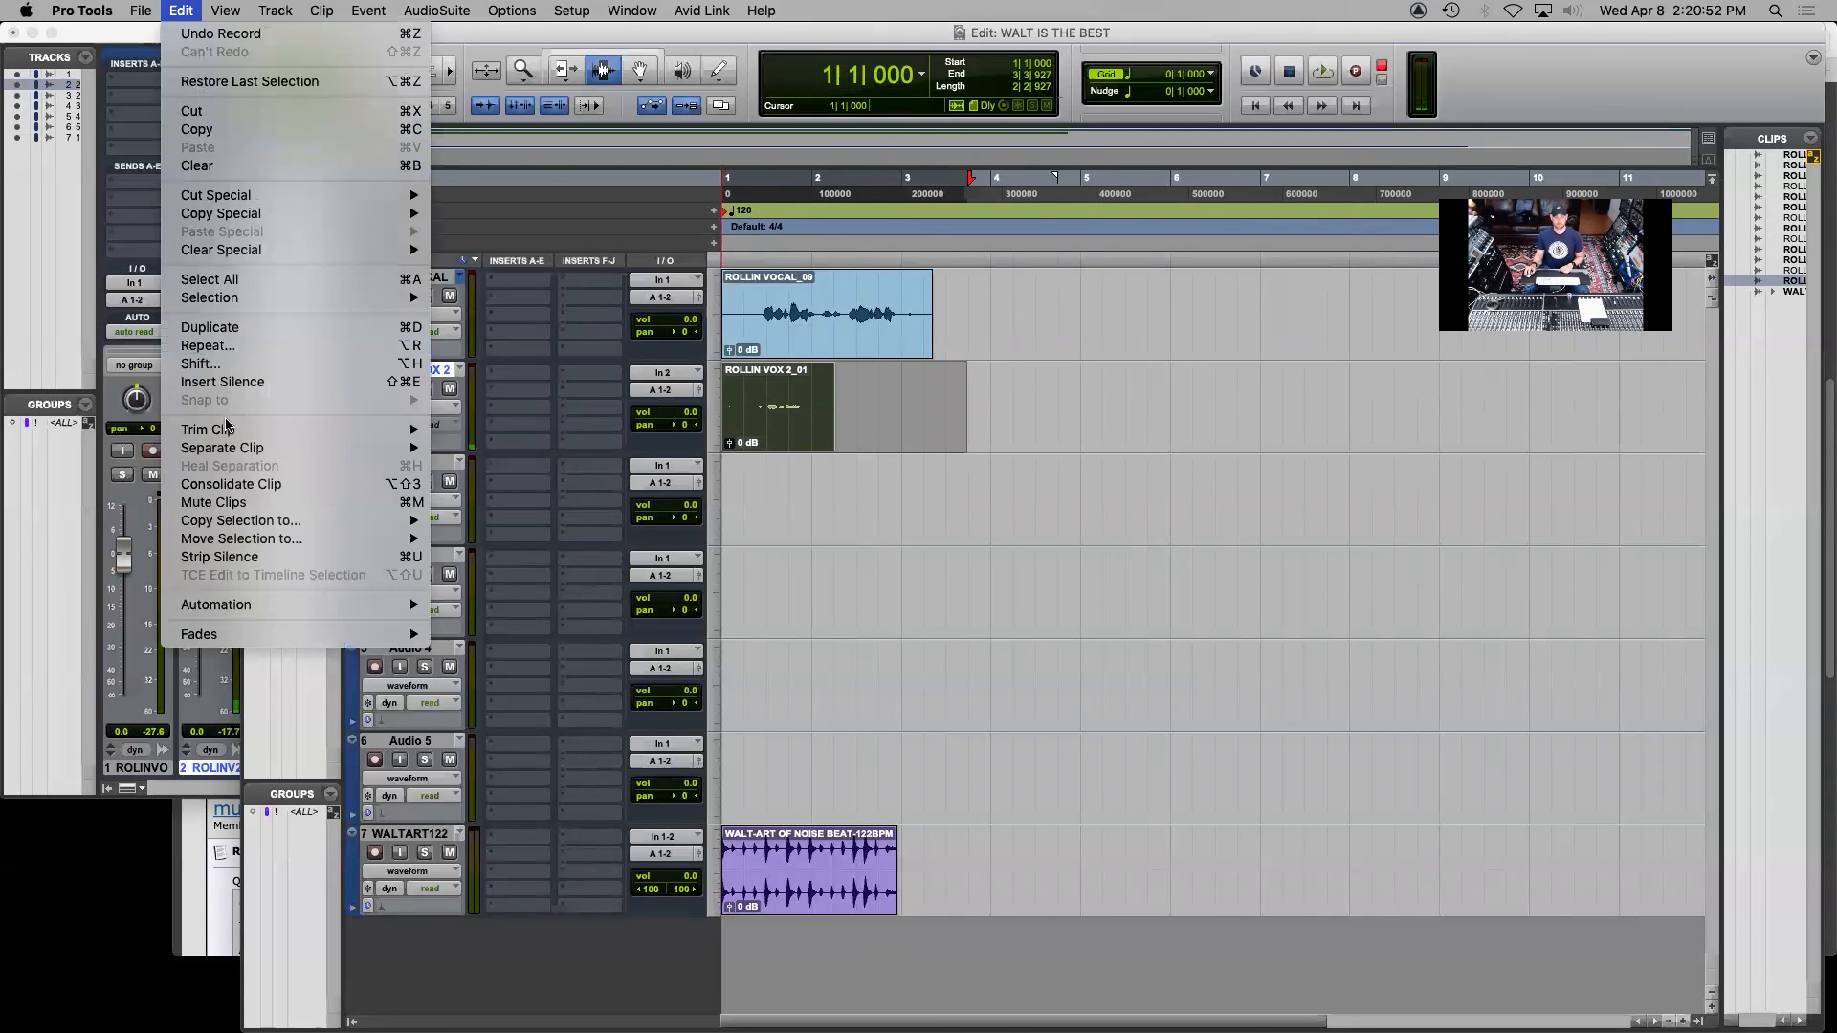
click(244, 483)
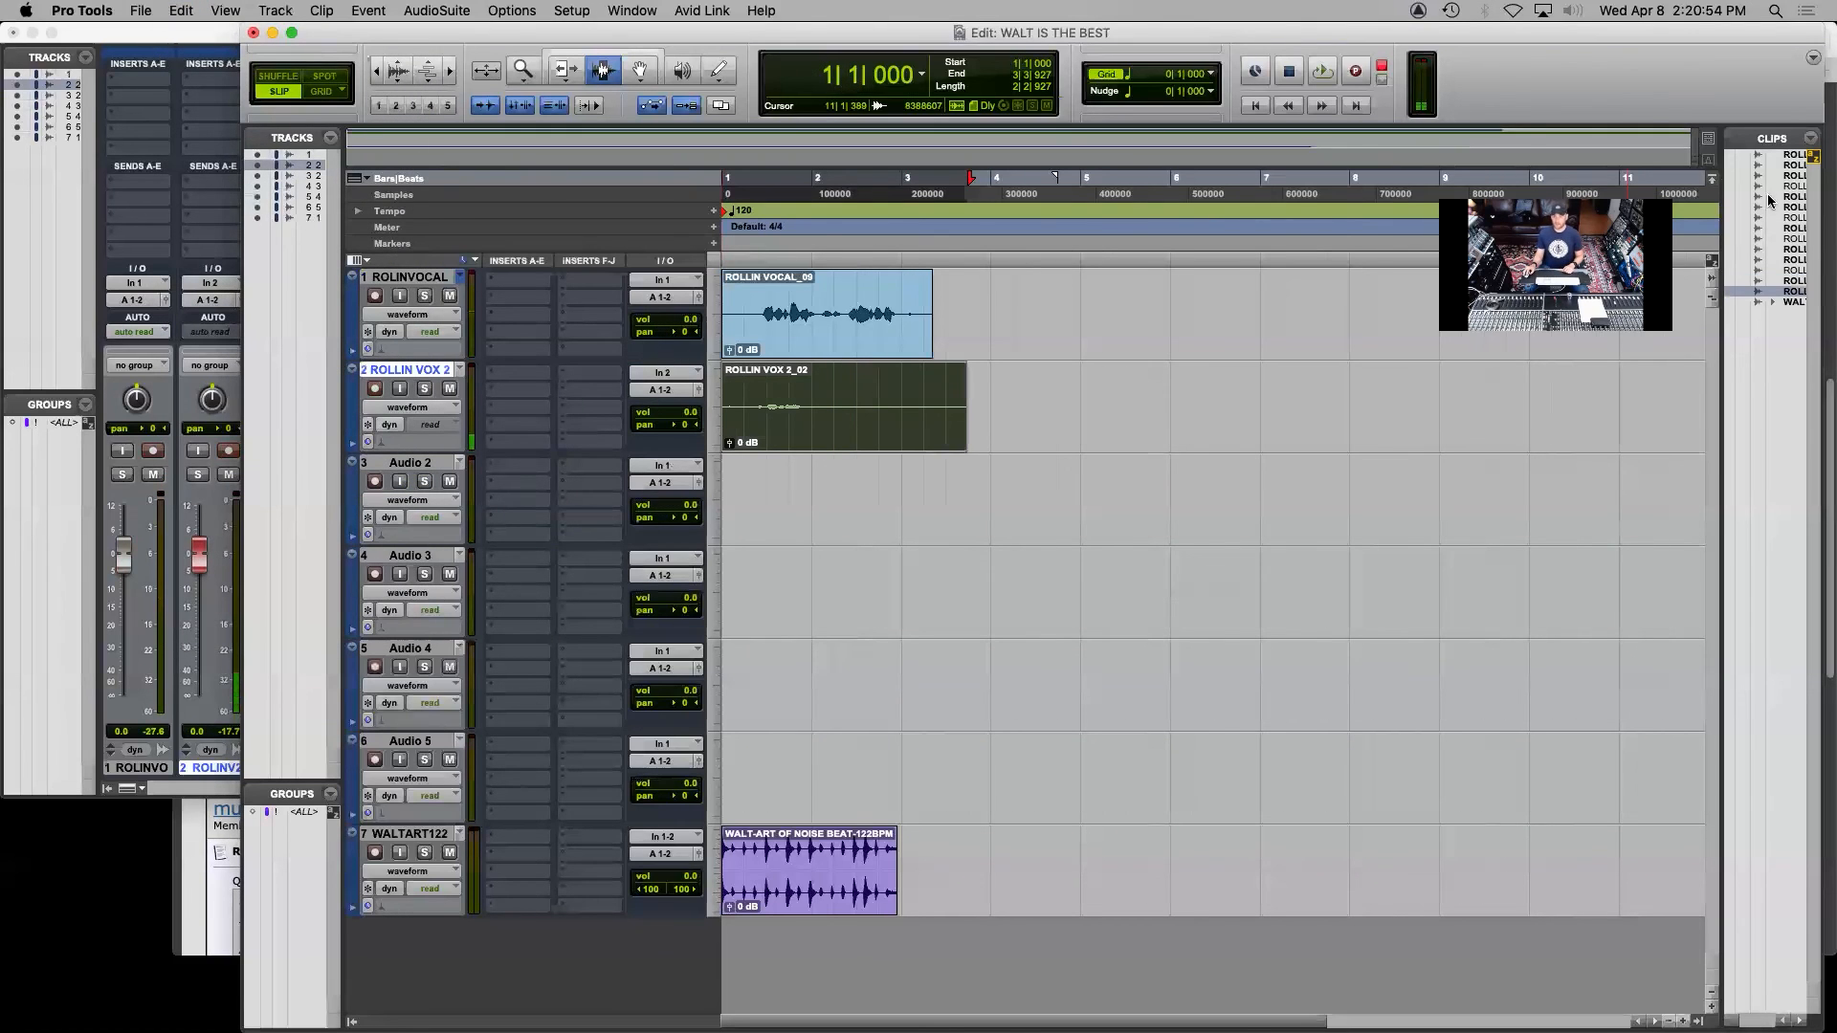
Export the second vocal track's consolidated clip as a 24-bit, 48 kHz mono WAV to the session folder WALT IS THE BEST, and save the session
click(1811, 138)
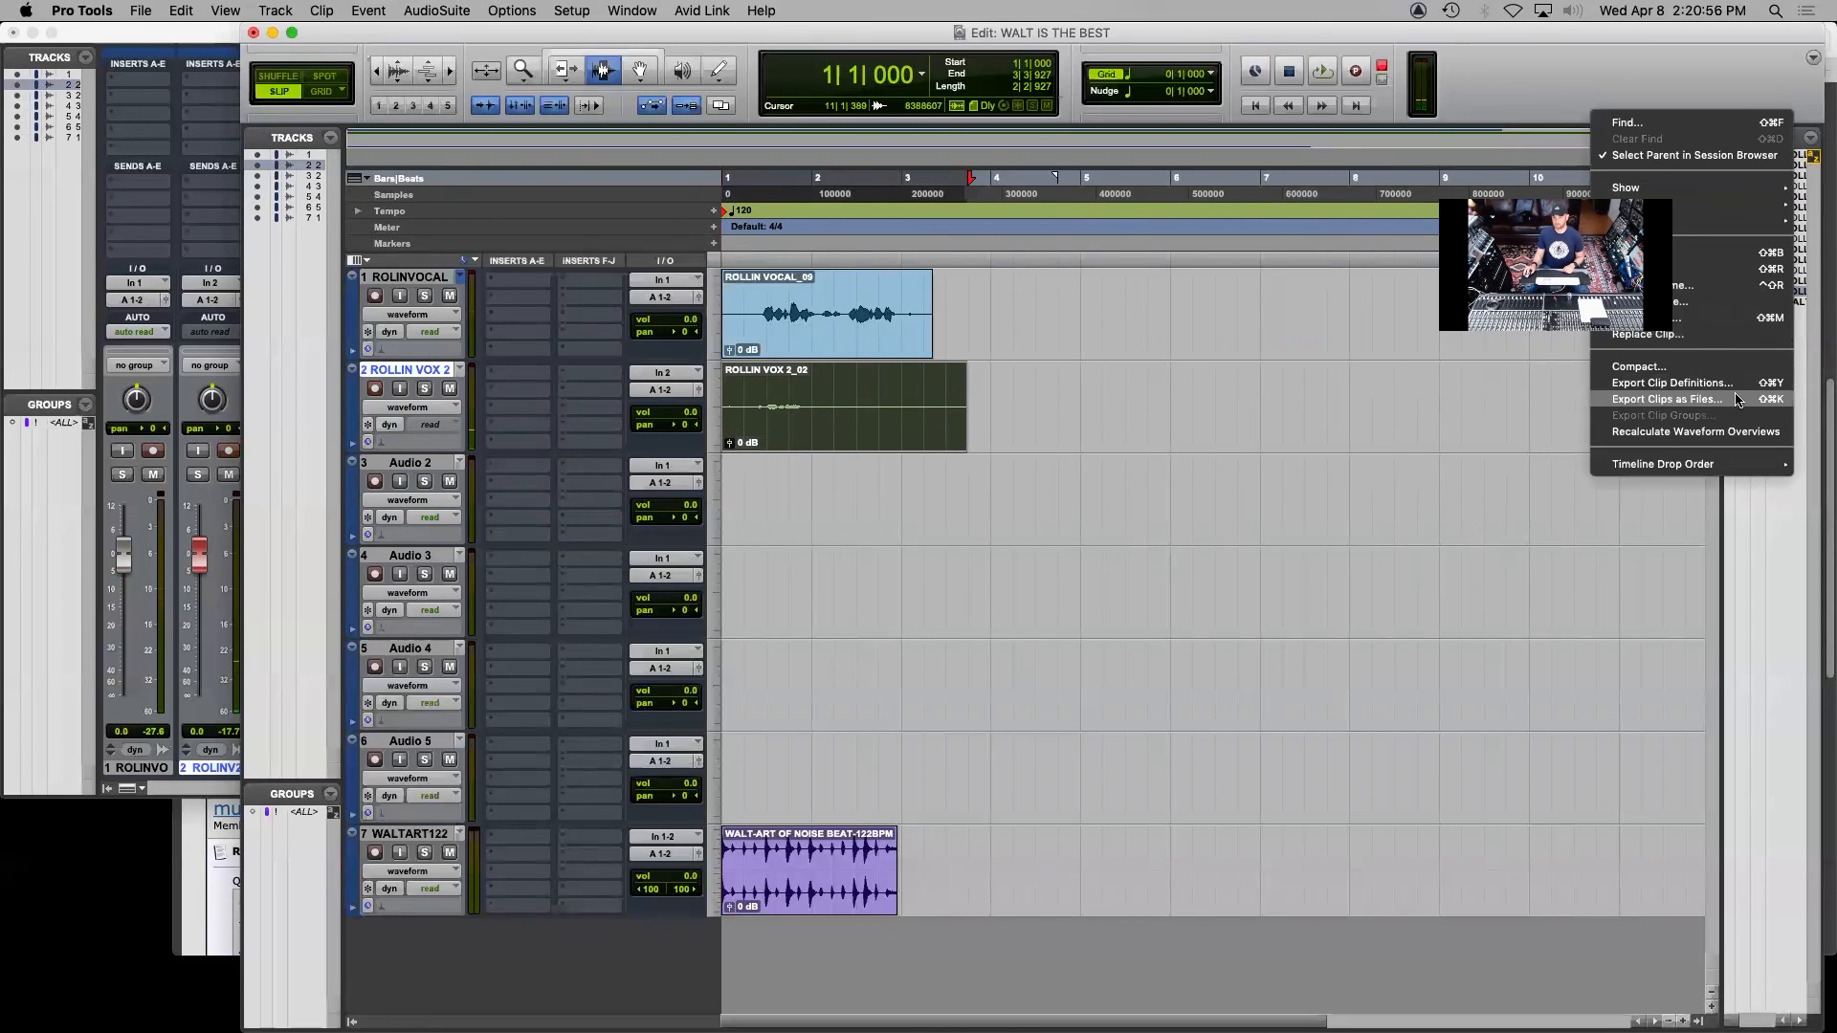
click(1739, 400)
click(984, 422)
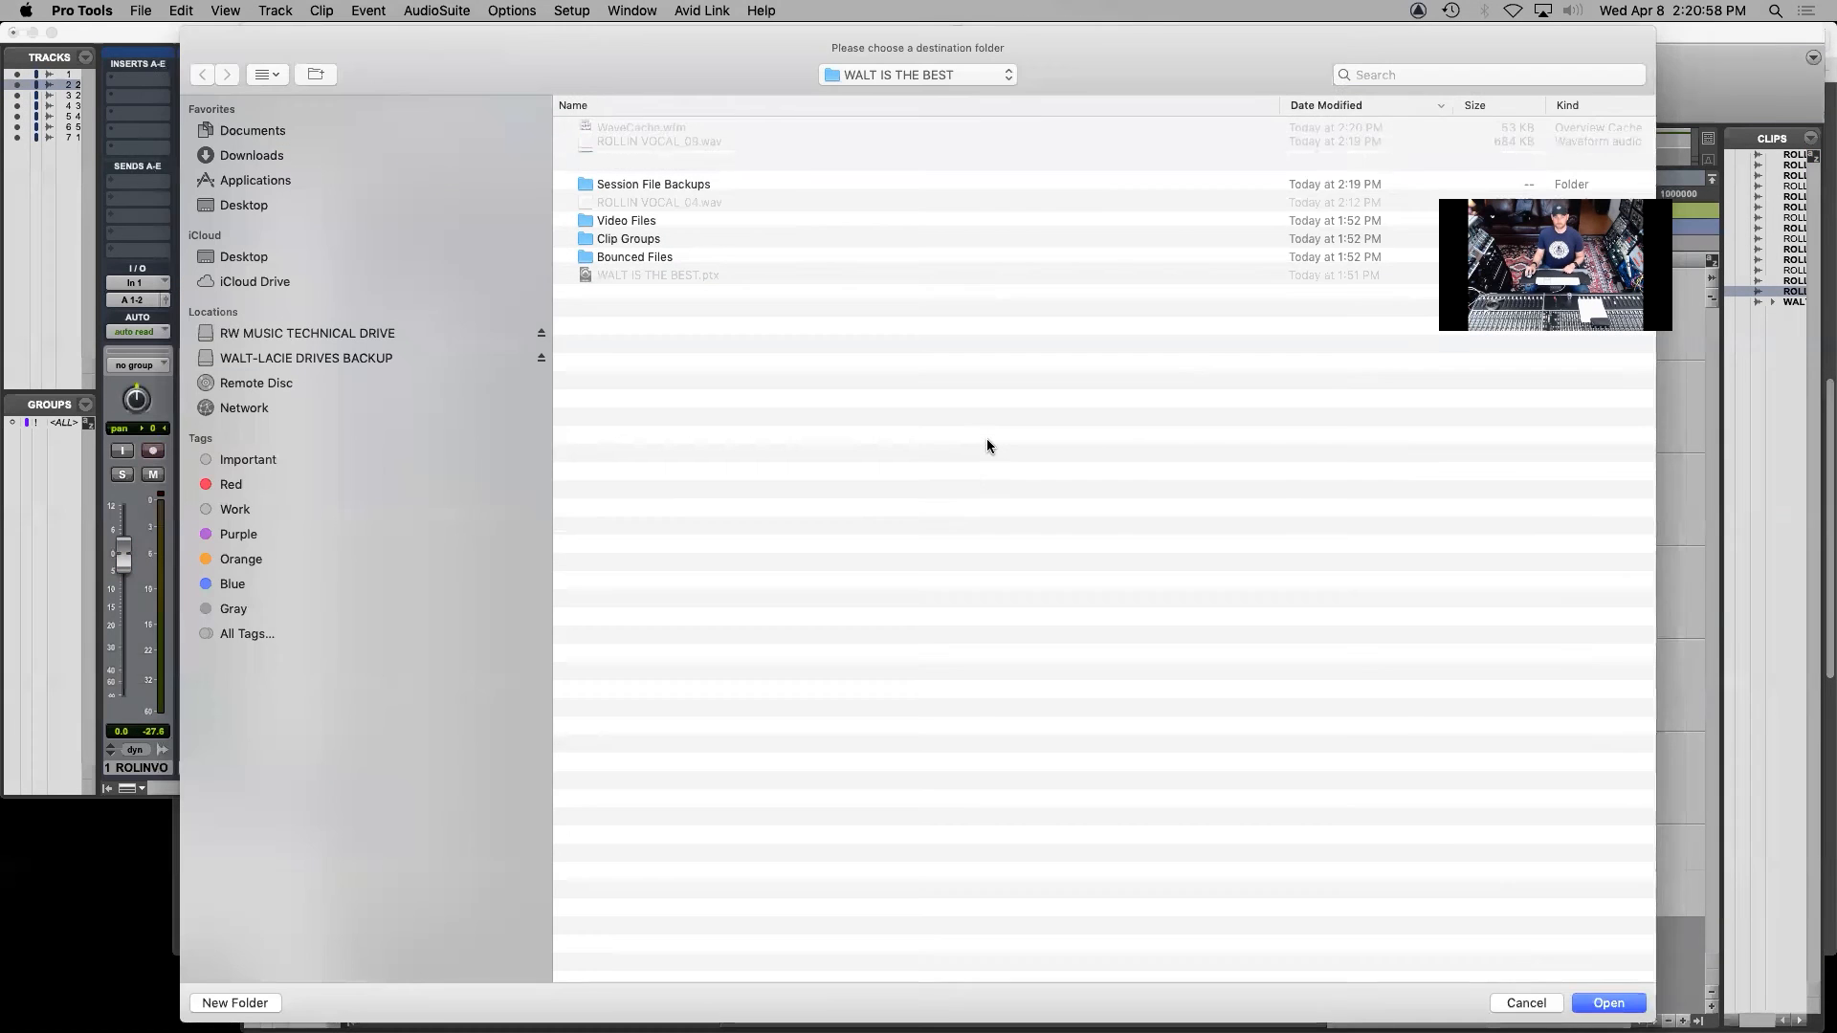
click(1607, 1003)
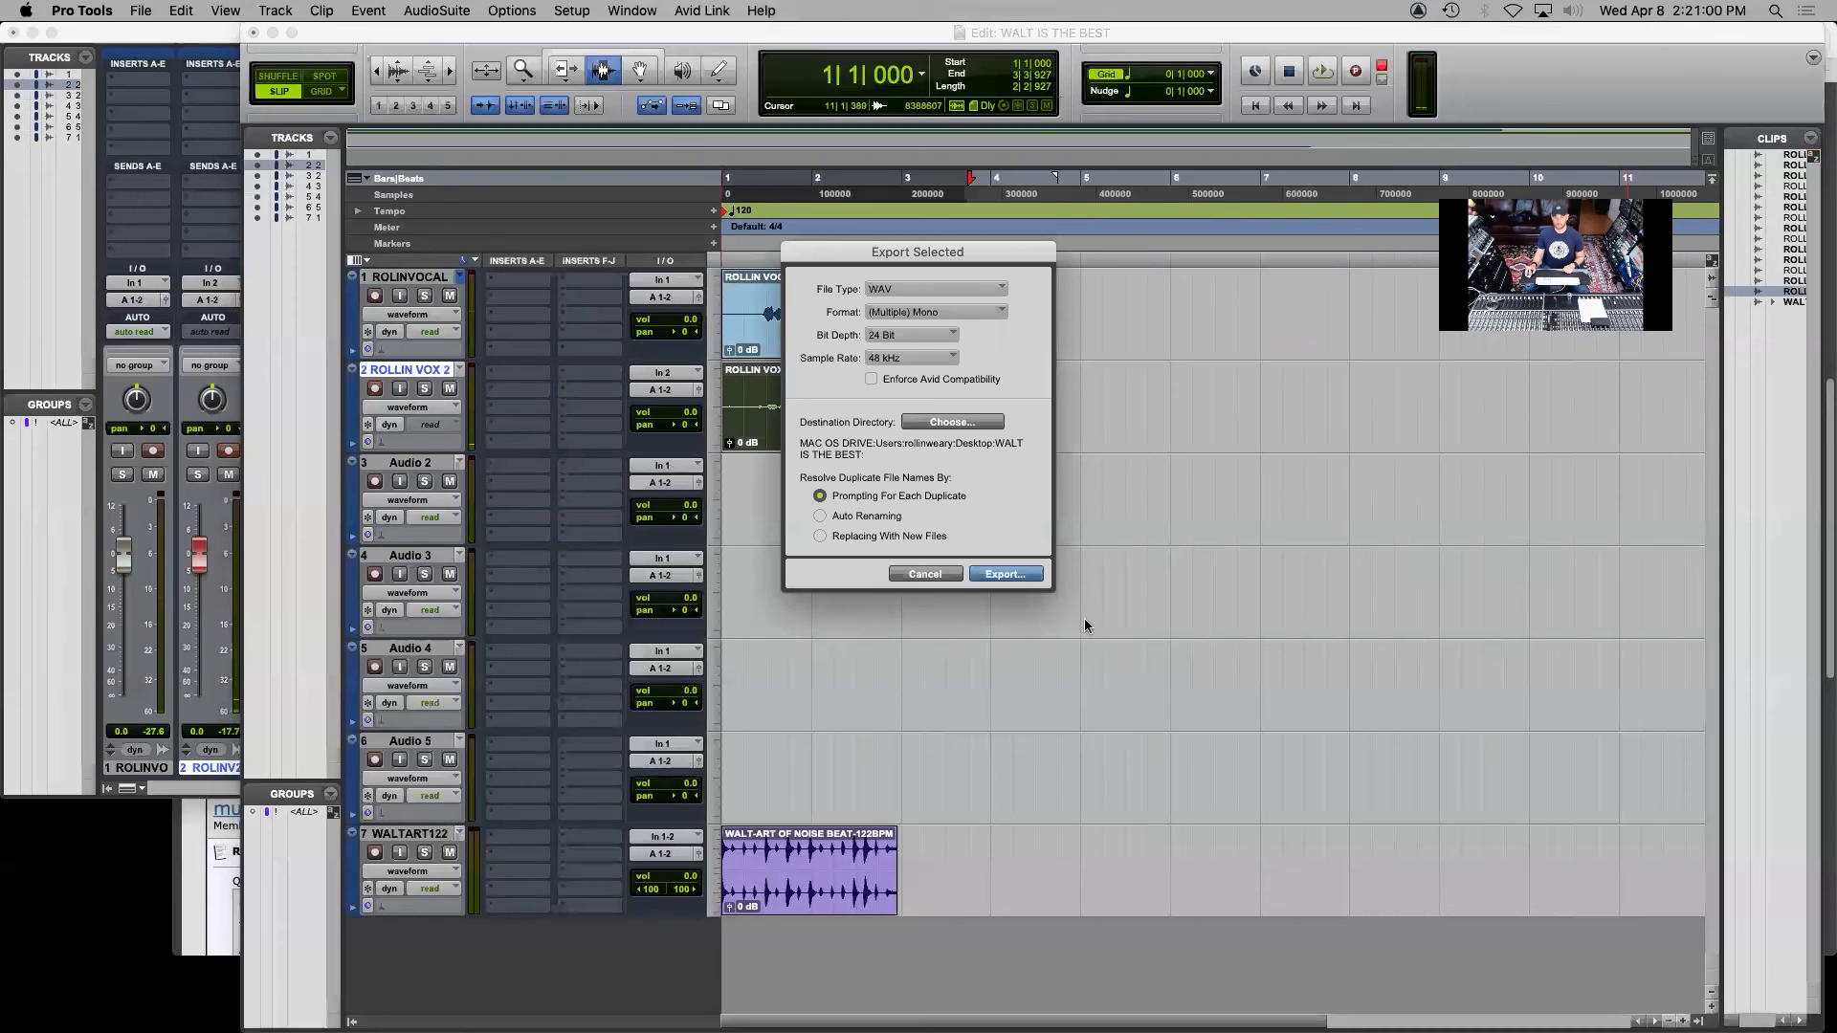
click(1030, 575)
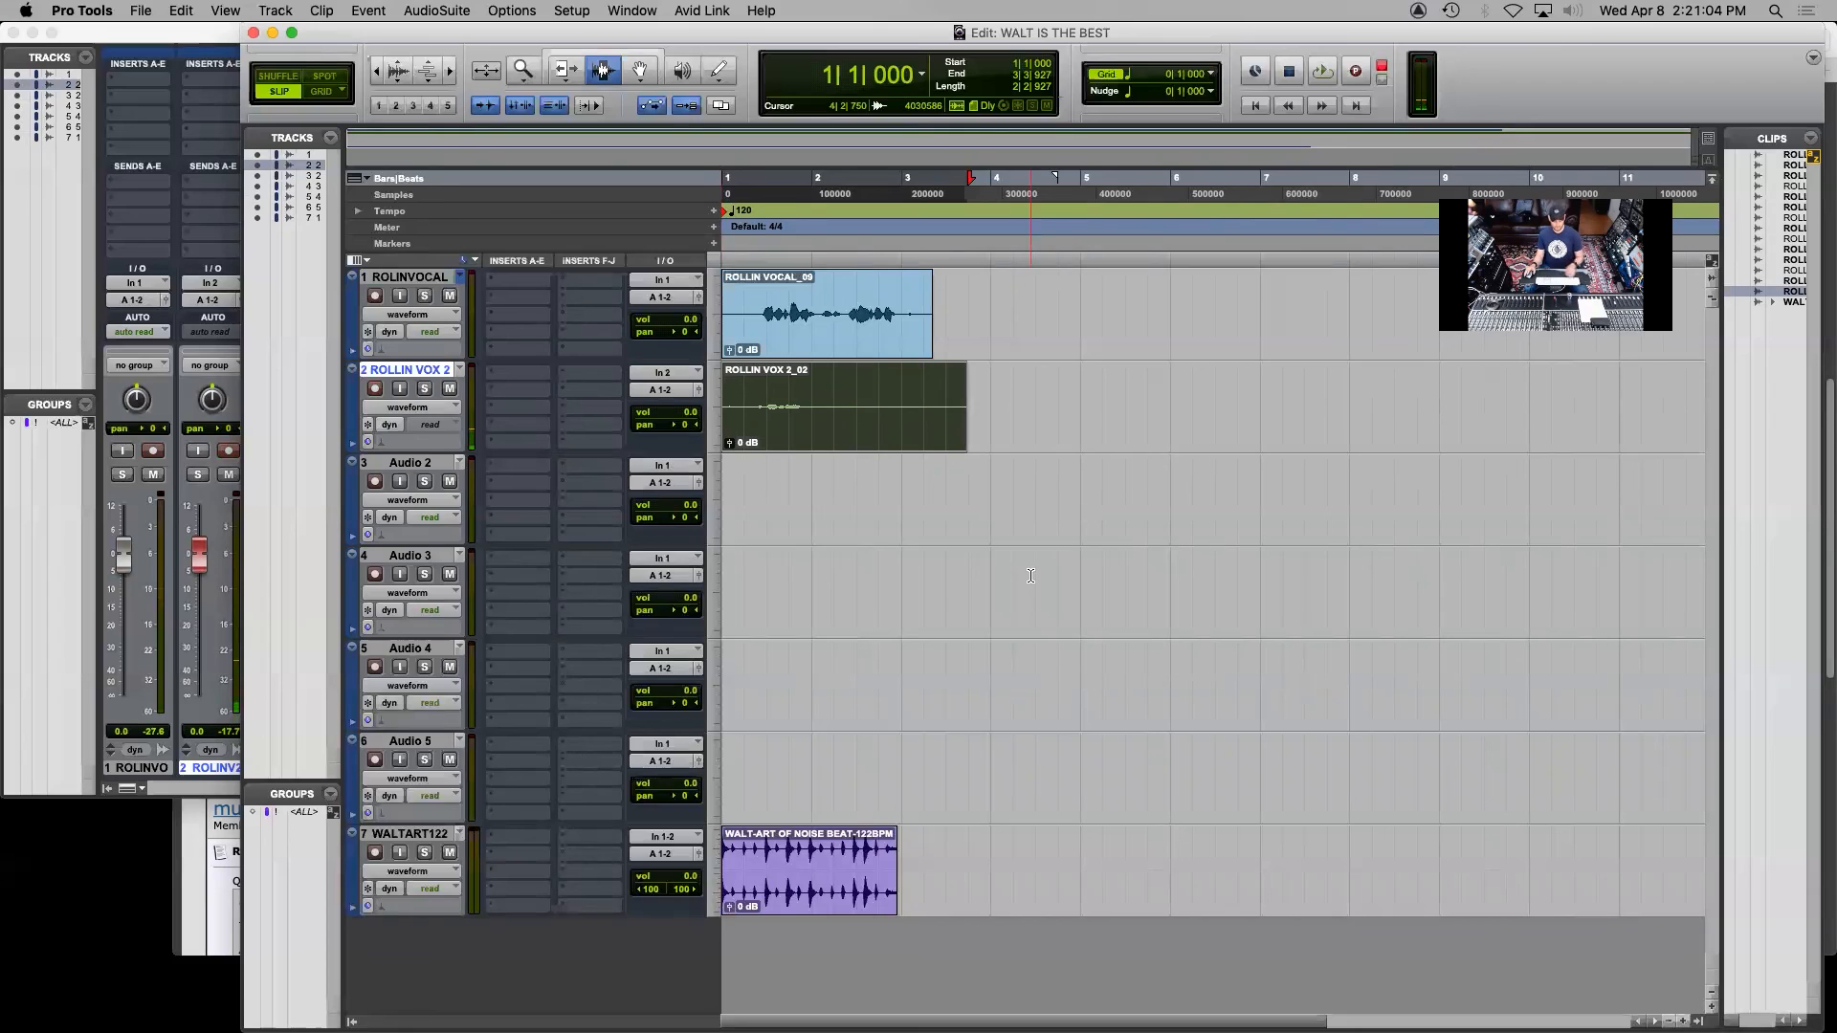
key(super+s)
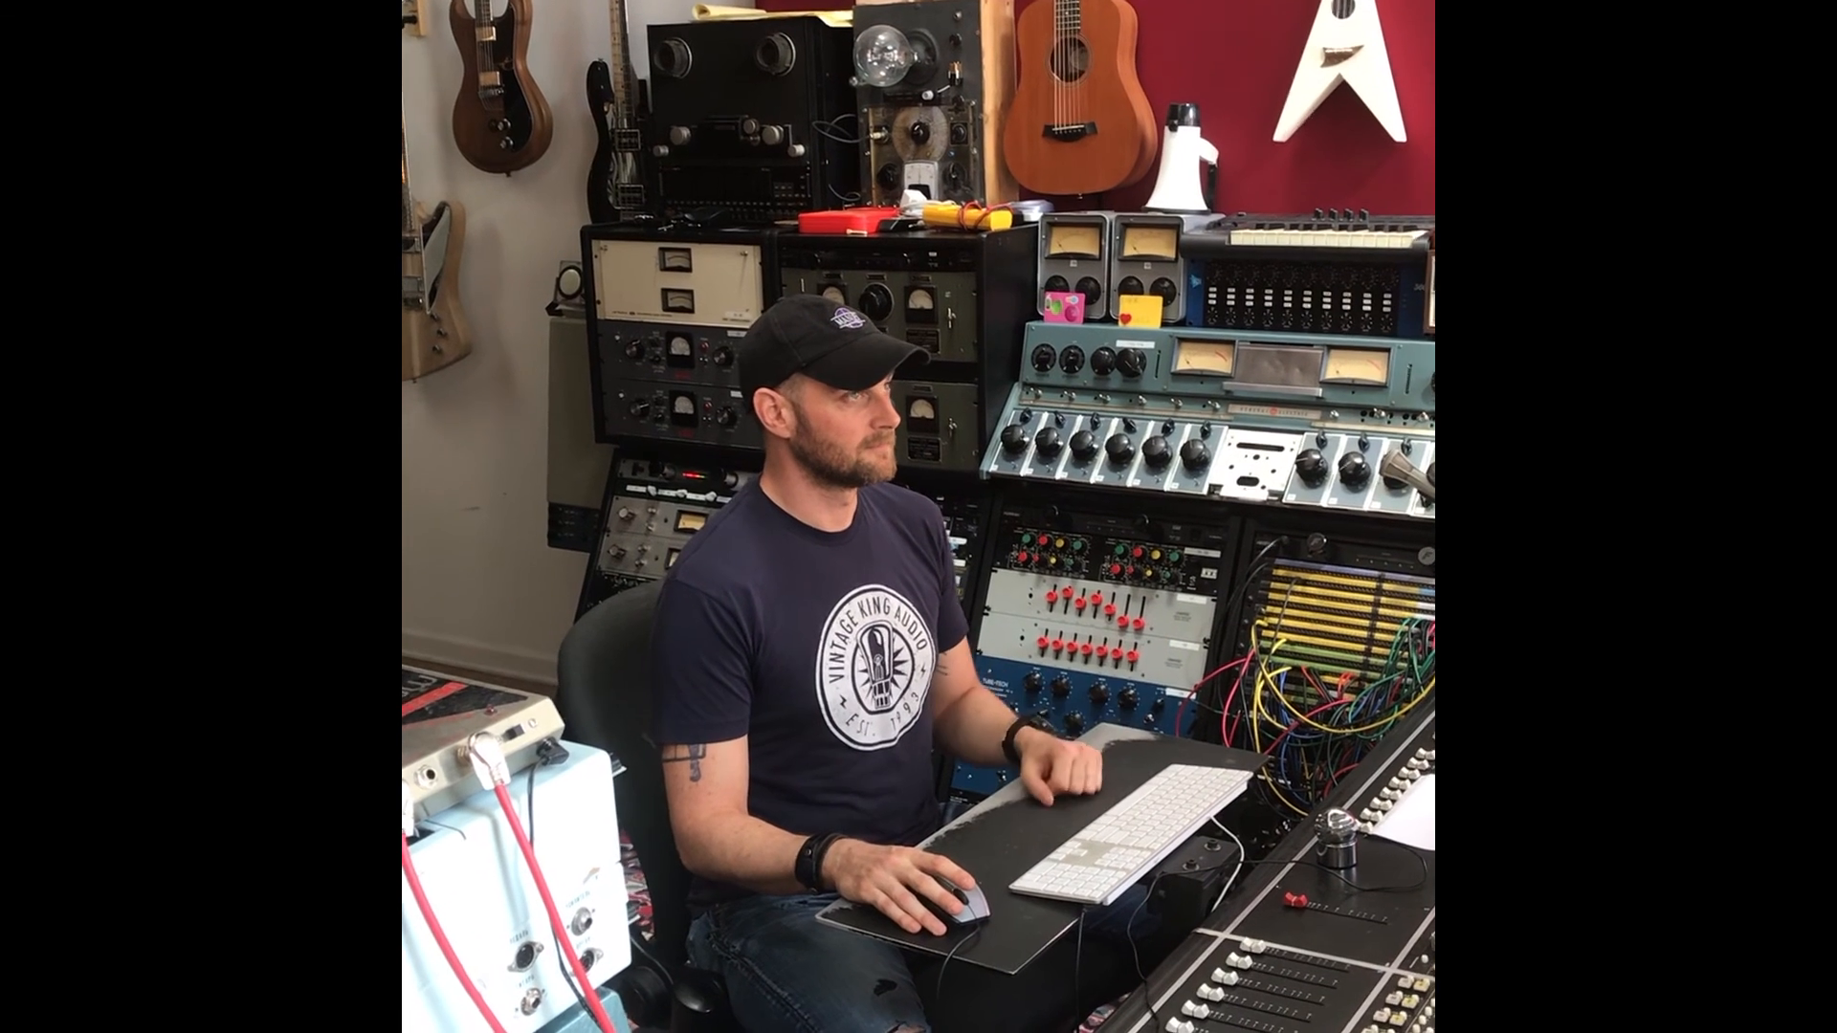